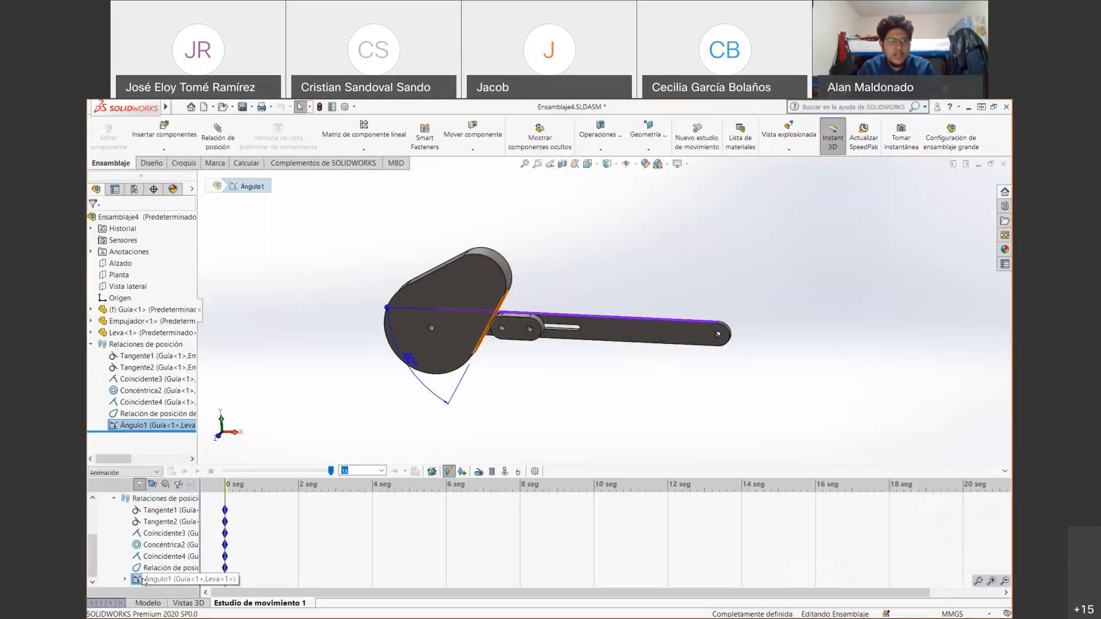
- Suppress the Ángulo1 mate in the motion study and compare the assembly with its state in the model view
left_click(186, 497)
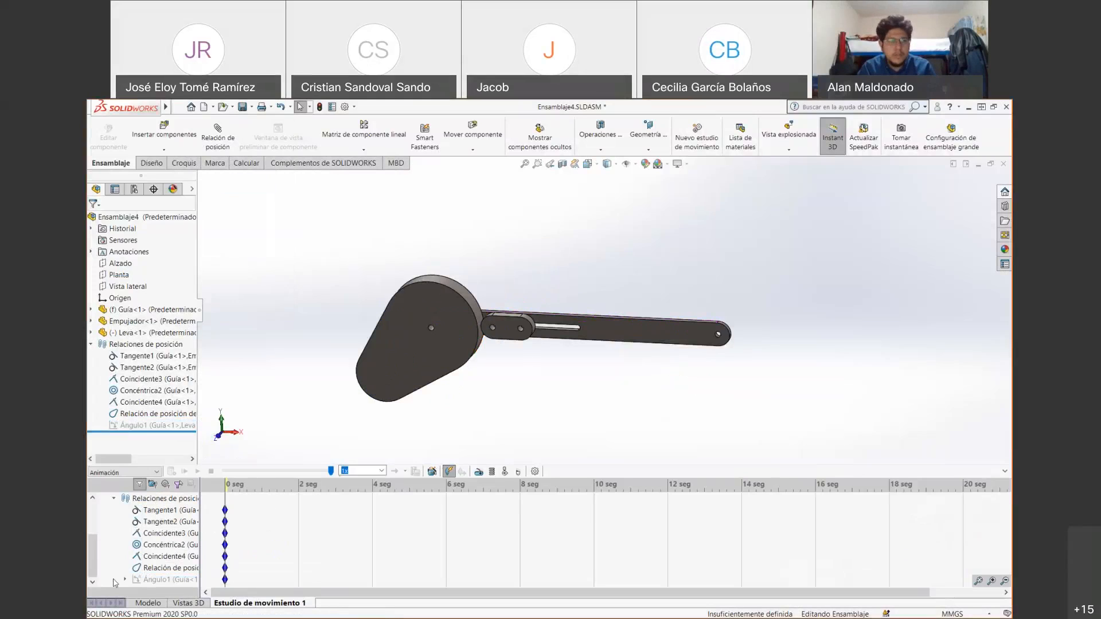
left_click(147, 604)
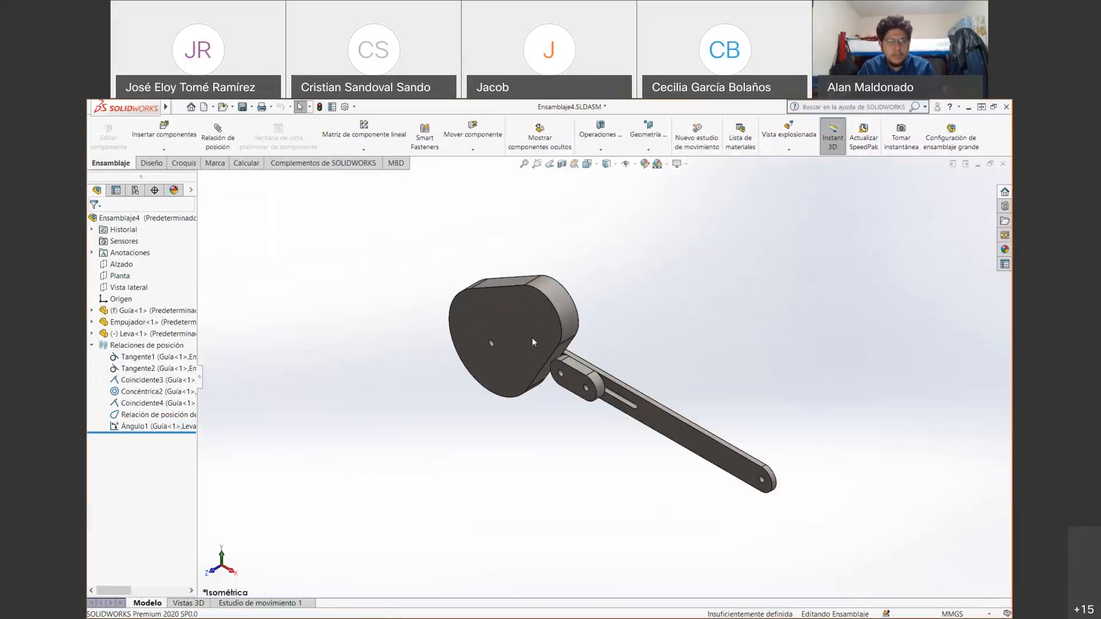
left_click(290, 603)
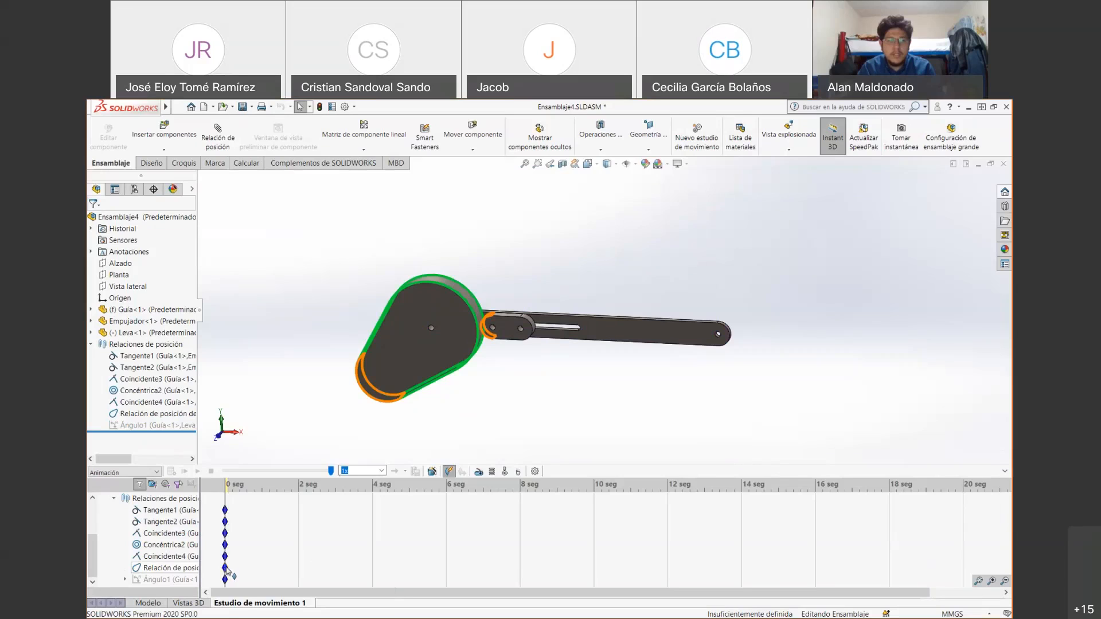
mouse_move(227, 570)
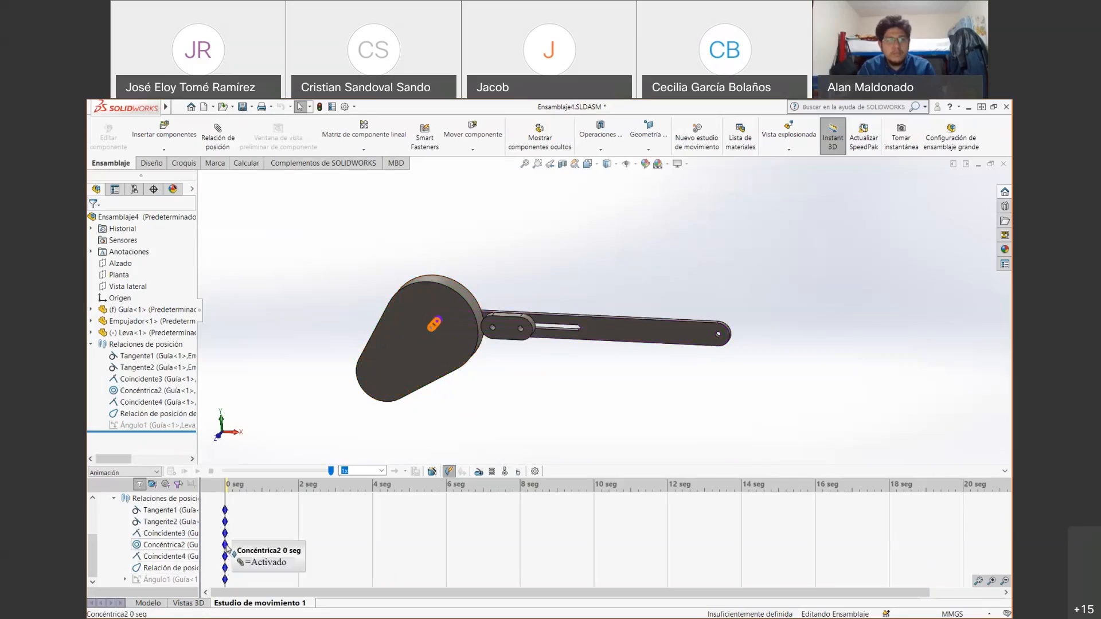
- Collapse the mates folder in the motion study tree and try the display filters, returning to the unfiltered list
left_click(115, 499)
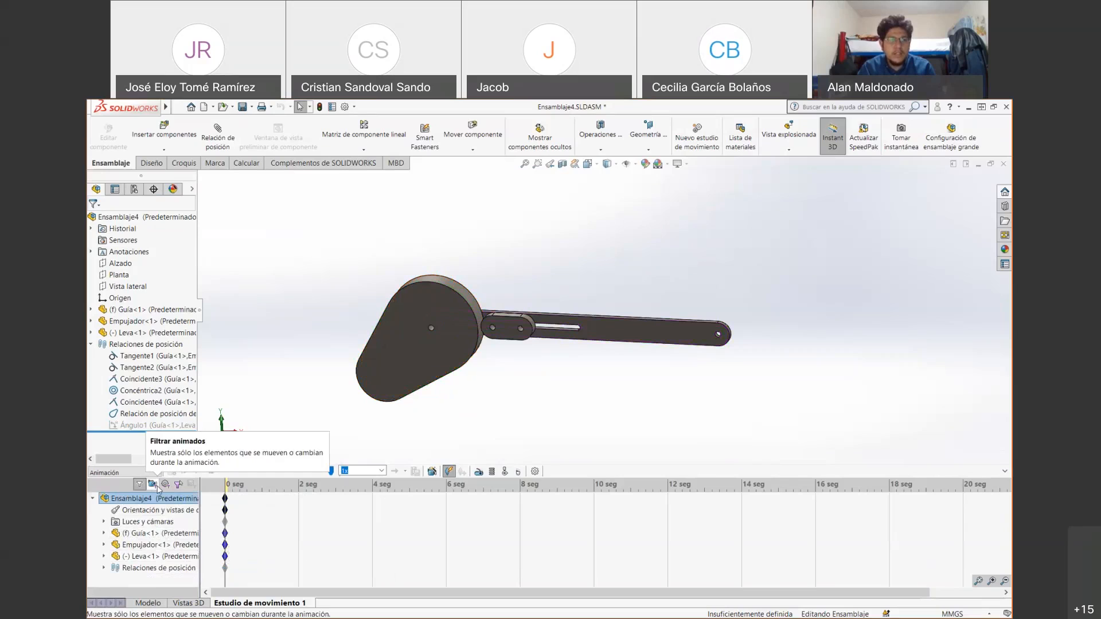
left_click(153, 484)
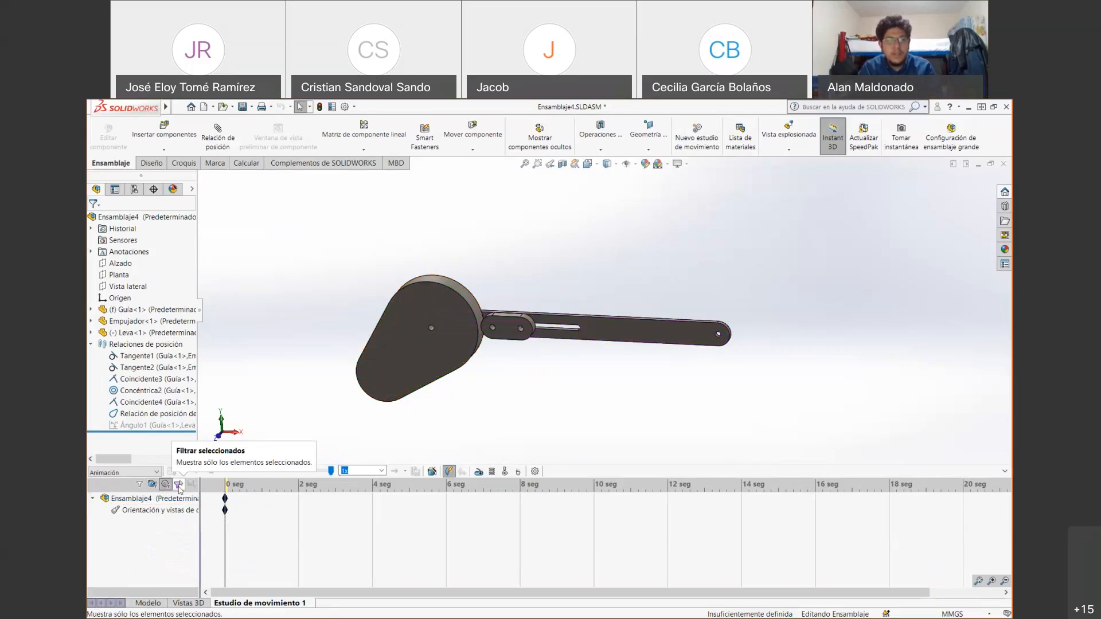
left_click(139, 484)
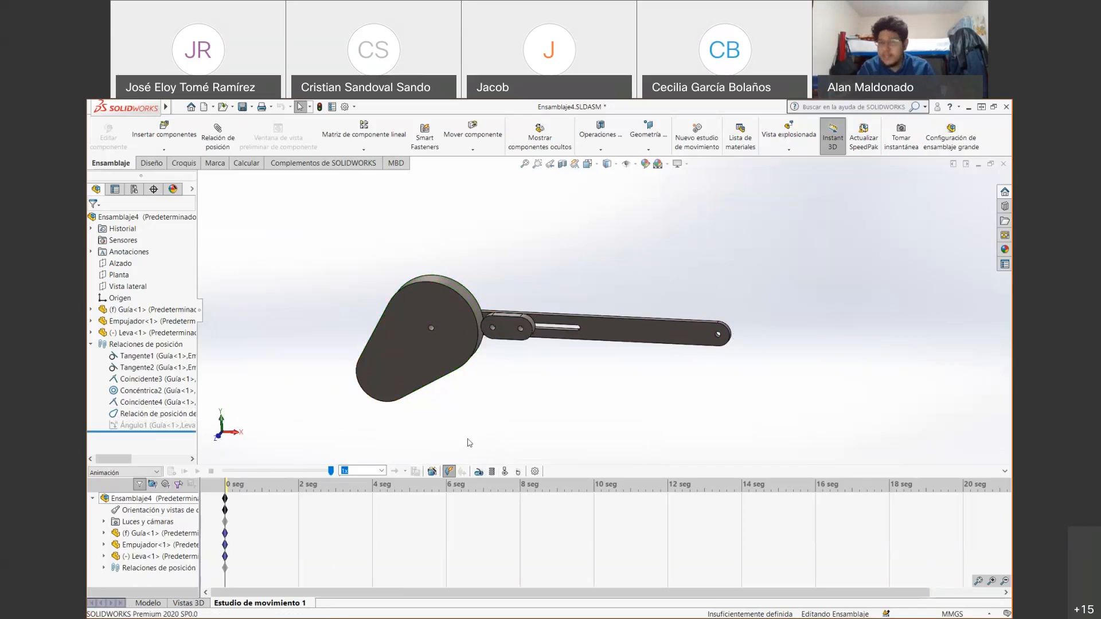
- Start a new motor in the motion study and try it as a linear motor with oscillating motion
left_click(479, 471)
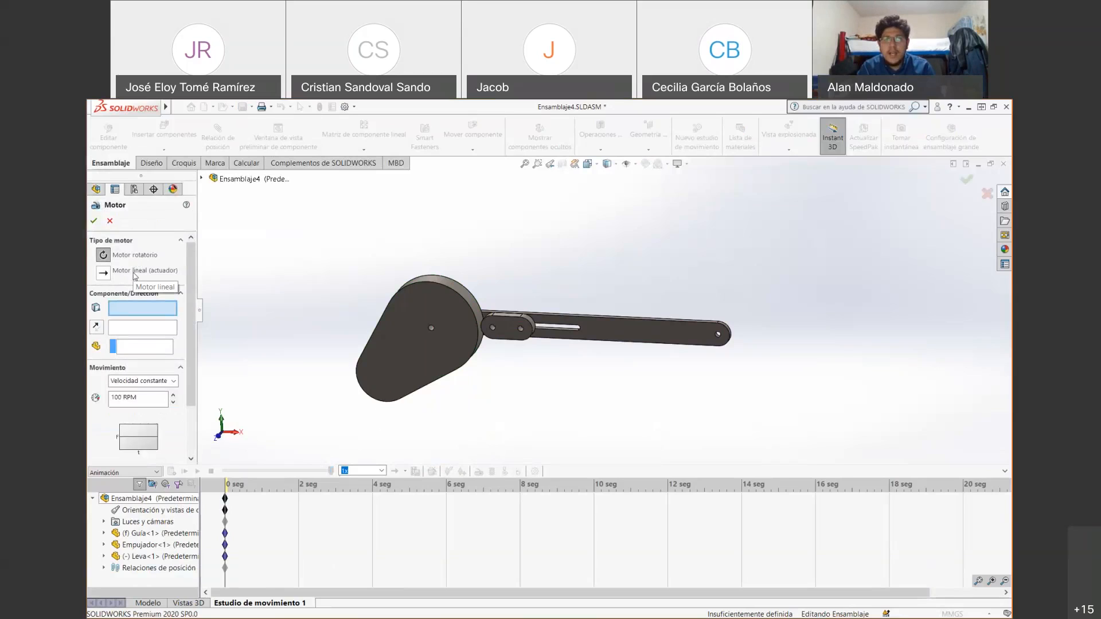
left_click(109, 278)
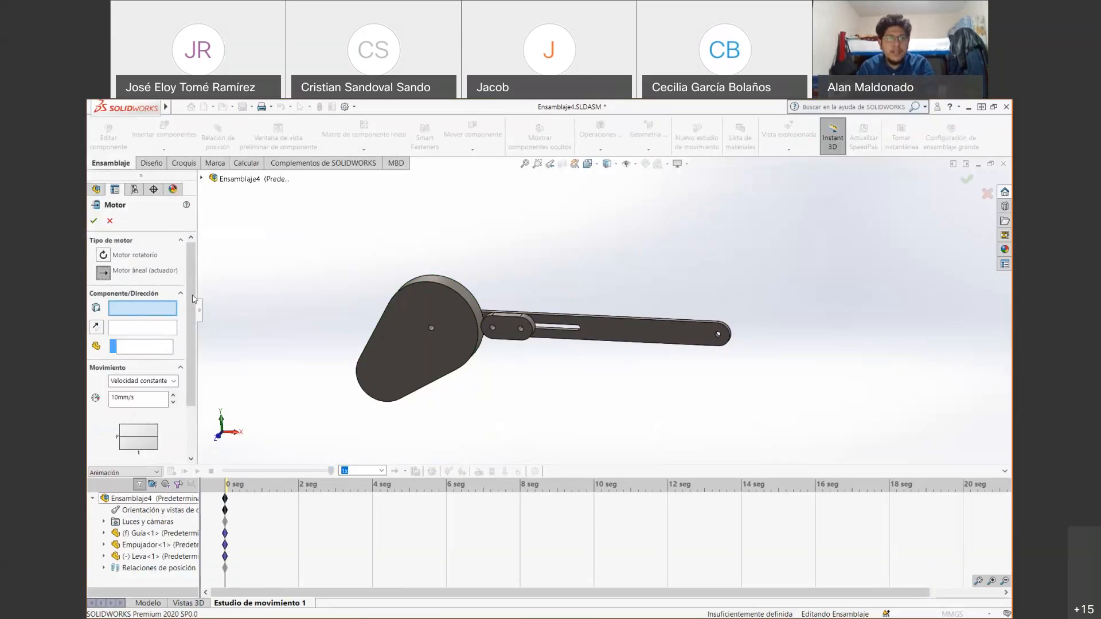
scroll(190, 298, "down", 1)
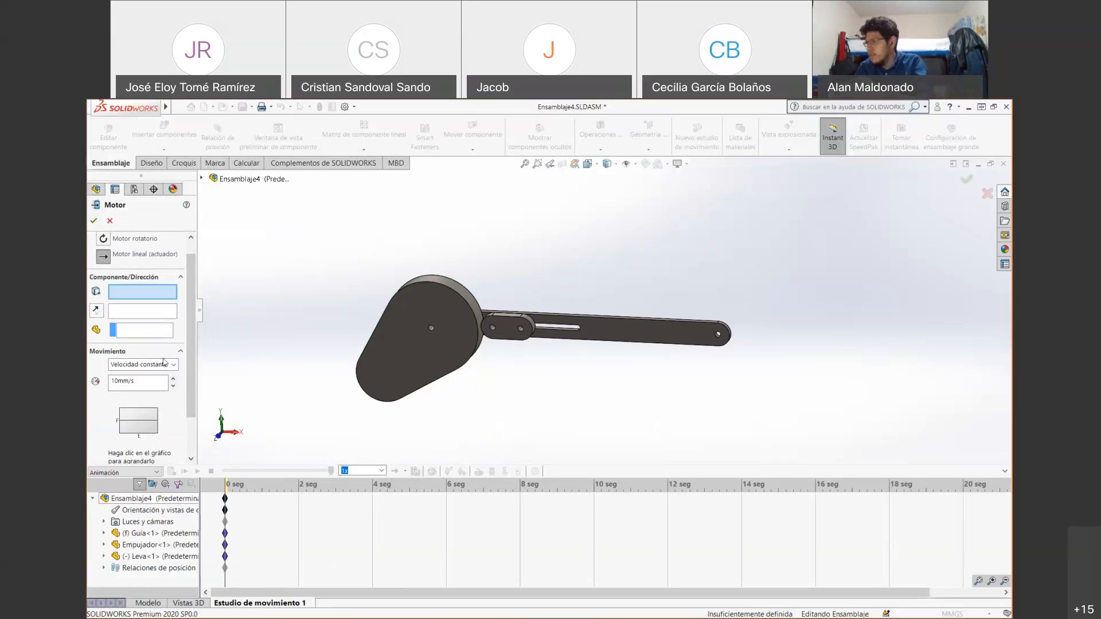
left_click(164, 364)
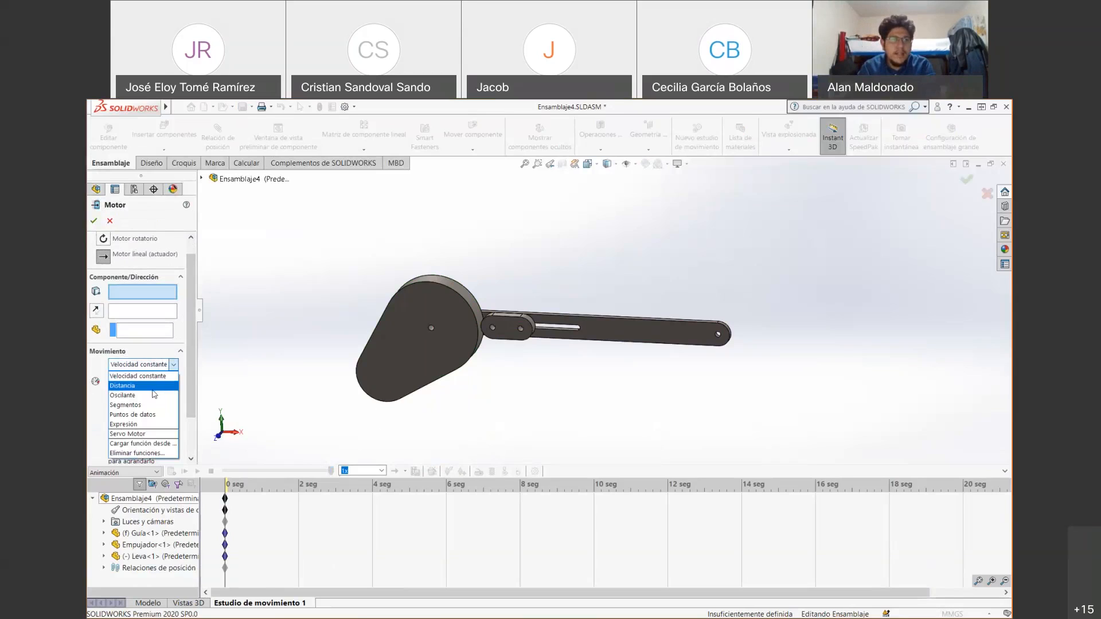
left_click(154, 395)
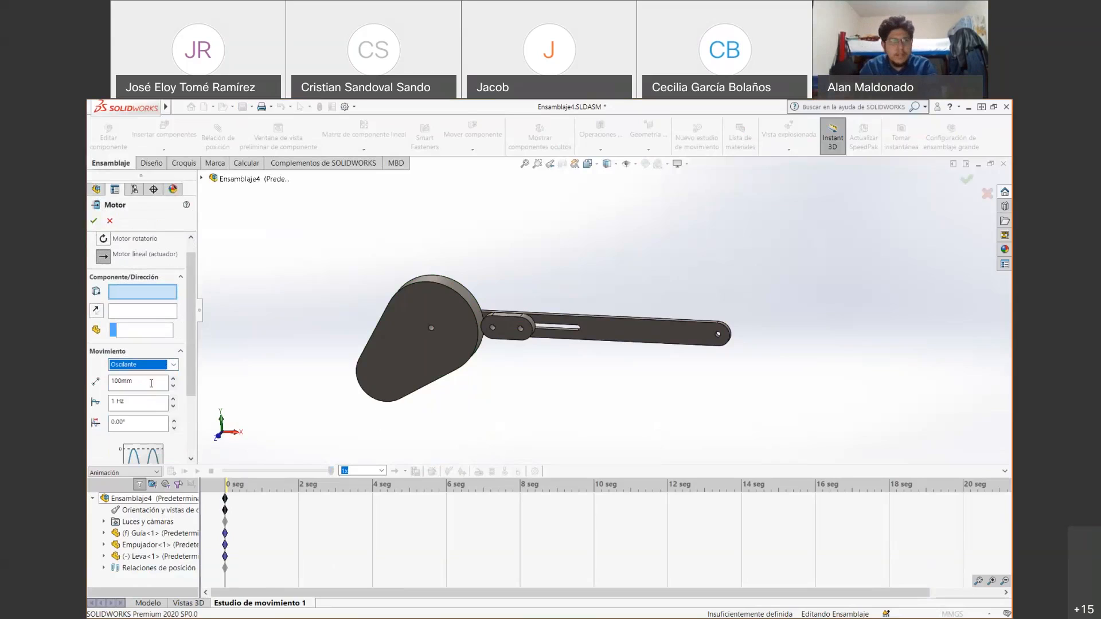
- Make the motor rotary with constant velocity motion
left_click(115, 243)
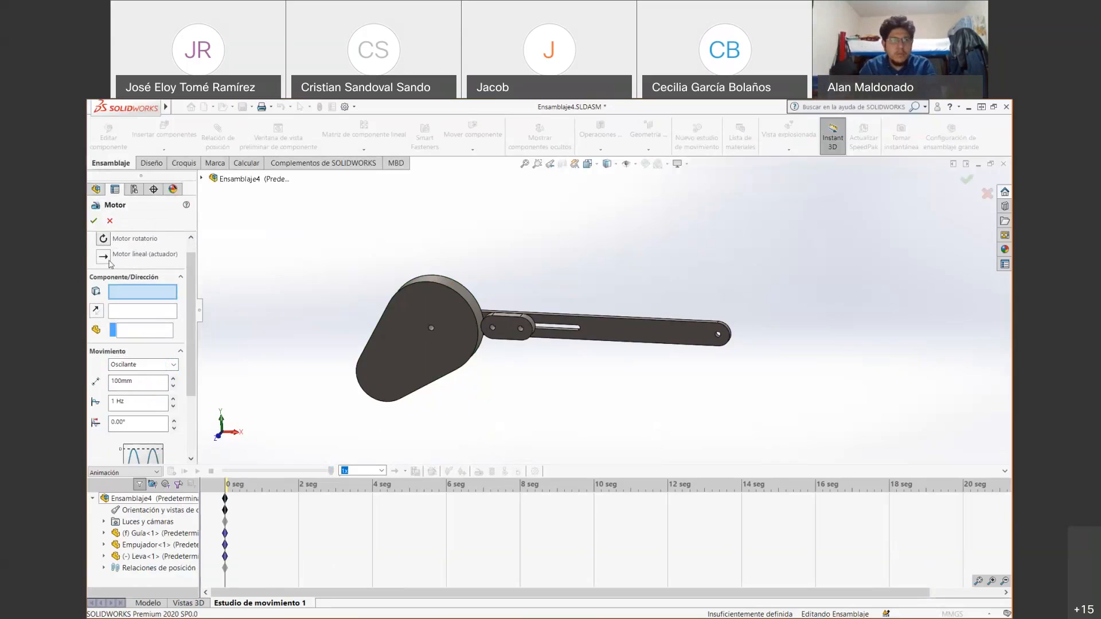
scroll(195, 302, "up", 1)
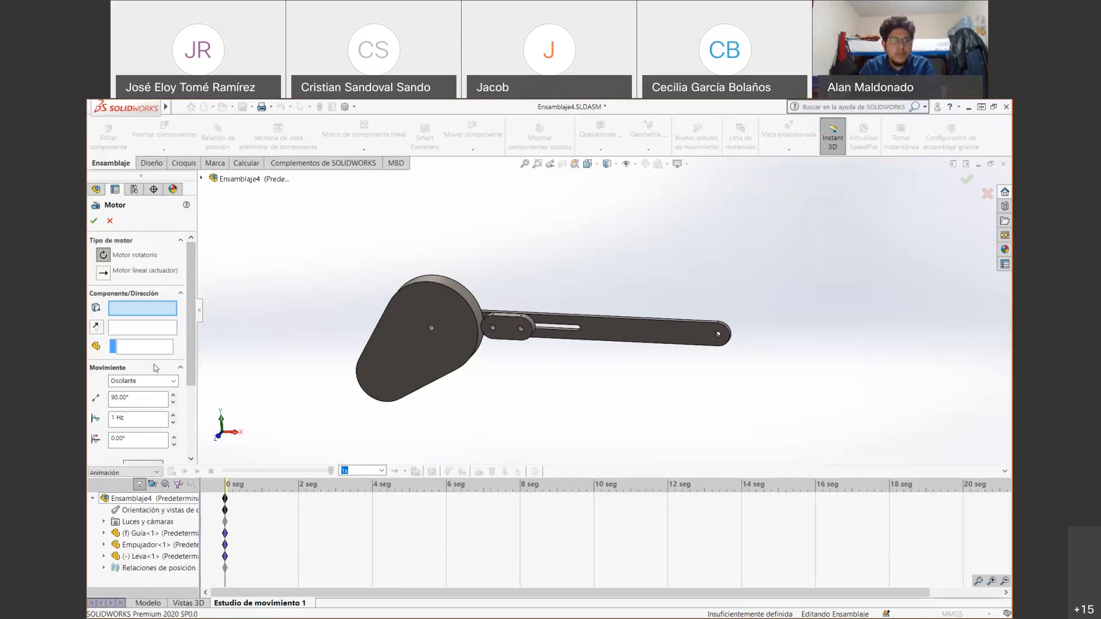
left_click(166, 383)
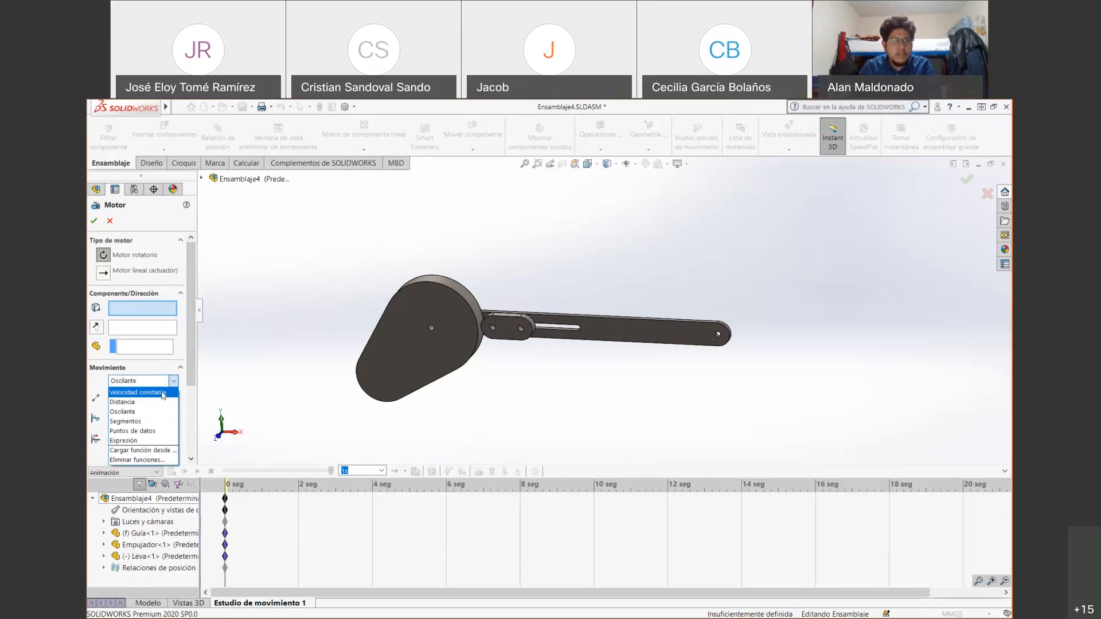
left_click(166, 392)
left_click(188, 338)
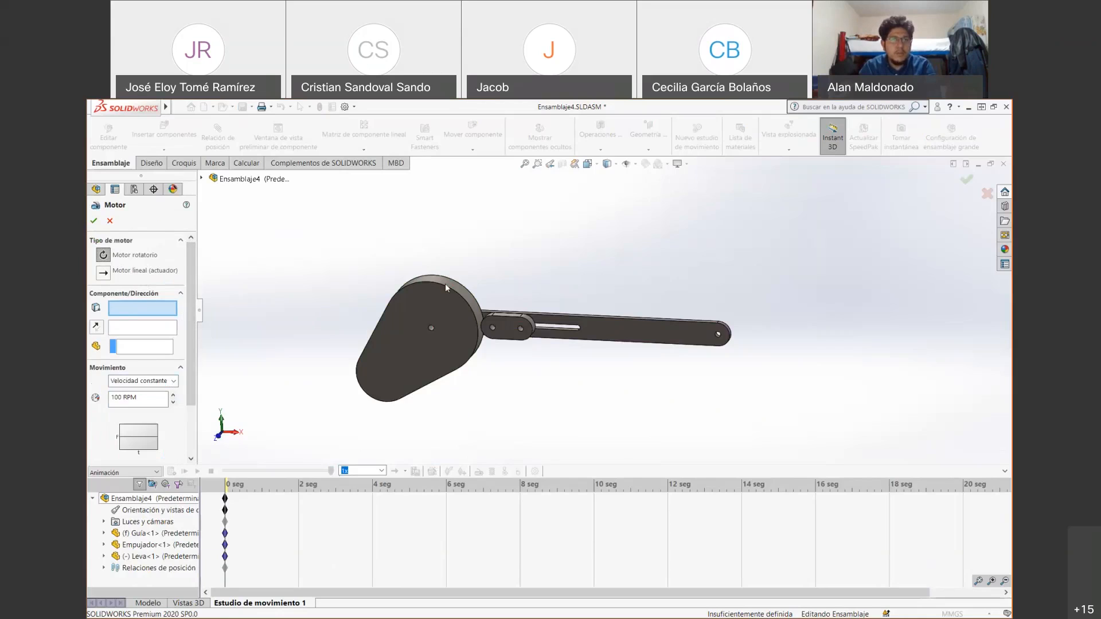
scroll(439, 327, "down", 5)
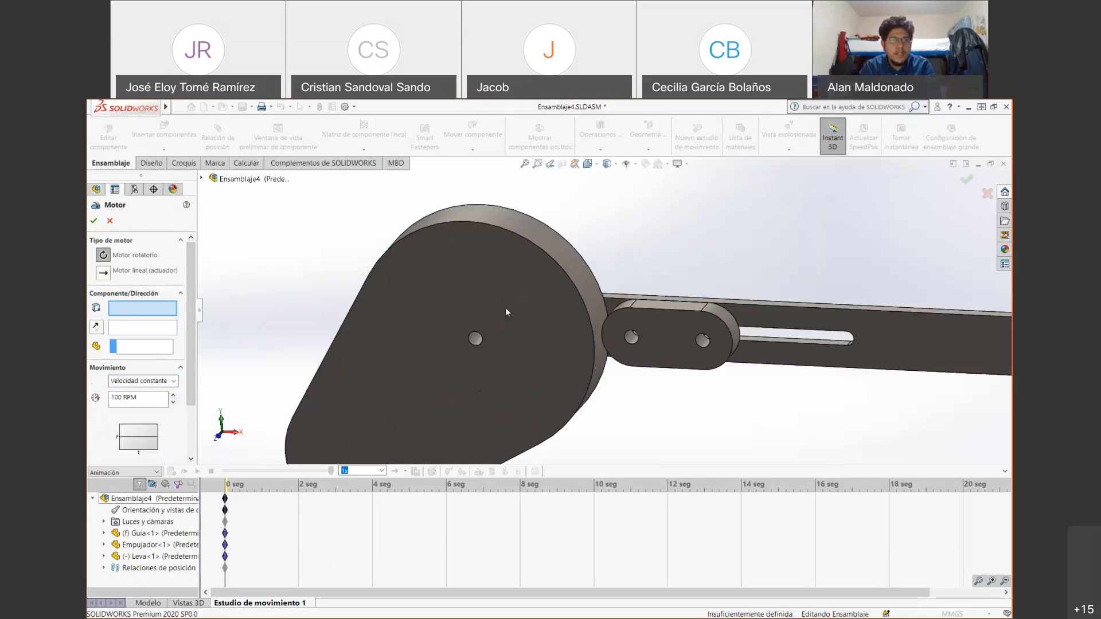
left_click(493, 322)
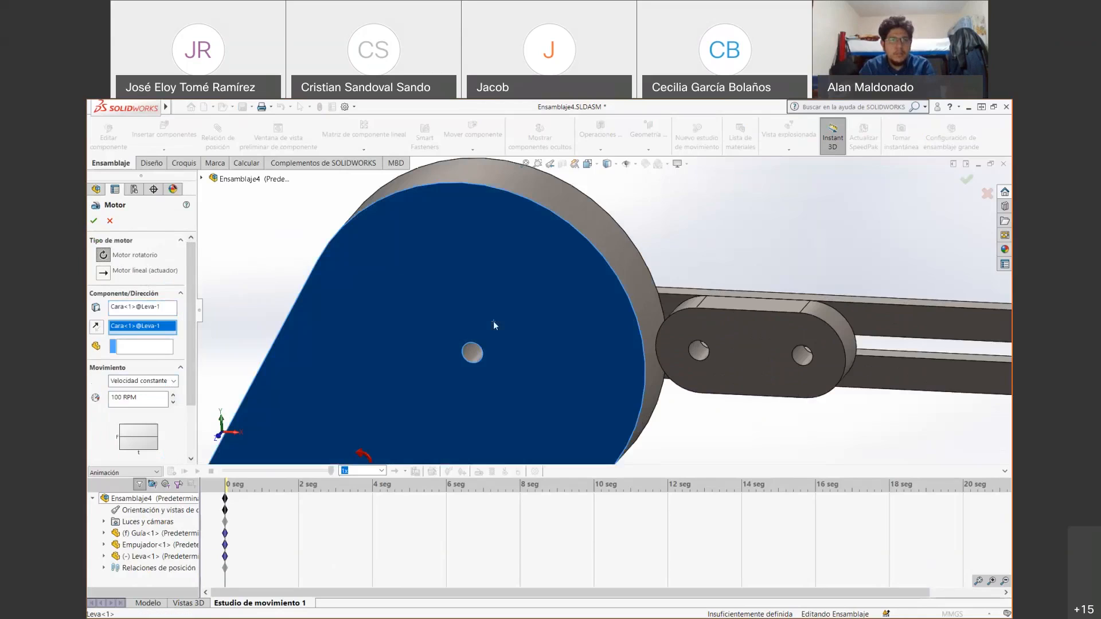
scroll(490, 343, "up", 5)
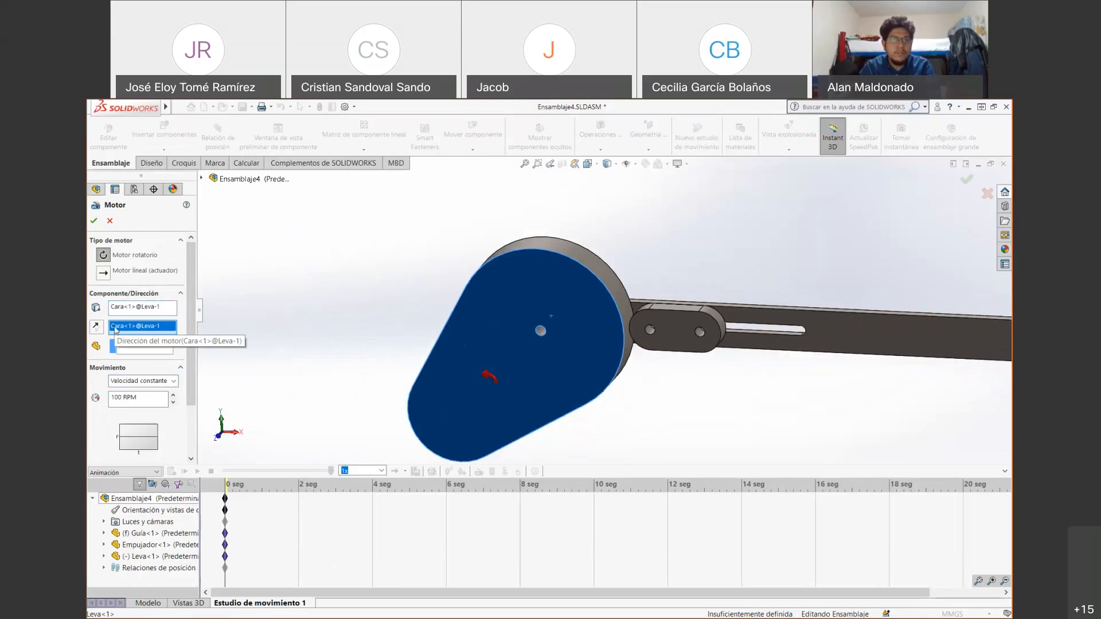
scroll(579, 344, "down", 5)
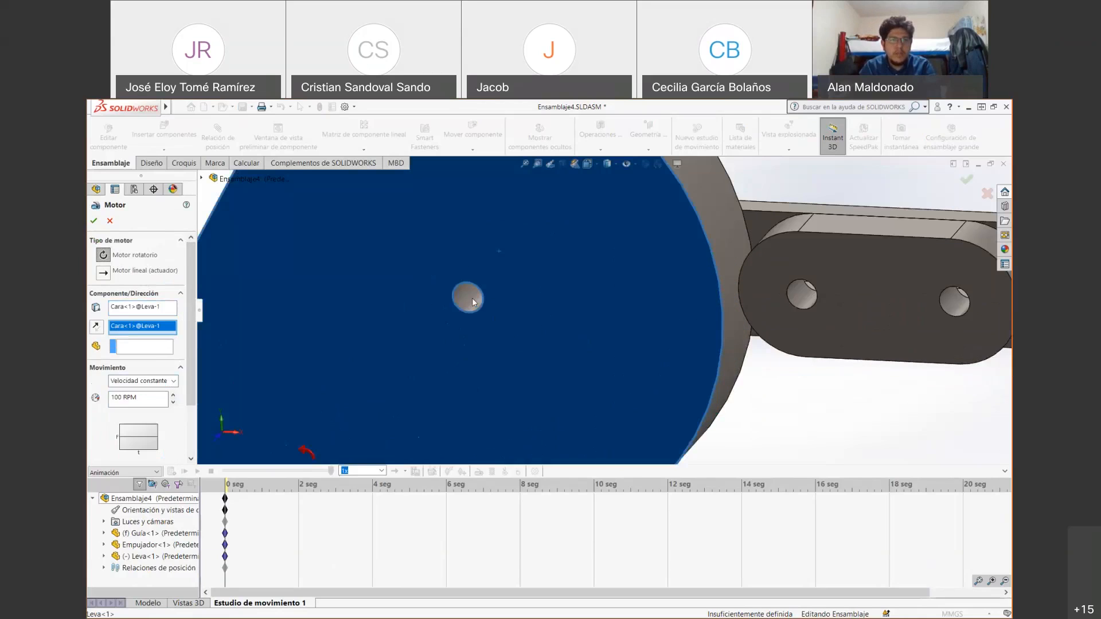
left_click(472, 301)
scroll(478, 327, "up", 5)
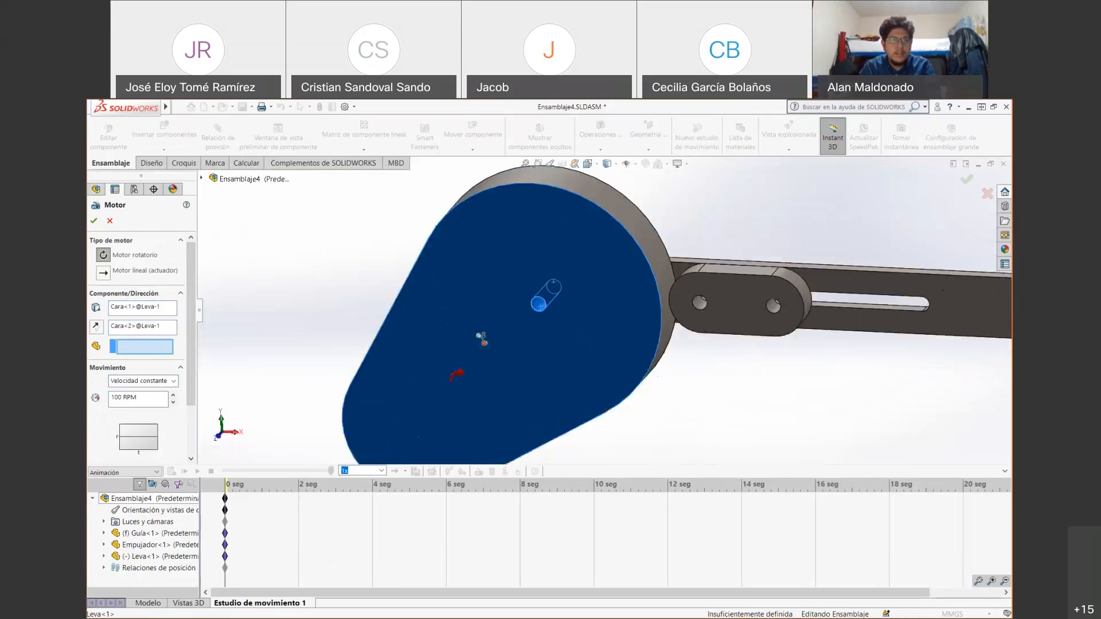
left_click(132, 313)
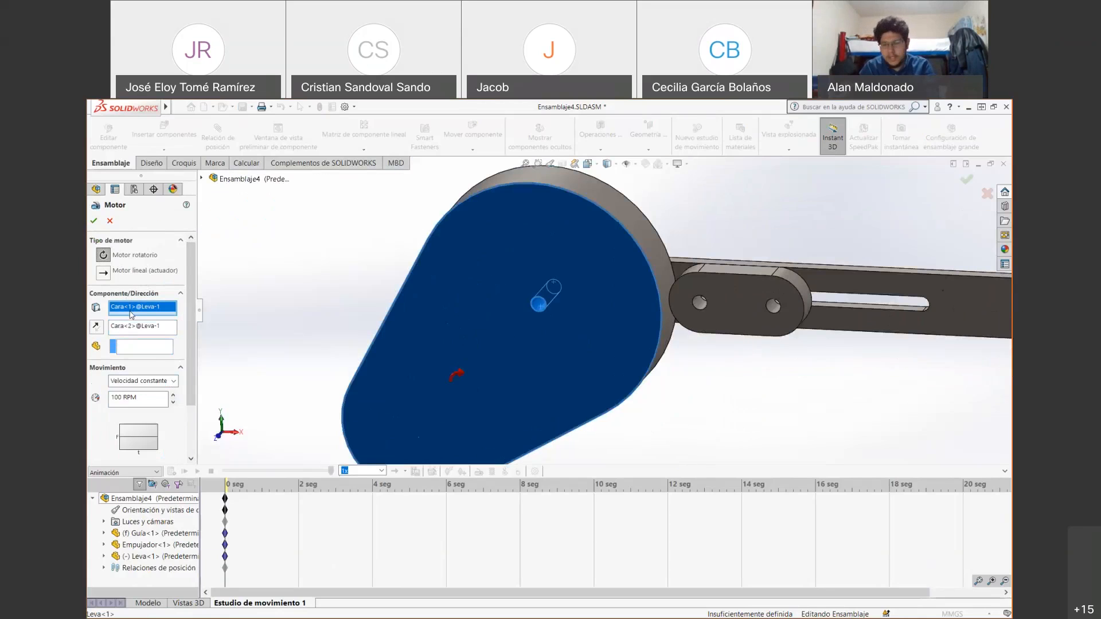
key("Delete")
left_click(133, 327)
key("Delete")
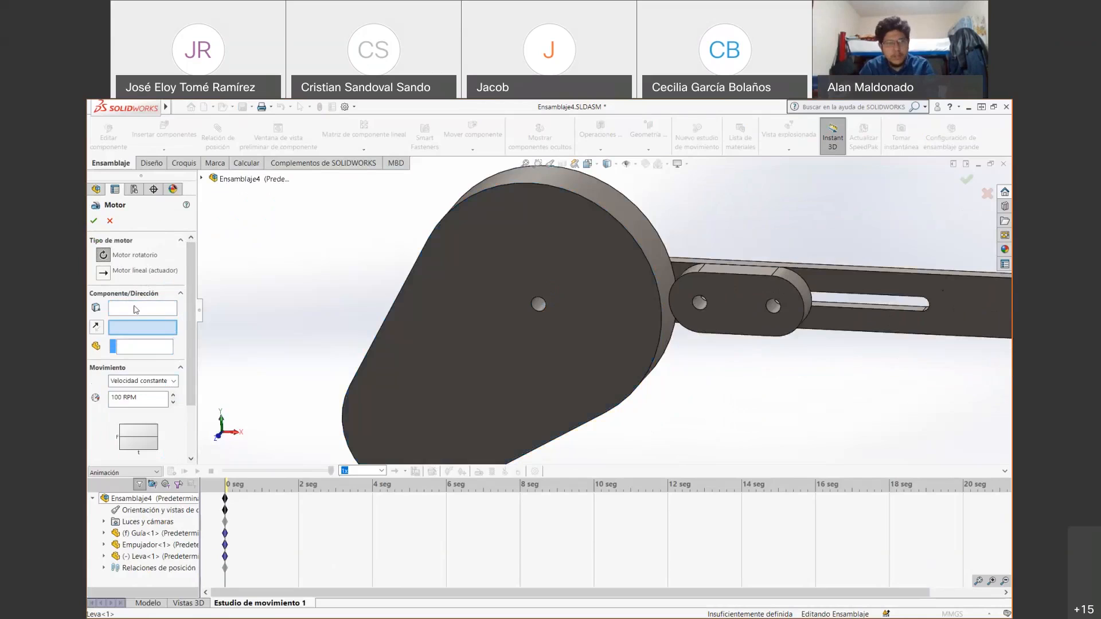
- Place the motor on the cam's centre hole face, with the cam's rounded front edge as direction, and reverse its rotation
left_click(135, 310)
scroll(588, 297, "down", 2)
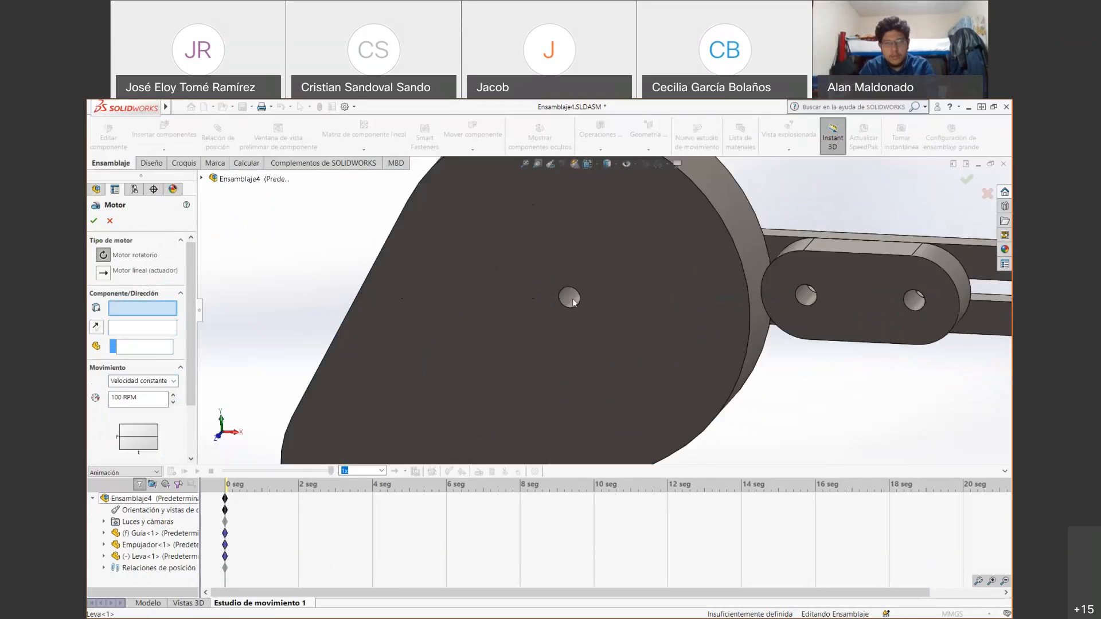
left_click(572, 298)
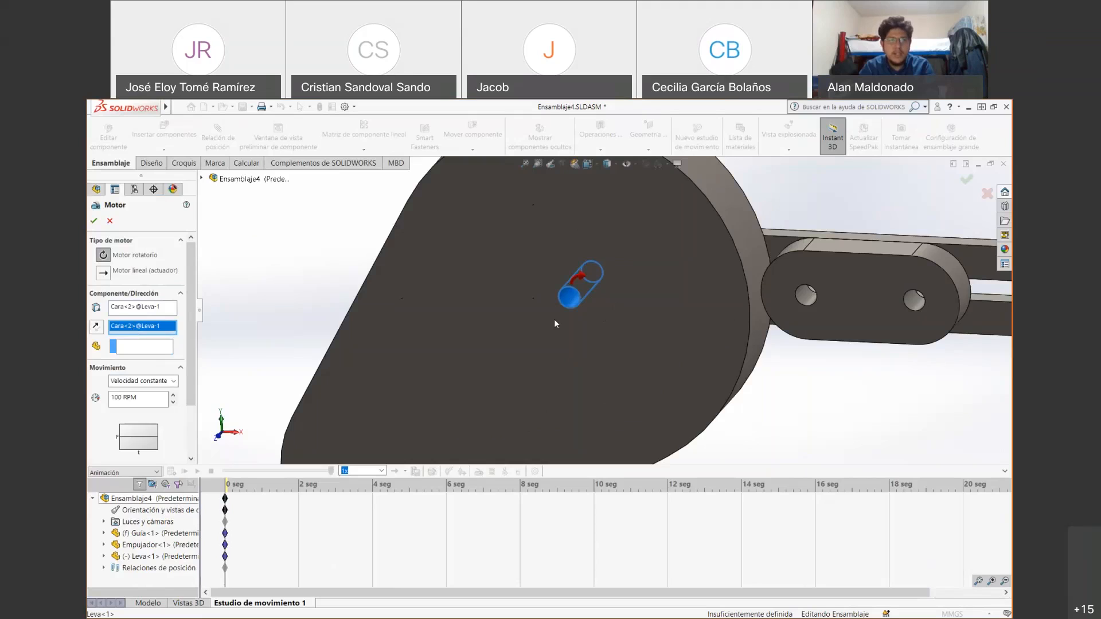
left_click(571, 304)
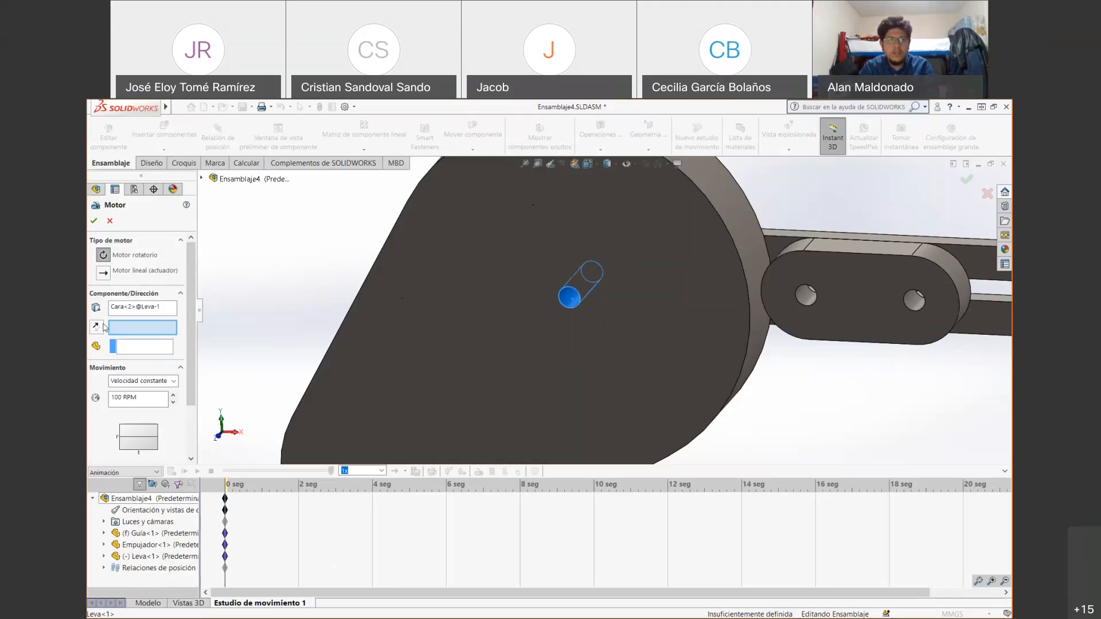
left_click(708, 205)
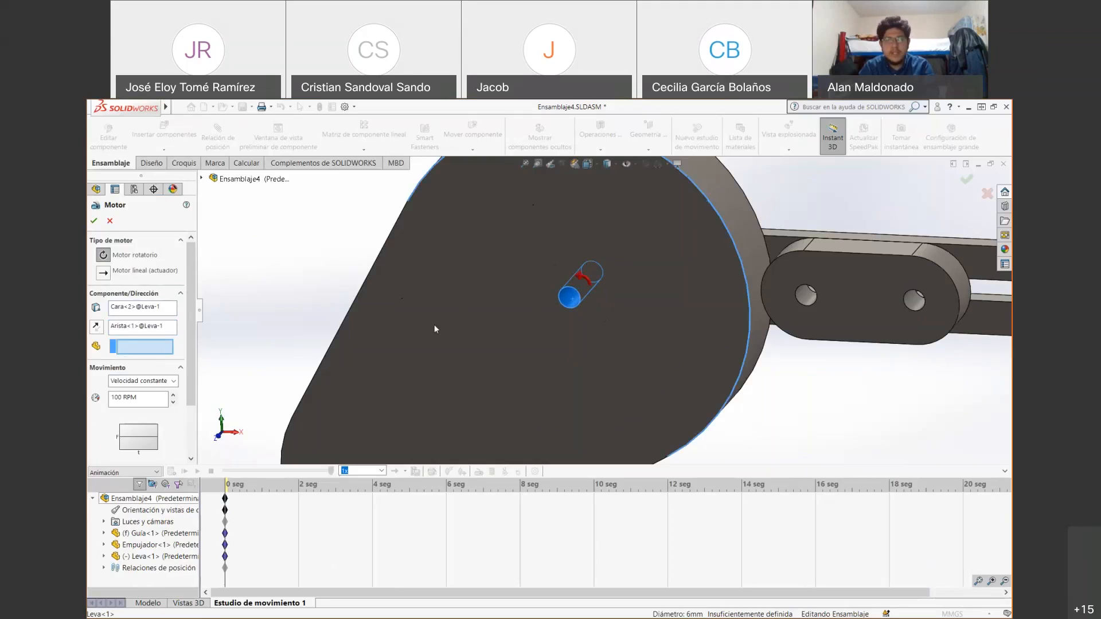
left_click(96, 326)
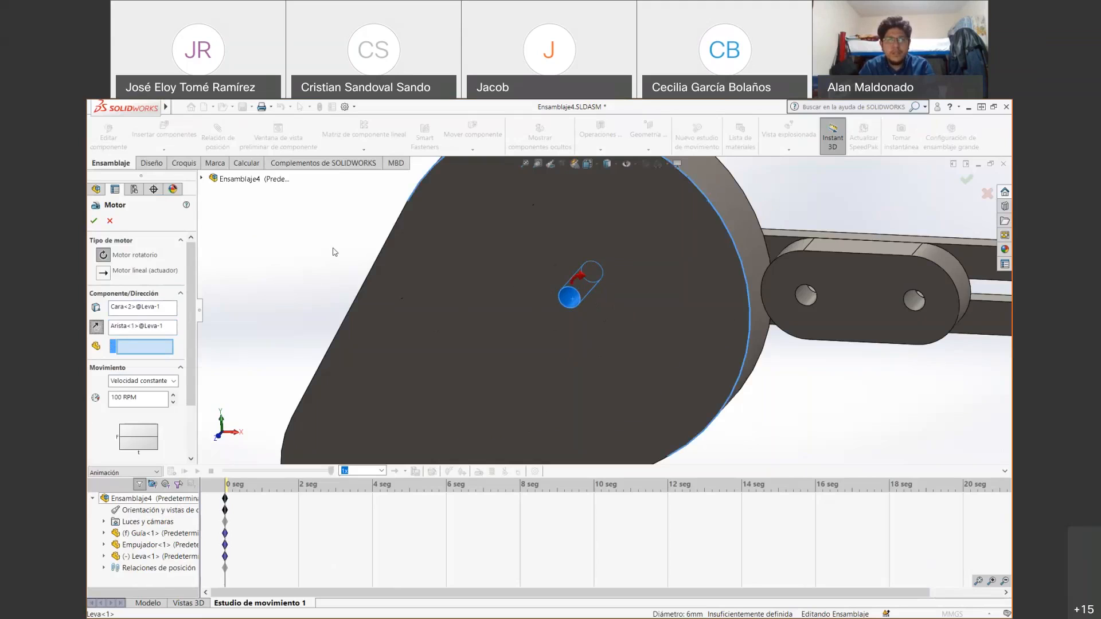
- Review the motor's available motion types and keep constant velocity
scroll(571, 304, "up", 5)
mouse_move(644, 361)
middle_mouse_down()
mouse_move(654, 376)
mouse_move(657, 363)
middle_mouse_up()
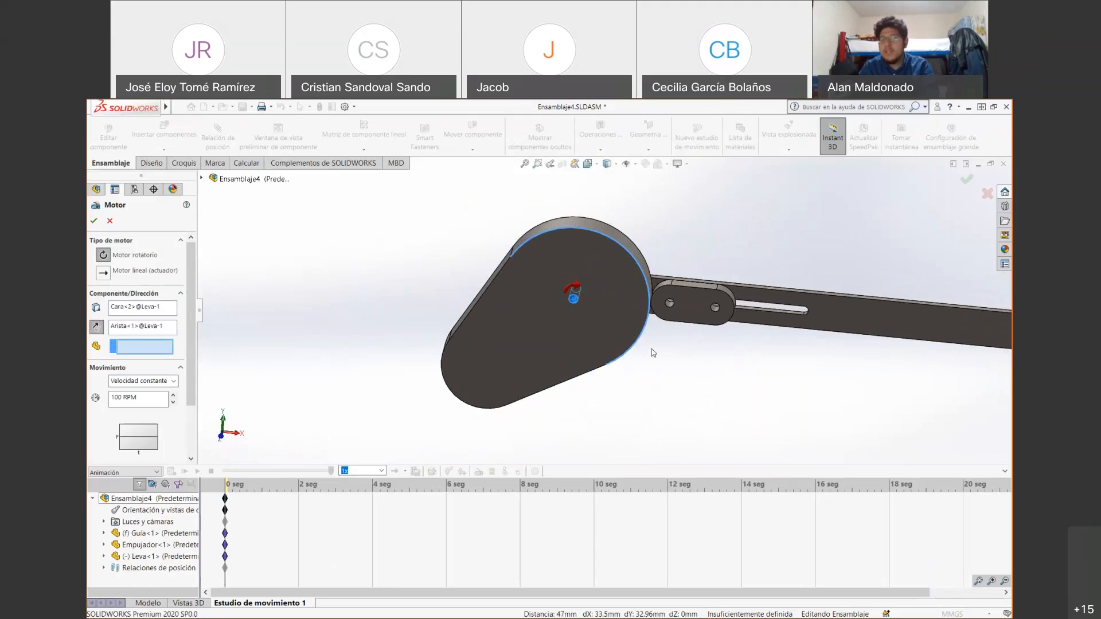
scroll(918, 330, "up", 3)
scroll(948, 342, "down", 2)
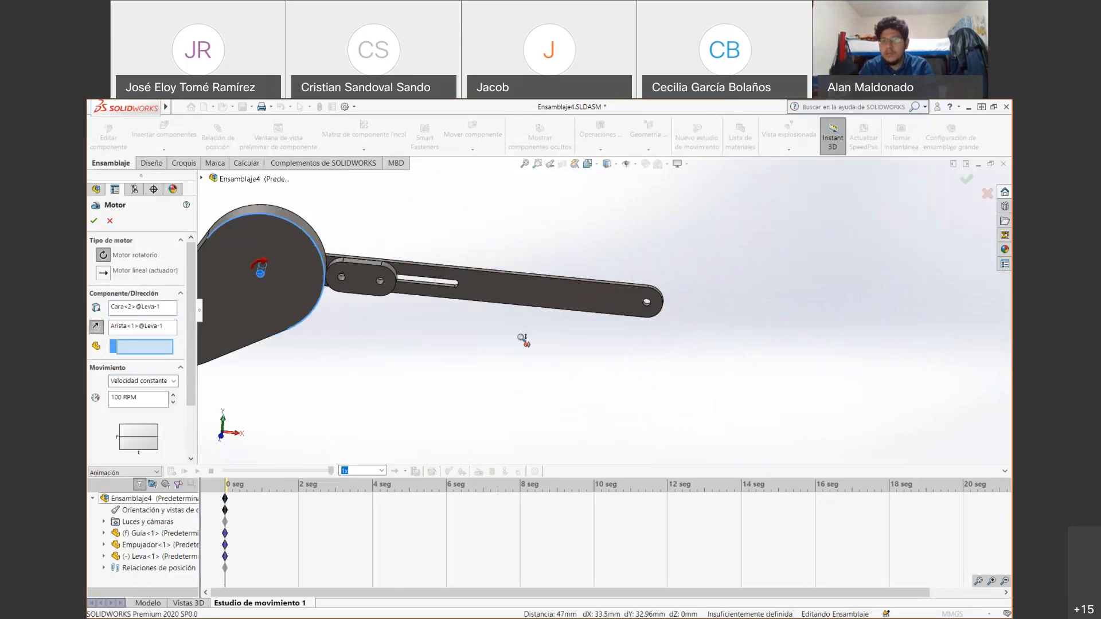
scroll(401, 317, "up", 1)
scroll(403, 309, "down", 1)
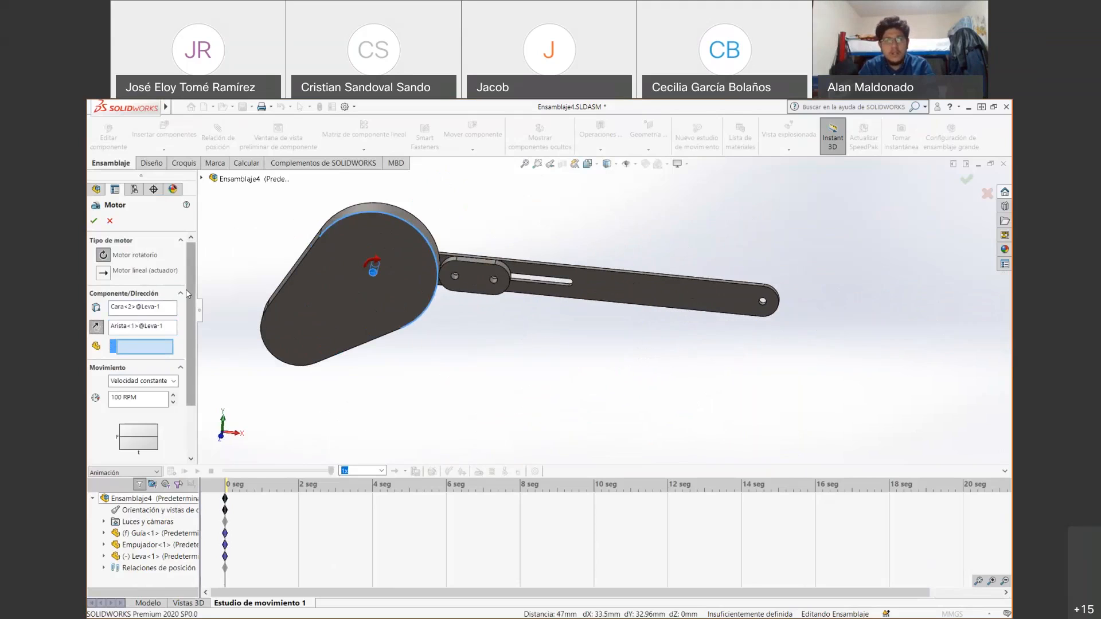
scroll(186, 288, "down", 1)
scroll(195, 303, "down", 1)
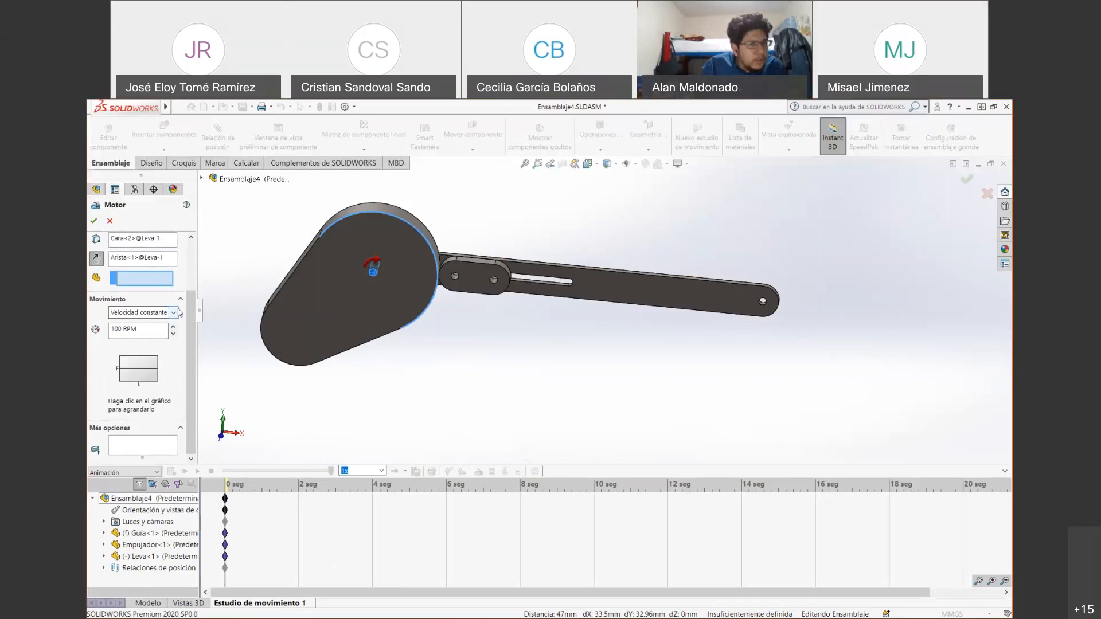
left_click(177, 312)
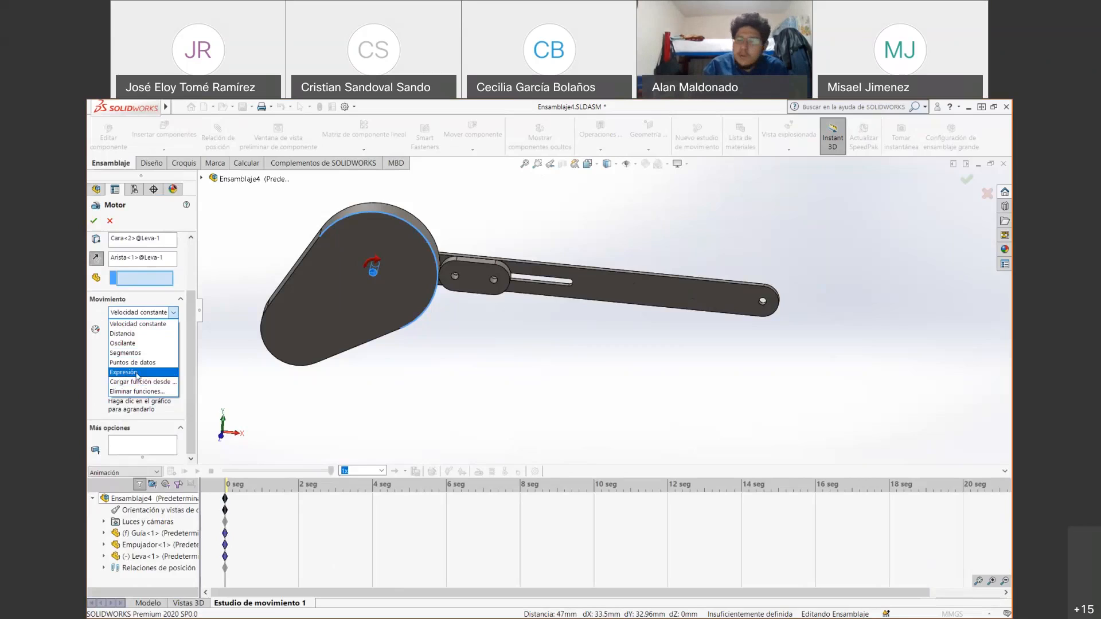
left_click(183, 316)
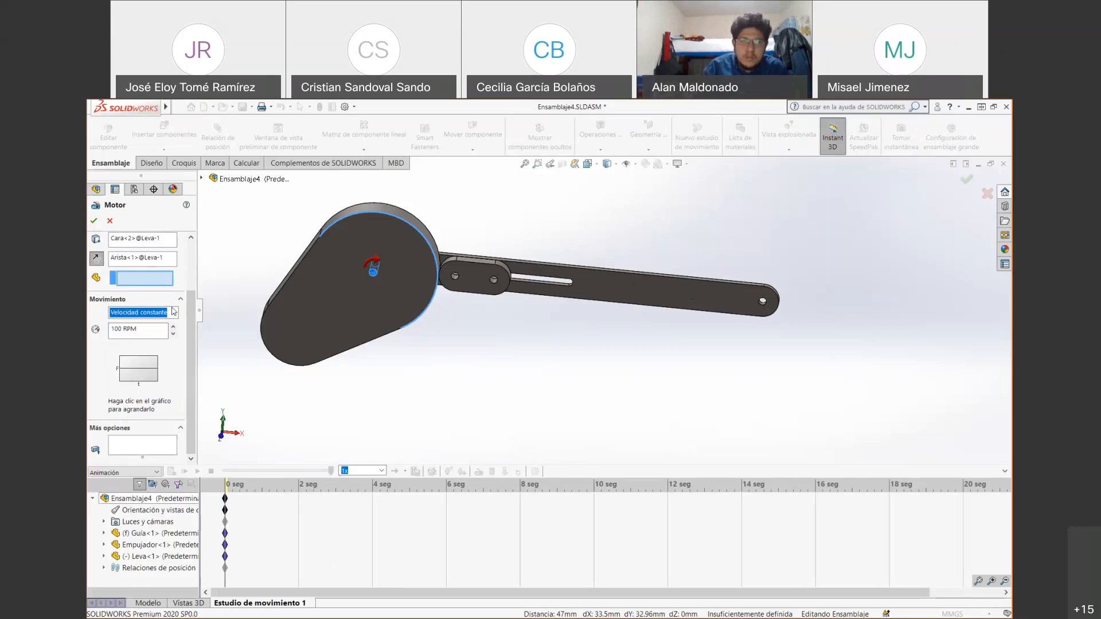
left_click(174, 312)
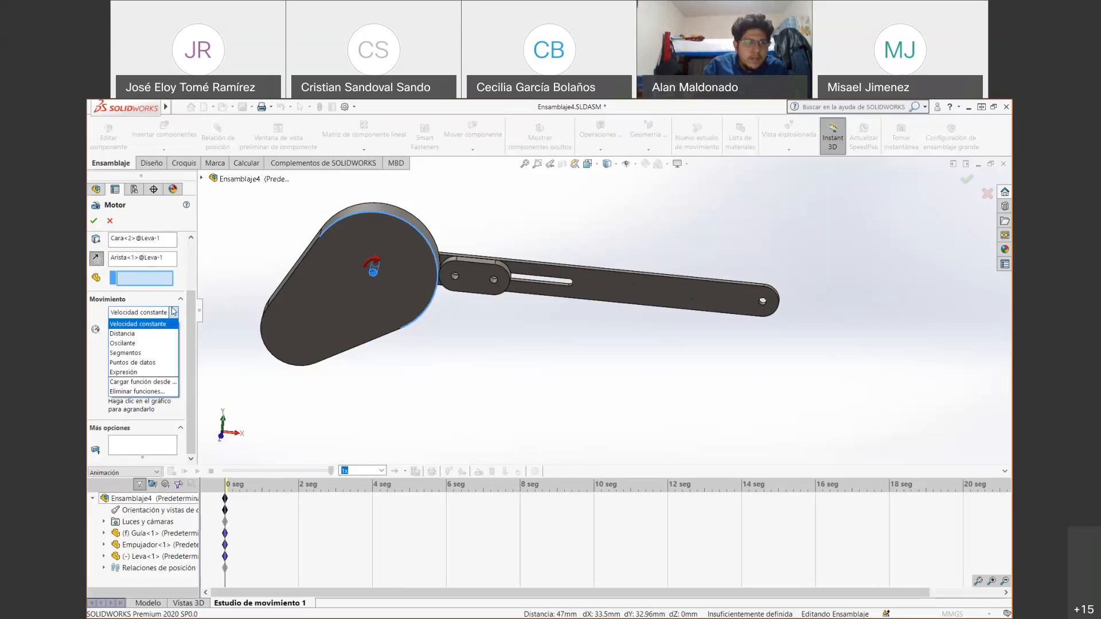
left_click(160, 324)
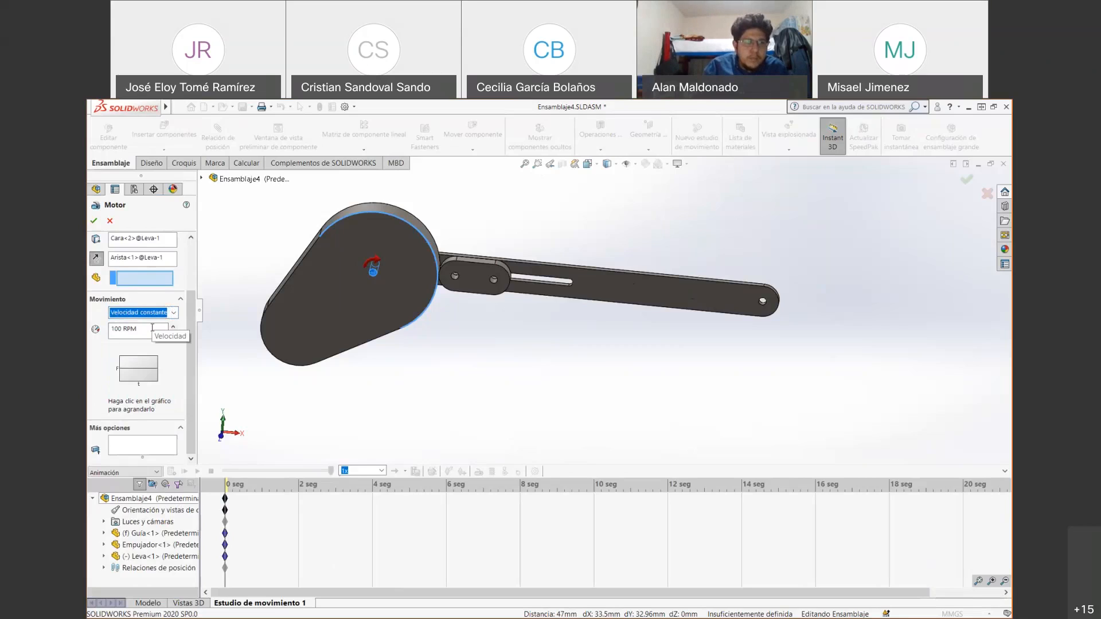
- Set the rotary motor's speed to 60 RPM and accept the motor
double_click(124, 329)
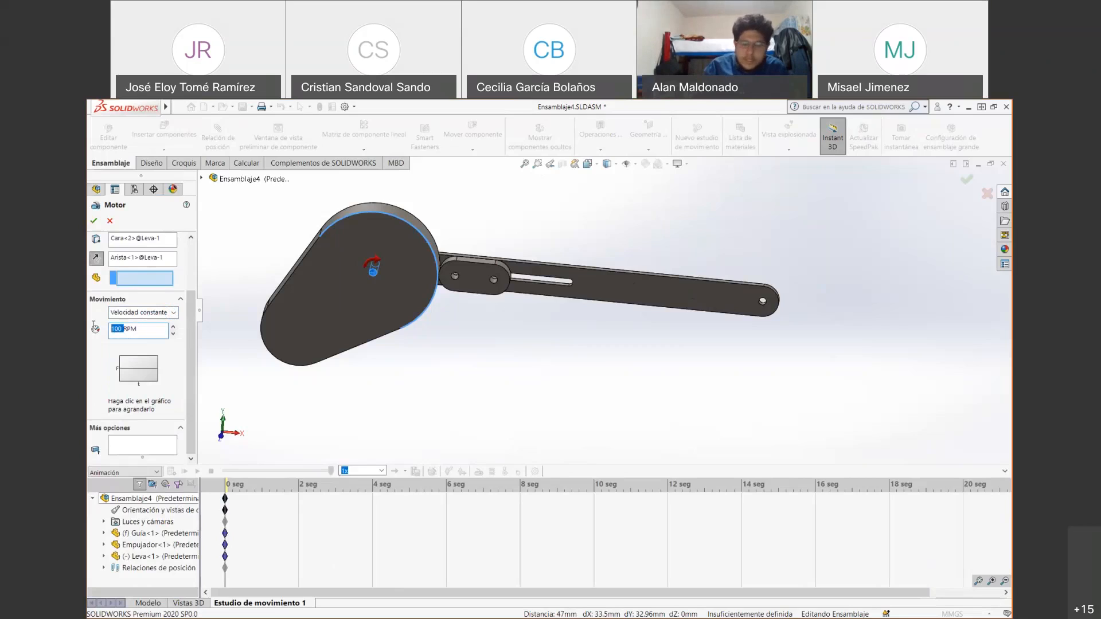
type("30")
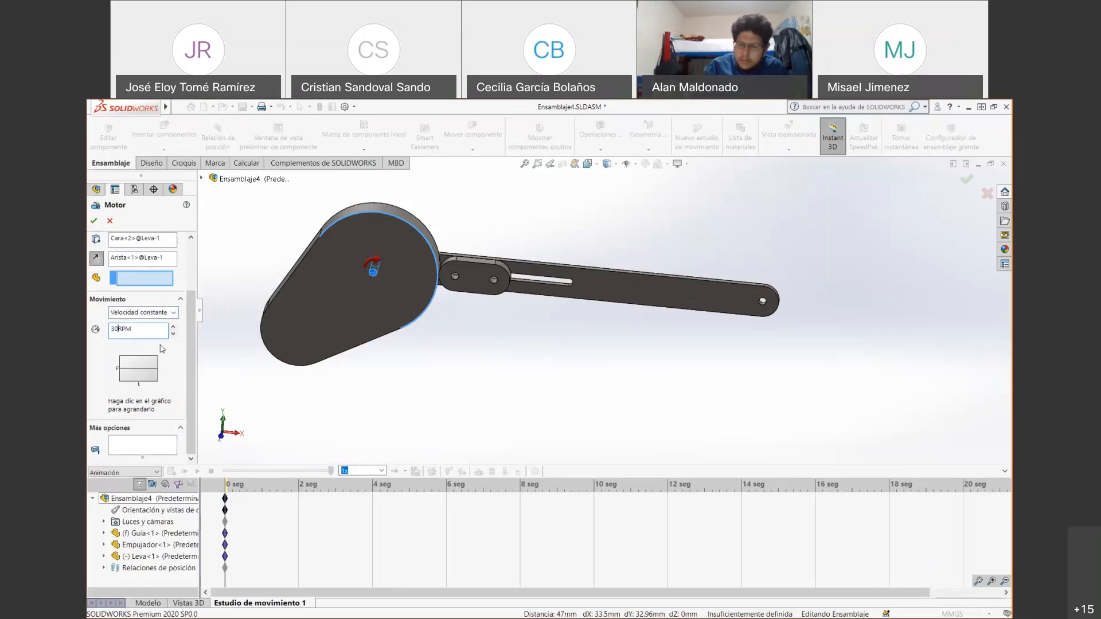
key("BackSpace")
key("BackSpace")
type("60")
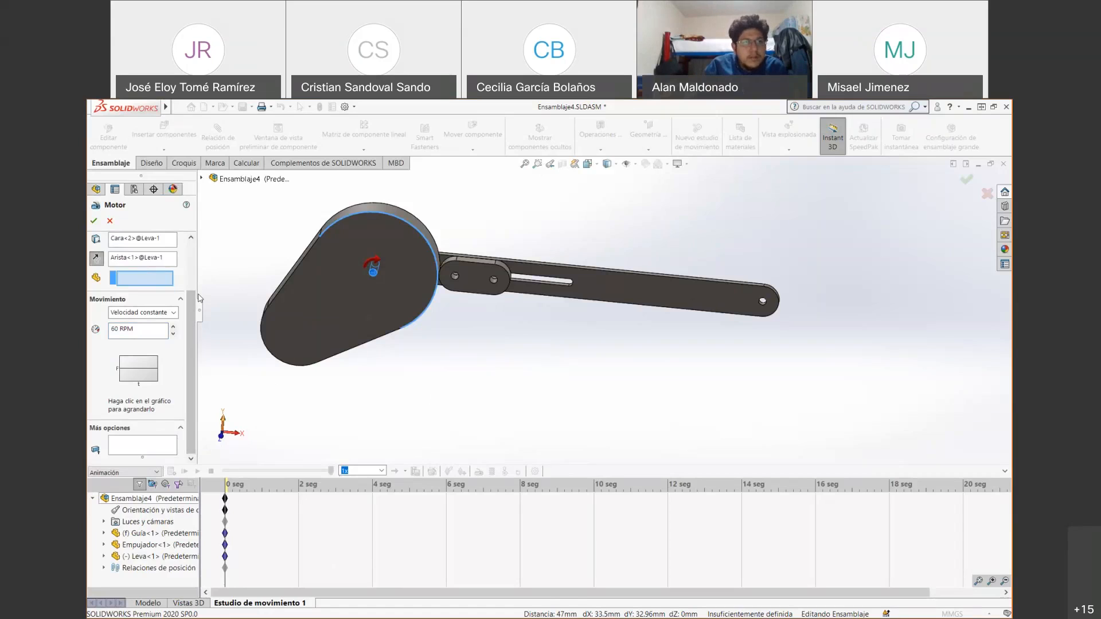
left_click(93, 221)
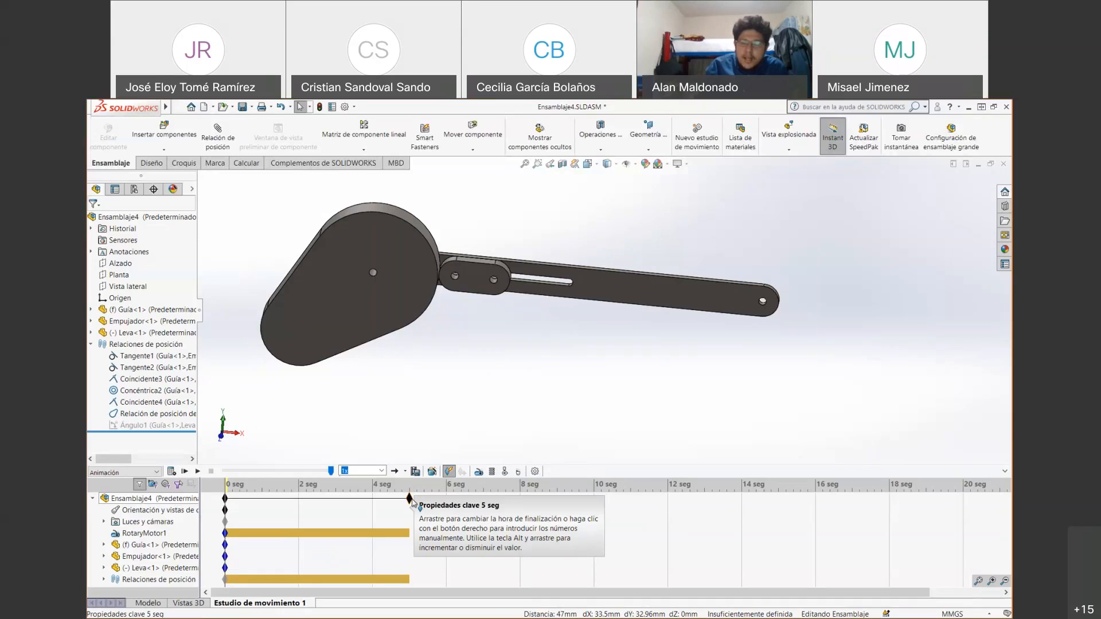
- Extend the motion study's end time to 8 seconds
left_click(93, 498)
left_click(93, 499)
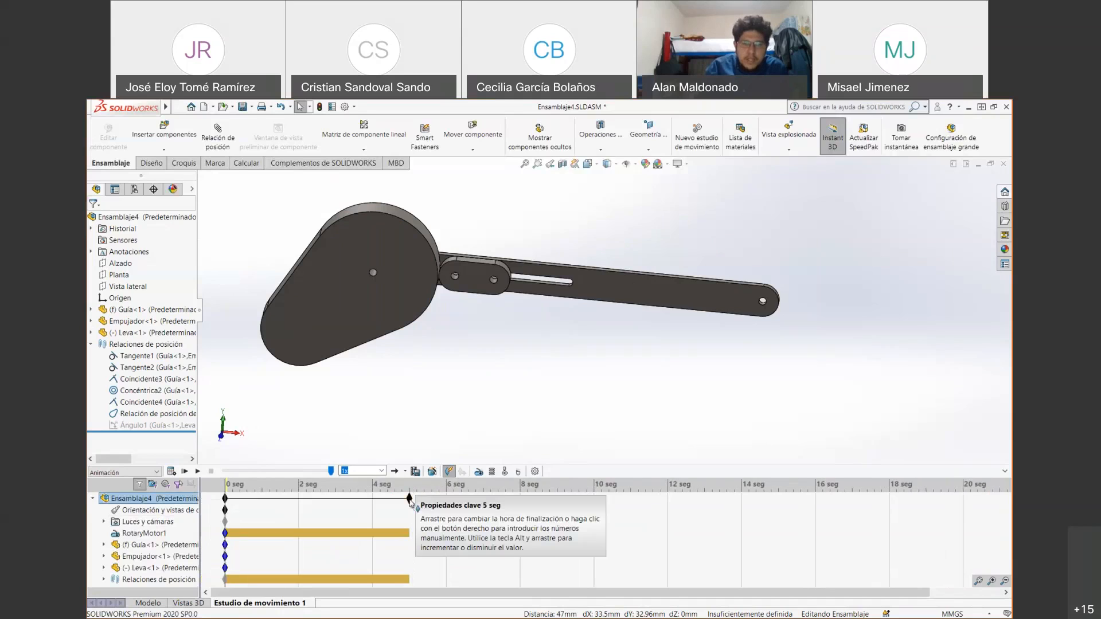
left_click_drag(408, 499, 519, 498)
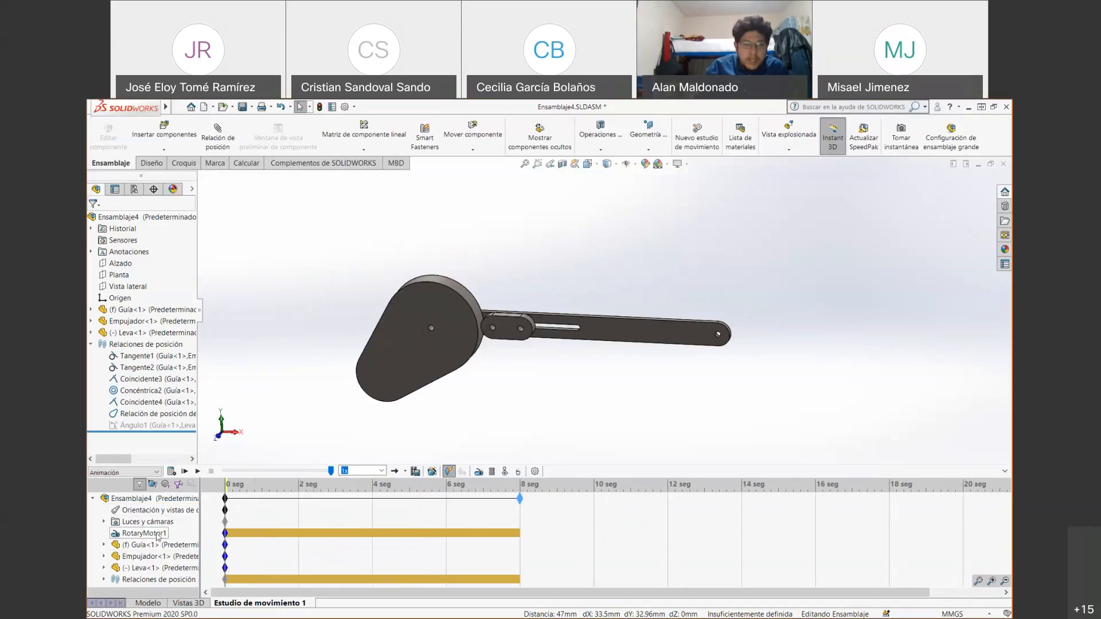
- Extend the motion study to 12 seconds and place a key for the rotary motor at 8 seconds
mouse_move(227, 536)
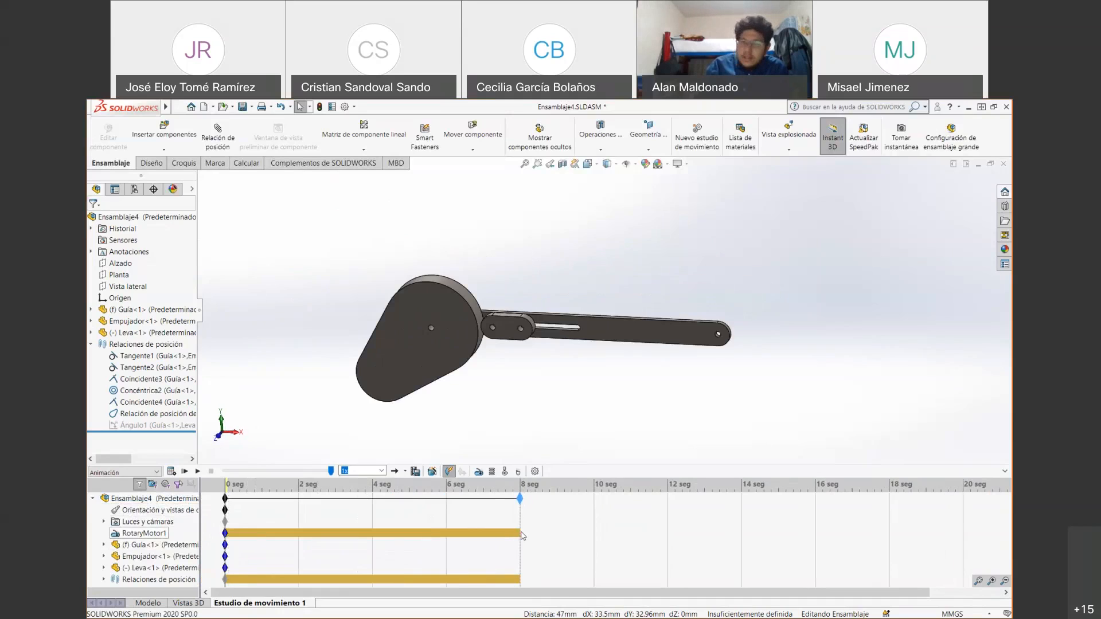
mouse_move(523, 536)
left_mouse_down()
mouse_move(488, 533)
mouse_move(507, 538)
left_mouse_up()
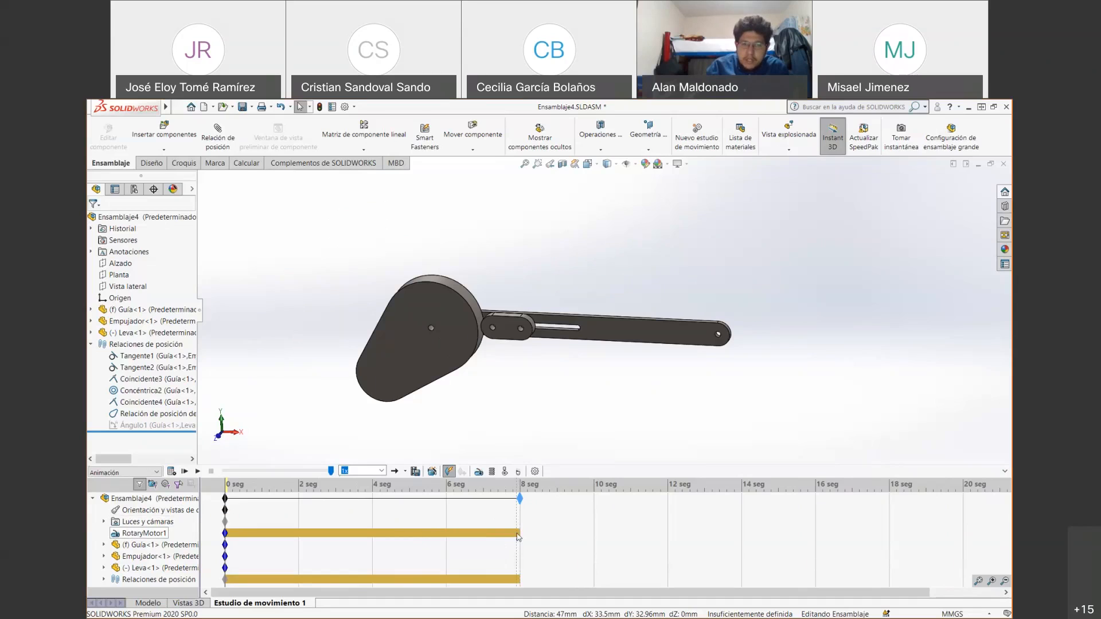
left_click(520, 498)
left_click_drag(521, 500, 667, 498)
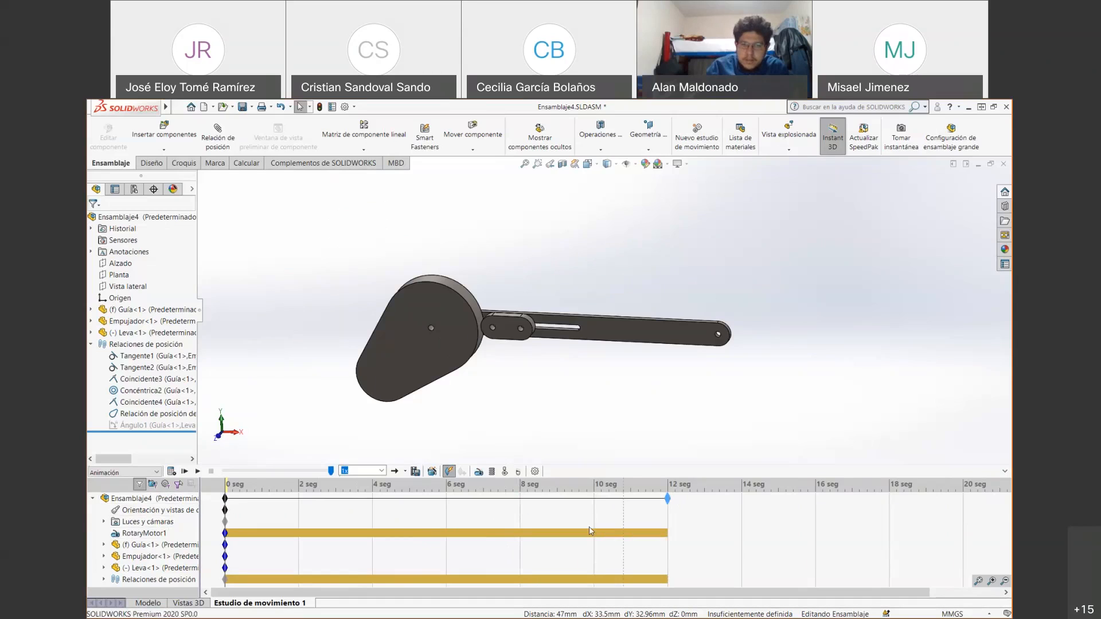
right_click(523, 536)
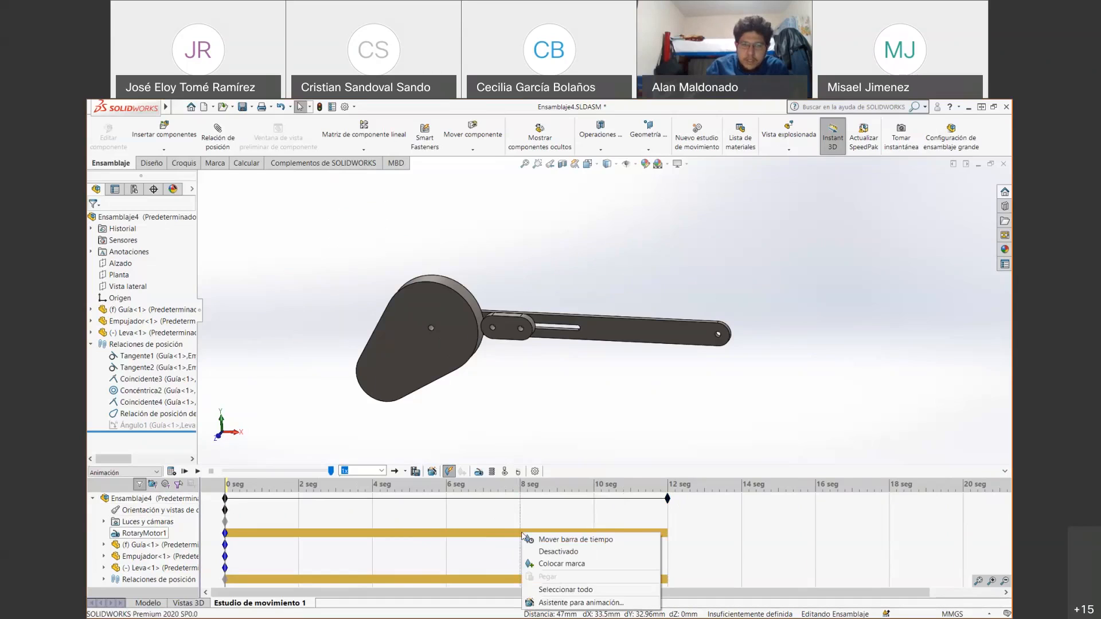
left_click(561, 564)
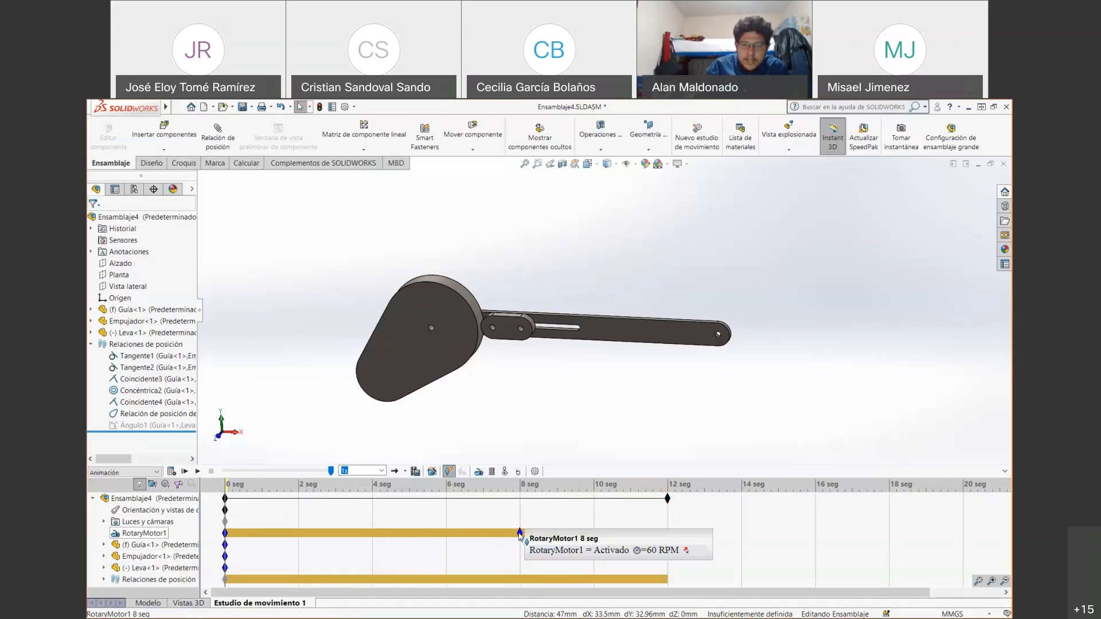
- Set the rotary motor's speed to 120 RPM at its 8-second key
left_click(520, 534)
double_click(520, 534)
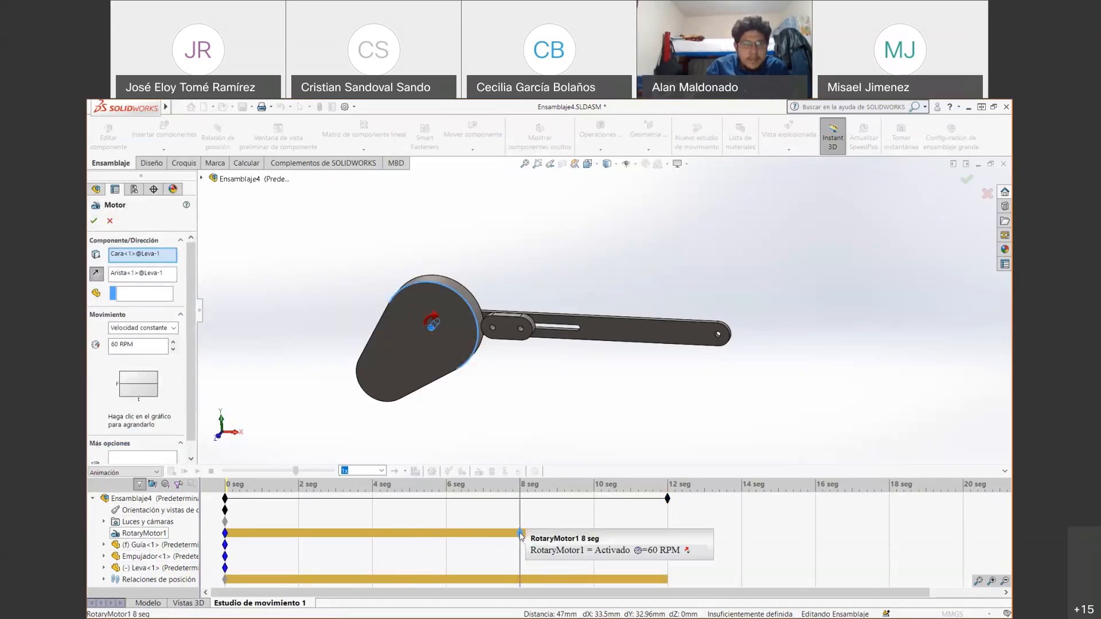
left_click_drag(150, 341, 99, 343)
type("120")
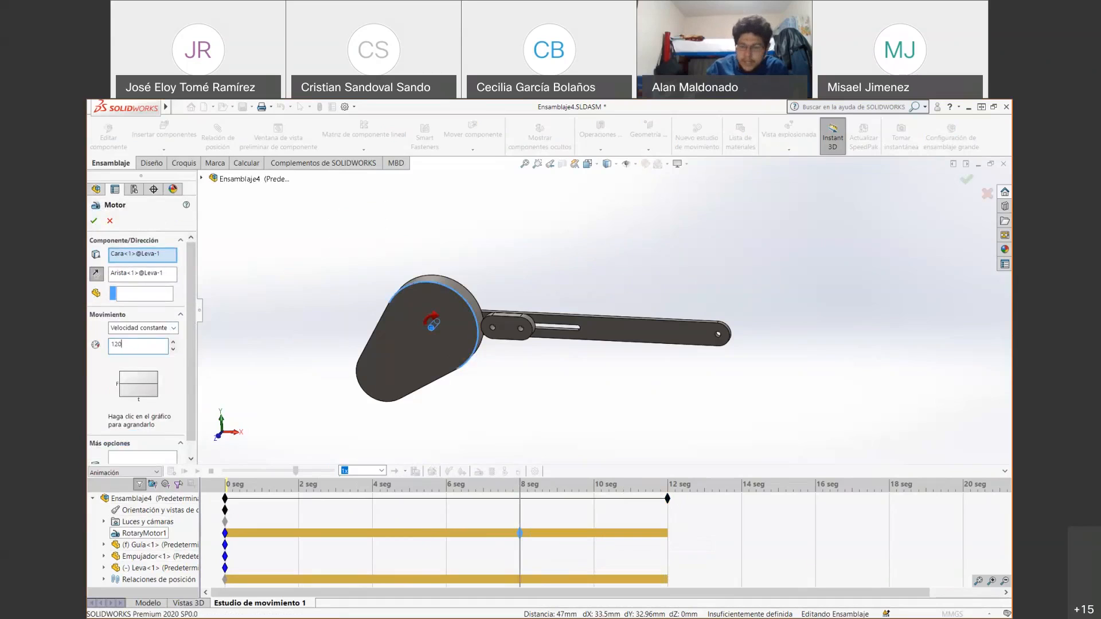
type(" rpm")
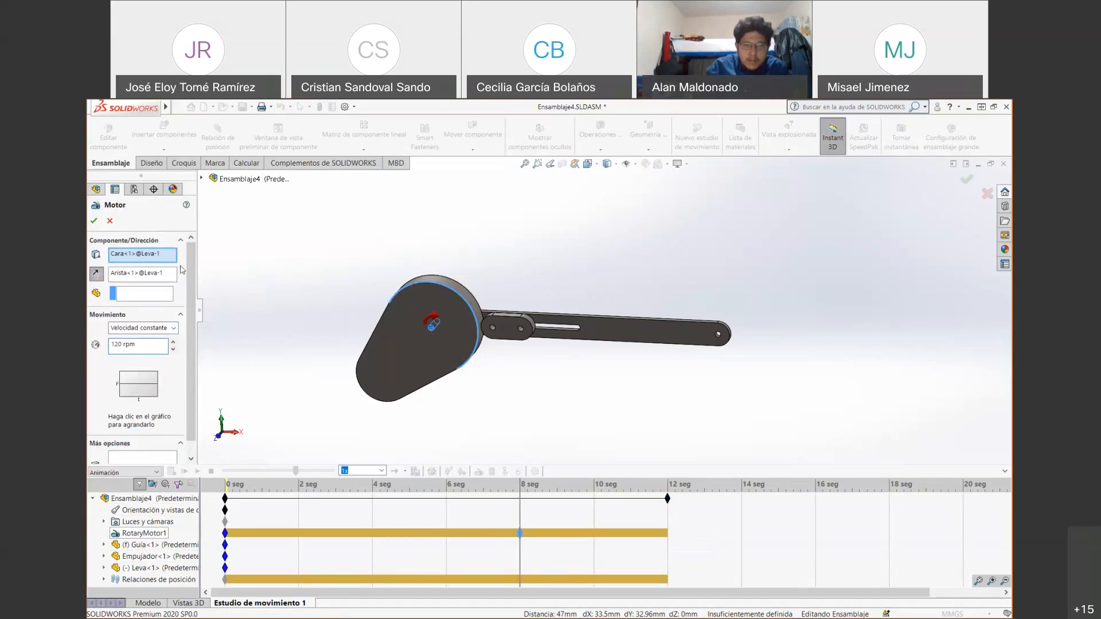
left_click(240, 284)
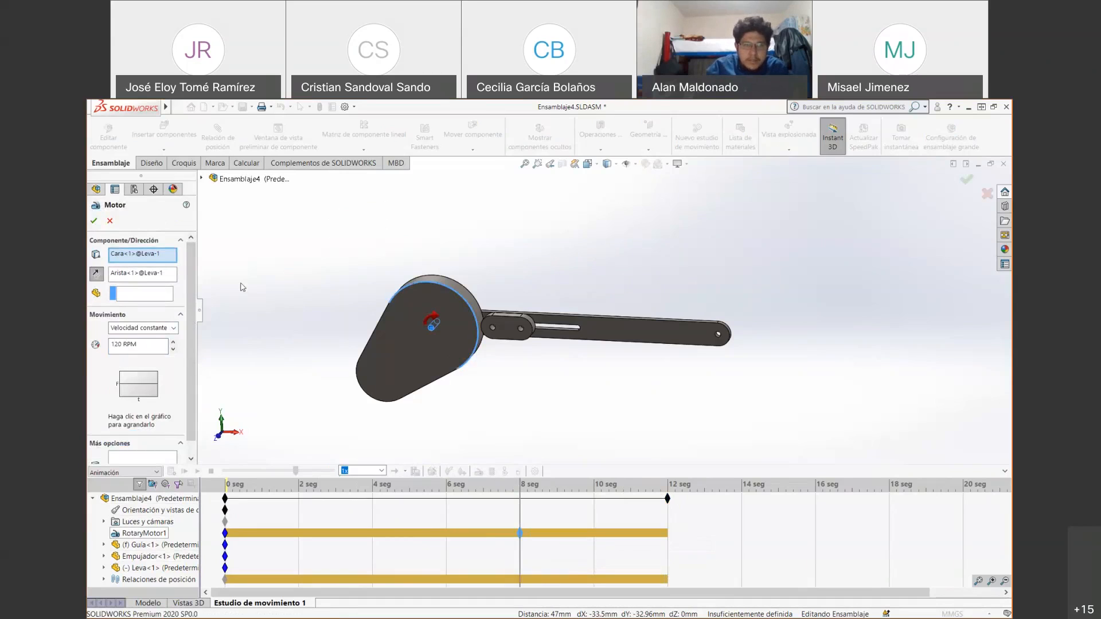
left_click(93, 221)
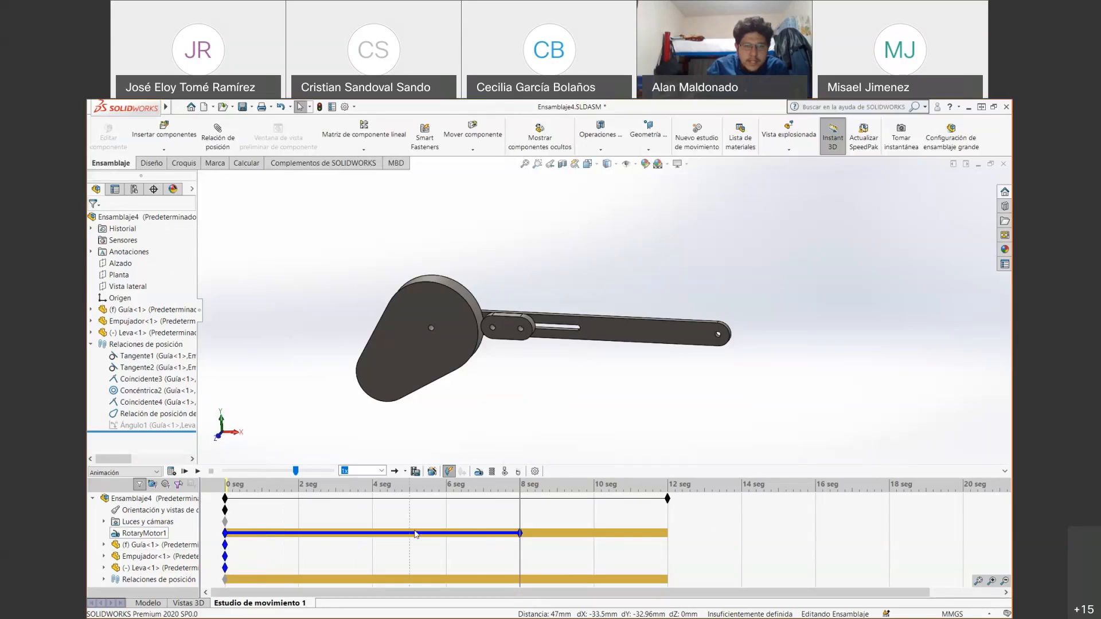
- Undo the motor's speed change and its 8-second key, and shorten the motion study to 8 seconds
mouse_move(521, 534)
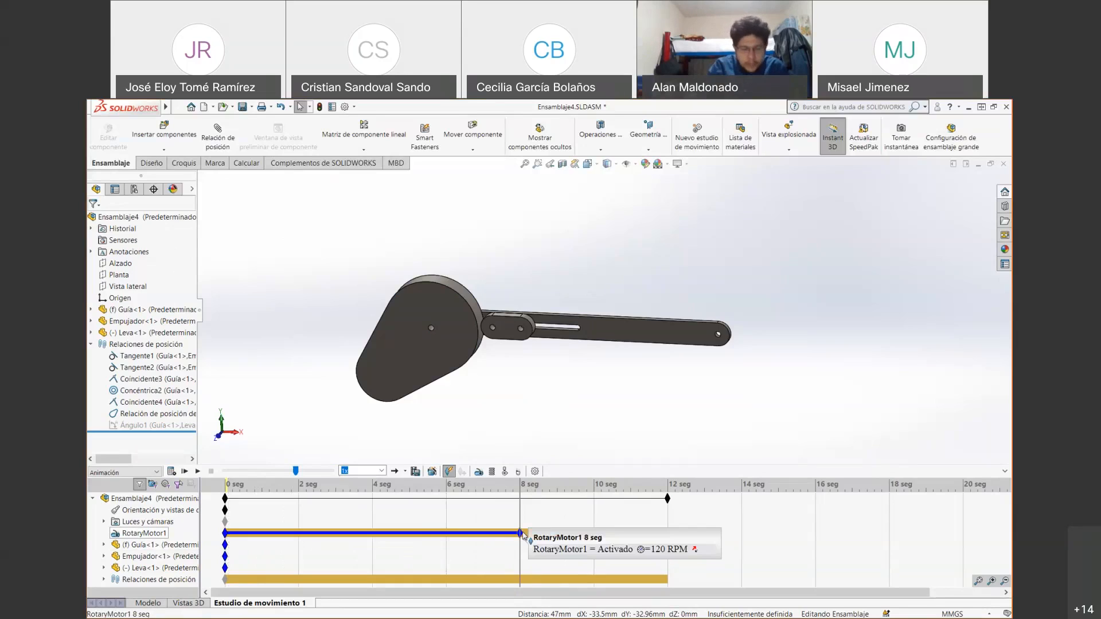
key("ctrl+z")
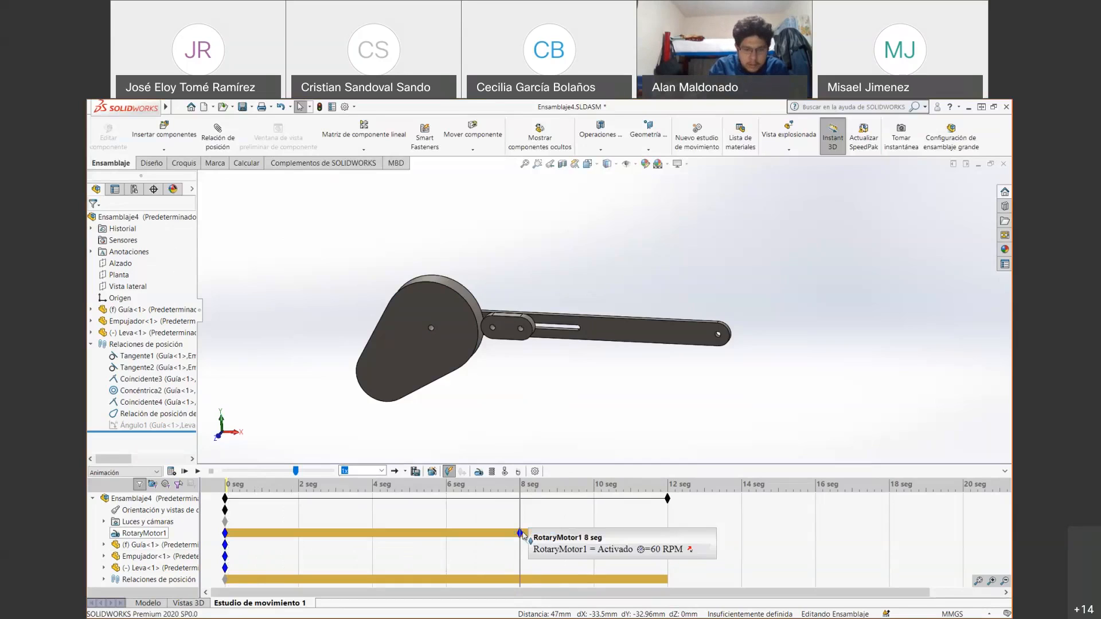
key("ctrl+z")
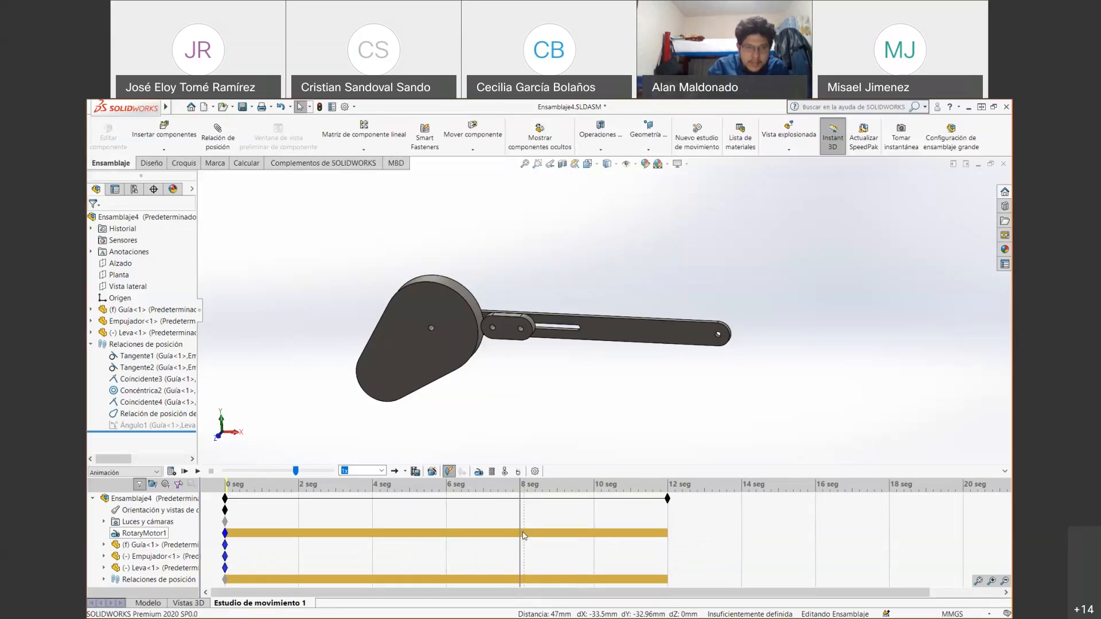
scroll(421, 519, "down", 2)
scroll(421, 519, "up", 2)
left_click_drag(668, 499, 520, 499)
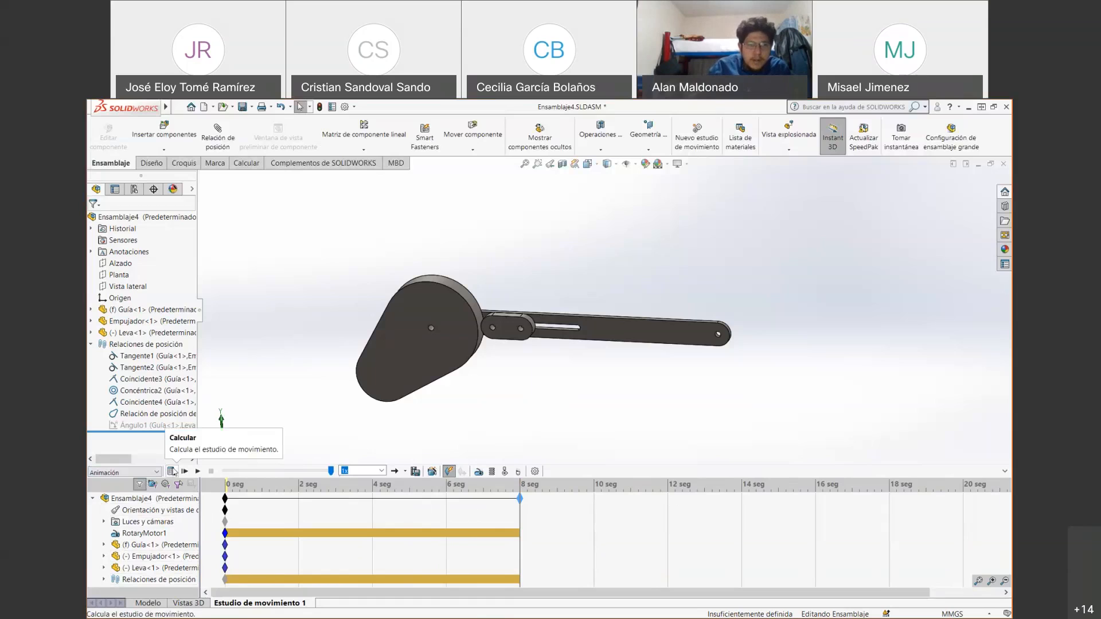
- Calculate the motion study and play it from the start
left_click(172, 471)
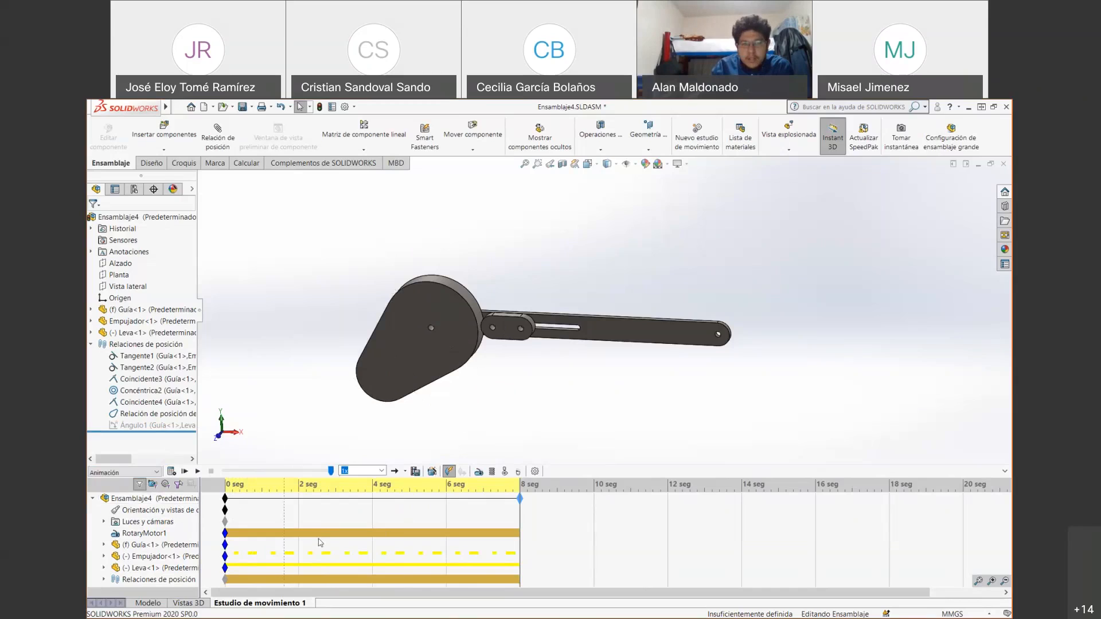
left_click(184, 471)
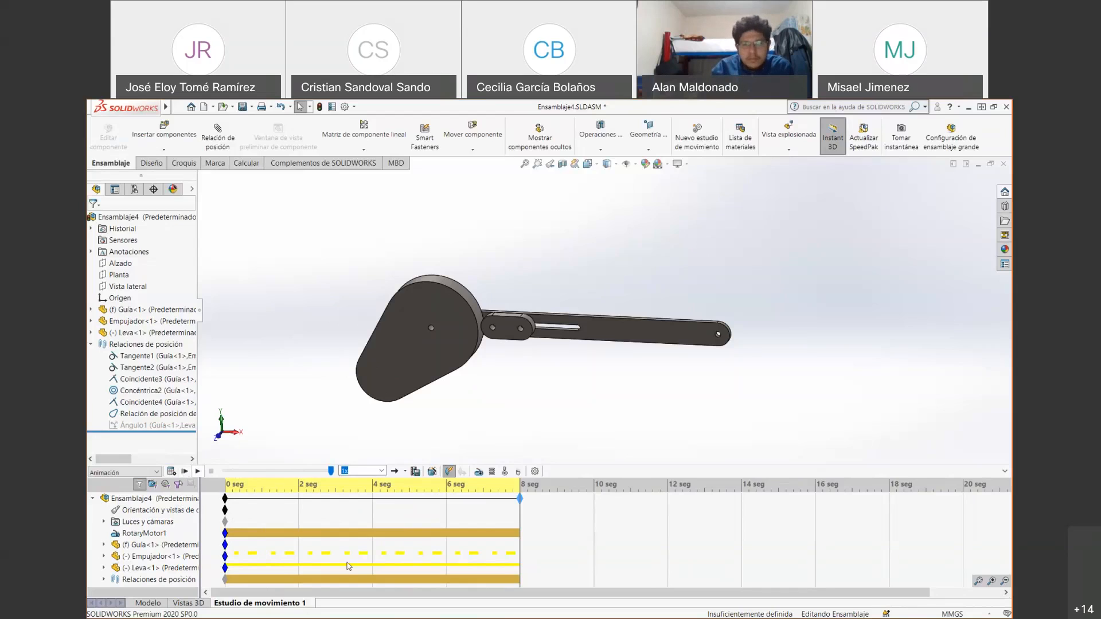
- Try the 5x playback speed, choose a playback duration of 3 seconds instead, and play the study from the start
left_click(380, 471)
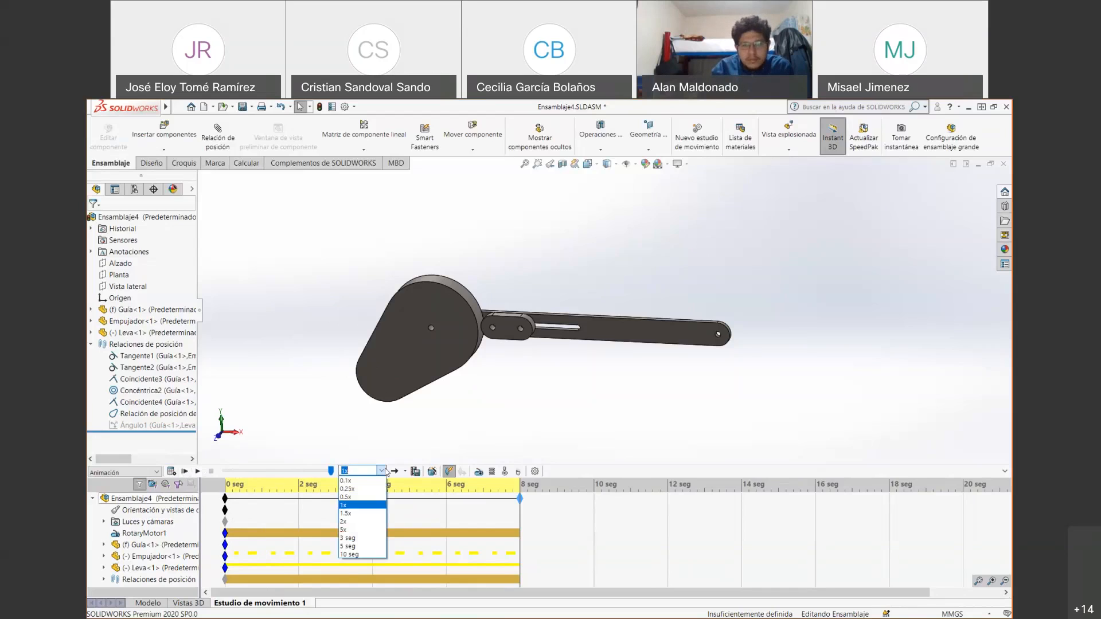
left_click(361, 530)
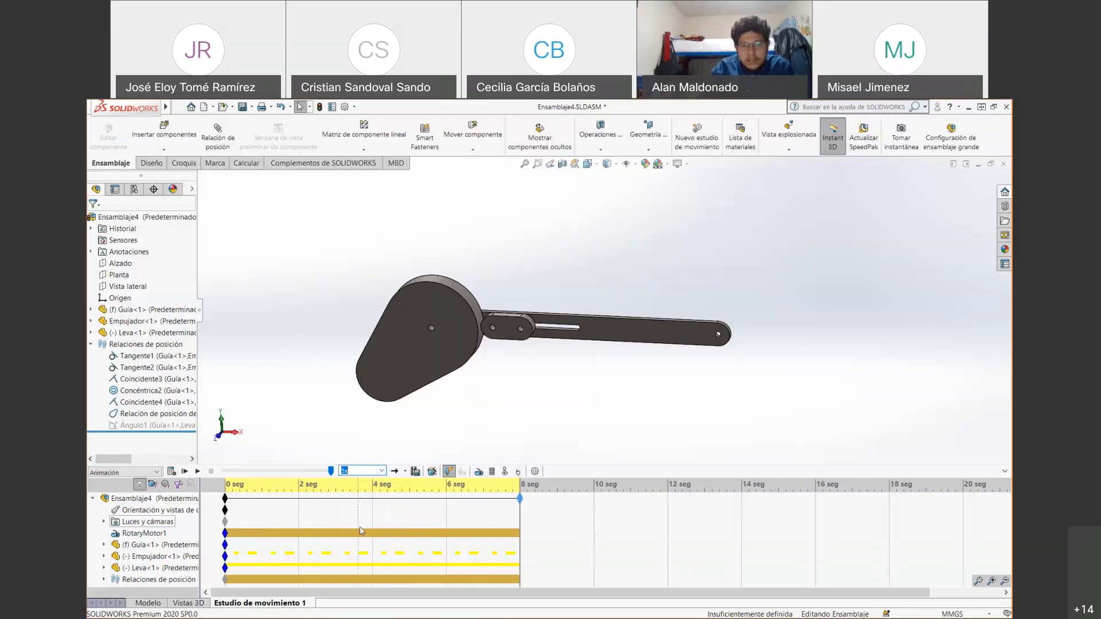
left_click(382, 470)
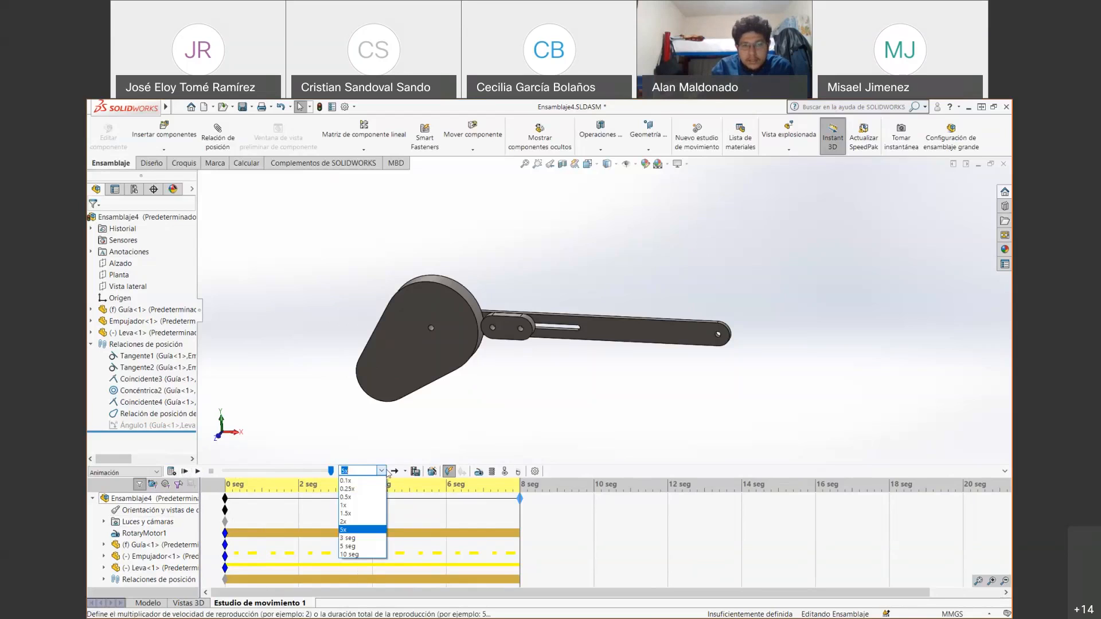
left_click(365, 539)
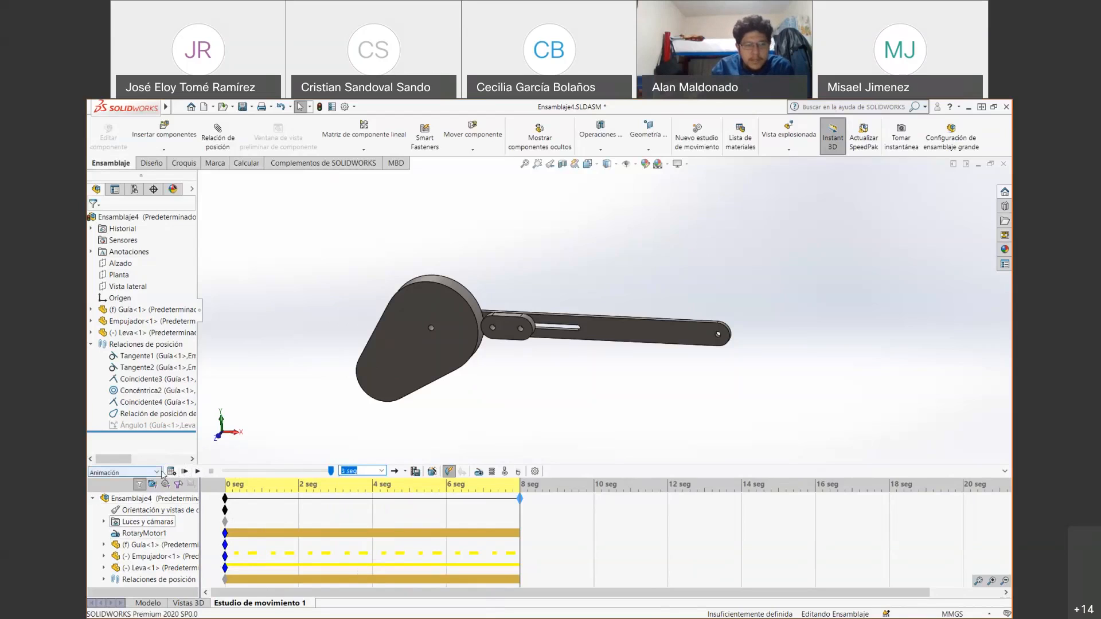
left_click(184, 471)
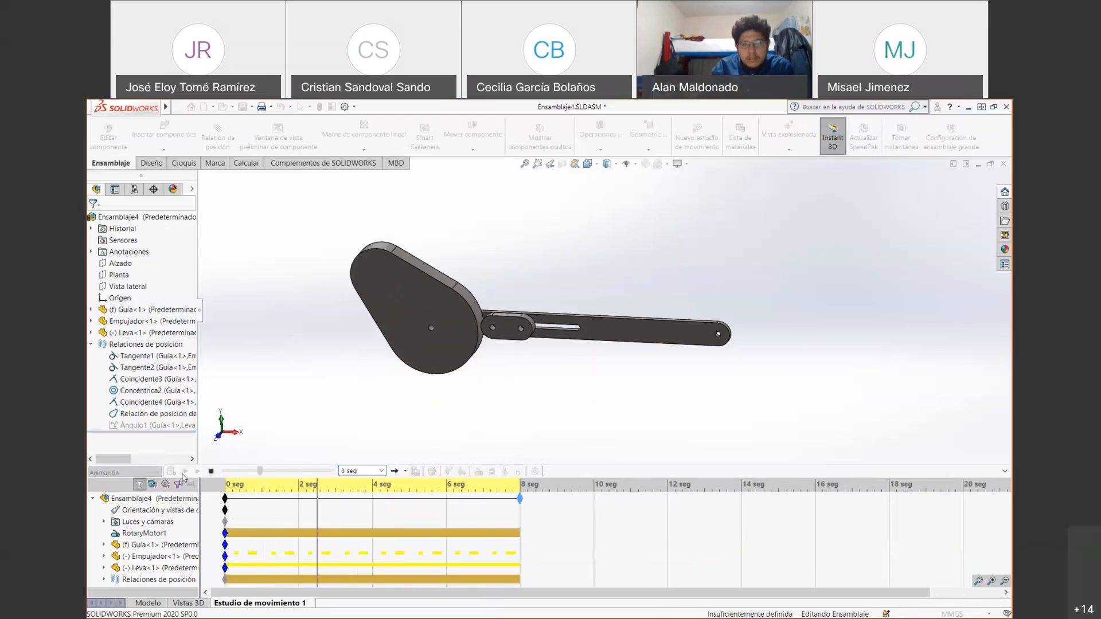
- Choose the 0.25x playback speed and play the motion study from the start
left_click(381, 471)
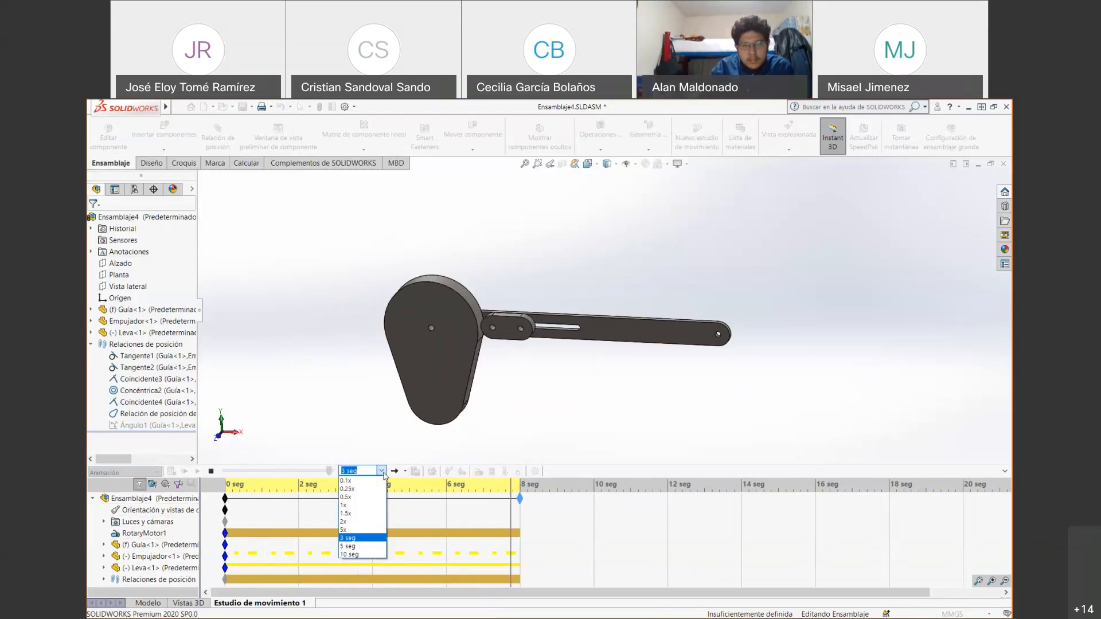
left_click(382, 470)
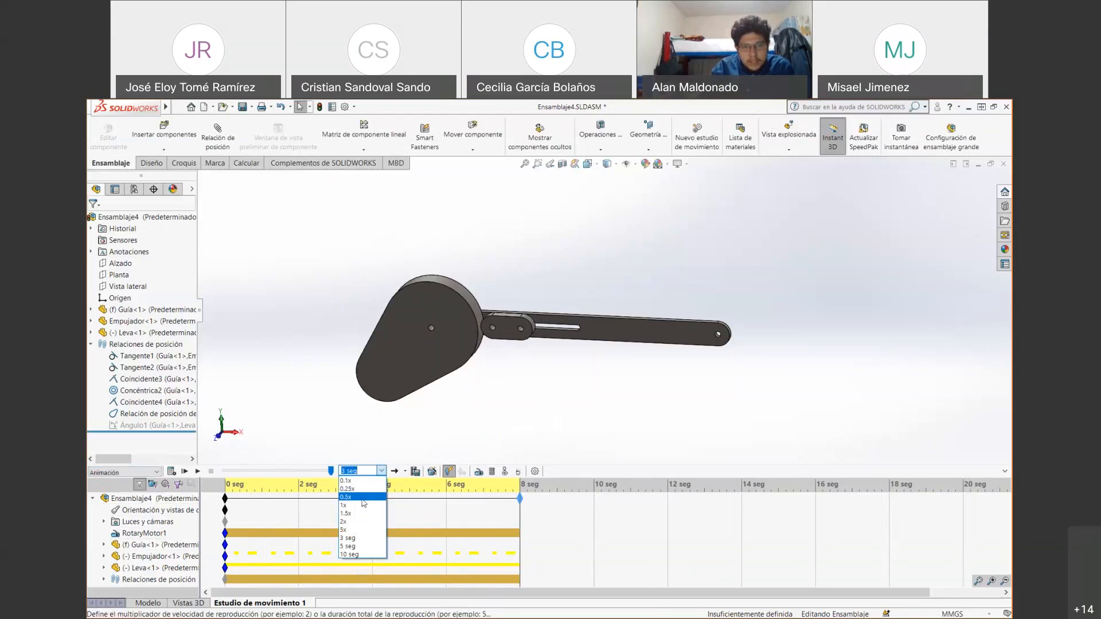
left_click(348, 488)
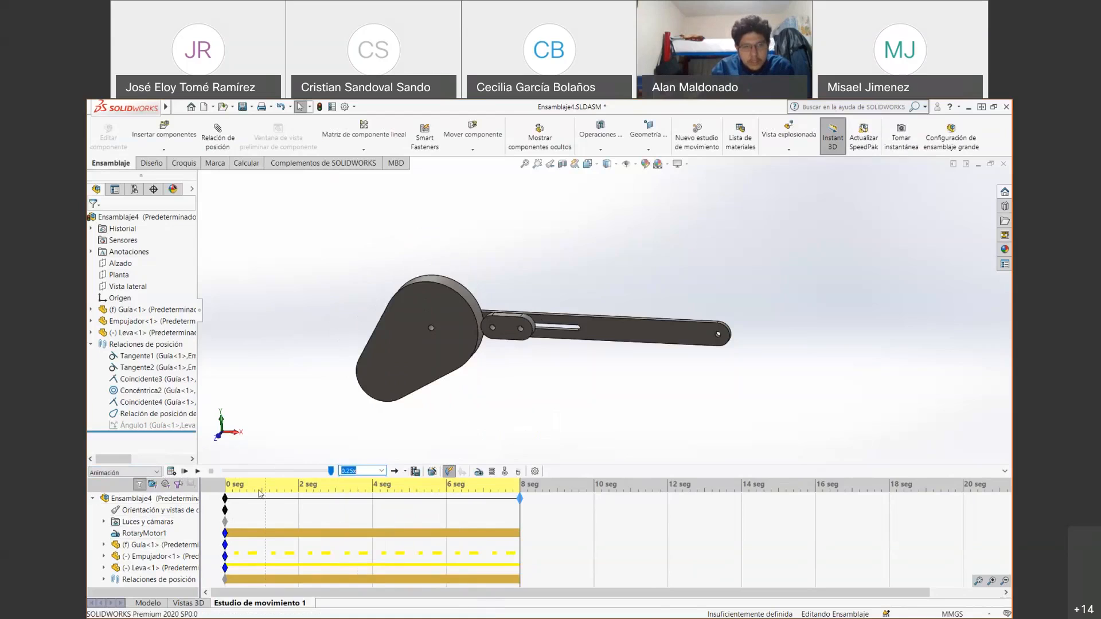
left_click(184, 471)
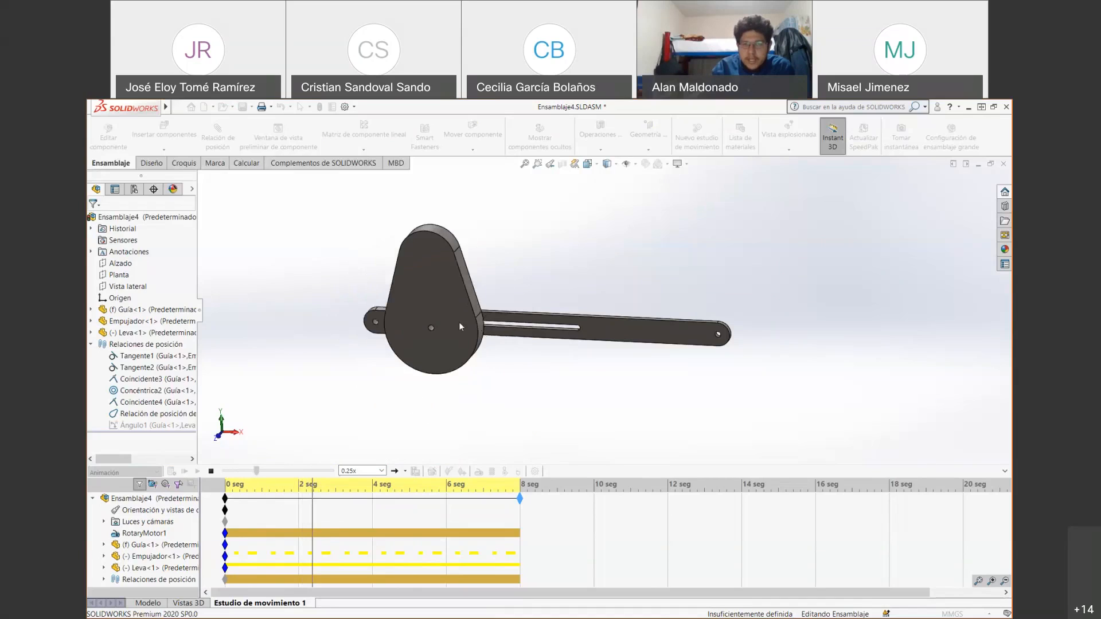
- Slow the running playback to 0.1x speed and stop it partway through
left_click(381, 470)
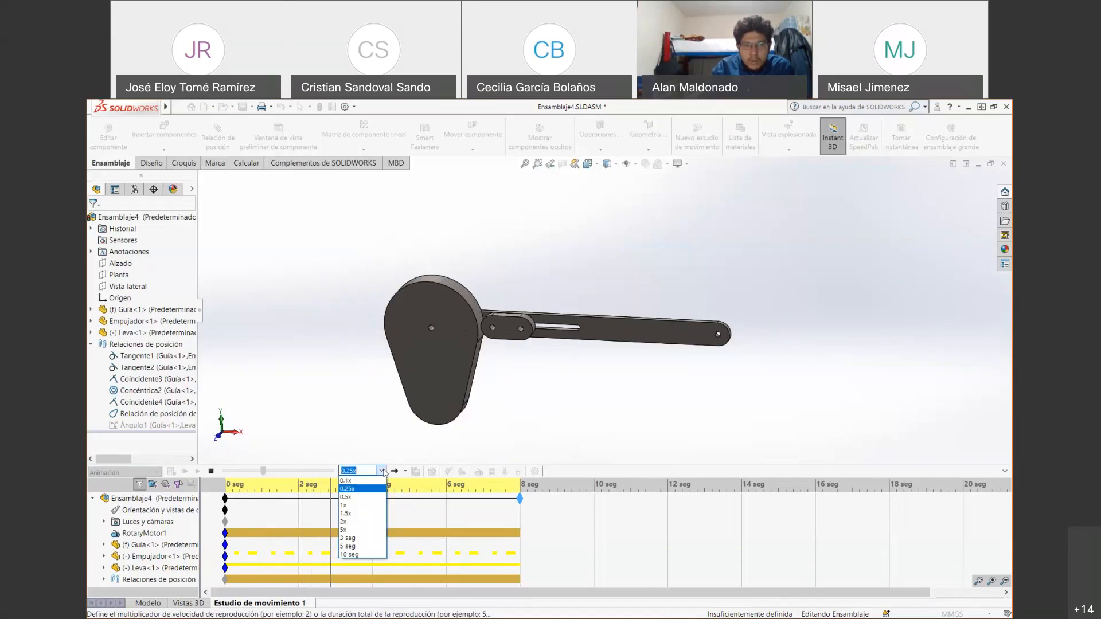
left_click(346, 481)
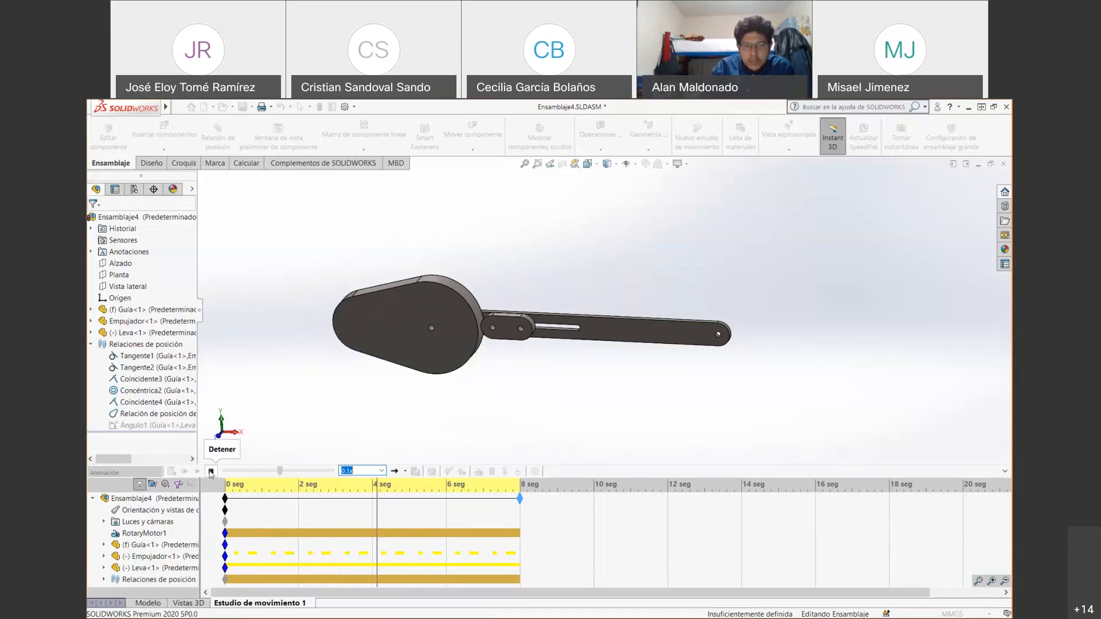
left_click(211, 472)
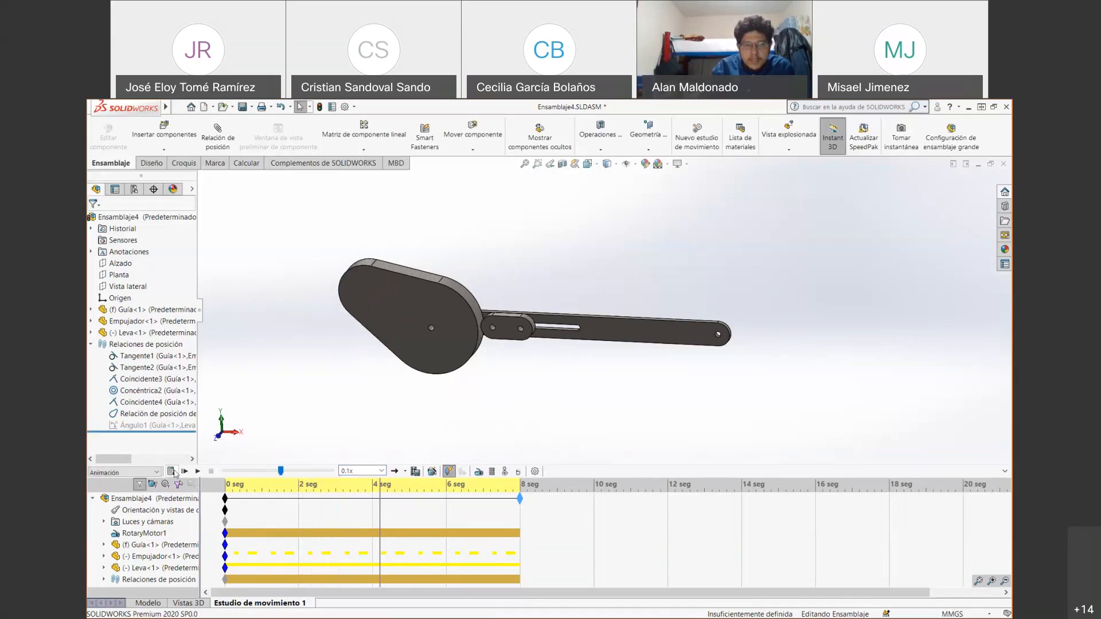
- Change the Animation frames per second in the study properties and recalculate the study with 1x playback speed
left_click(537, 474)
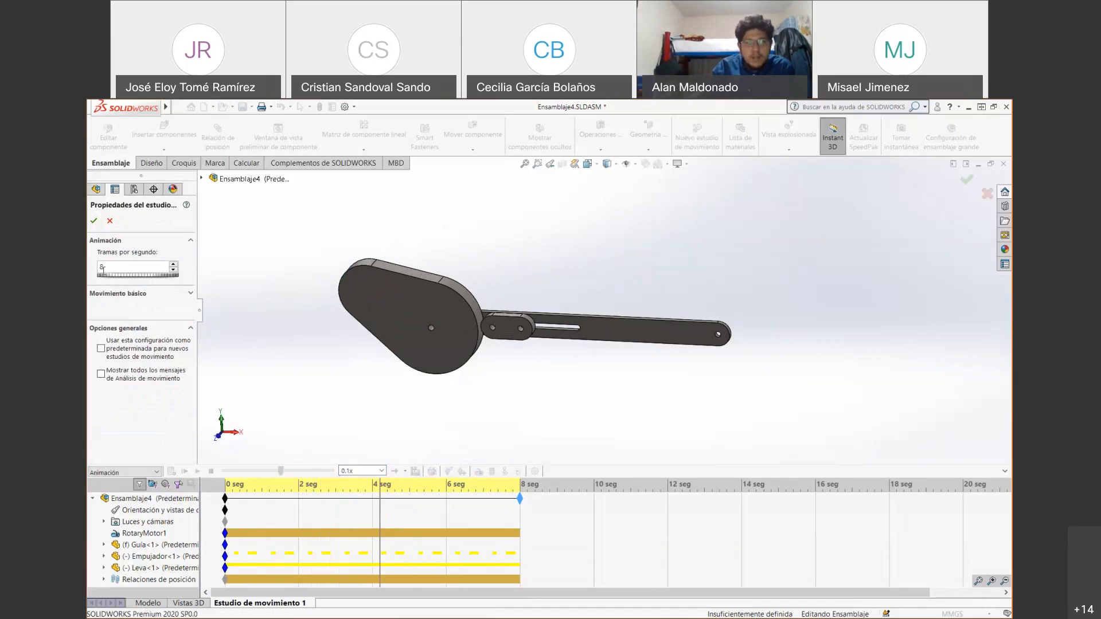
left_click_drag(103, 276, 140, 277)
left_click(94, 221)
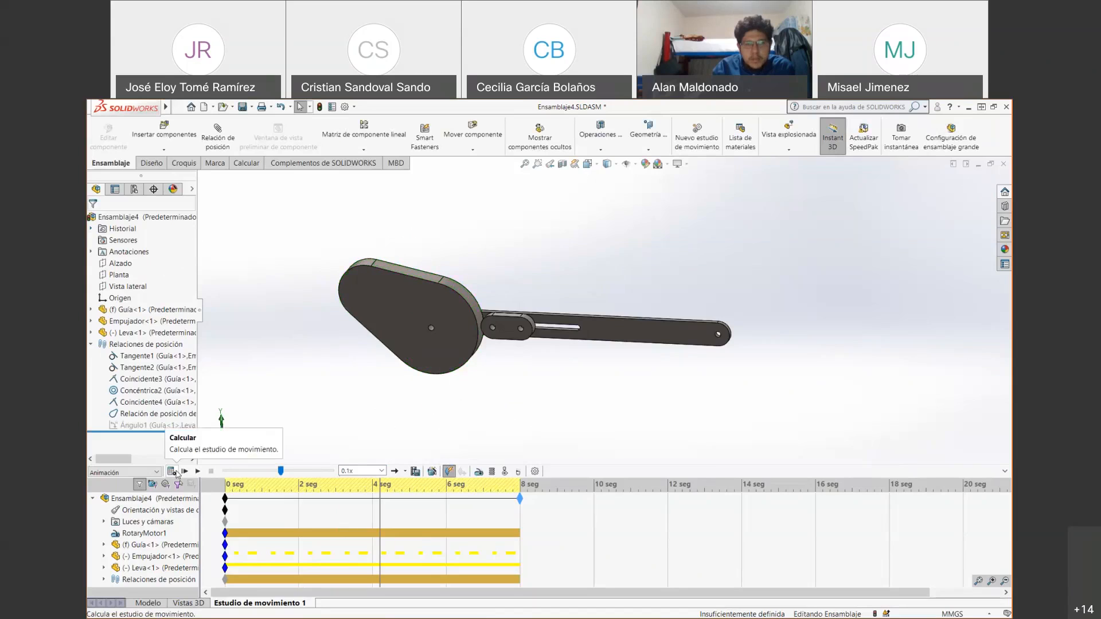
left_click(381, 470)
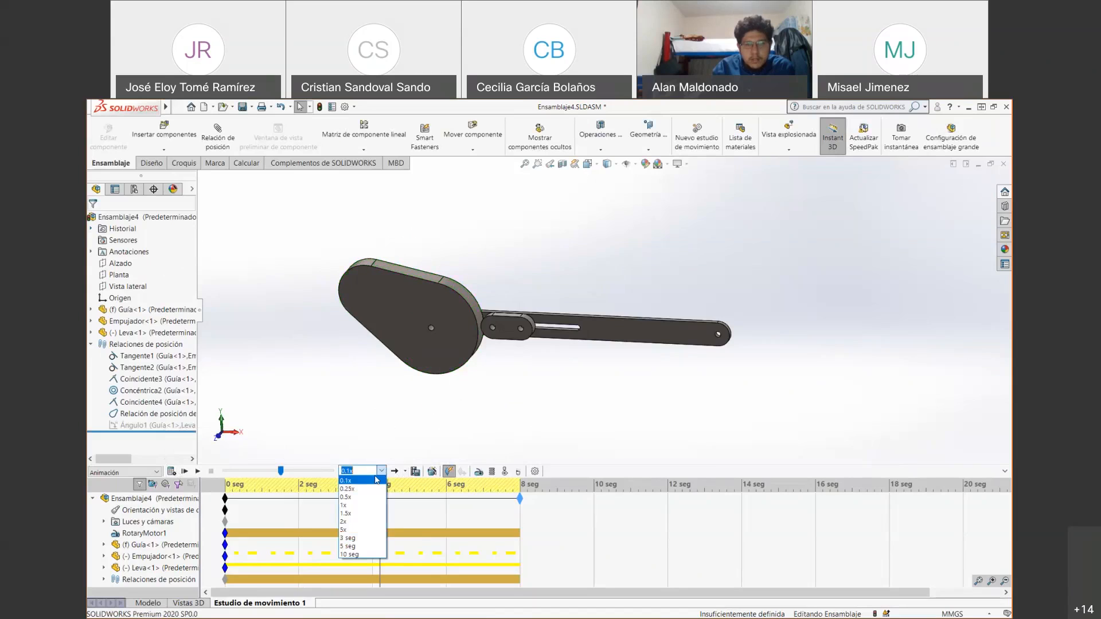
left_click(354, 510)
left_click(170, 471)
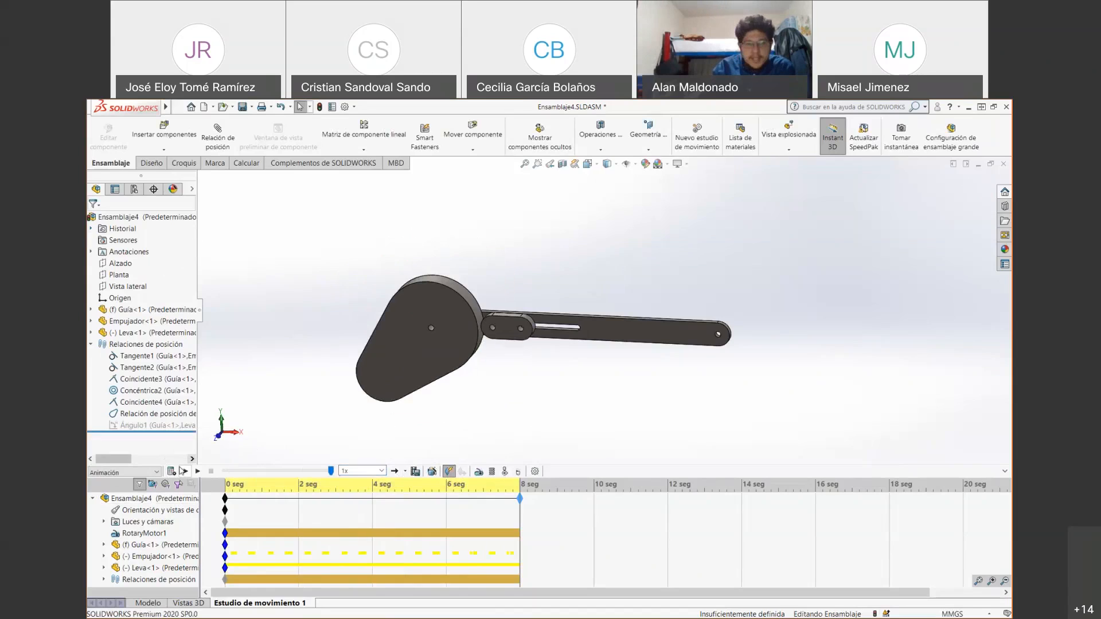
- Switch the study type to Movimiento básico, then calculate and play the study
left_click(157, 473)
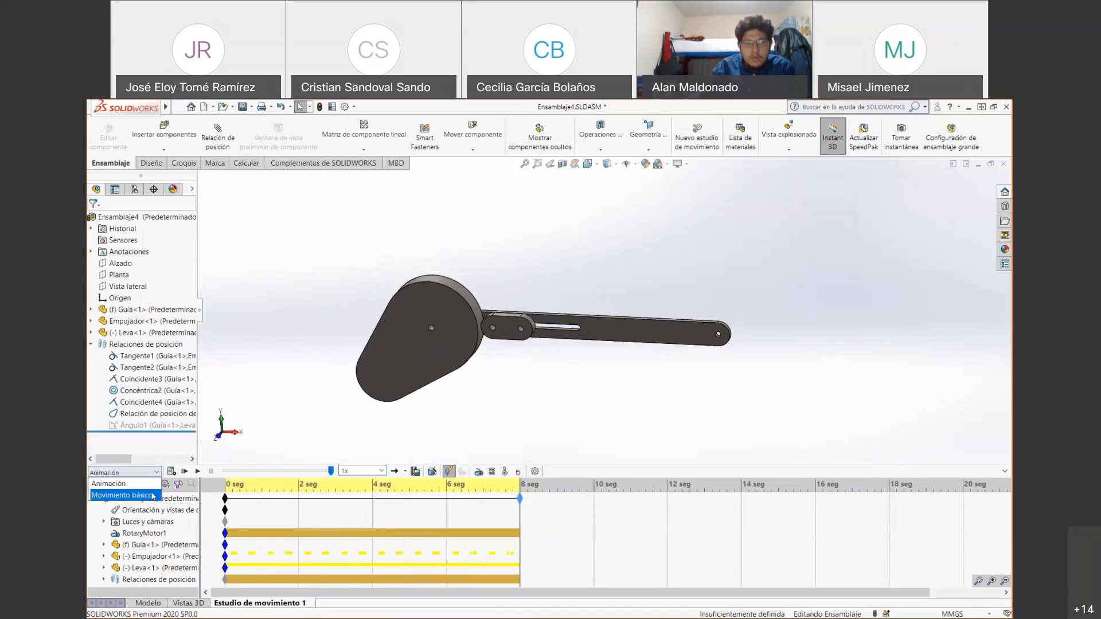
left_click(122, 495)
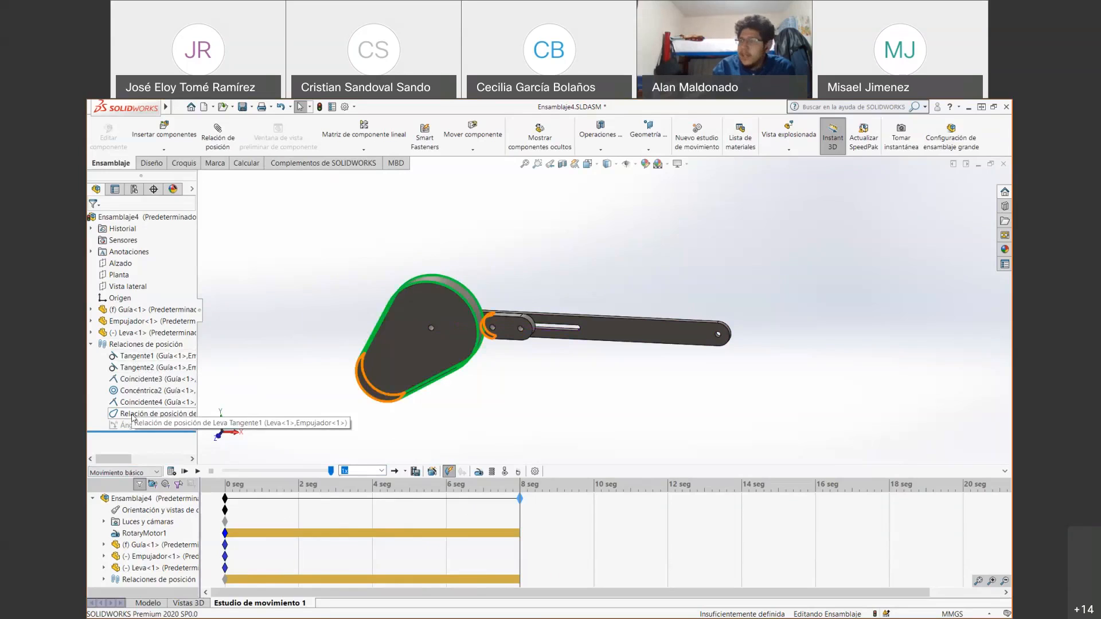
left_click(170, 472)
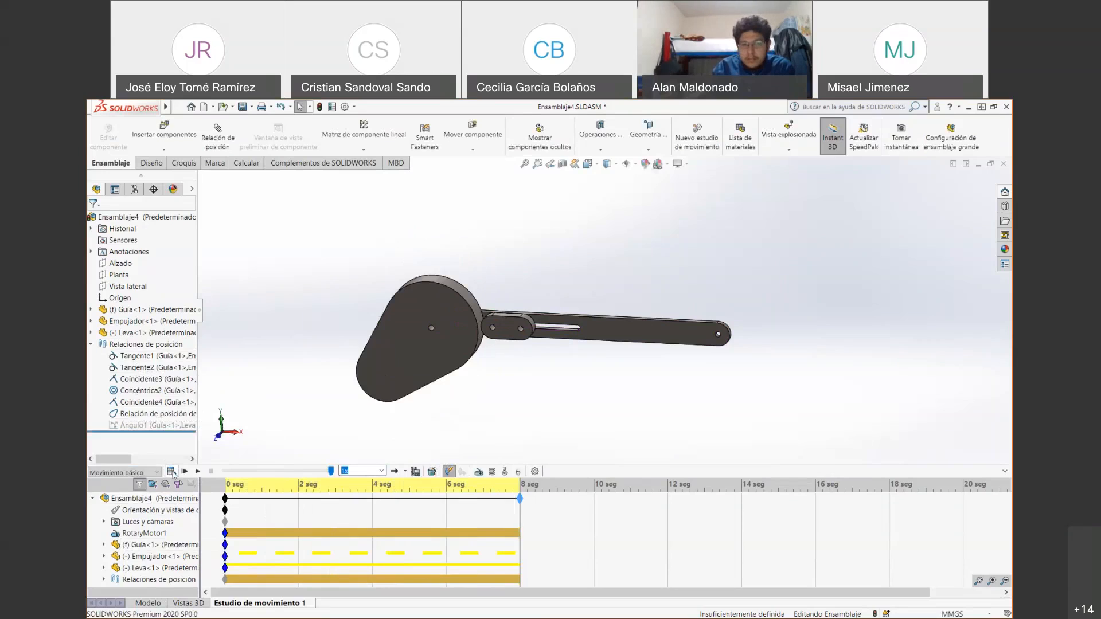
left_click(191, 475)
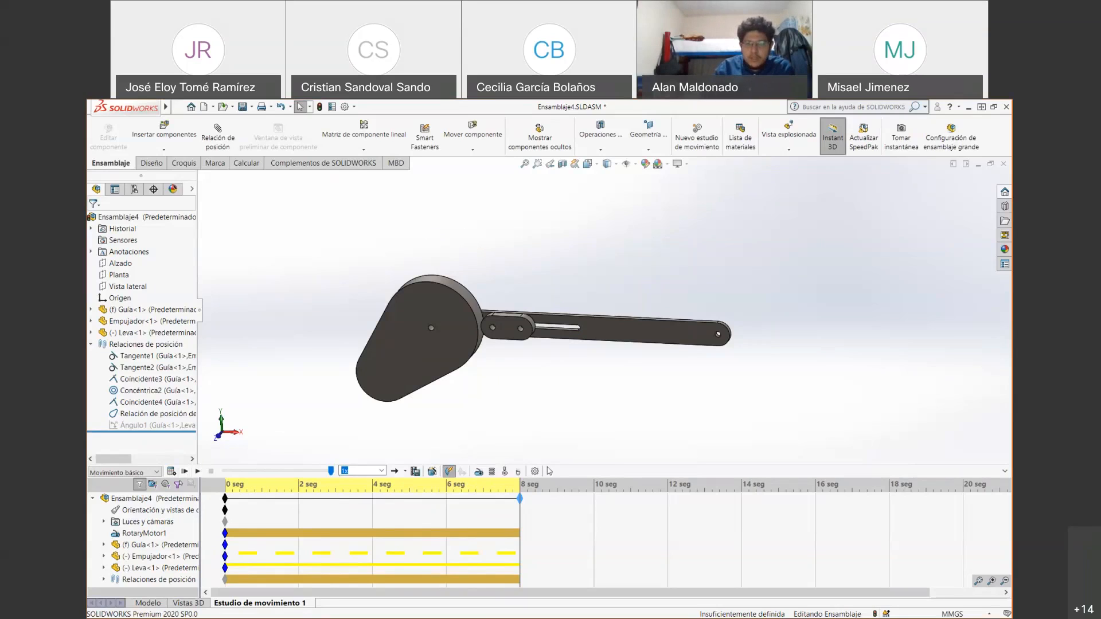
- Check the basic motion study properties without changing them, and play the study from the start at 0.1x speed, stopping partway
left_click(535, 471)
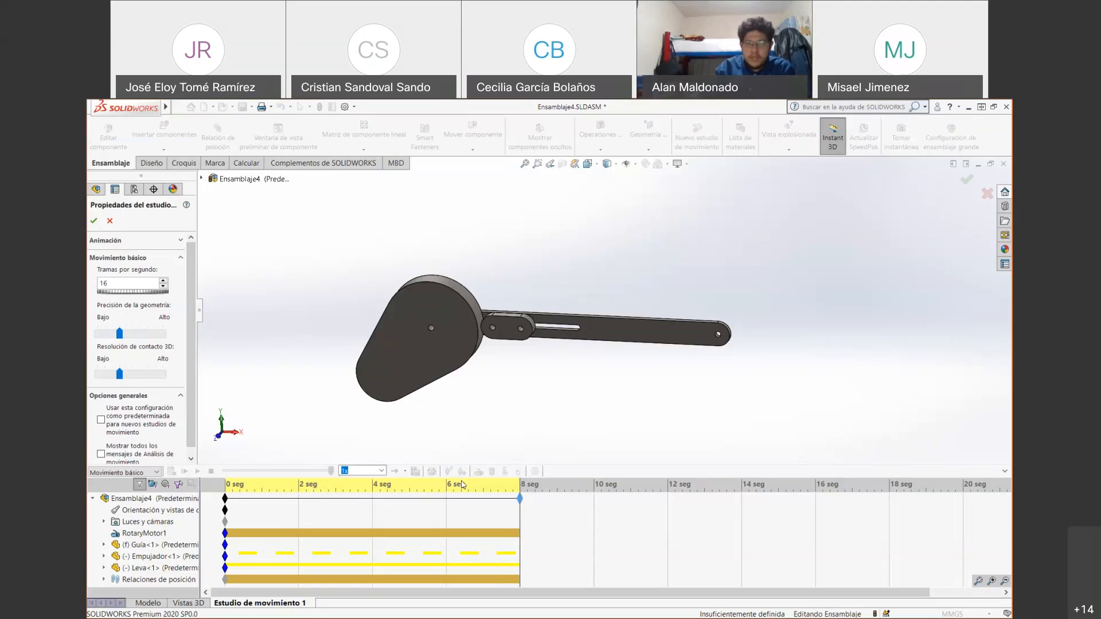
left_click(382, 471)
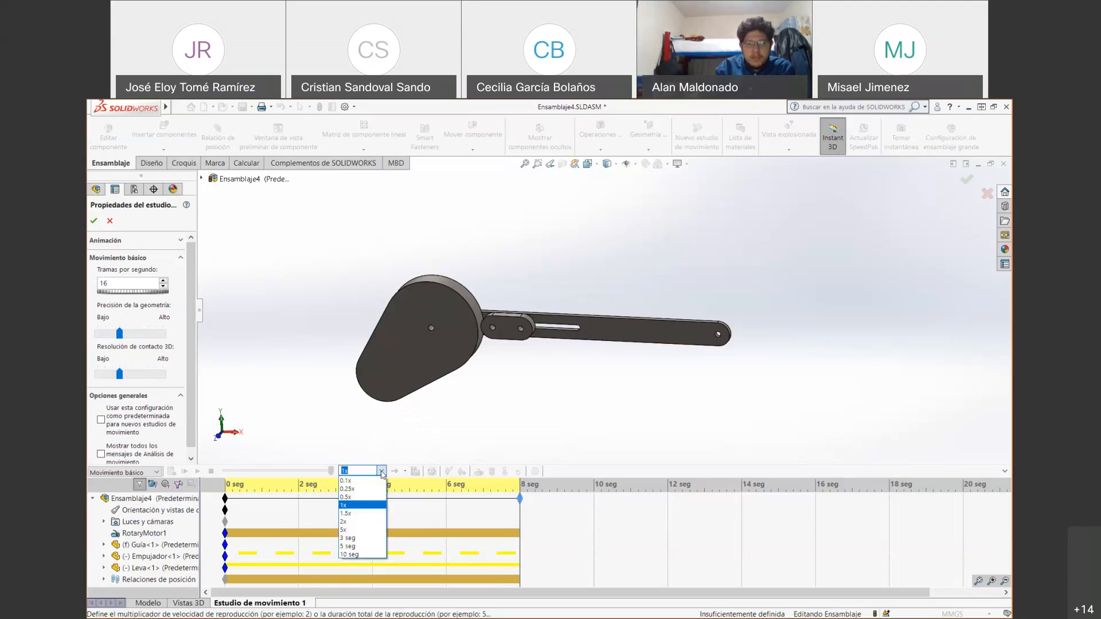
left_click(368, 485)
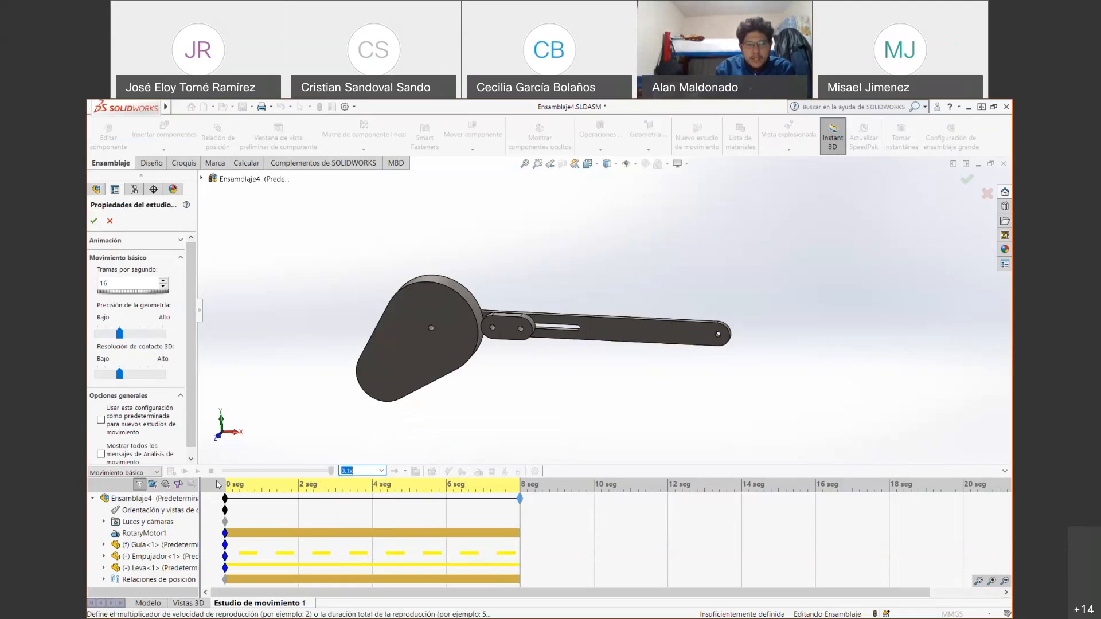
left_click(109, 220)
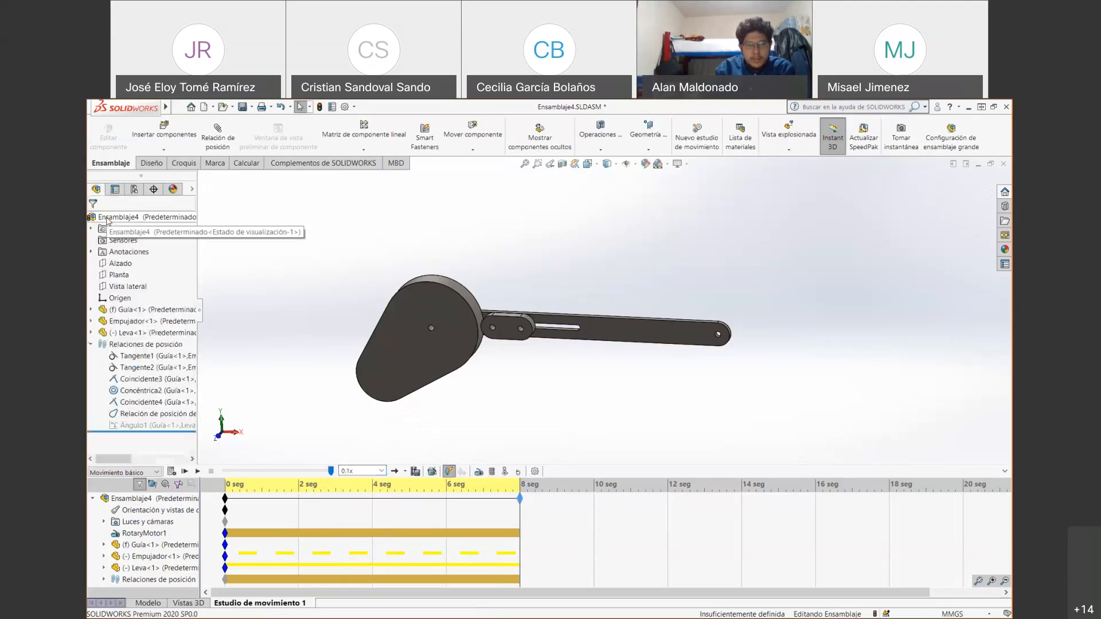
left_click(184, 472)
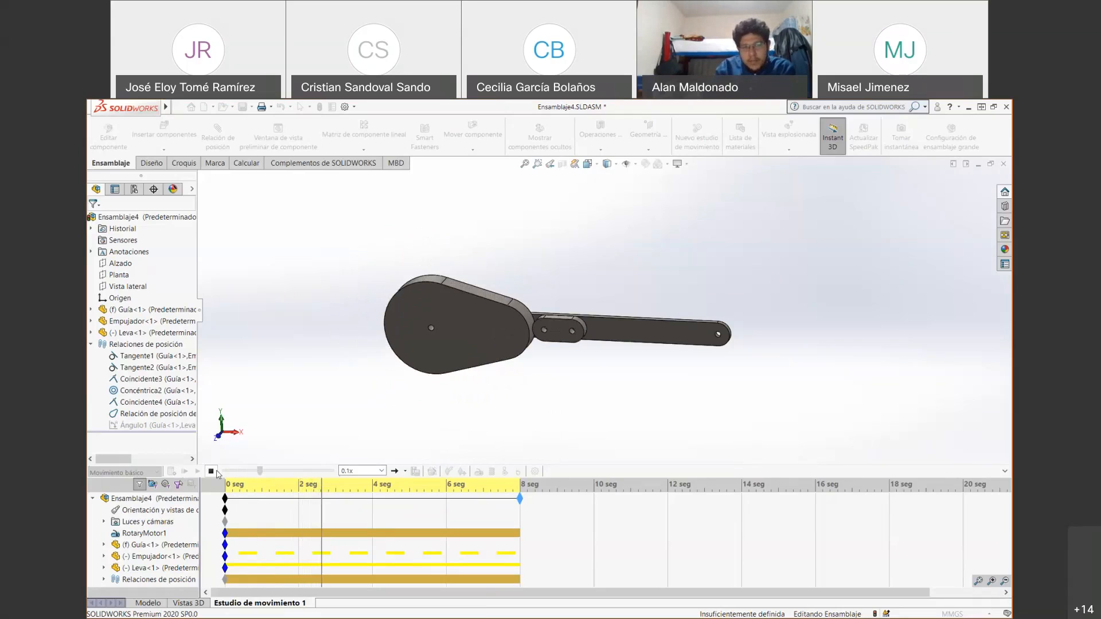
left_click(216, 472)
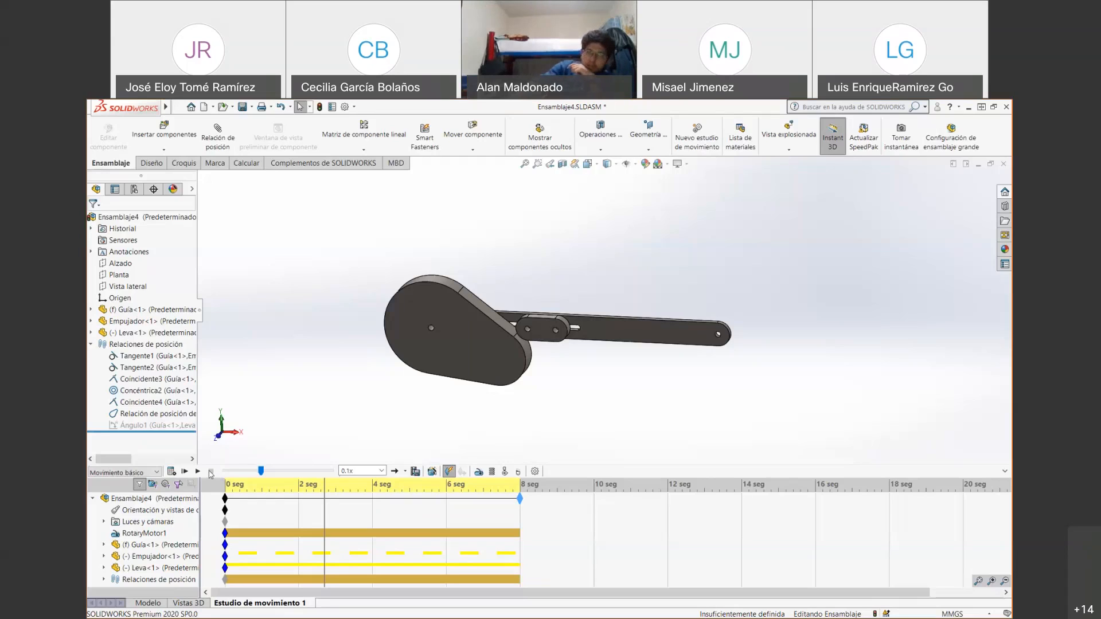
- Activate the SOLIDWORKS Motion add-in and switch the study type to Análisis de movimiento
left_click(301, 165)
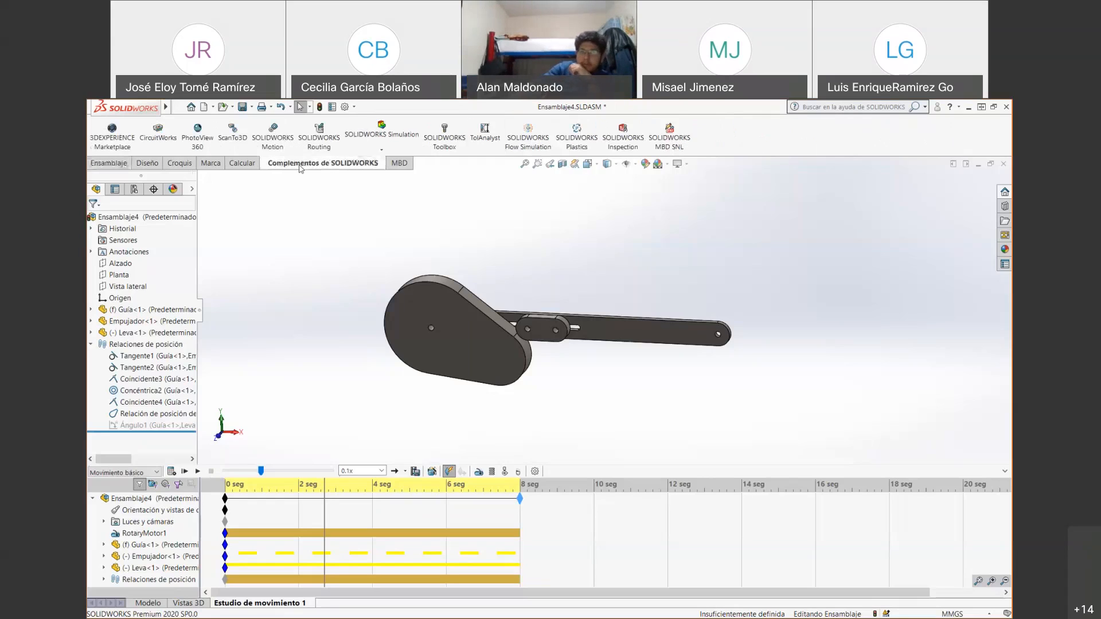
left_click(274, 131)
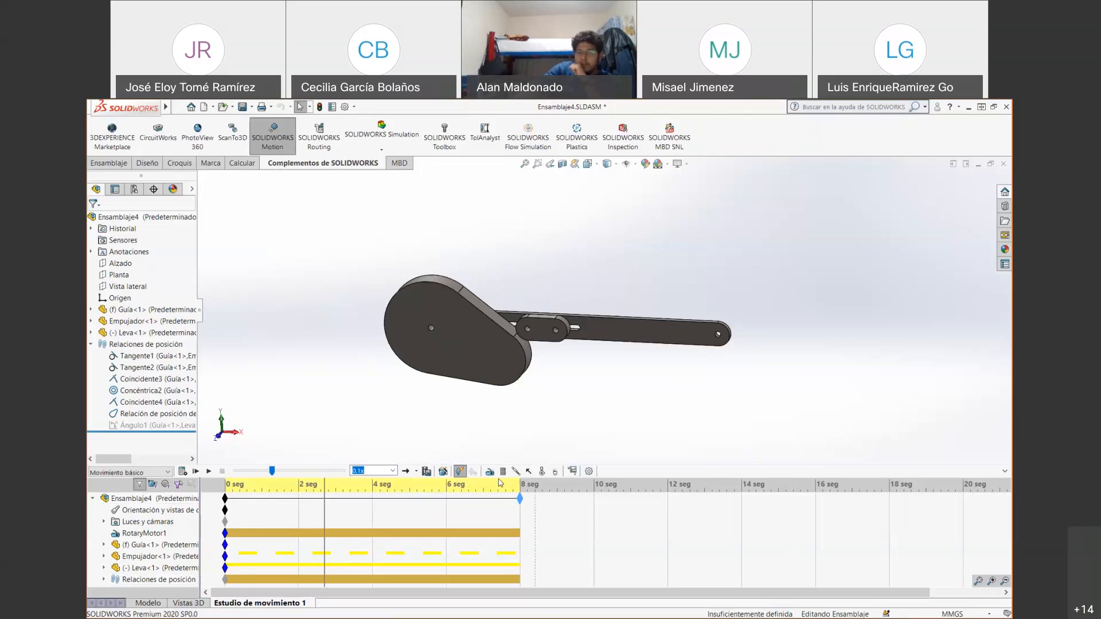
left_click(167, 473)
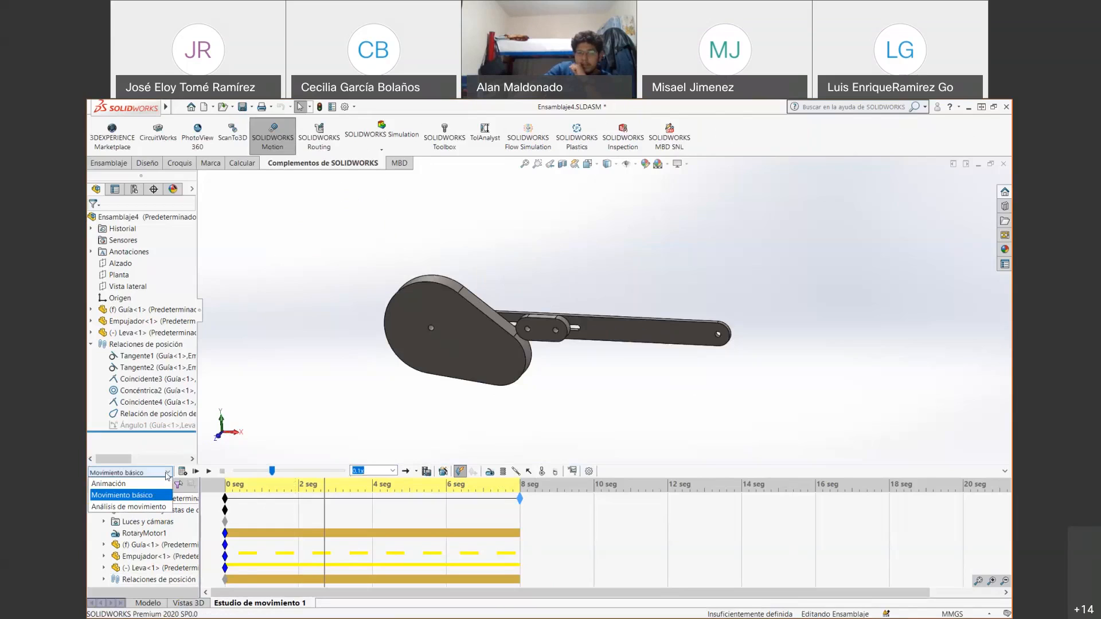
left_click(152, 508)
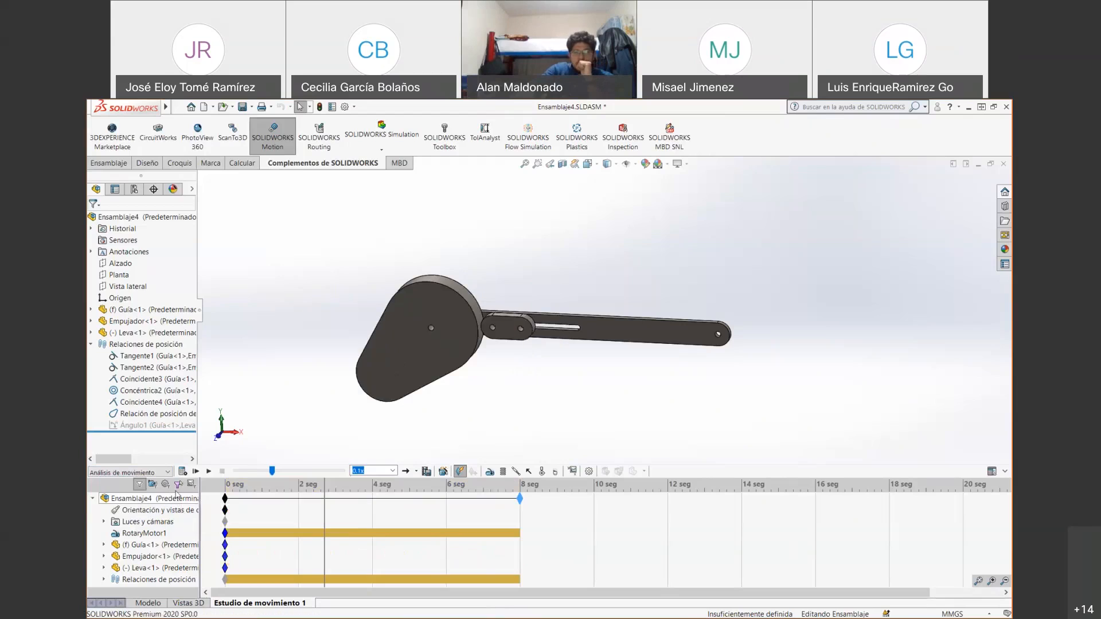
- Calculate the motion analysis and play it from the start at 1x speed
left_click(182, 473)
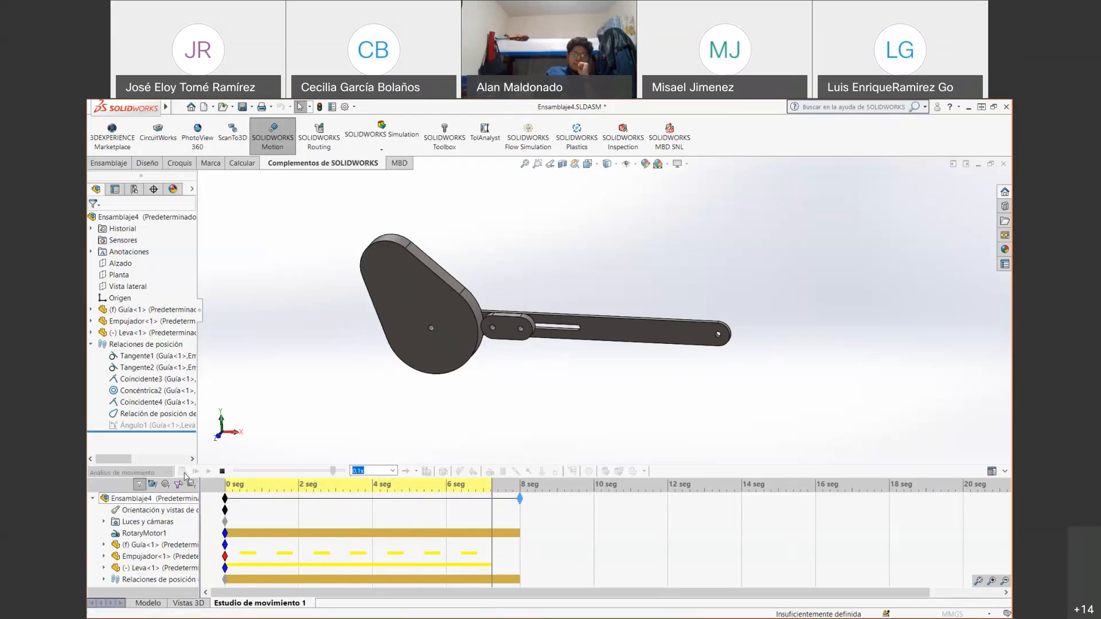
left_click(392, 470)
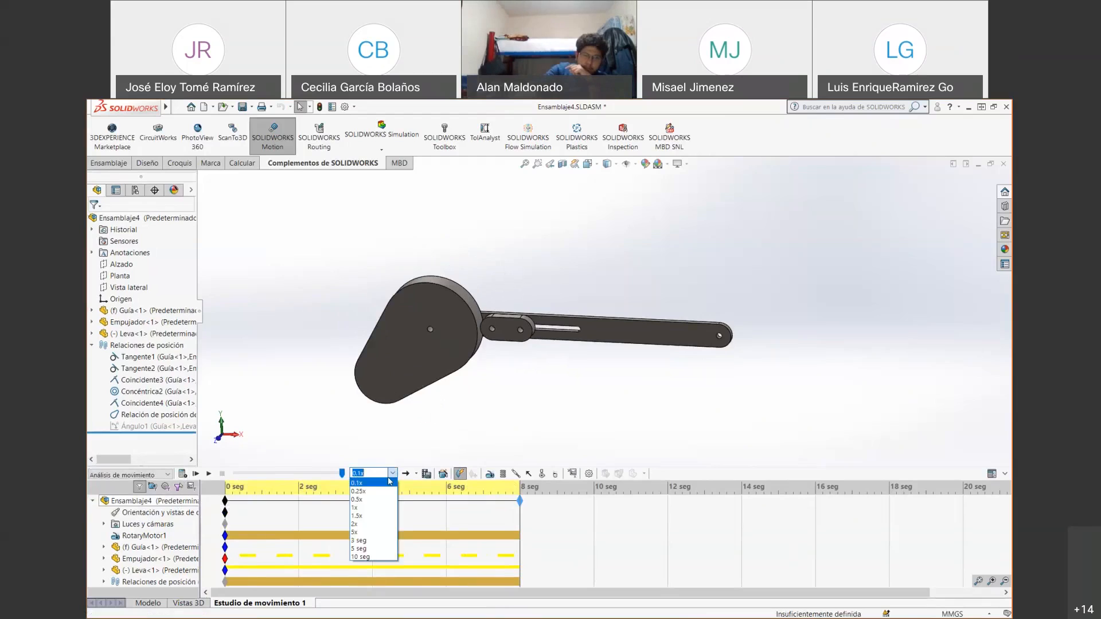
left_click(366, 507)
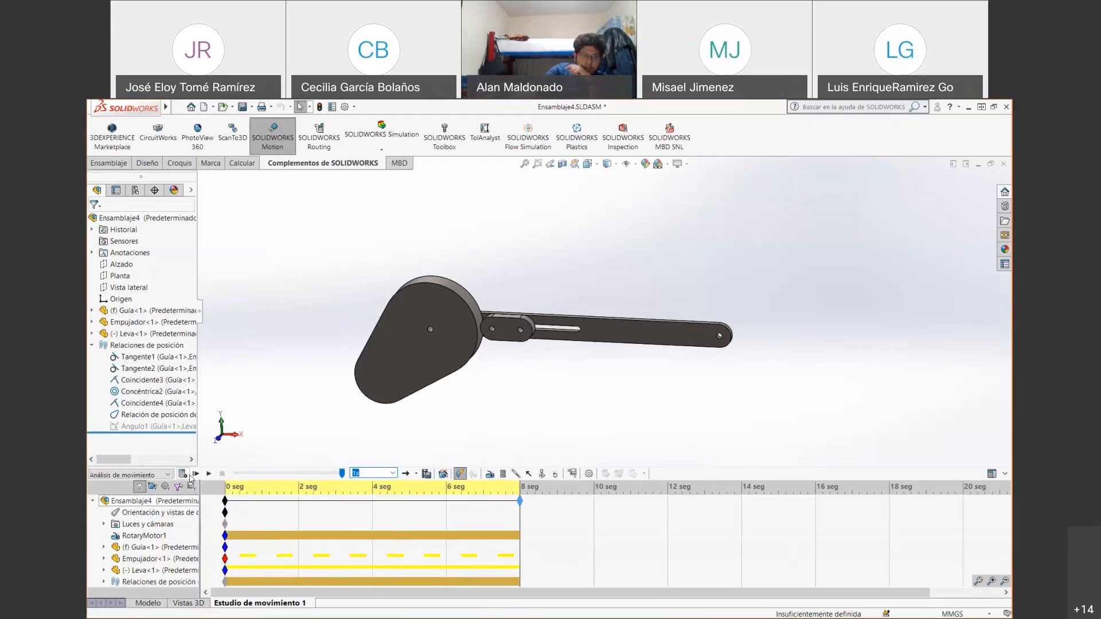
left_click(197, 473)
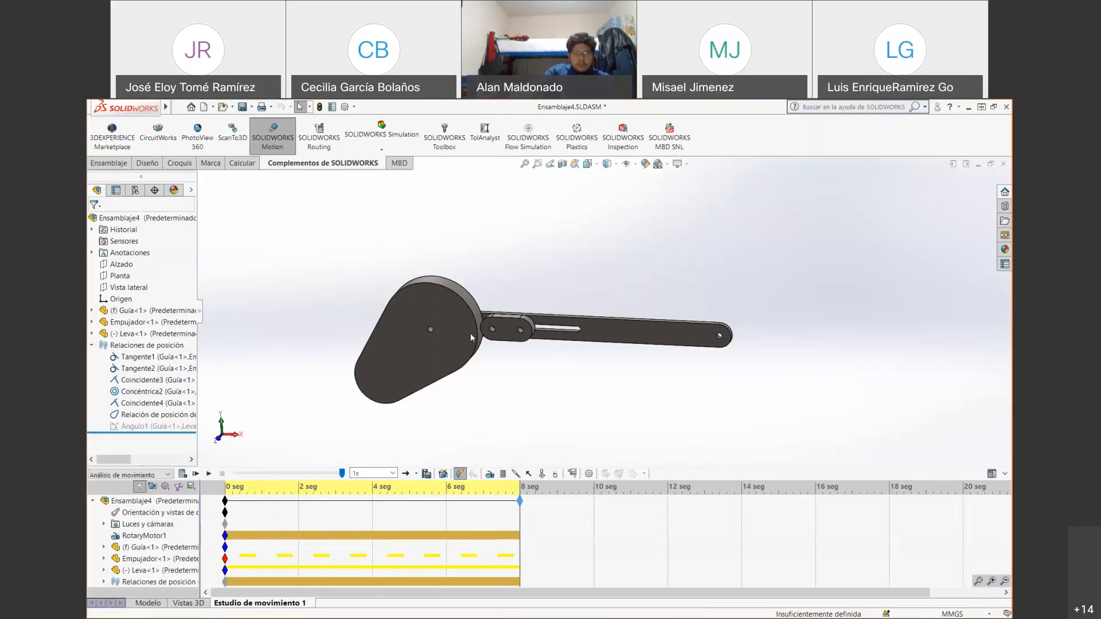
- Start a motion results plot with category Desplazamiento/Velocidad/Aceleración, subcategory Velocidad lineal and result component Magnitud
scroll(471, 333, "down", 5)
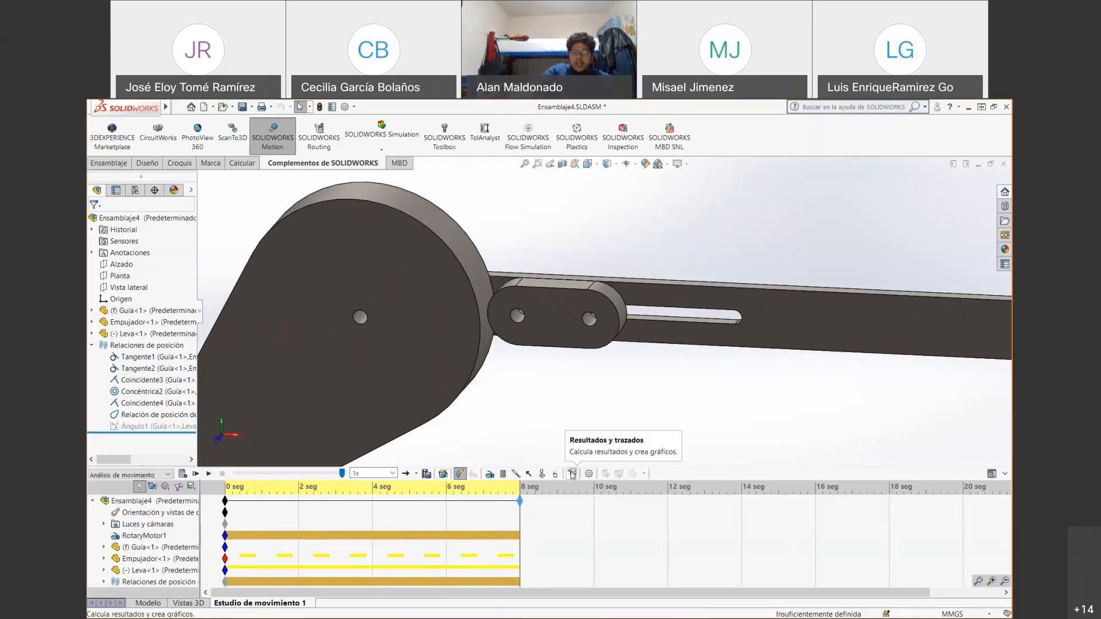
left_click(573, 474)
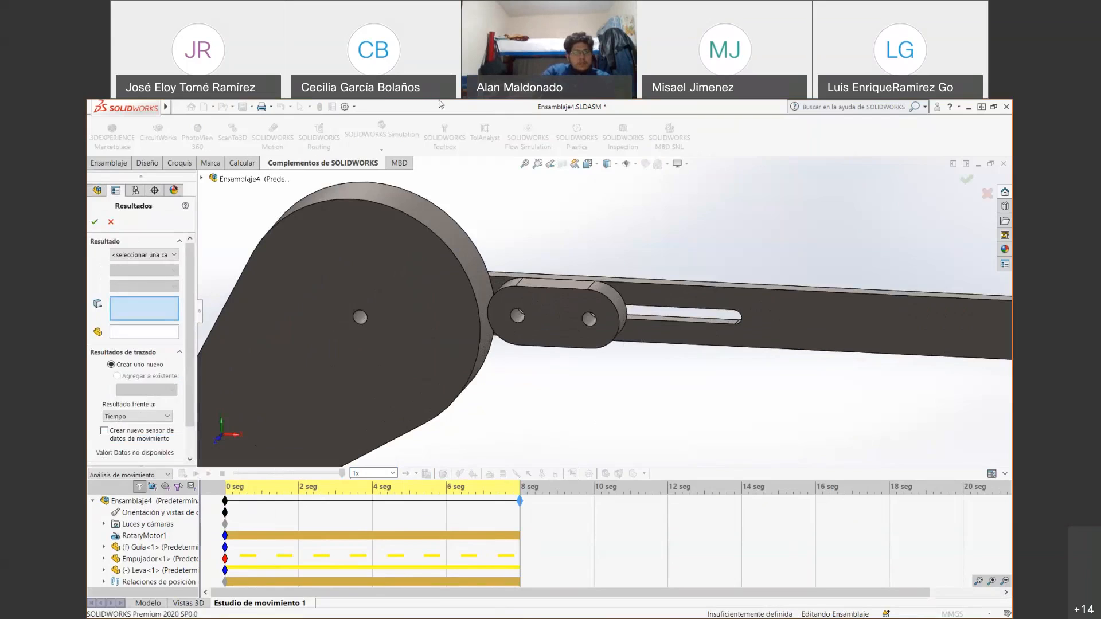
left_click(162, 257)
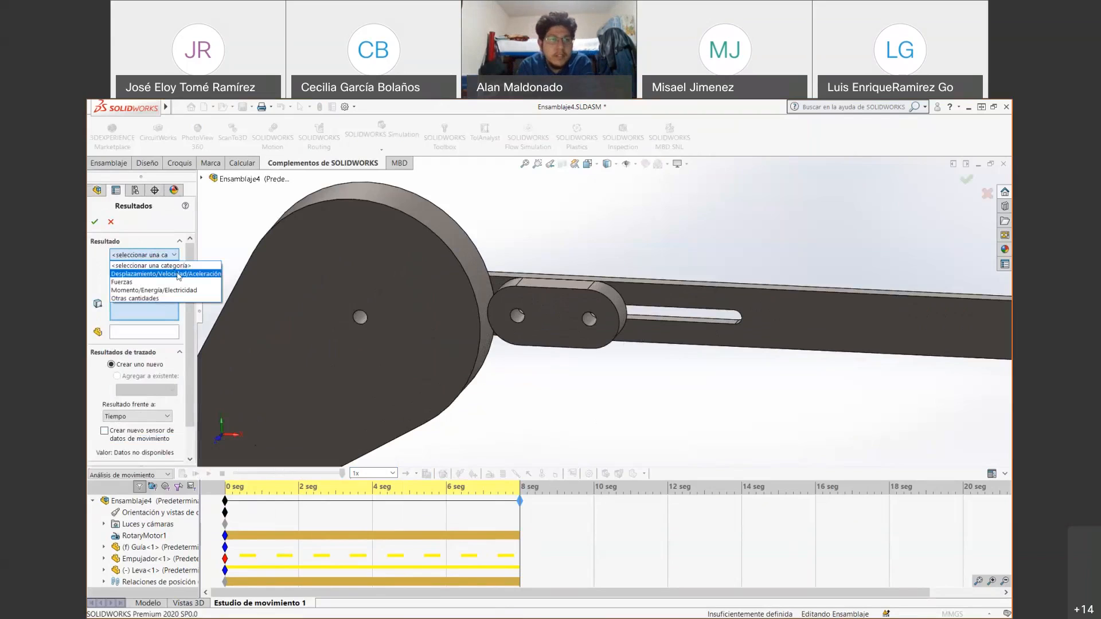
left_click(136, 275)
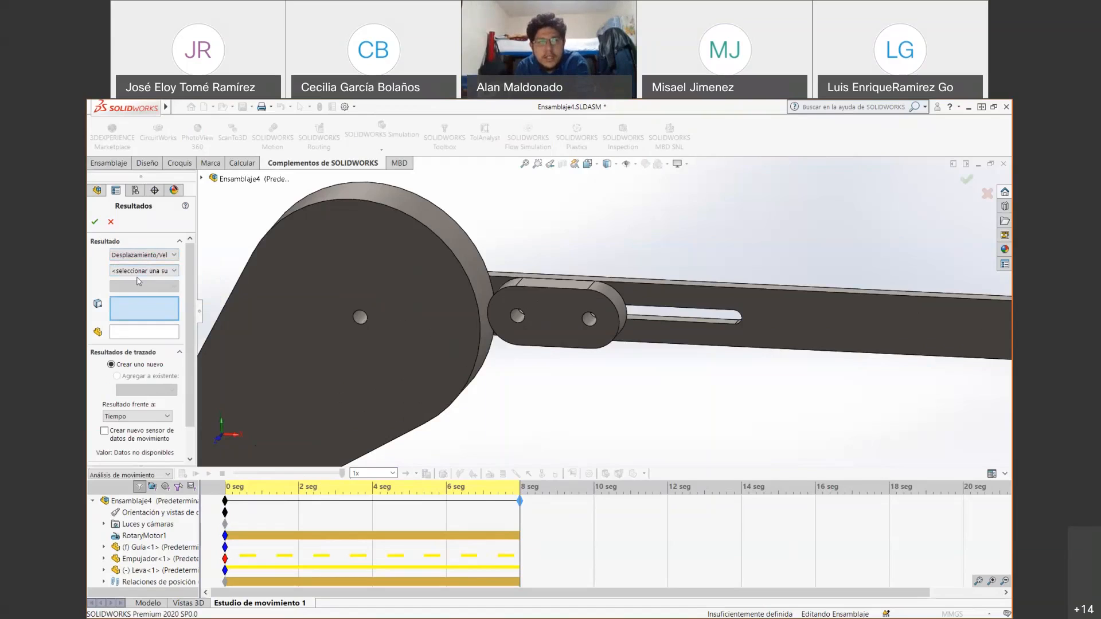
left_click(172, 270)
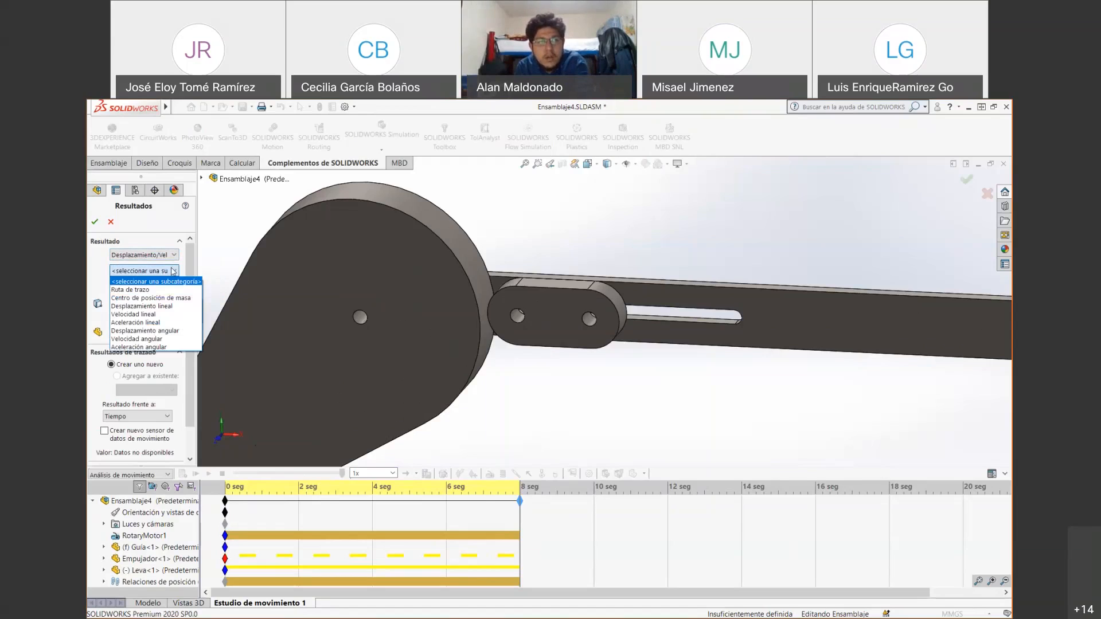
left_click(153, 315)
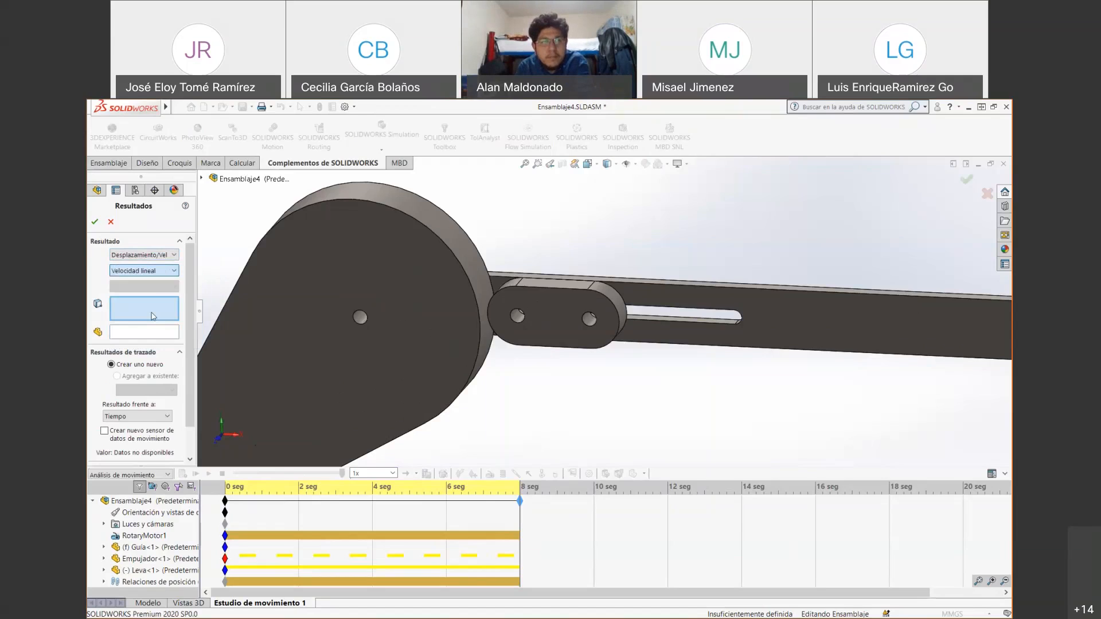
left_click(153, 286)
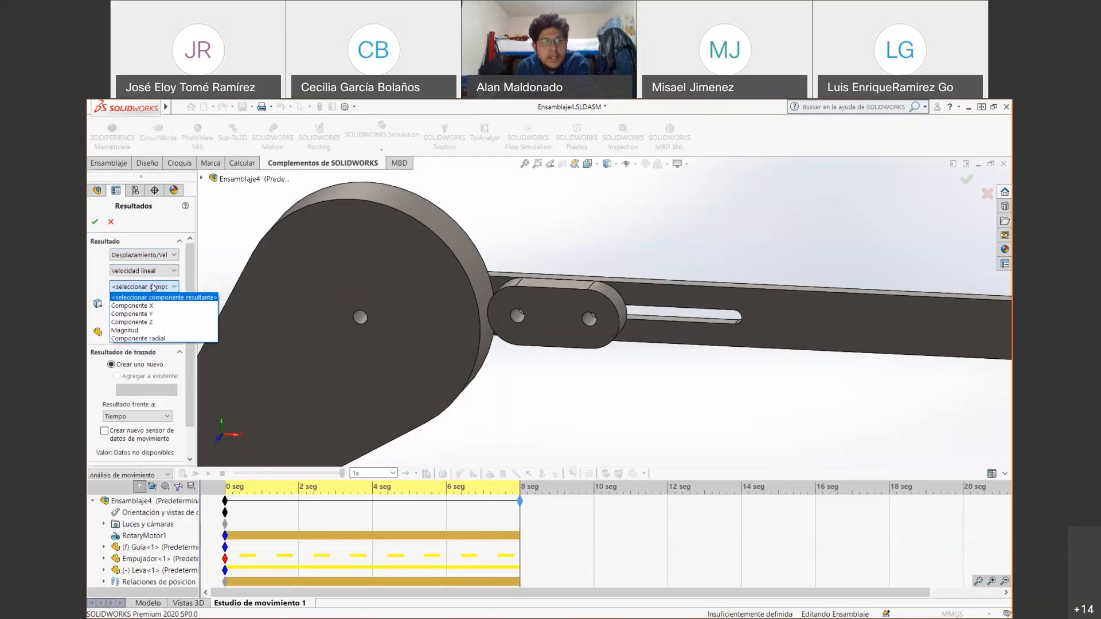
left_click(151, 331)
left_click(152, 287)
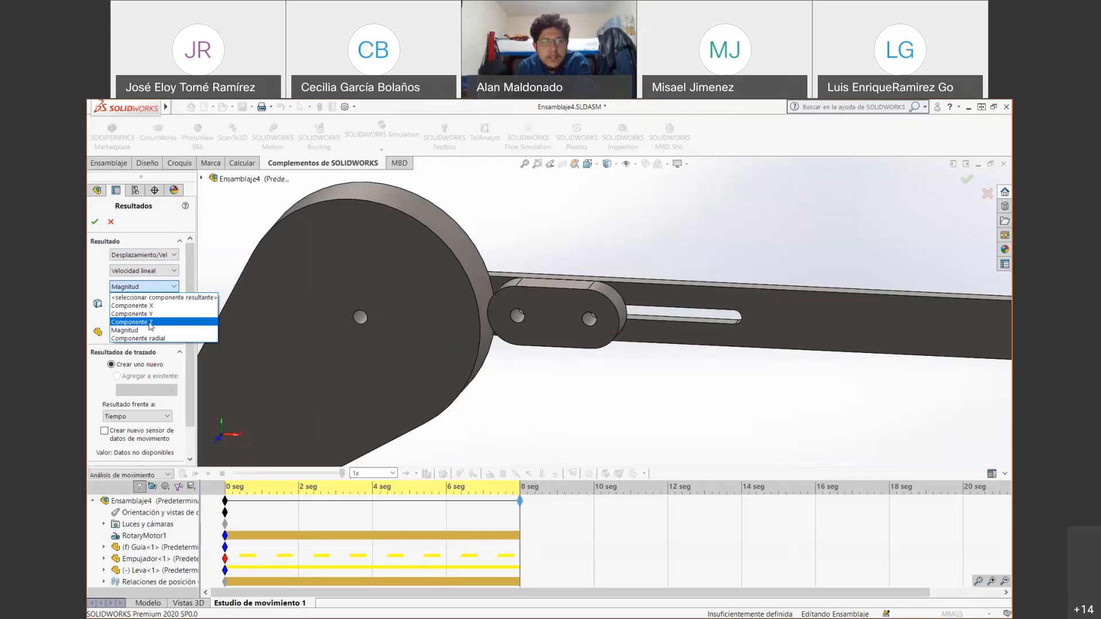
left_click(150, 330)
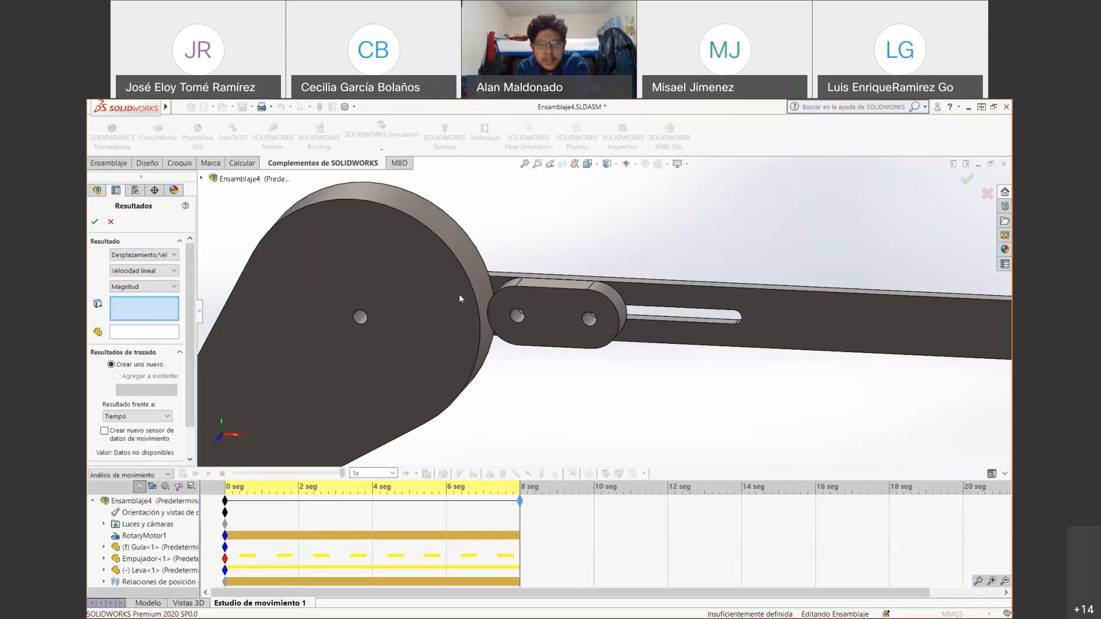
- Choose the cylindrical face of the Empujador hole nearest the cam as the plotted element, replacing the mistakenly selected Guía face
left_click(521, 311)
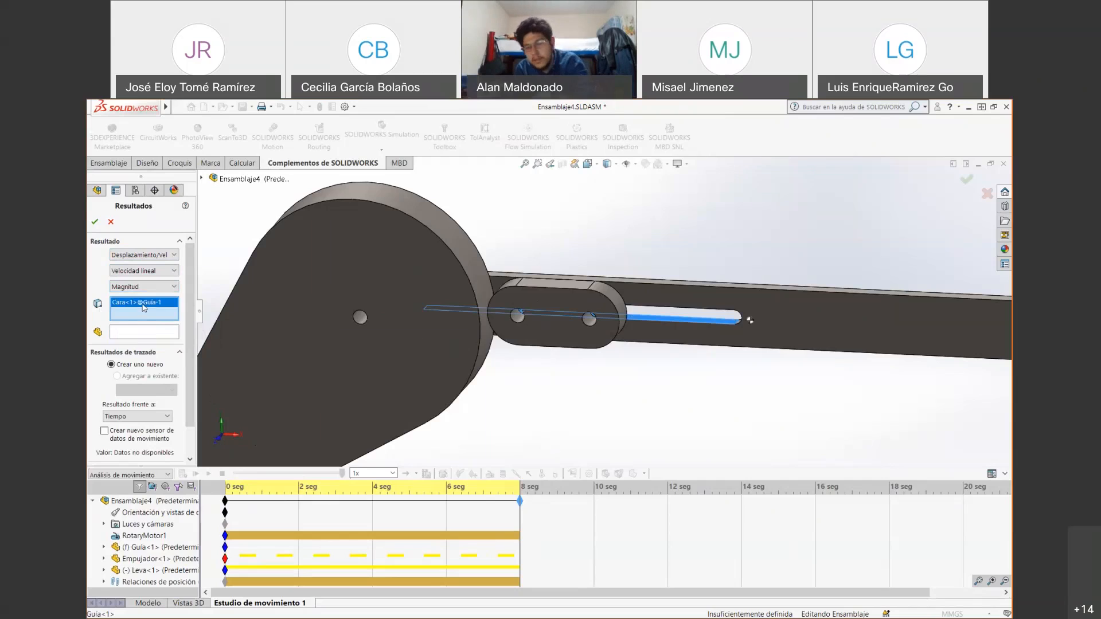
key("Delete")
scroll(473, 277, "down", 5)
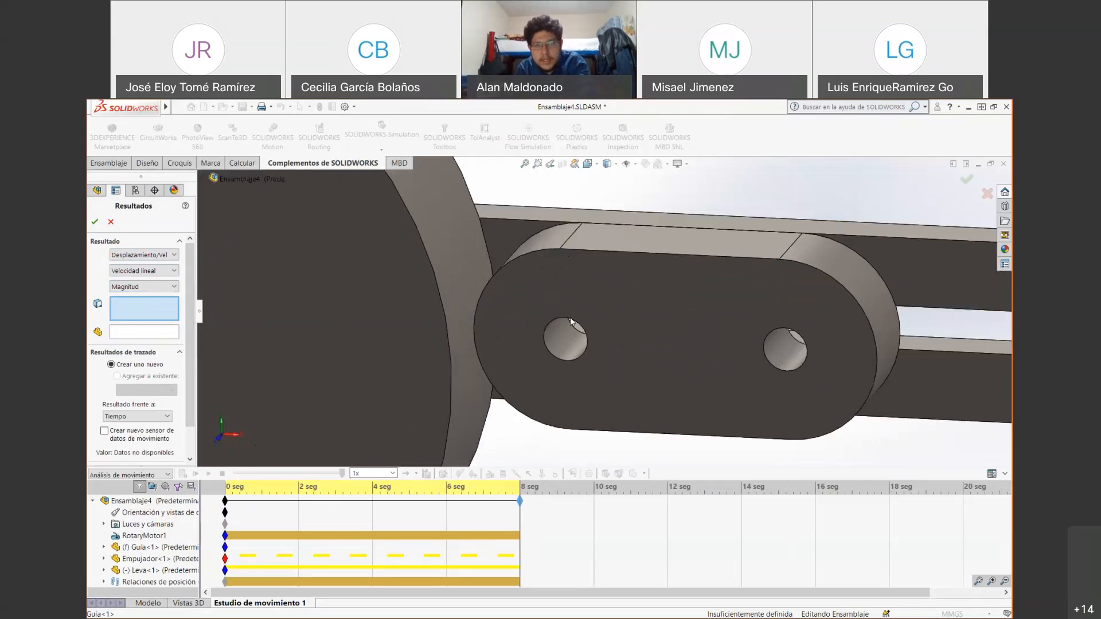
left_click(570, 342)
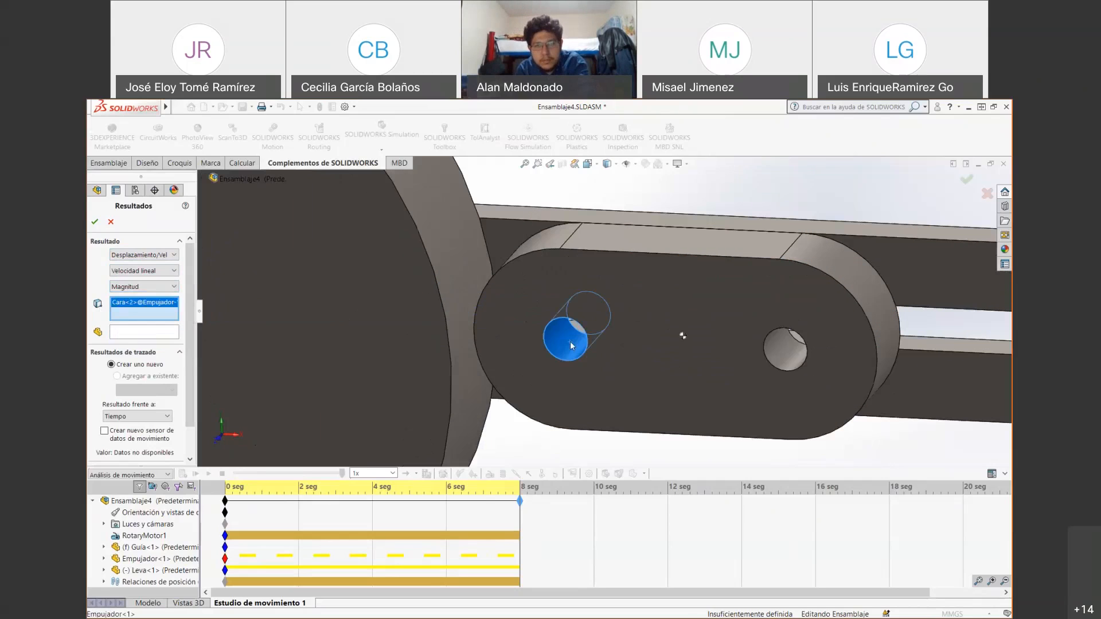
middle_click_drag(576, 381, 630, 346)
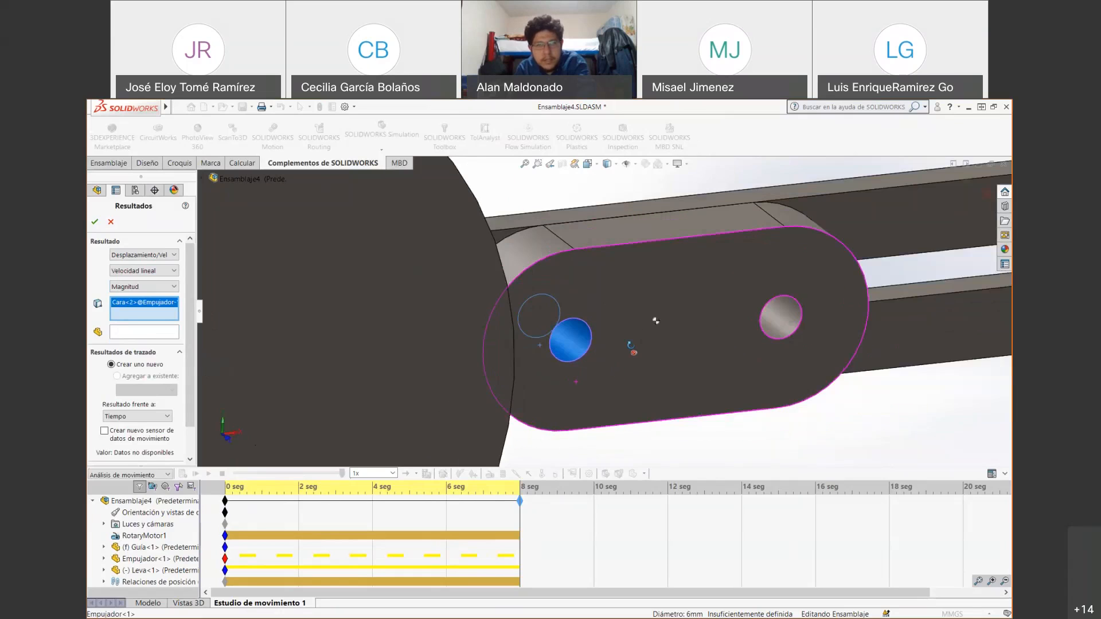
scroll(630, 347, "up", 3)
middle_click_drag(702, 385, 651, 388)
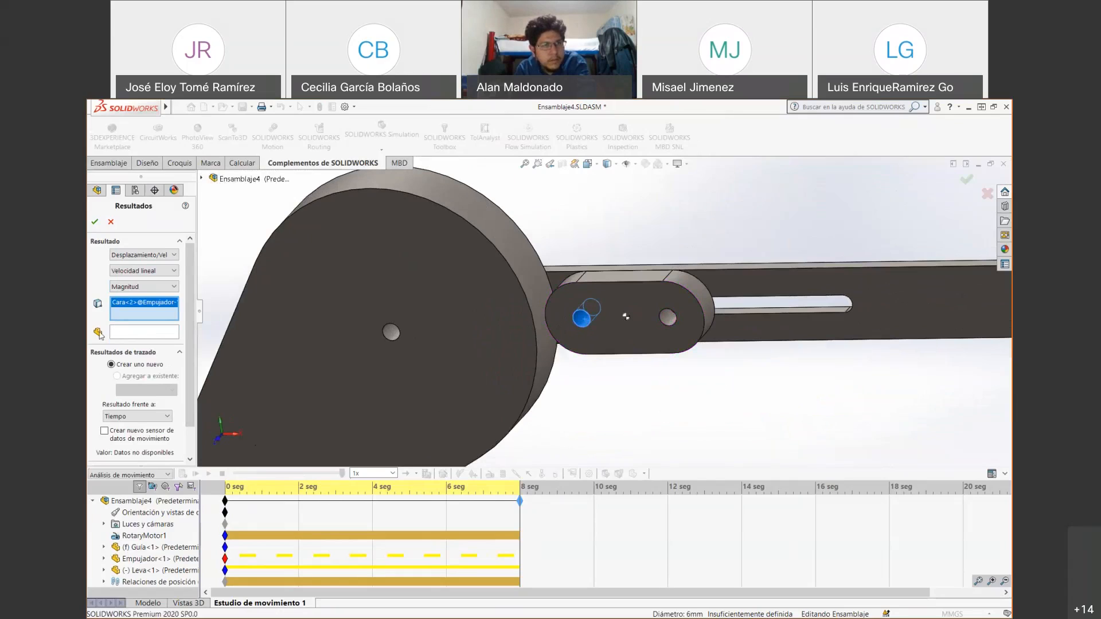
left_click(130, 333)
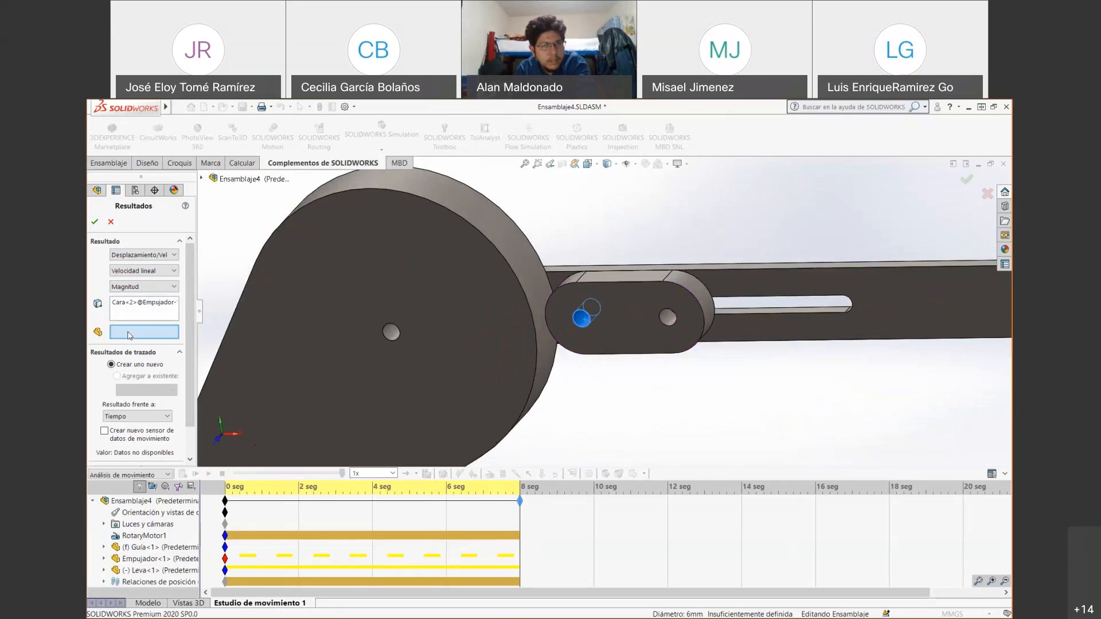
left_click(396, 328)
middle_click_drag(396, 366, 354, 345)
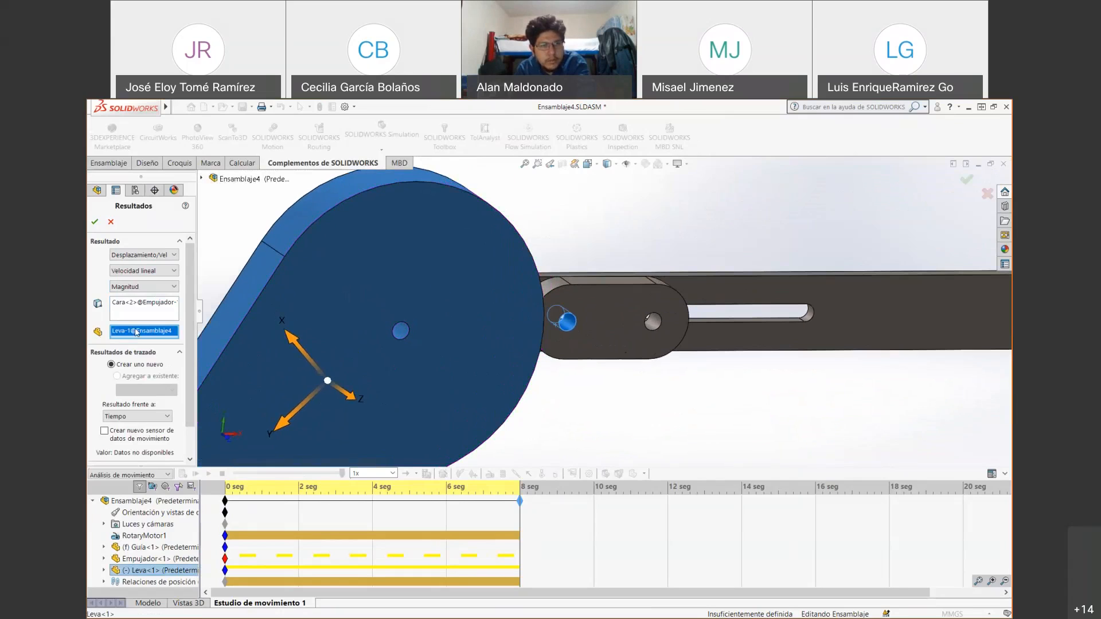
key("Delete")
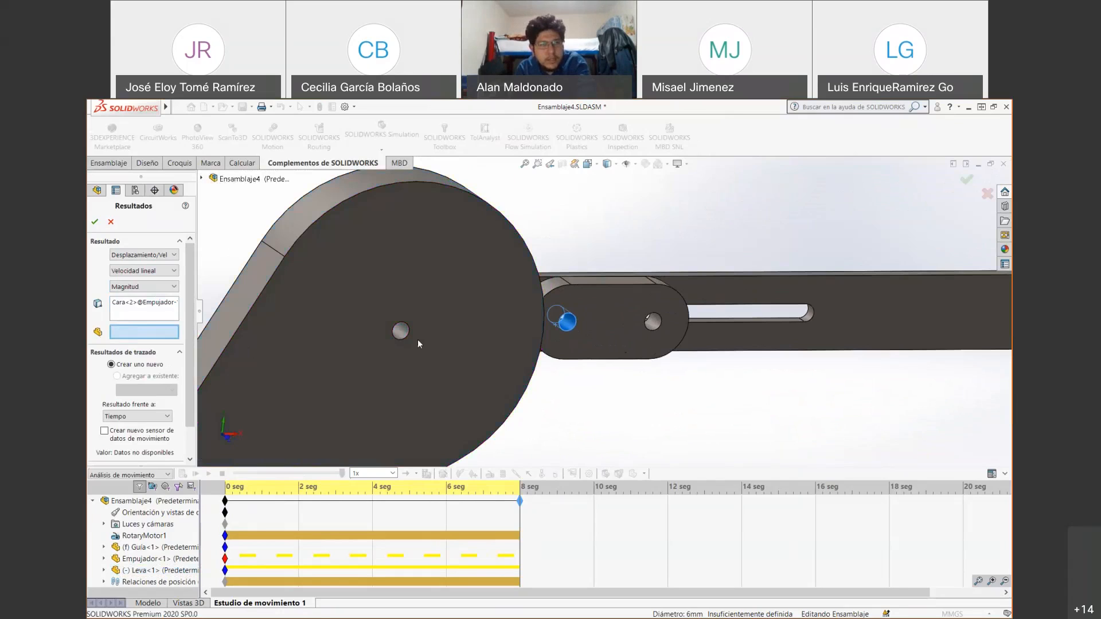
- Generate the new linear velocity plot against Tiempo, with the vector display in the graphics area enabled
scroll(386, 351, "up", 2)
scroll(597, 348, "up", 1)
scroll(597, 348, "down", 2)
scroll(642, 326, "up", 1)
mouse_move(635, 323)
middle_mouse_down()
mouse_move(619, 329)
mouse_move(617, 315)
middle_mouse_up()
scroll(616, 315, "down", 3)
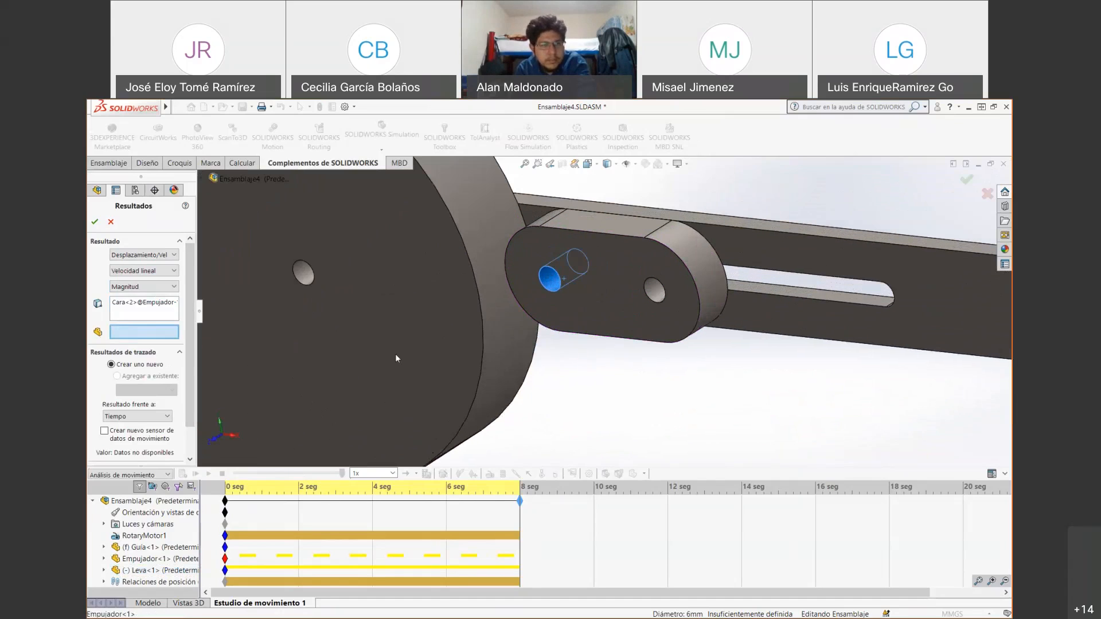
scroll(153, 335, "down", 2)
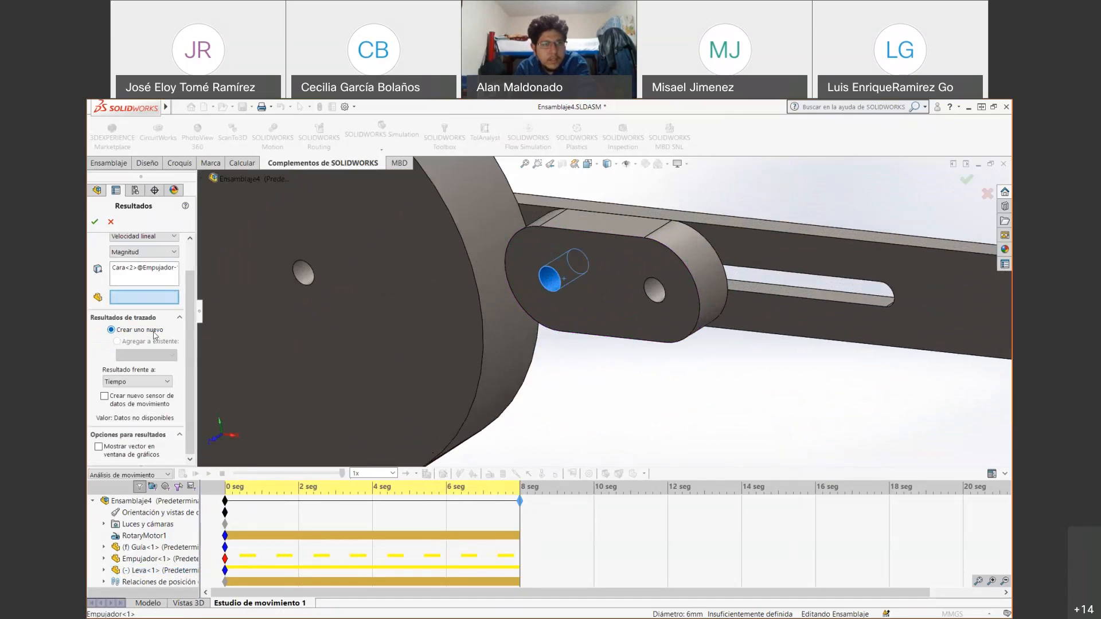
left_click(156, 382)
left_click(154, 383)
left_click(102, 447)
left_click(95, 222)
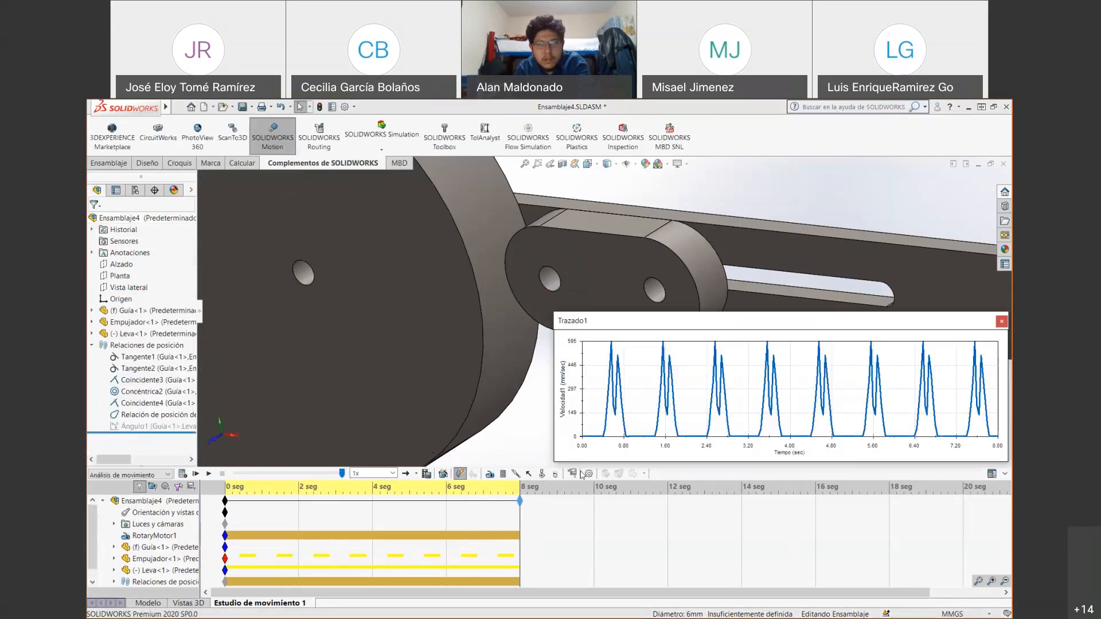
- Move the velocity plot window clear of the assembly and play the study from the start at 0.25x speed, stopping partway
scroll(803, 287, "up", 3)
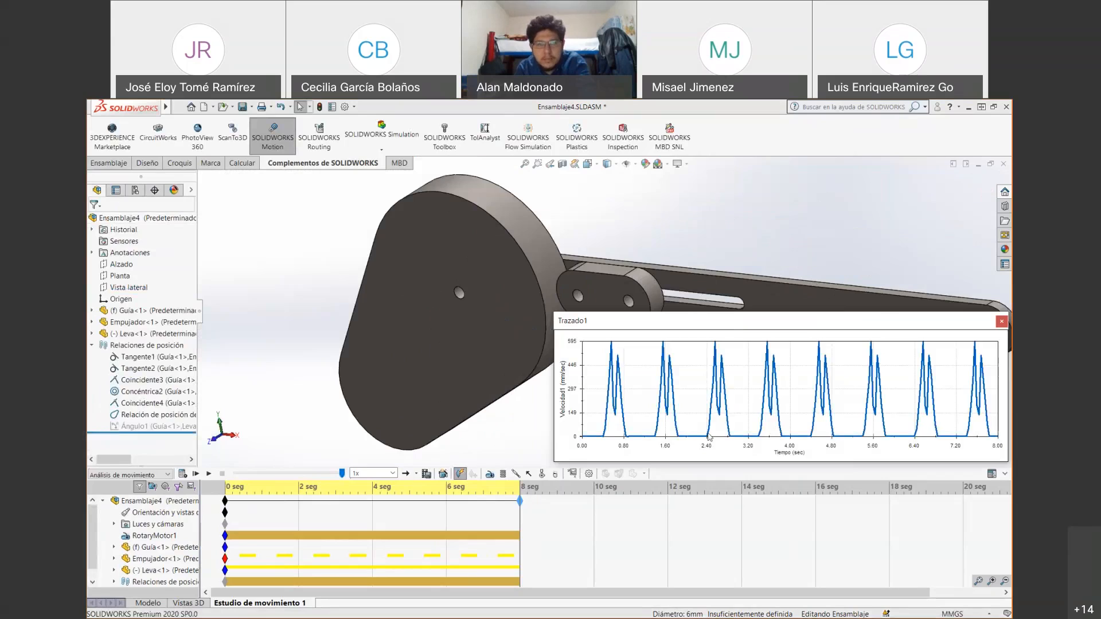
left_click_drag(709, 437, 690, 543)
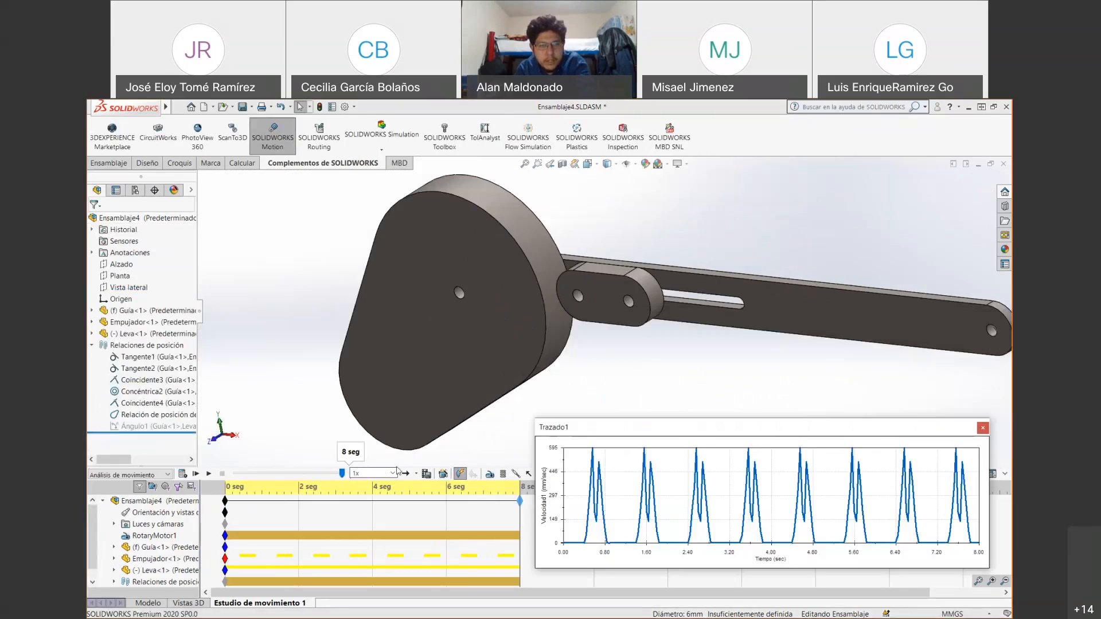
left_click(393, 473)
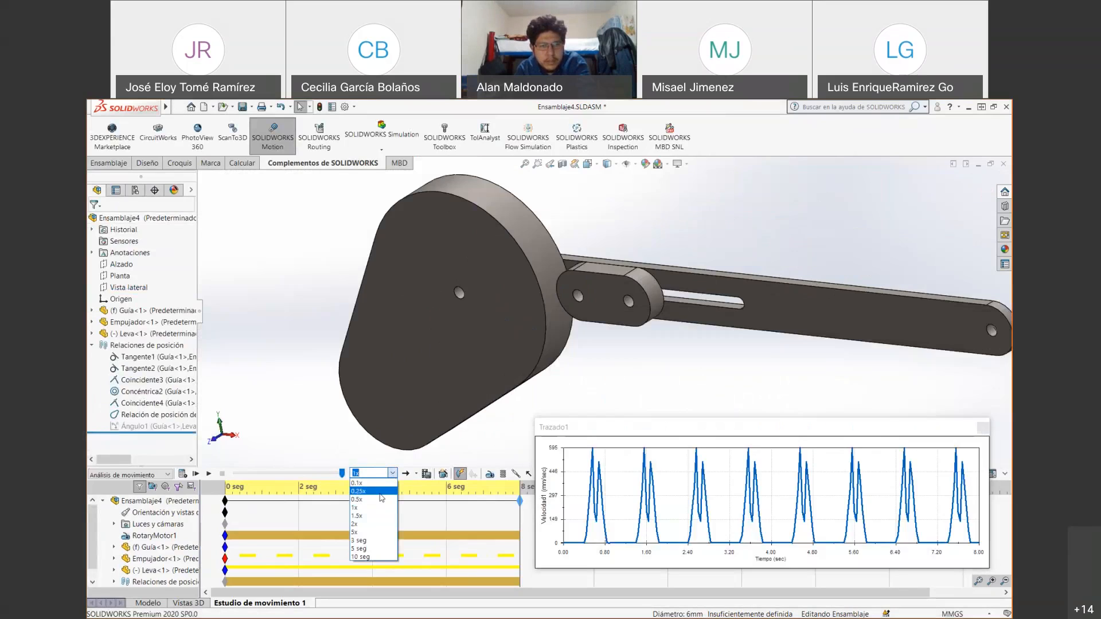
left_click(381, 494)
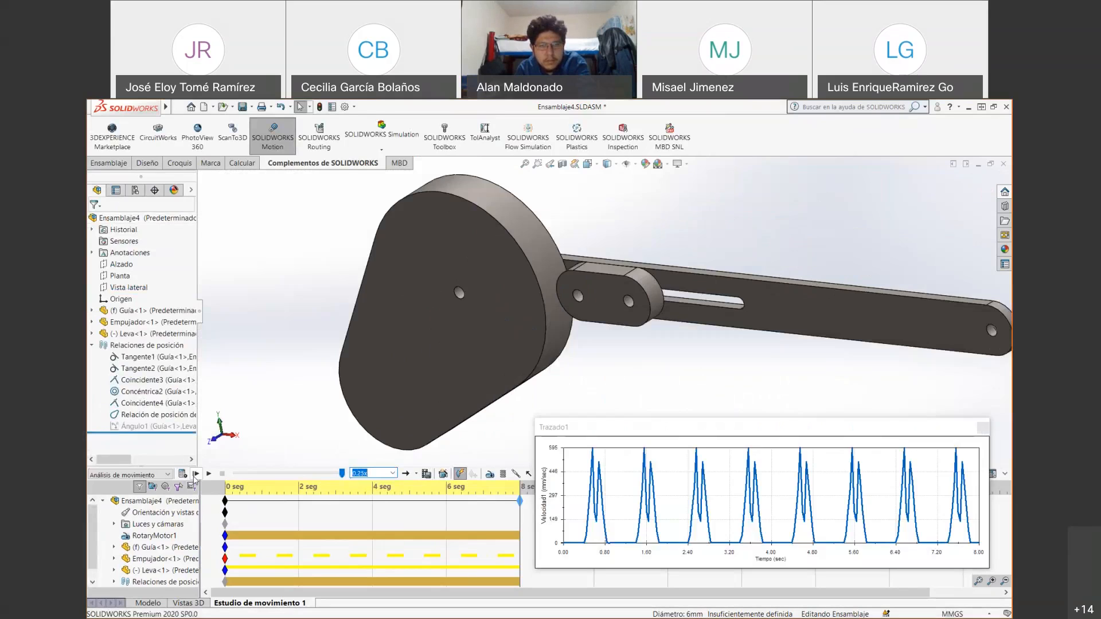
left_click(195, 474)
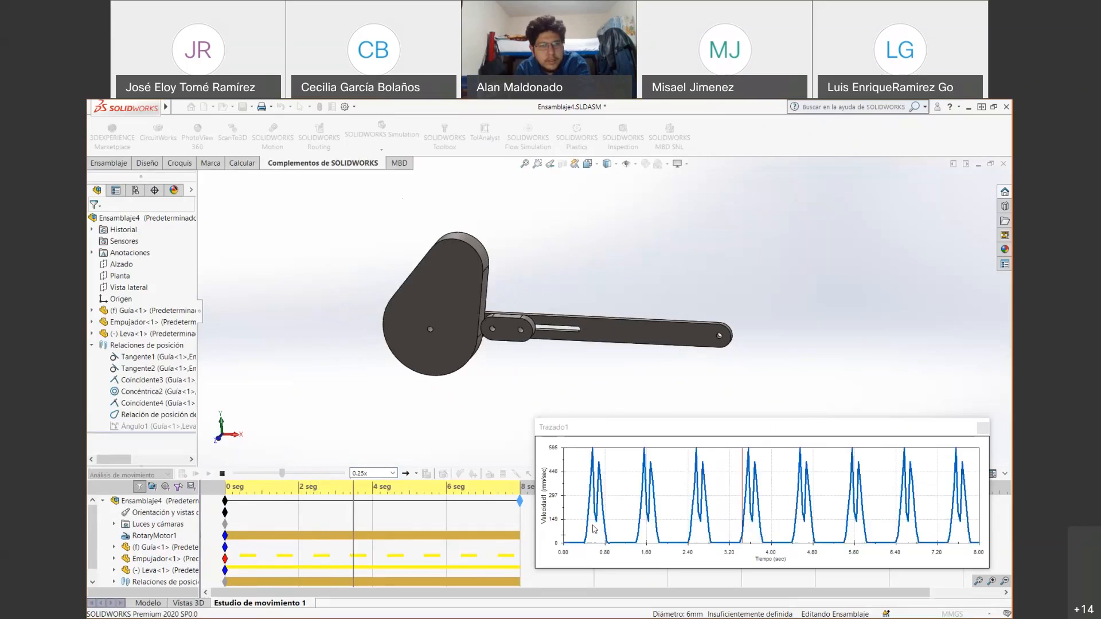
left_click(222, 475)
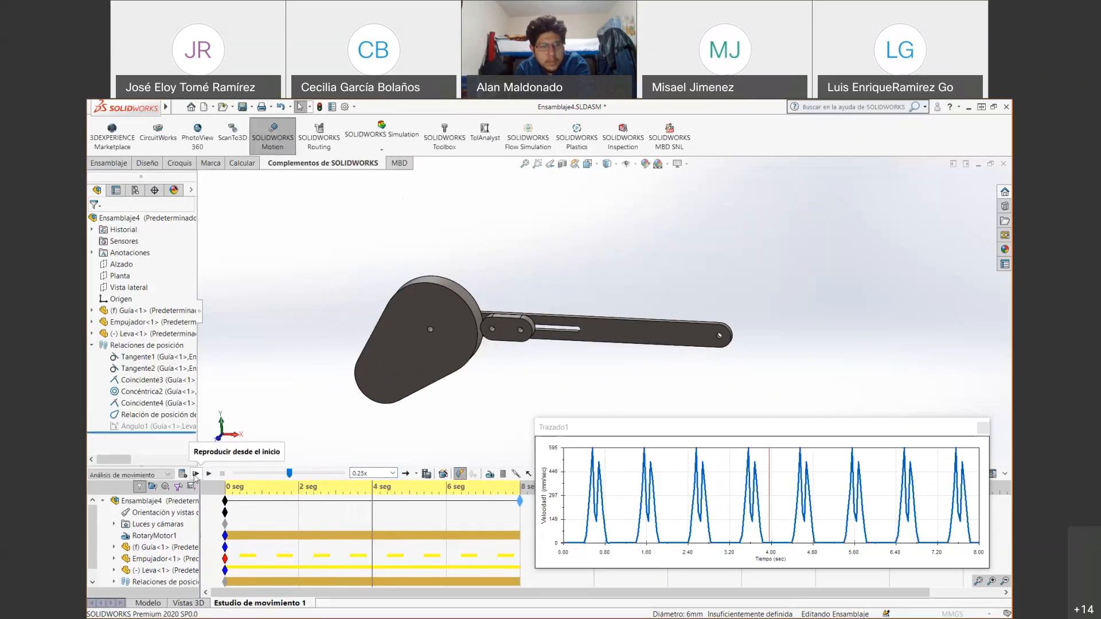
- Set the playback speed to 0.1x, recalculate the study and play it from the start while reading the velocity plot, stopping partway
left_click(393, 474)
left_click(381, 488)
left_click(183, 474)
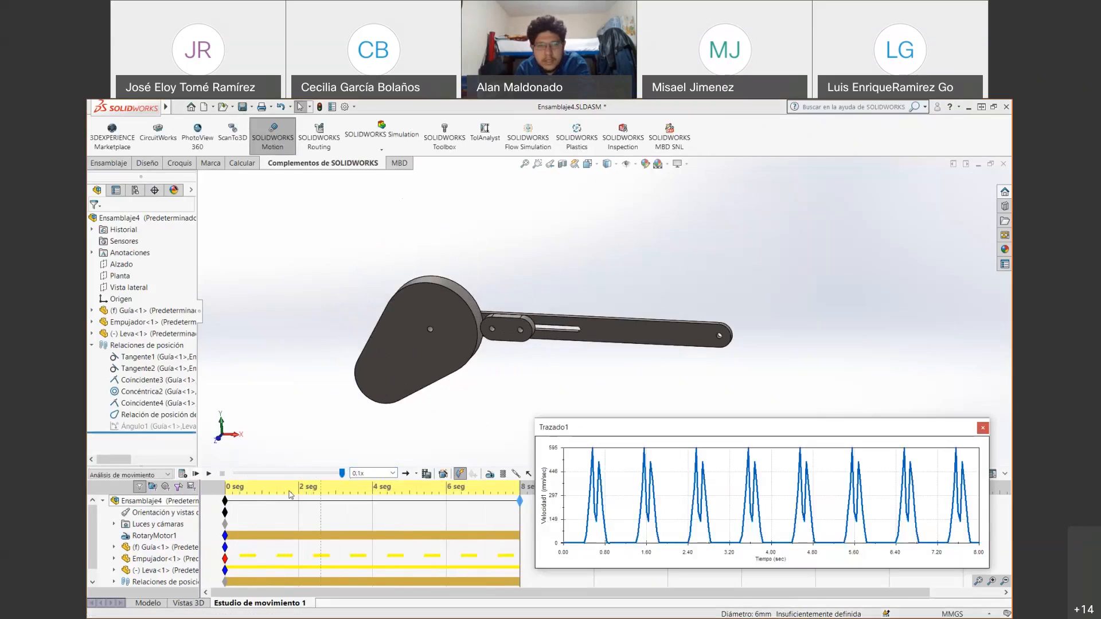
left_click(196, 473)
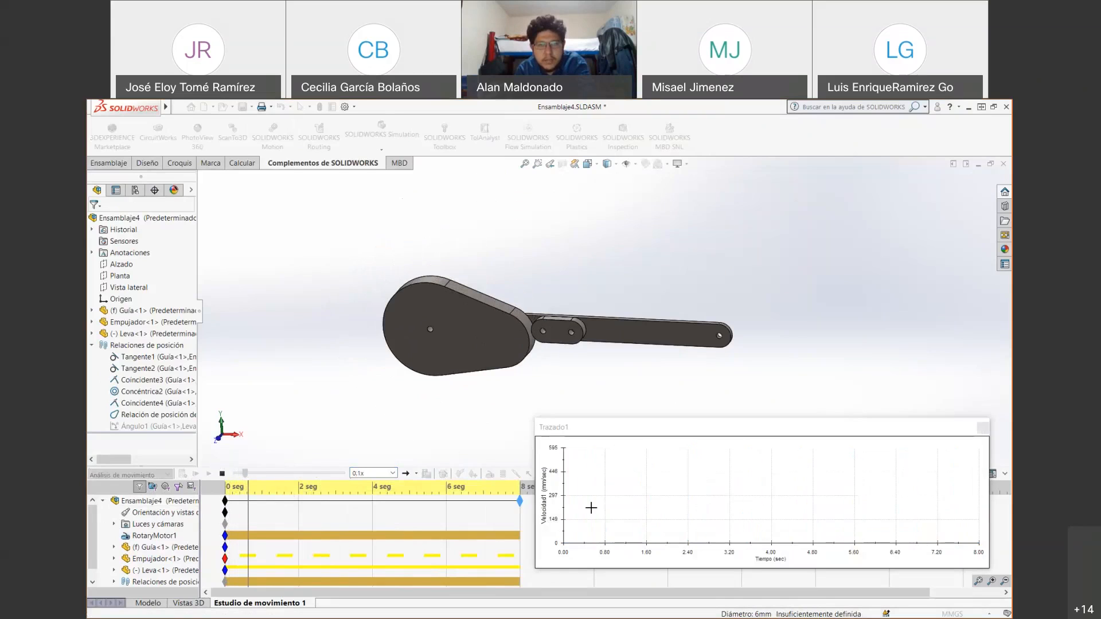
mouse_move(599, 519)
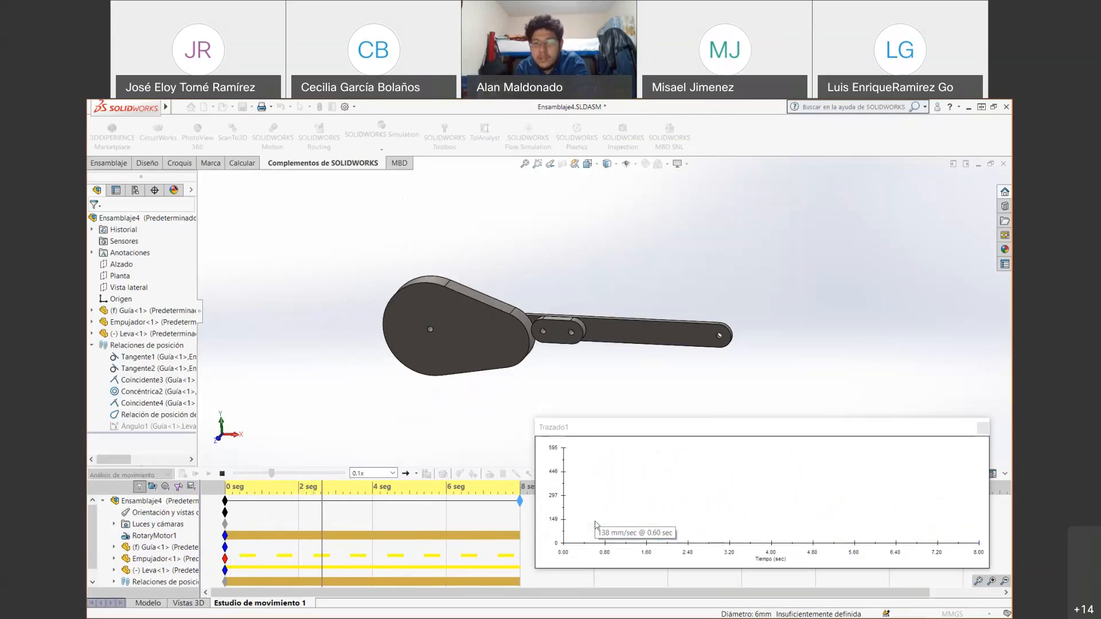
left_click(223, 474)
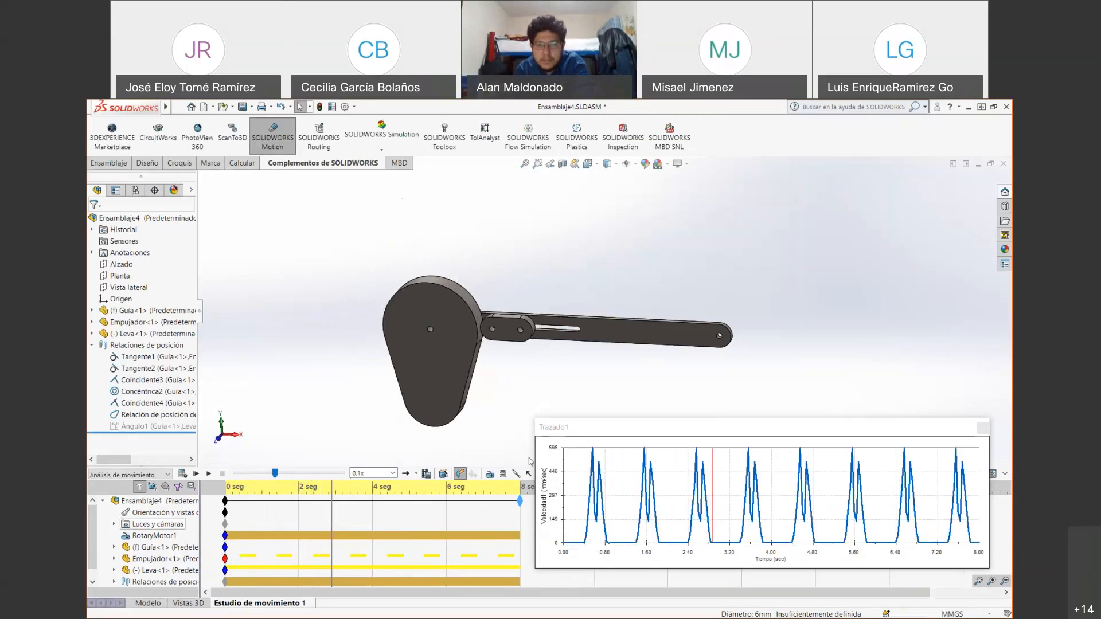
- Widen the velocity plot window and examine the chart's axis, title and area properties without changing them
left_click_drag(289, 476, 290, 477)
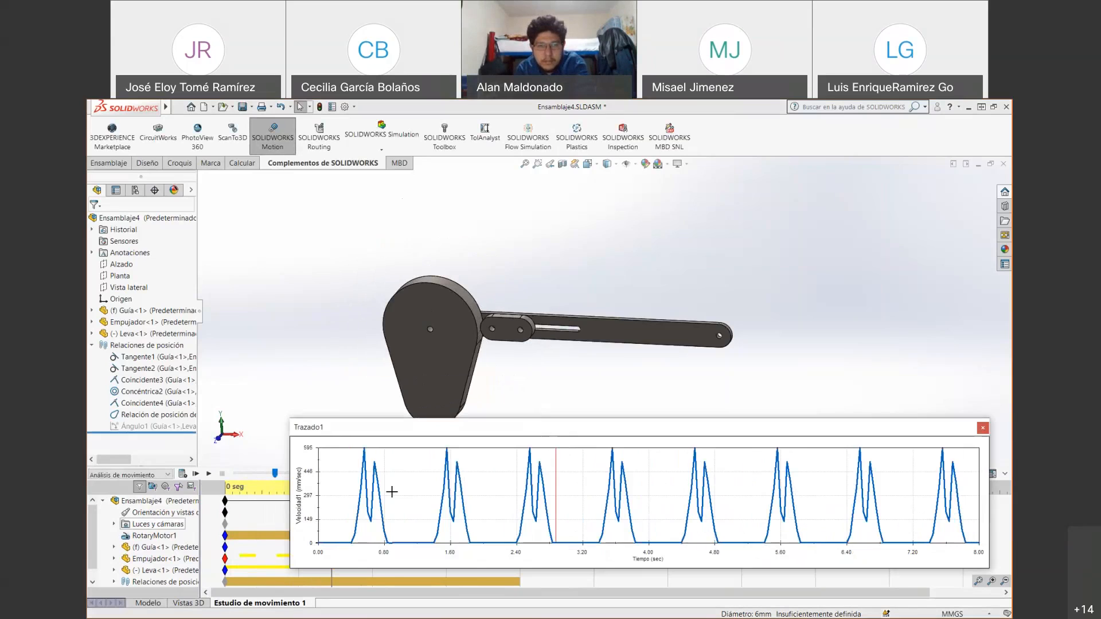
right_click(388, 491)
left_click(406, 496)
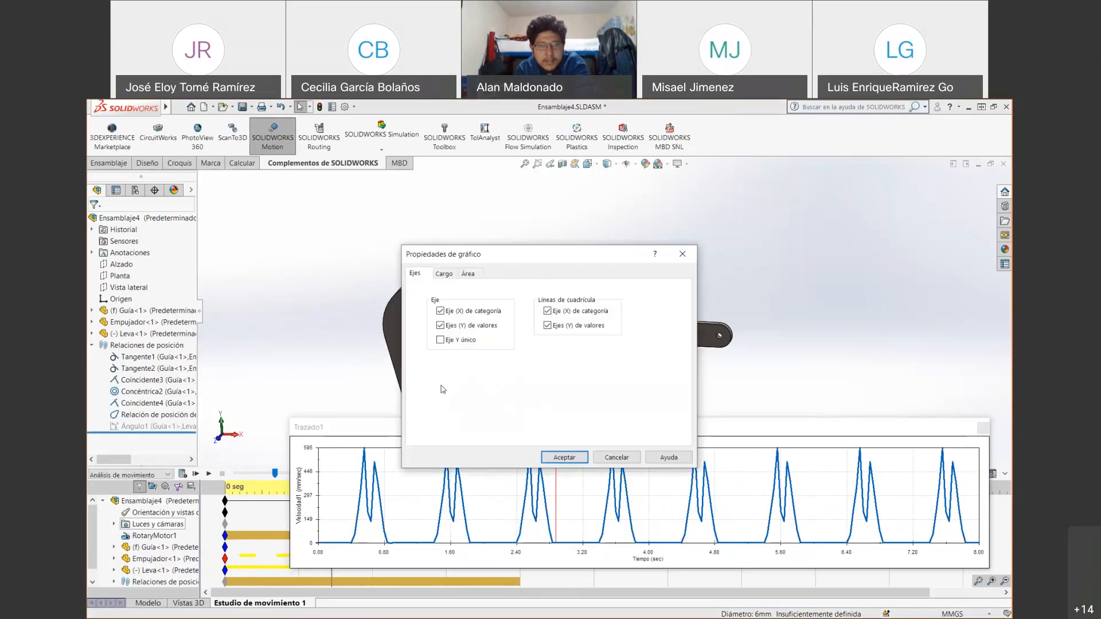
left_click(445, 277)
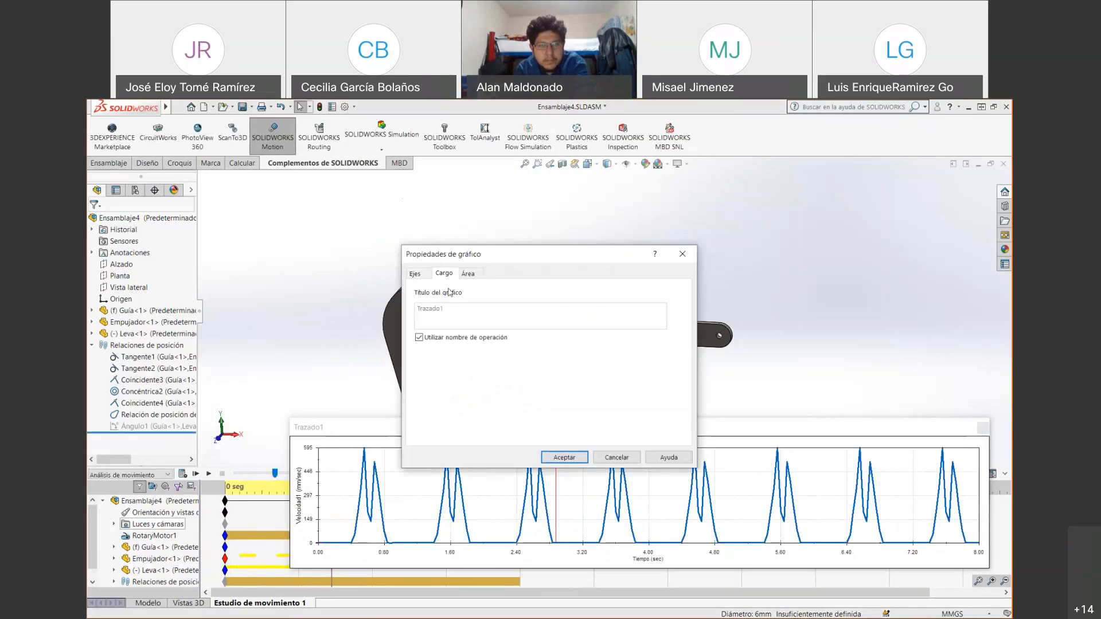
left_click(467, 274)
left_click(427, 276)
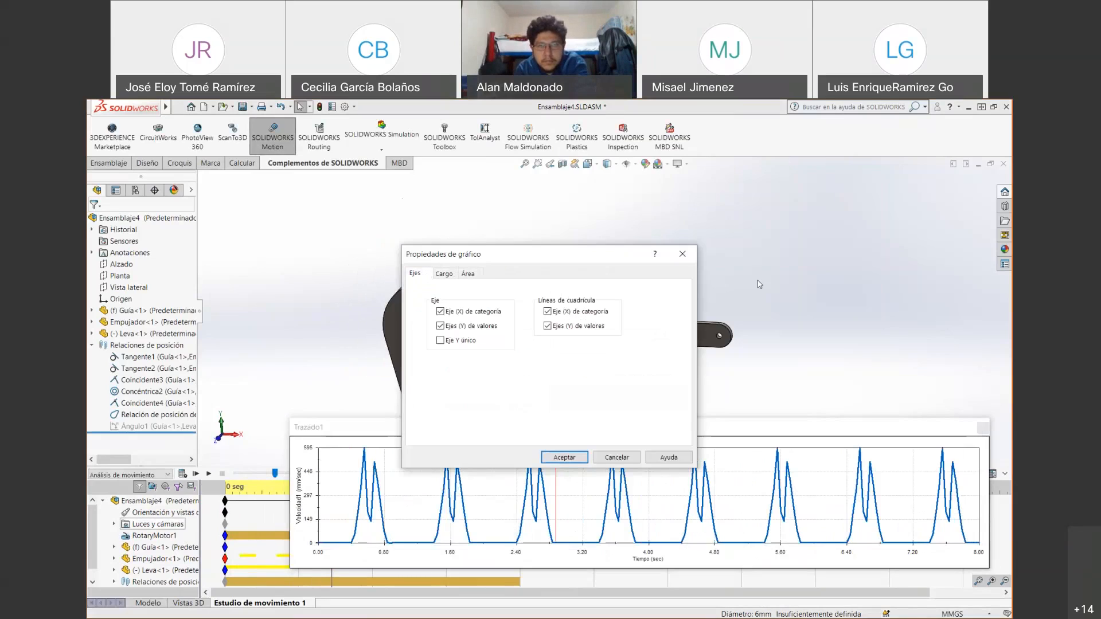
left_click(683, 254)
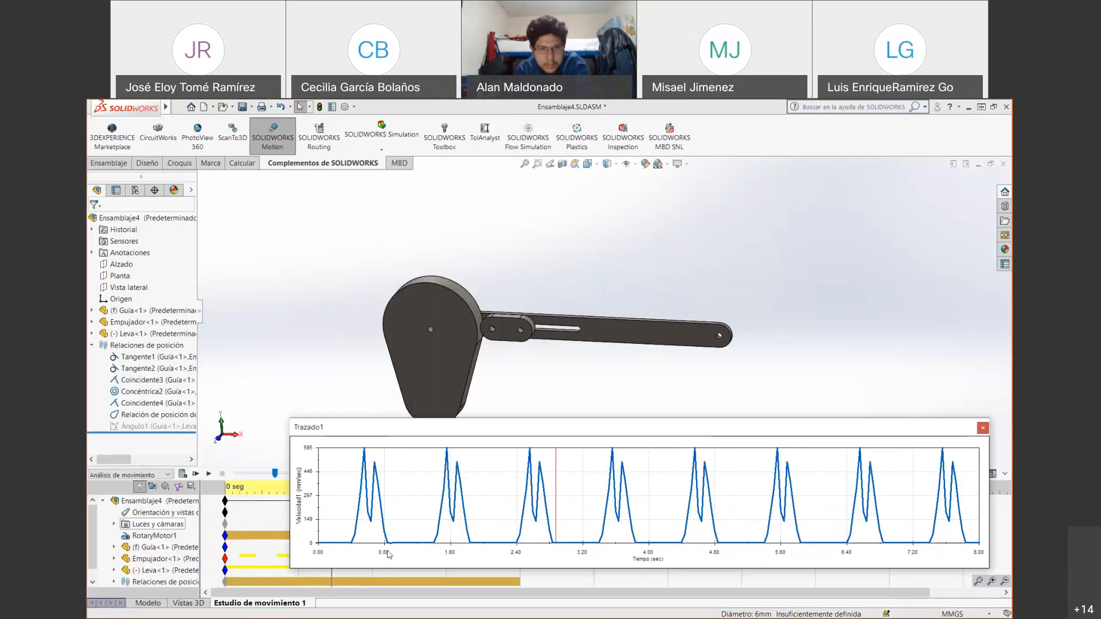
- Examine the time axis format settings, including pattern, scale, number and font, and leave them unchanged
double_click(403, 559)
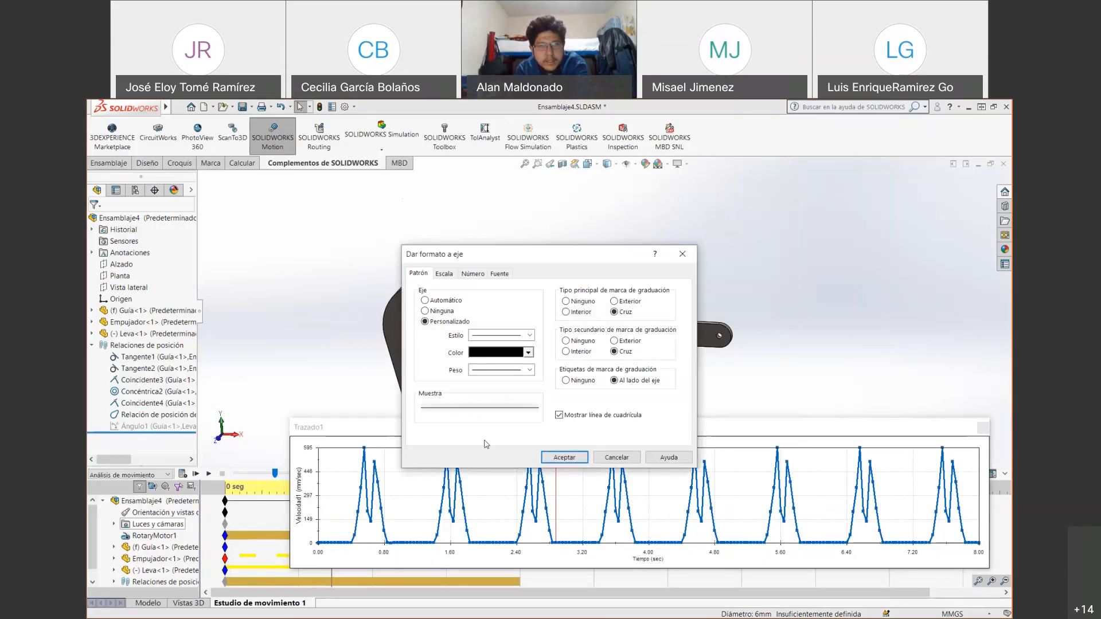
left_click(445, 275)
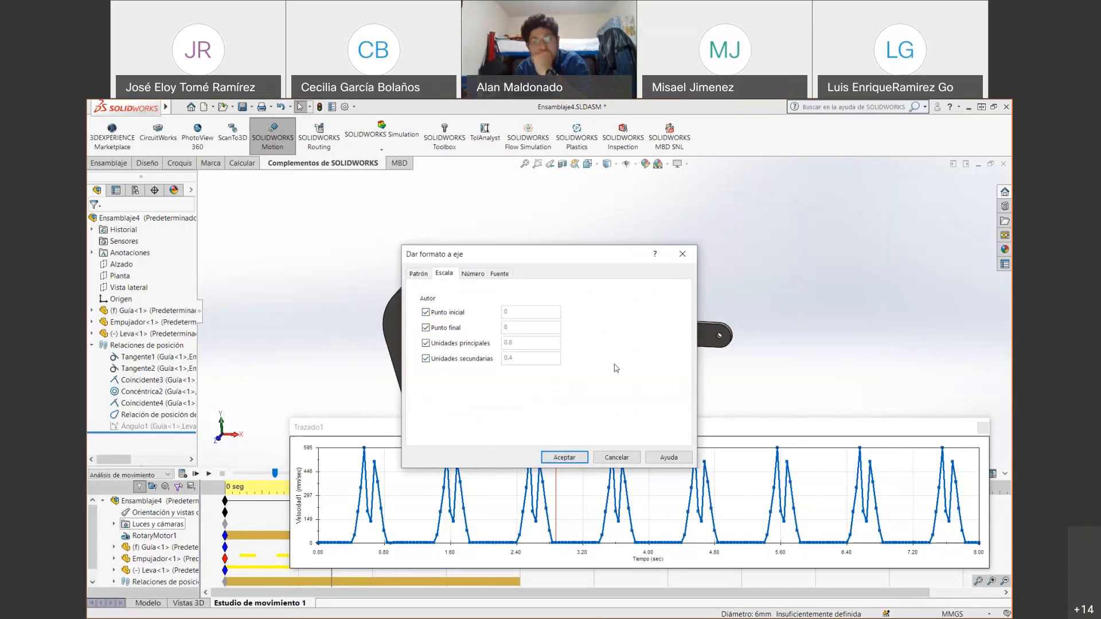
left_click(463, 278)
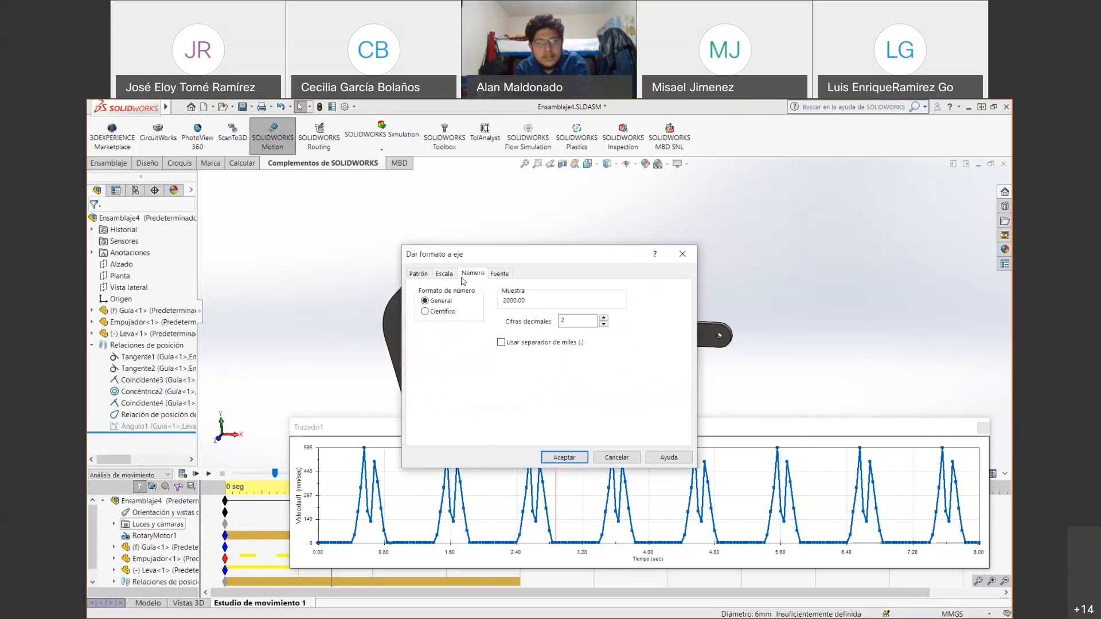
left_click(499, 274)
key("ctrl+Tab")
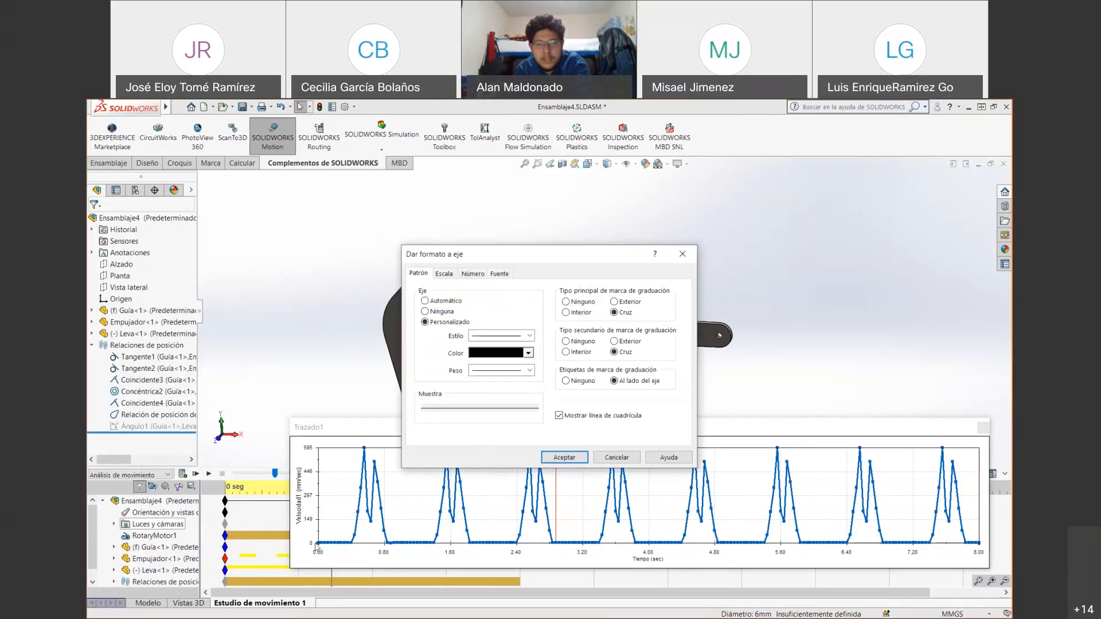
left_click(616, 457)
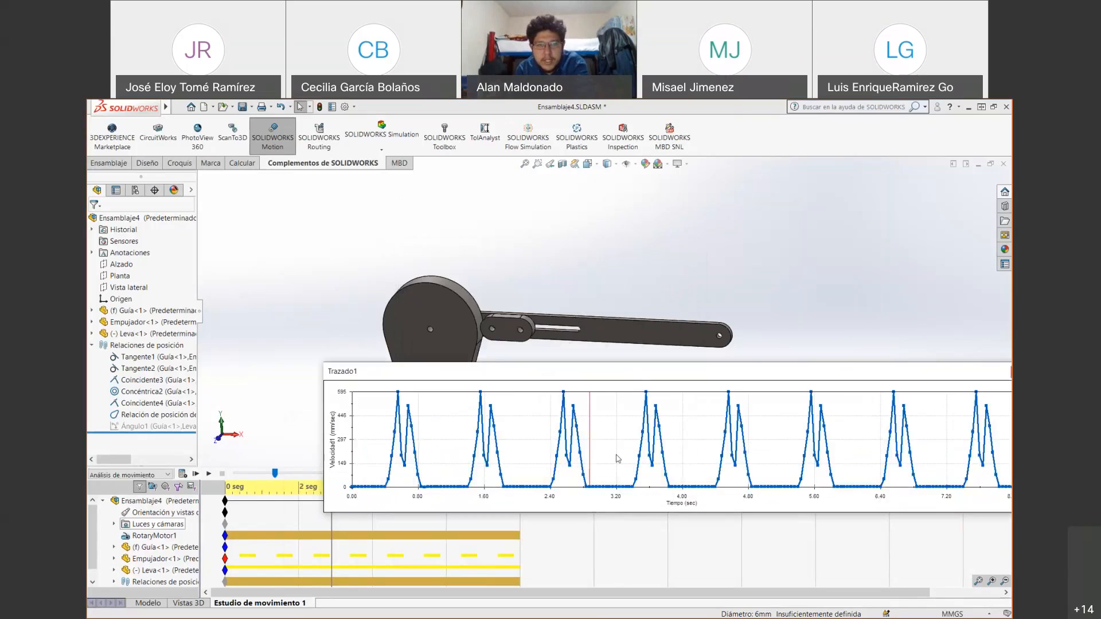
- Set the study's motion analysis to 40 frames per second and recalculate the study
left_click_drag(617, 456, 778, 338)
left_click(588, 474)
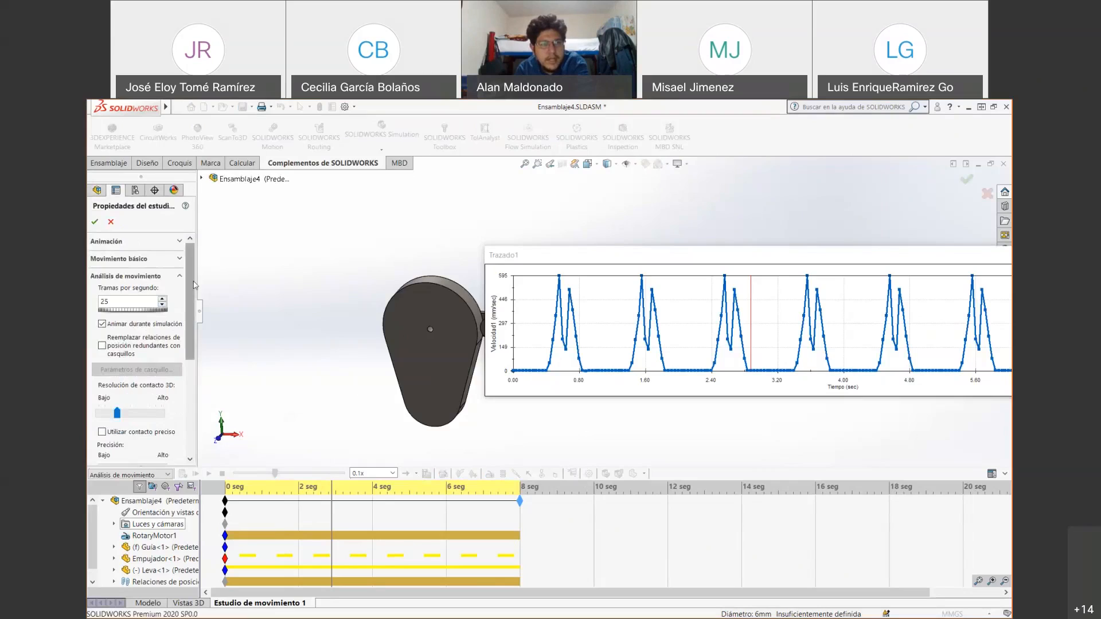
scroll(177, 304, "down", 2)
scroll(138, 344, "down", 2)
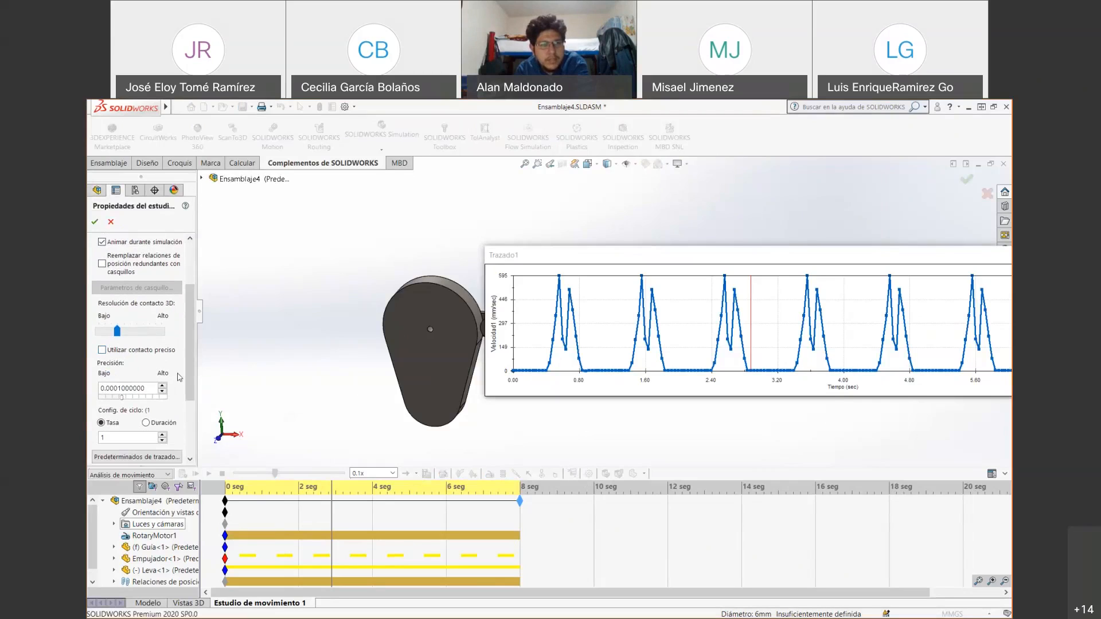
left_click_drag(190, 355, 188, 410)
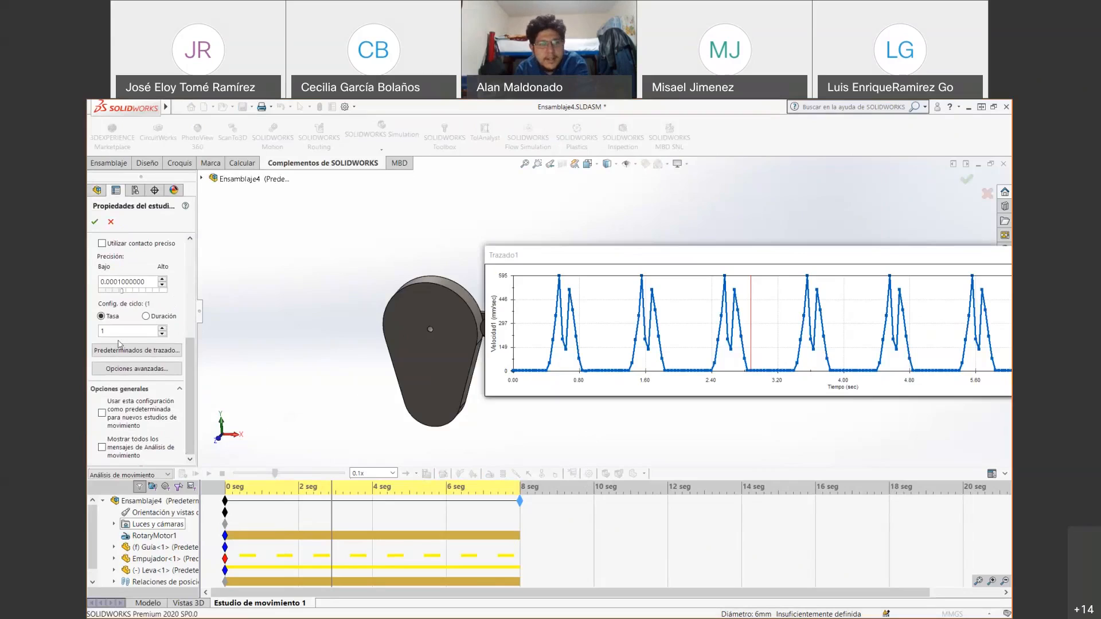
left_click_drag(189, 353, 192, 266)
mouse_move(137, 295)
left_mouse_down()
mouse_move(149, 295)
mouse_move(141, 298)
left_mouse_up()
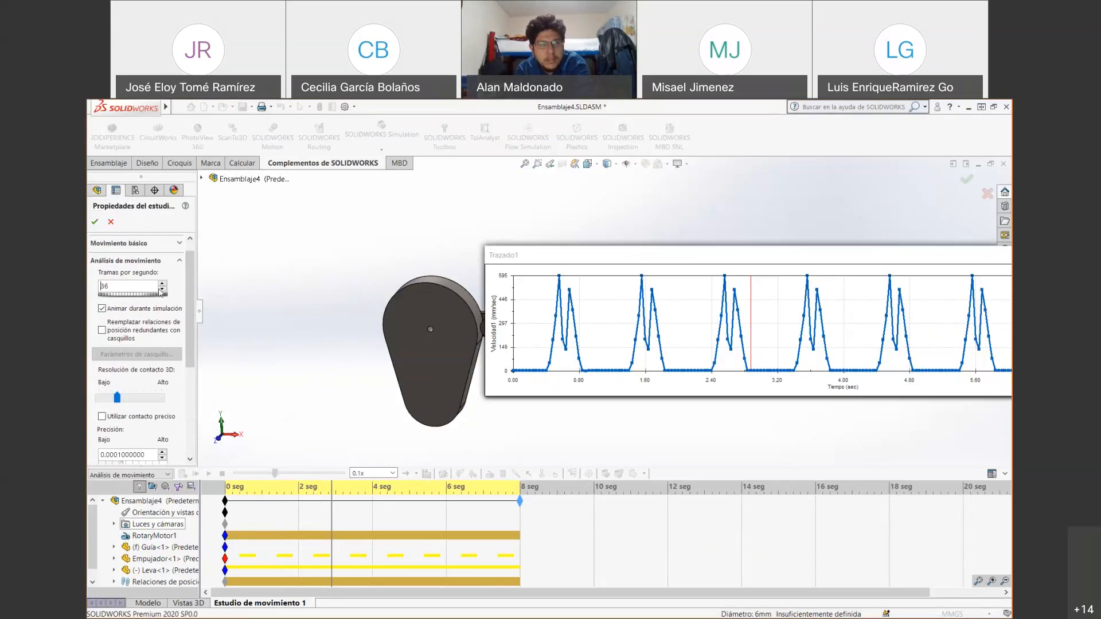
left_click(164, 283)
left_click(164, 283)
left_click(163, 283)
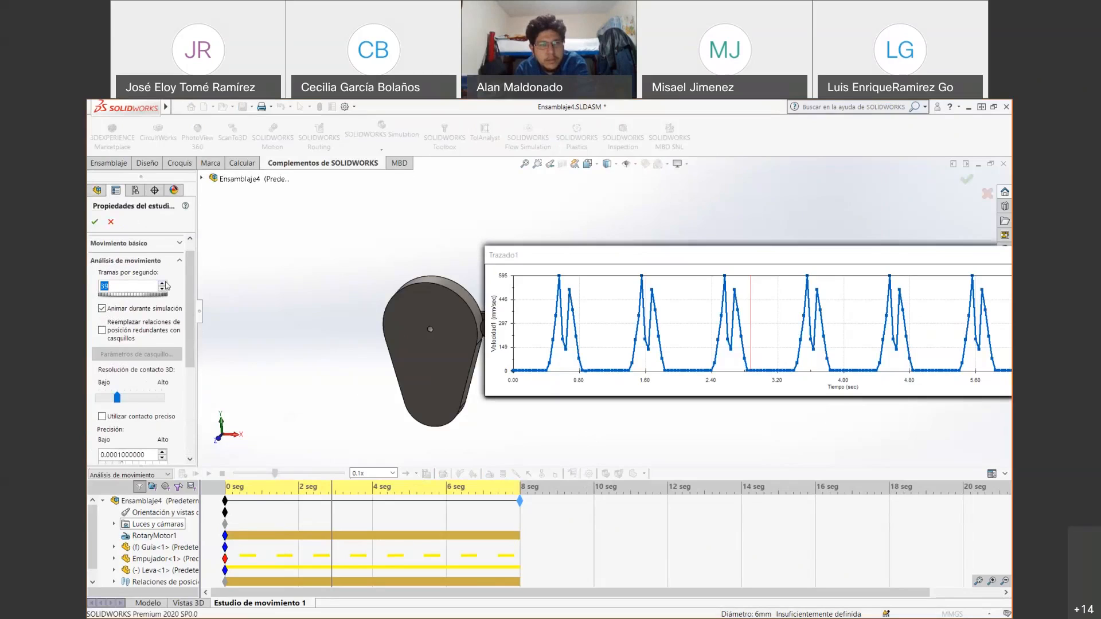
left_click(96, 222)
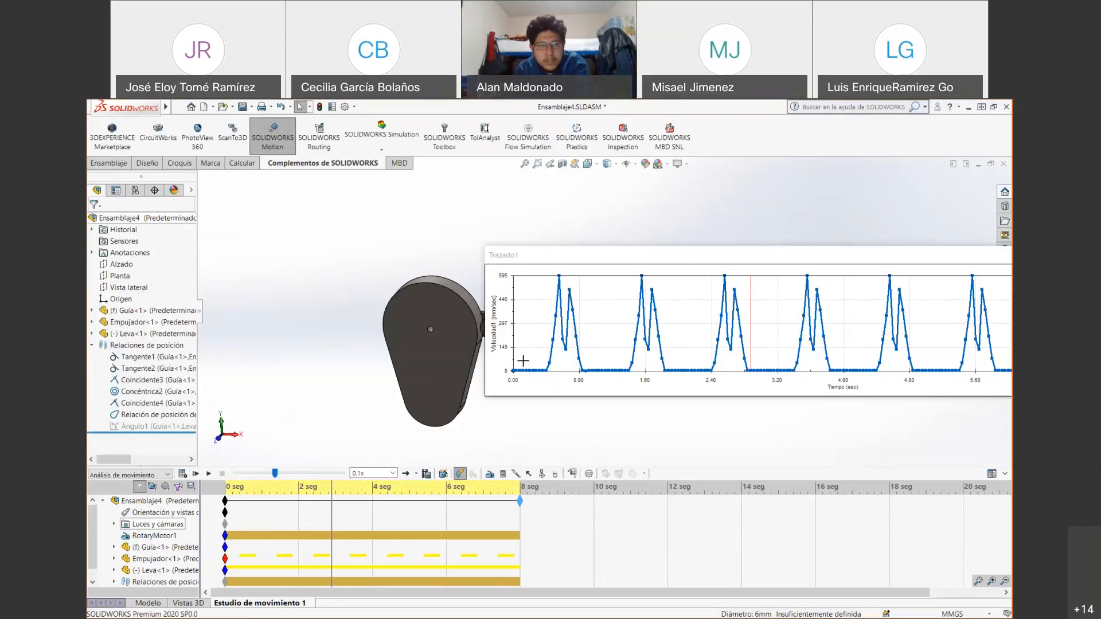
left_click(181, 474)
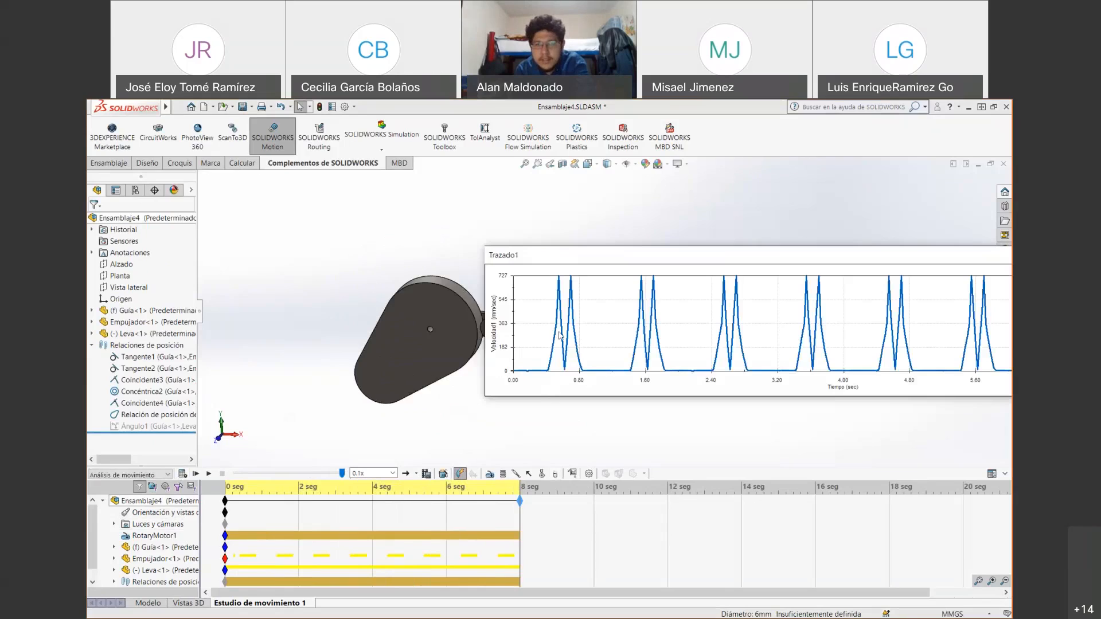
- Move the velocity plot above the assembly and rotate the cam until its lobe pushes against the follower
mouse_move(564, 340)
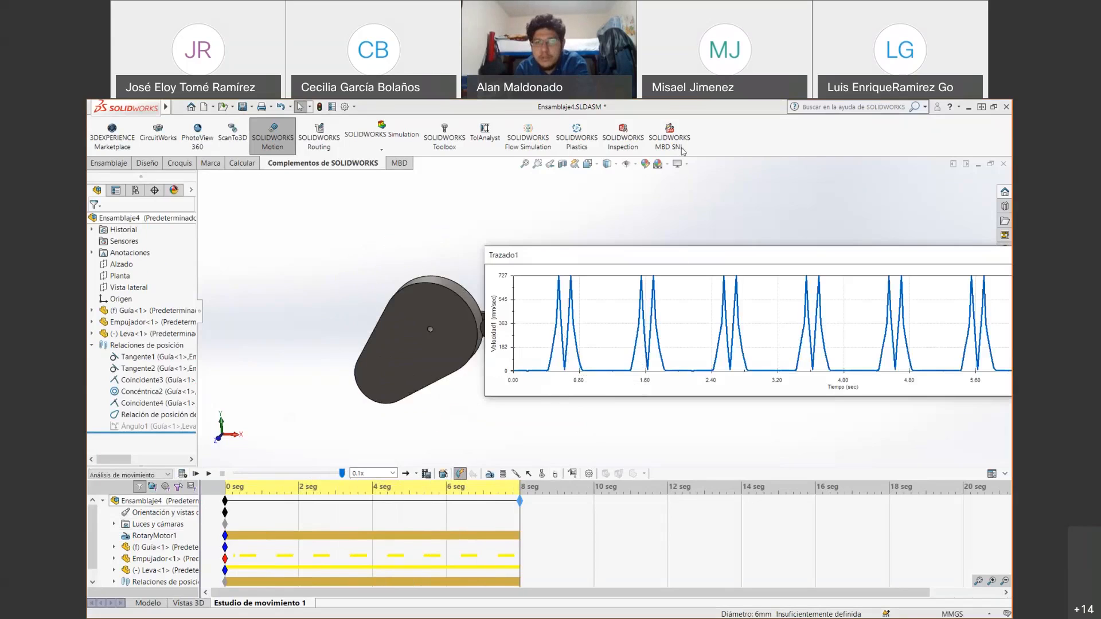
left_click(445, 295)
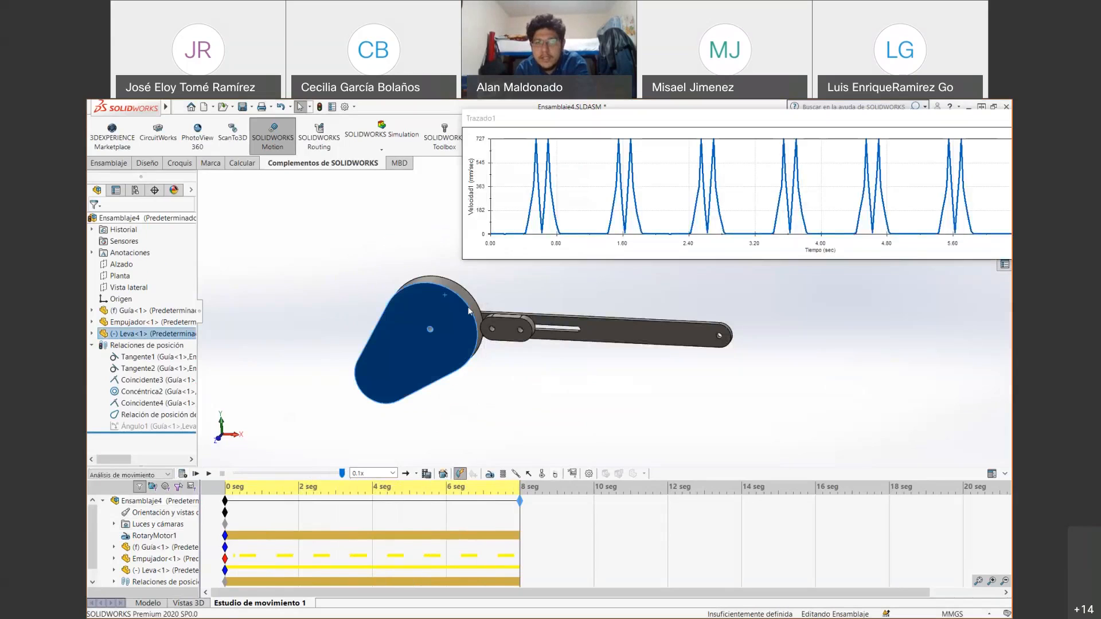
left_click_drag(380, 379, 459, 331)
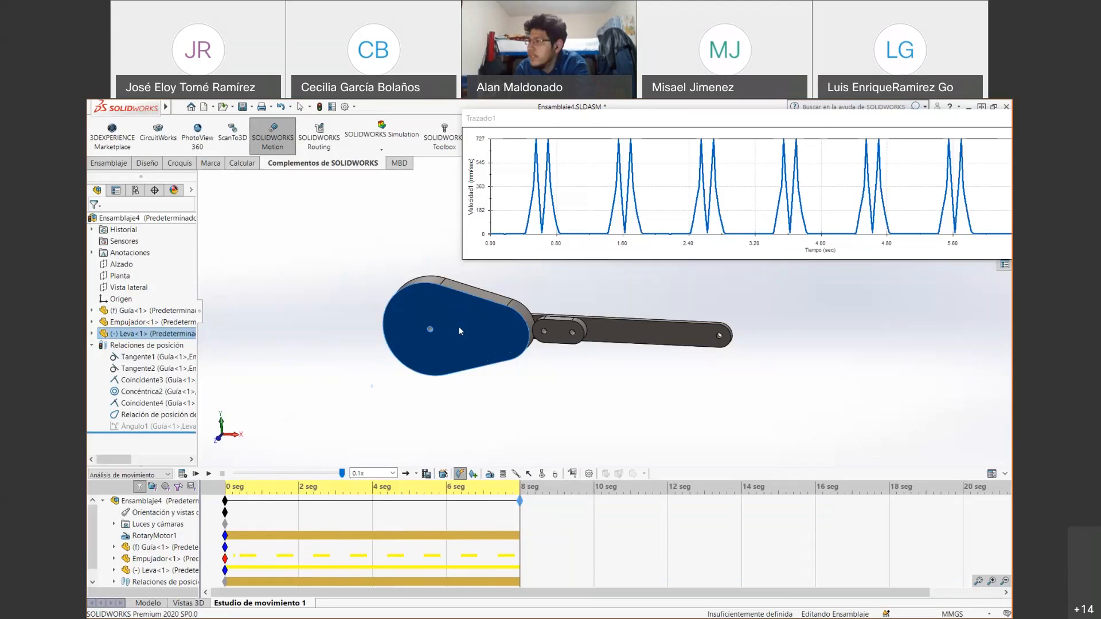
left_click_drag(459, 331, 499, 305)
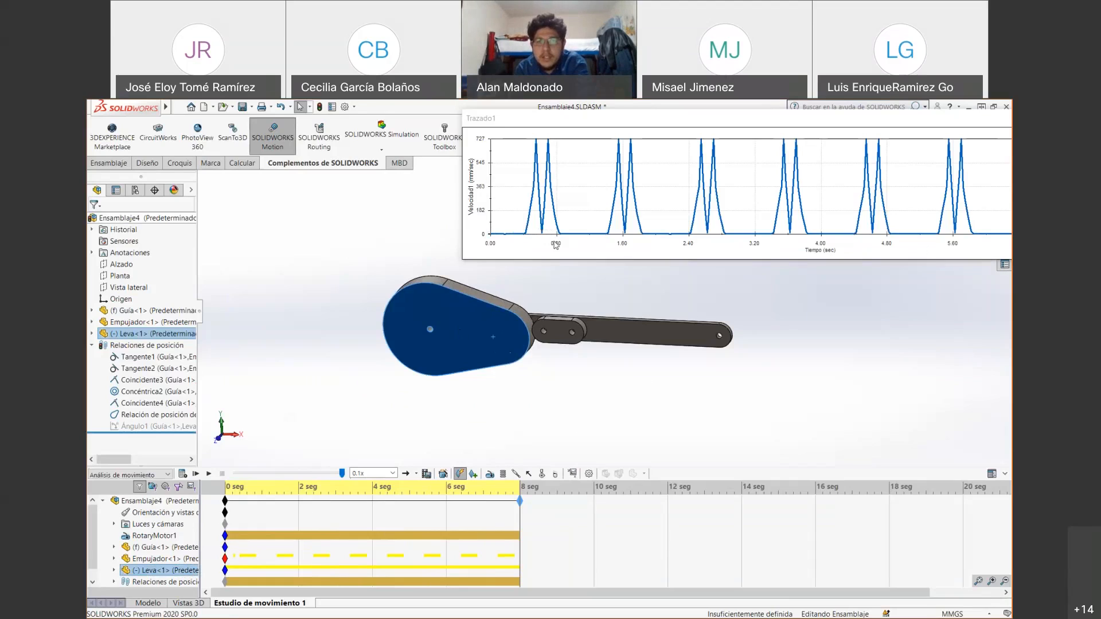
- Examine the velocity axis format settings, including its scale and font, and close them without changes
left_click_drag(512, 121, 440, 200)
right_click(409, 264)
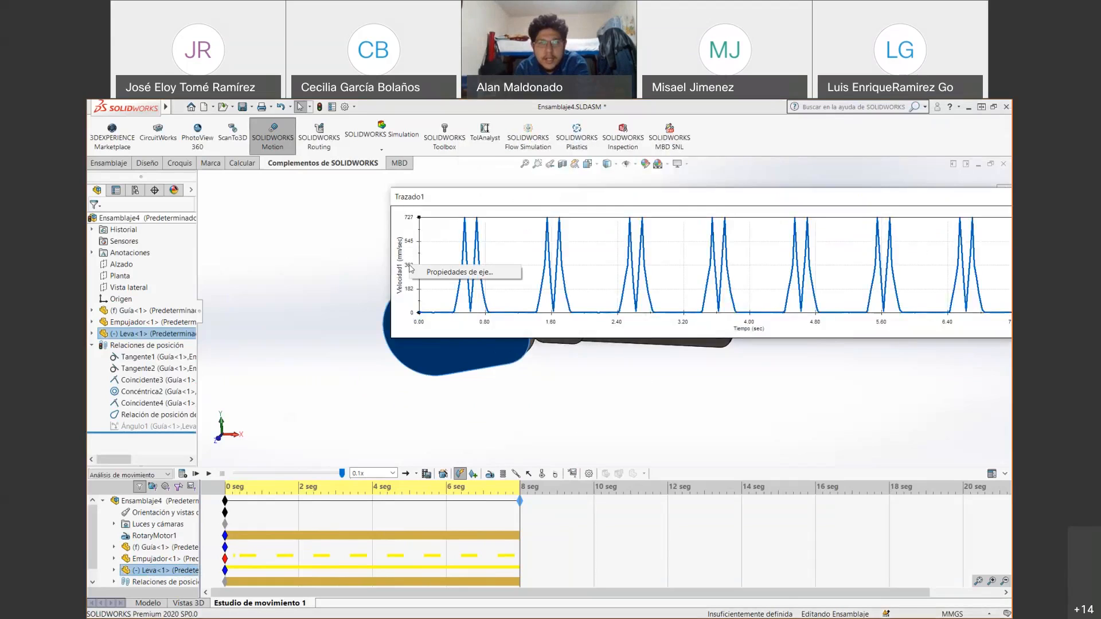
left_click(447, 271)
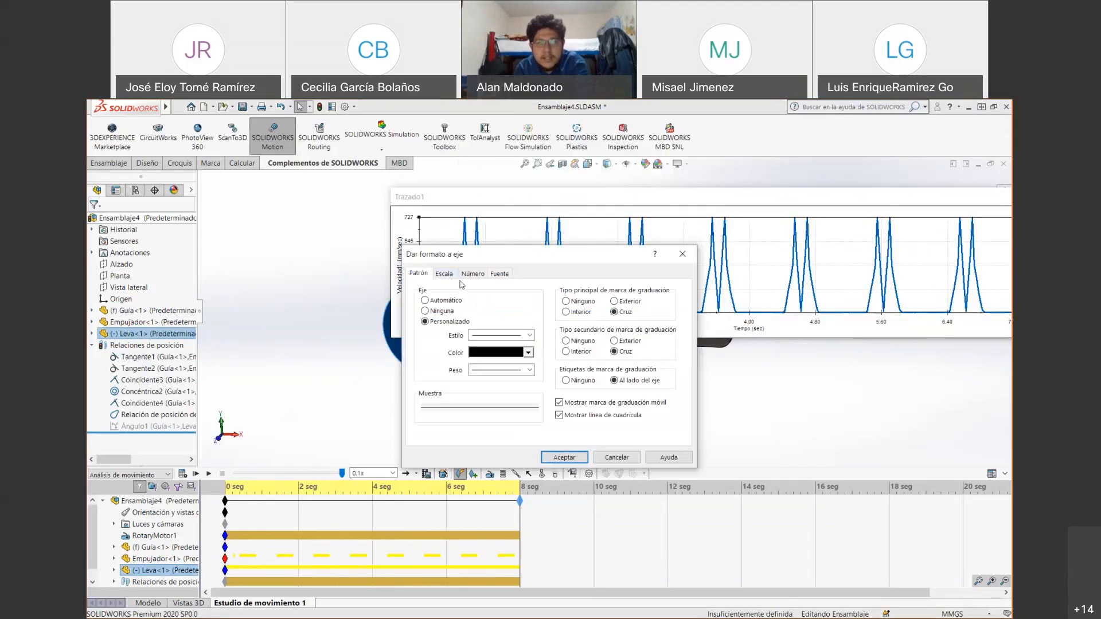
left_click(452, 276)
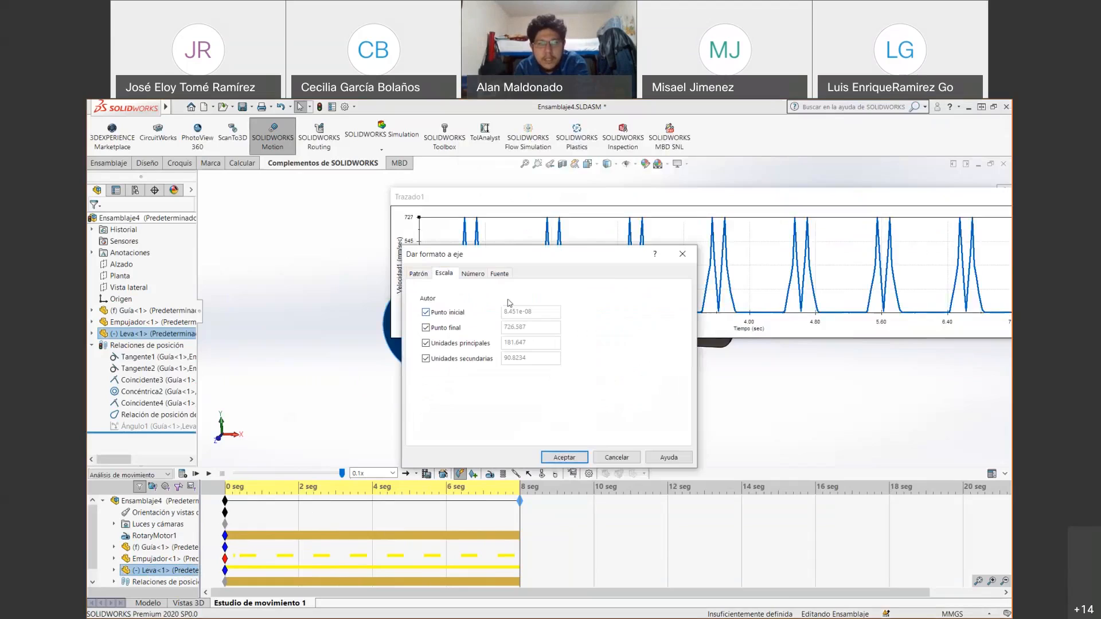
left_click_drag(530, 258, 653, 219)
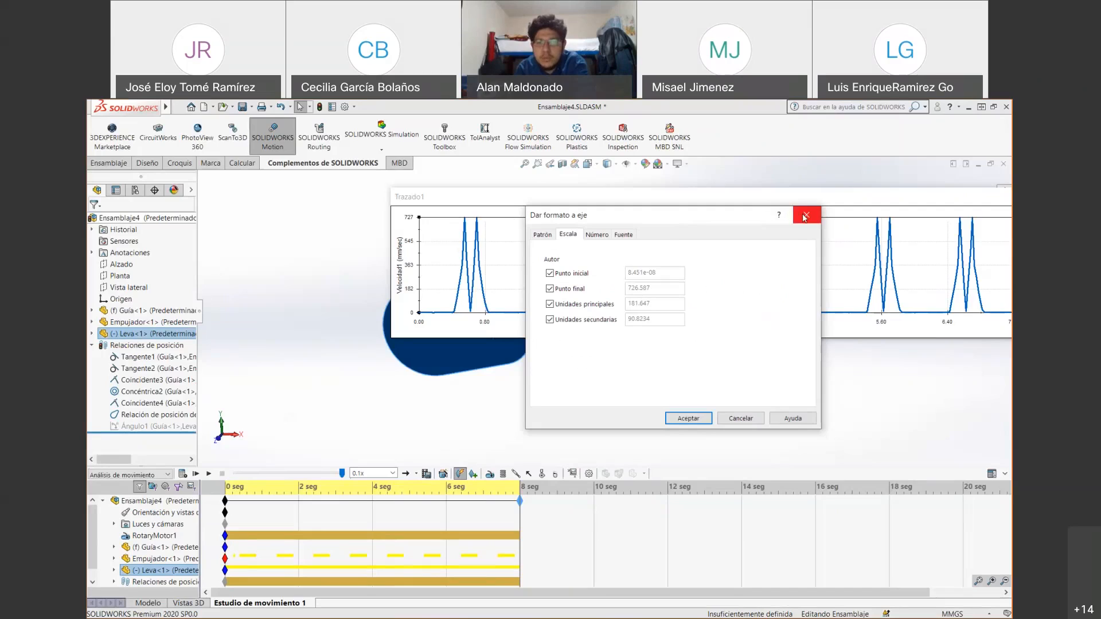
key("ctrl+Tab")
key("ctrl+Tab")
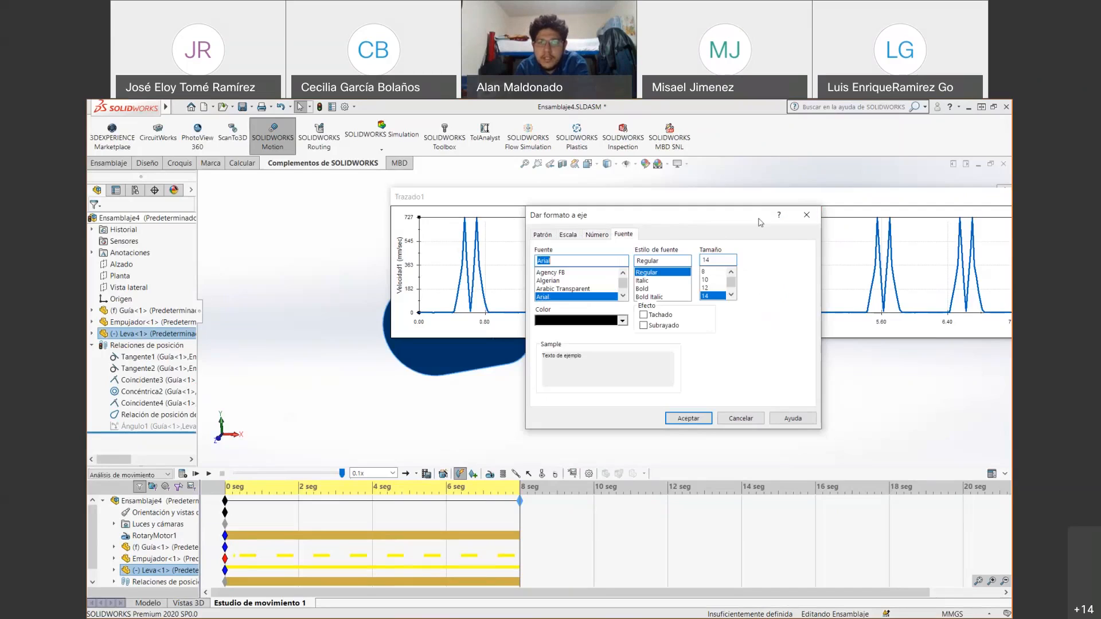
left_click(806, 214)
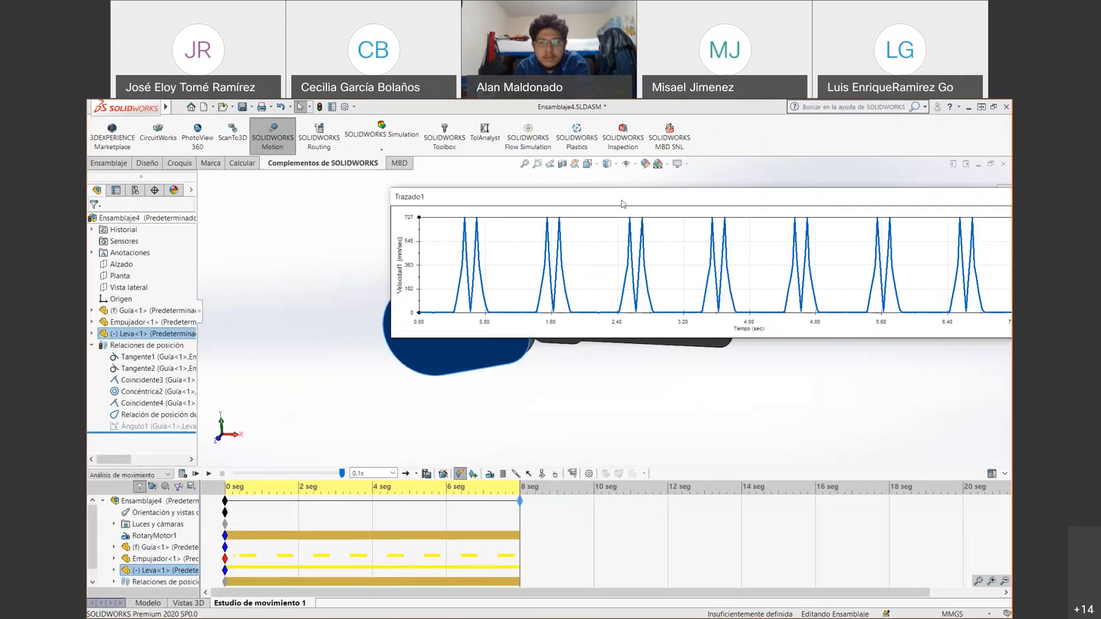
- Bring the whole velocity plot into view and examine the curve's line and marker format without changing it
left_click_drag(468, 250, 315, 290)
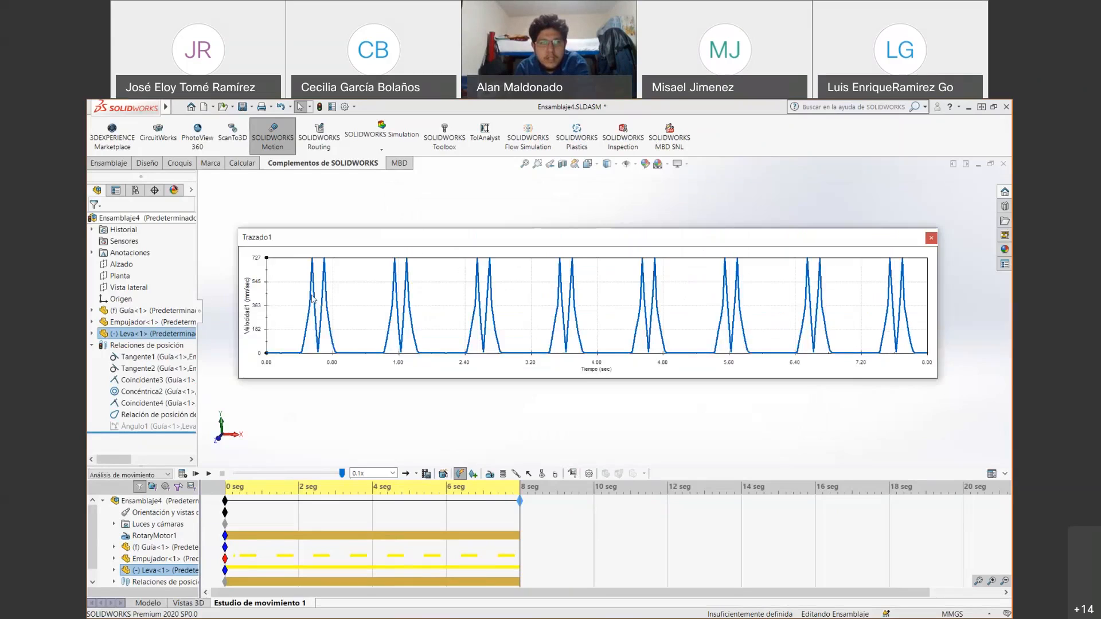
left_click(311, 297)
right_click(311, 297)
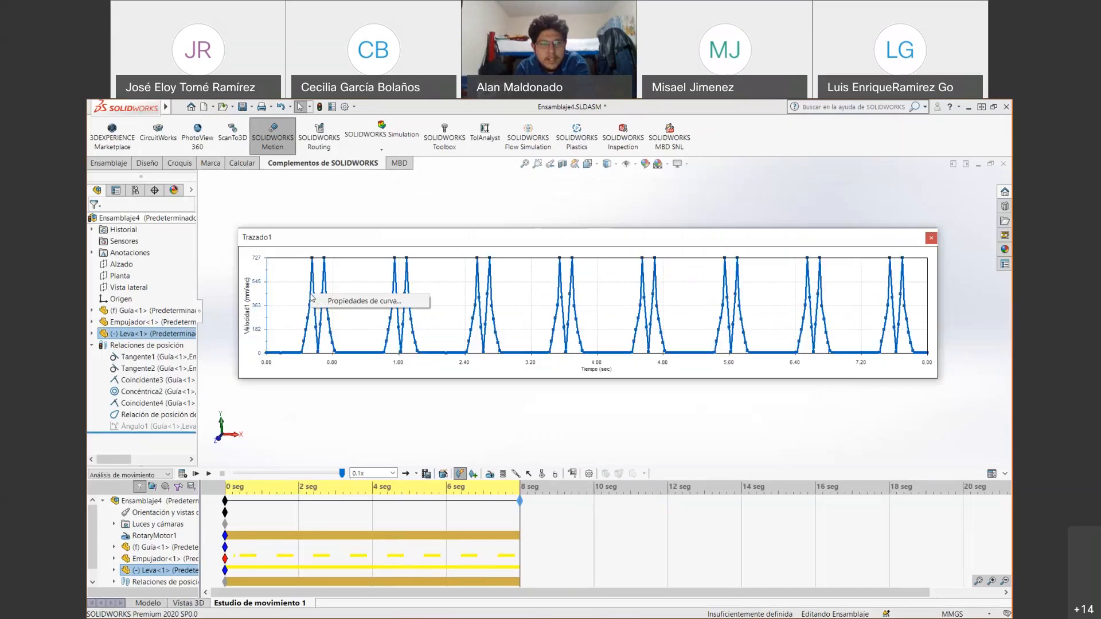
left_click(350, 301)
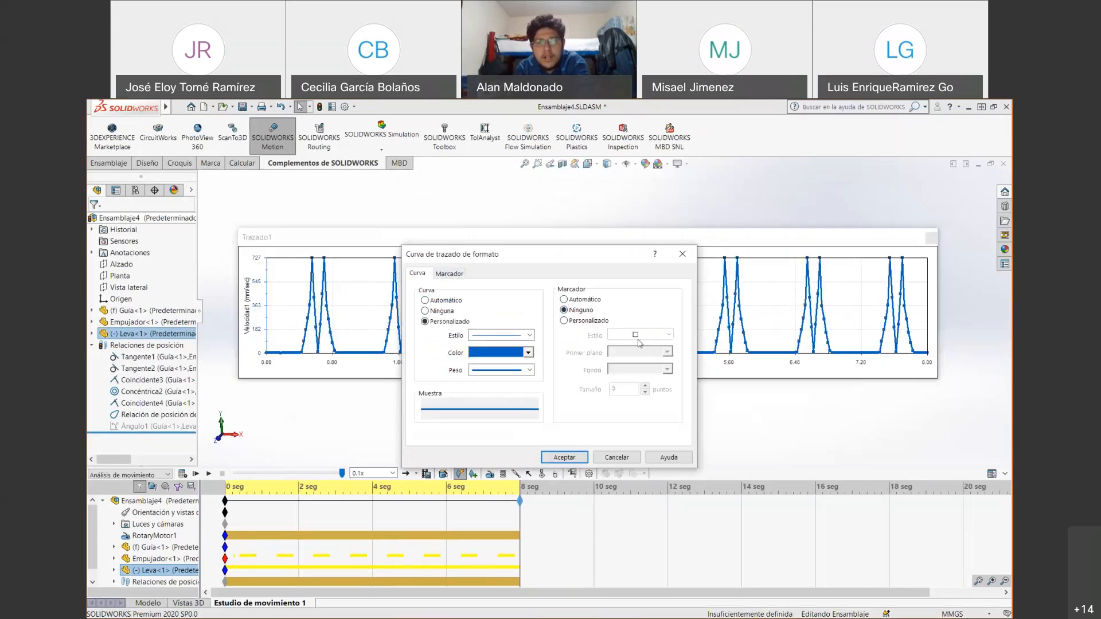
left_click(439, 274)
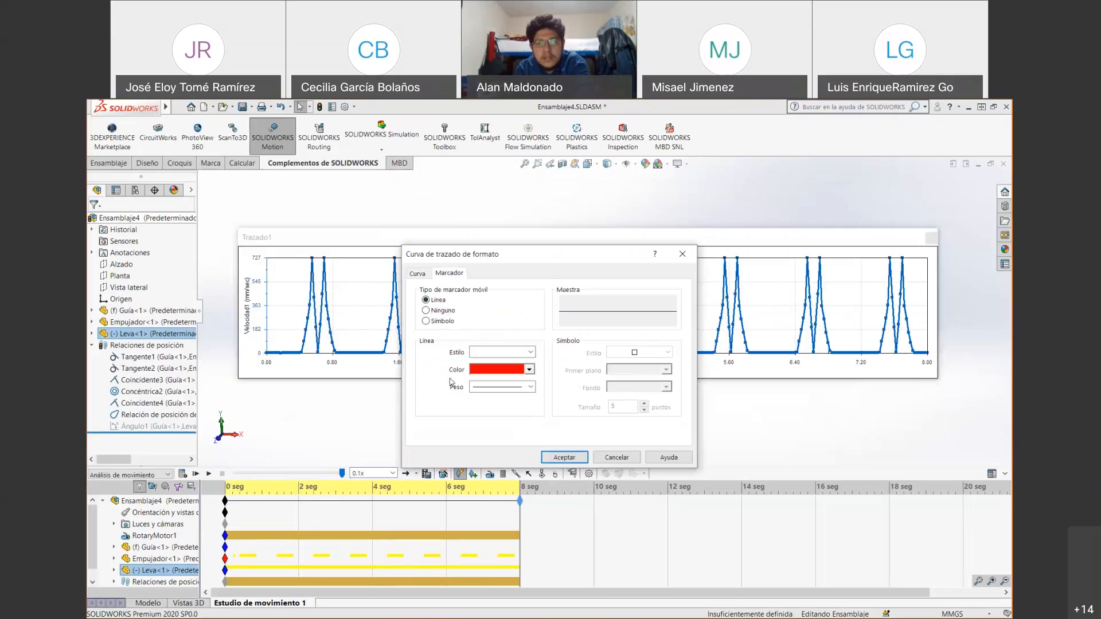
left_click(628, 459)
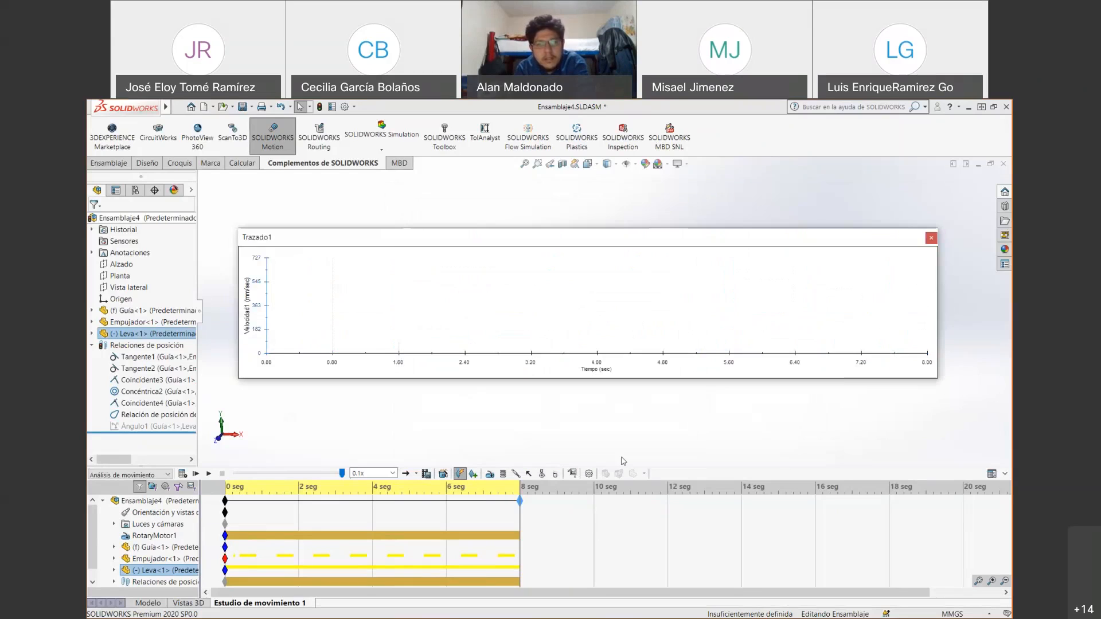
- Export the velocity plot data as Empujador-1.csv into the Ensamblaje 4 folder
right_click(293, 302)
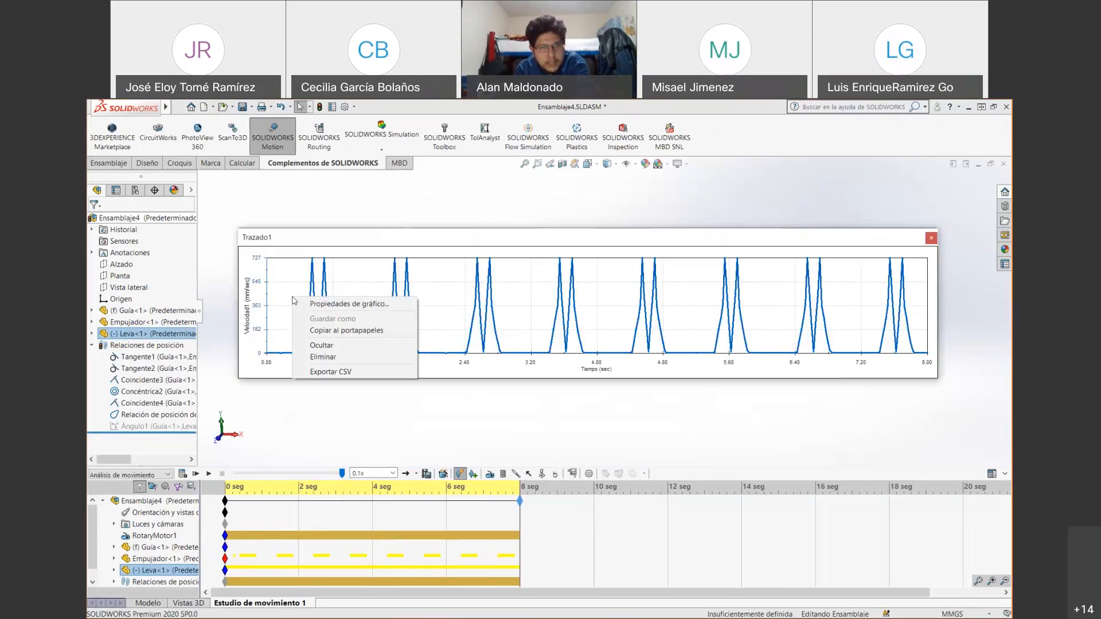
left_click(324, 371)
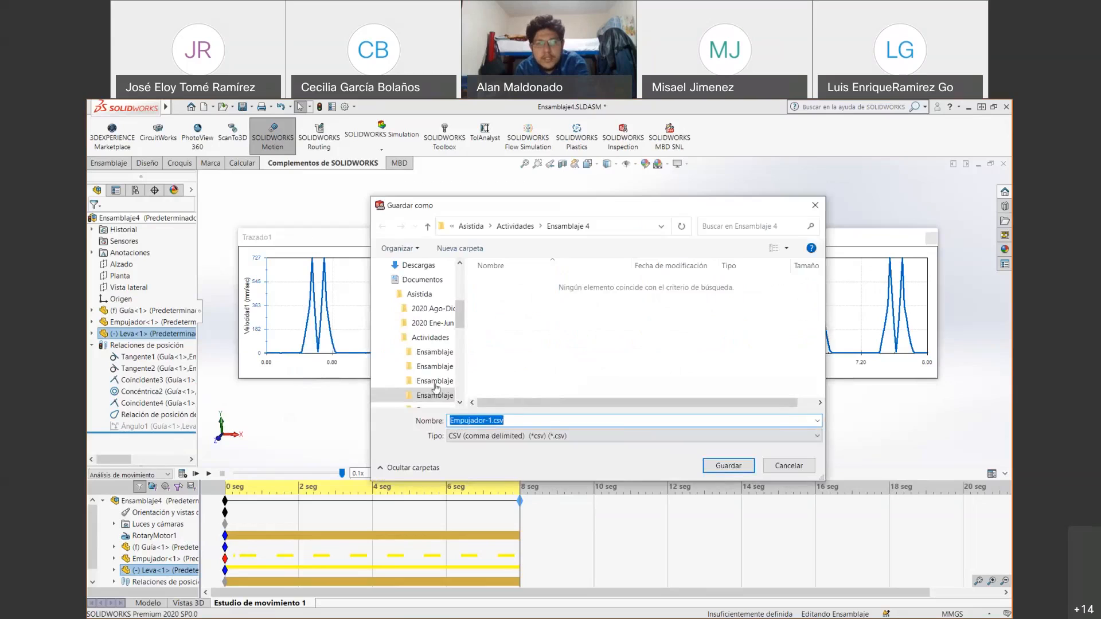
left_click(717, 476)
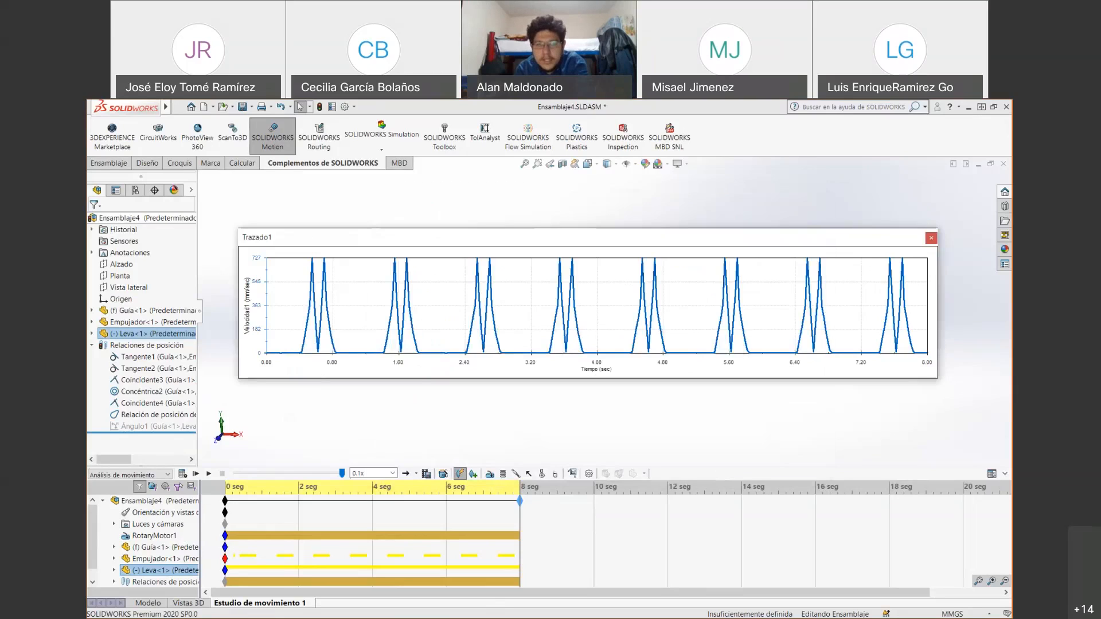
left_click(392, 381)
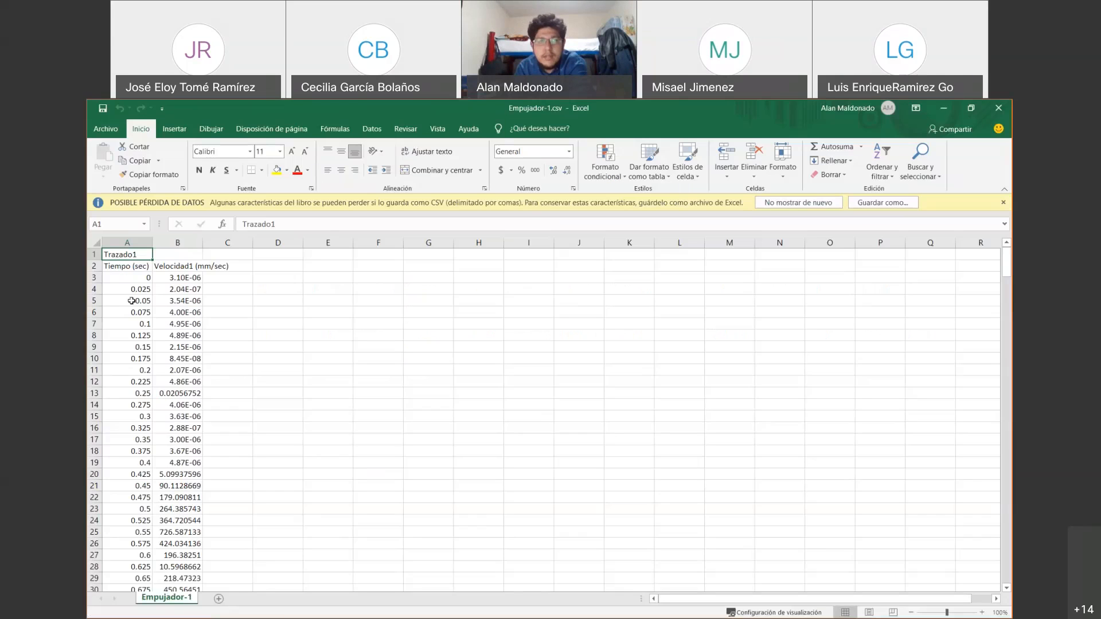
- Fit the velocity column to its contents, dismiss the data-loss notice and examine the exported time and velocity values down the sheet
left_click_drag(129, 277, 195, 597)
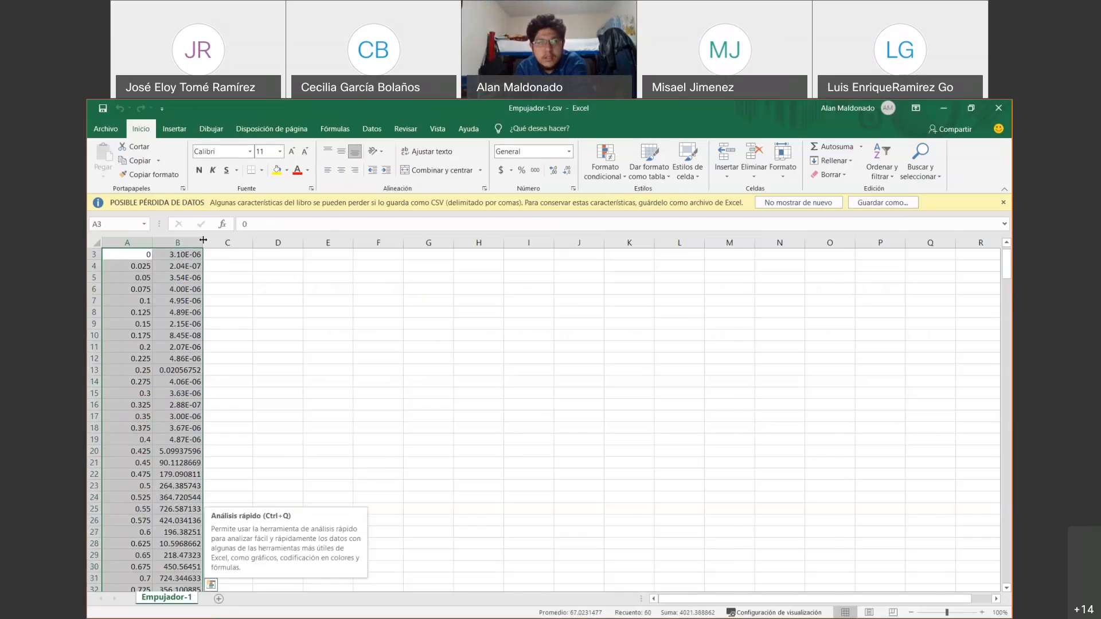
double_click(202, 241)
scroll(152, 367, "down", 3)
scroll(152, 368, "down", 14)
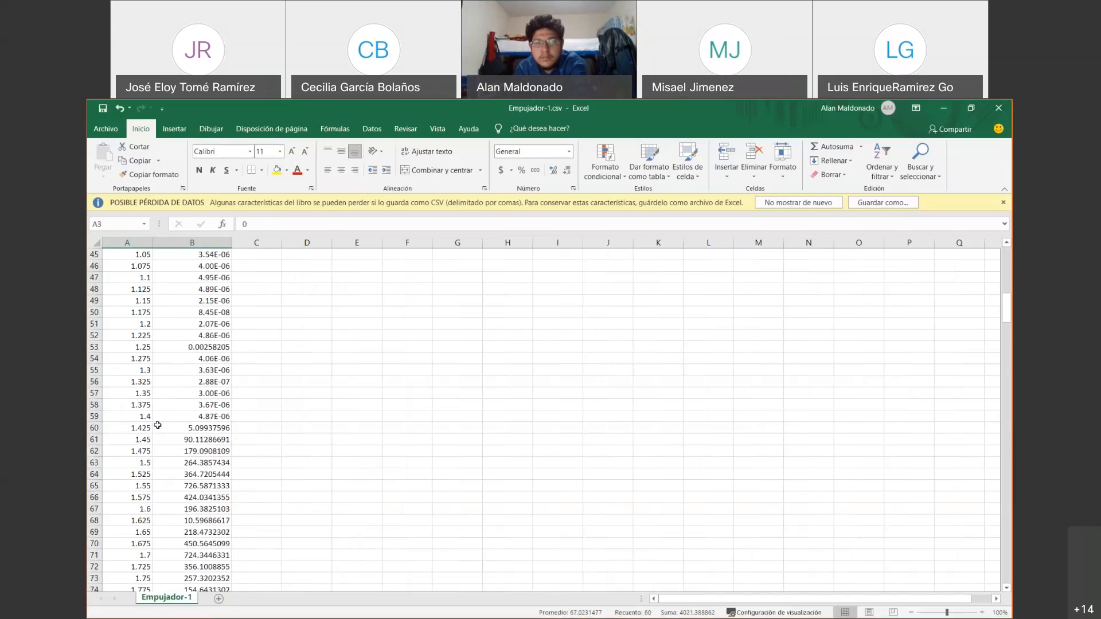
scroll(158, 425, "down", 14)
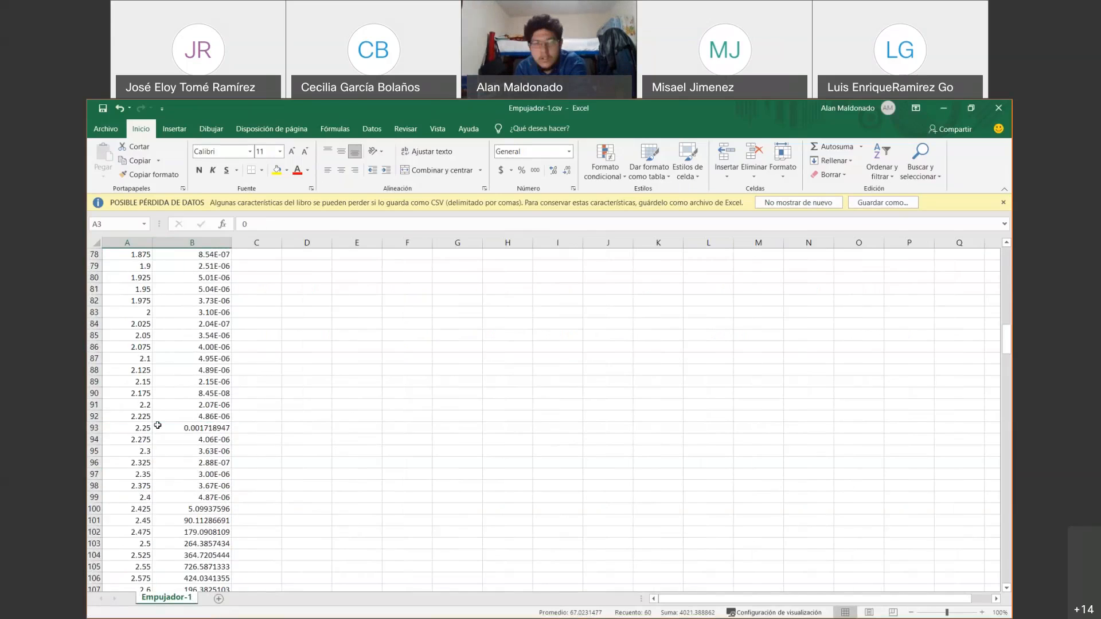
scroll(158, 425, "down", 7)
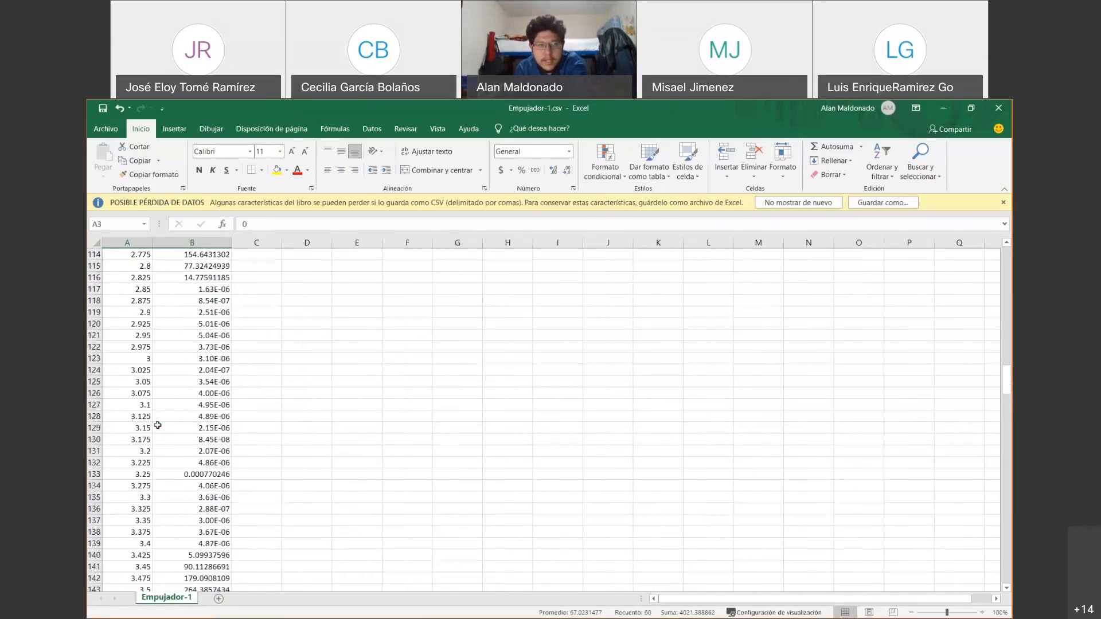
scroll(158, 425, "down", 6)
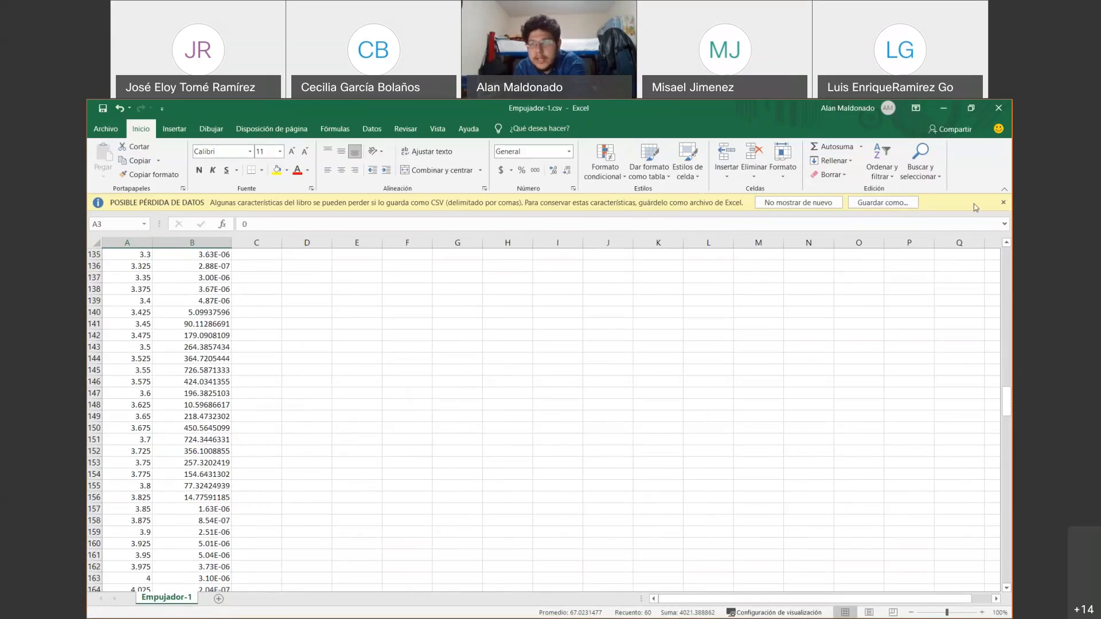
left_click(1002, 203)
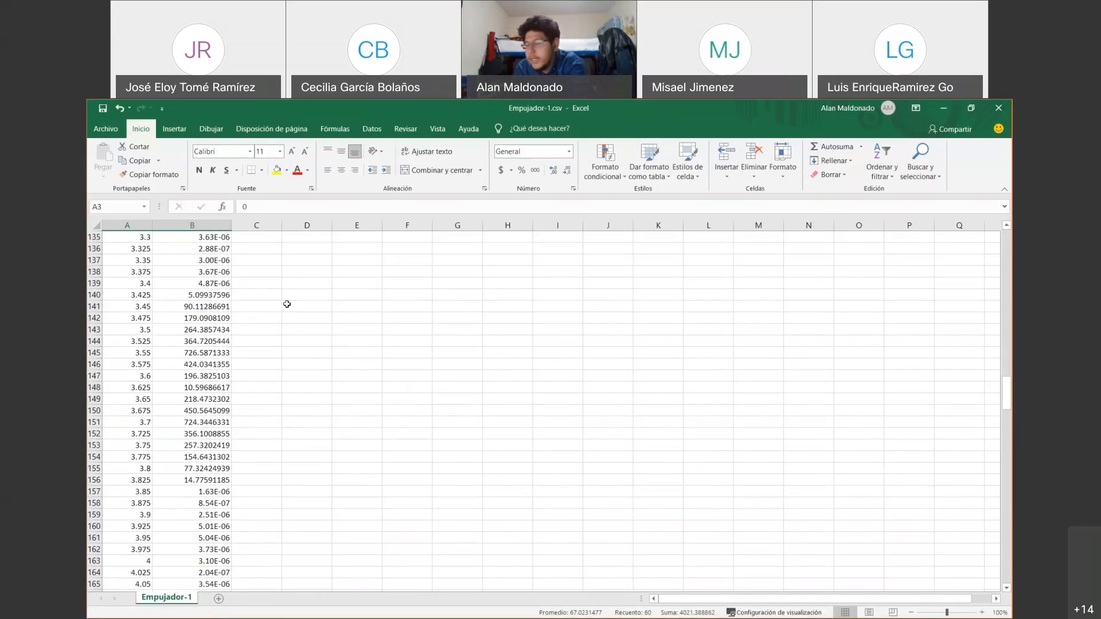
scroll(321, 347, "up", 11)
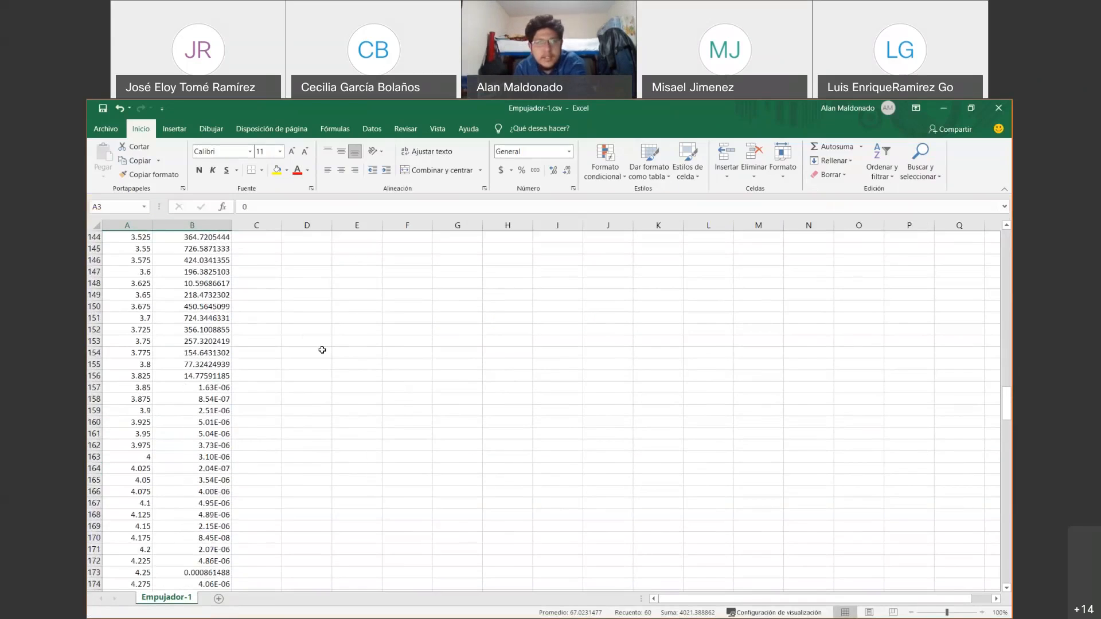
scroll(168, 344, "up", 20)
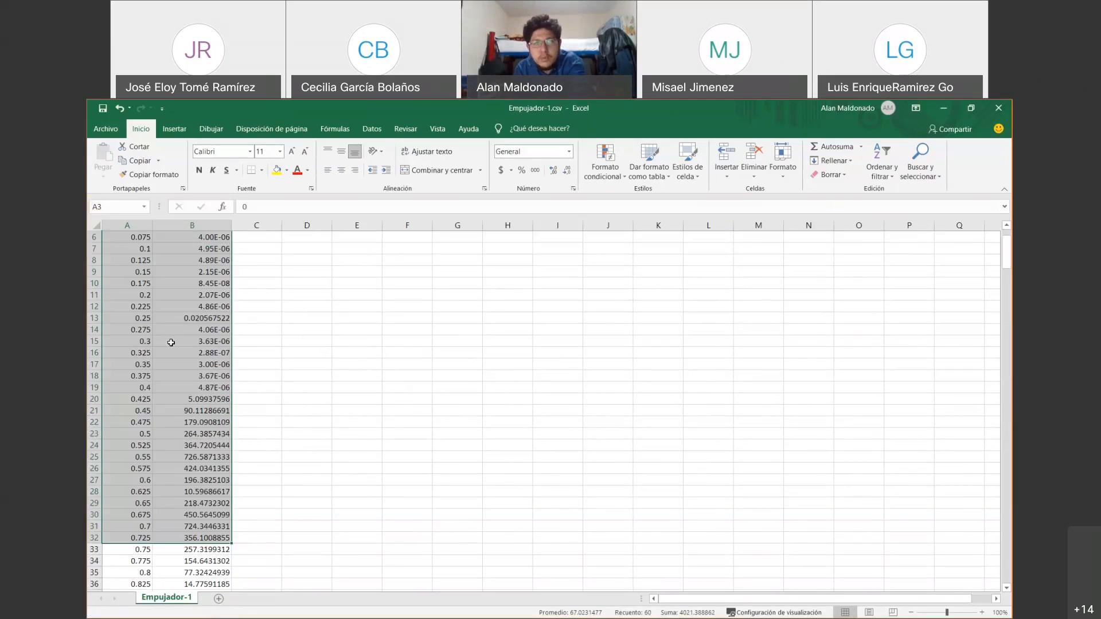
- Close the Empujador-1.csv workbook and switch back to the Ensamblaje4 assembly in SOLIDWORKS
left_click(1001, 108)
left_click(582, 384)
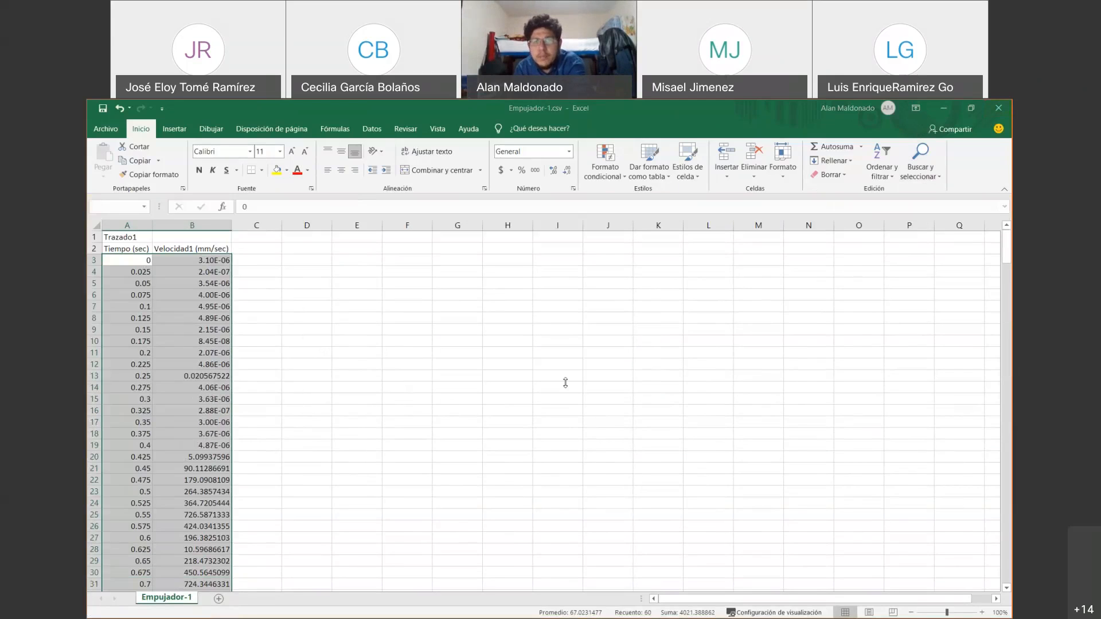
key("alt+Tab")
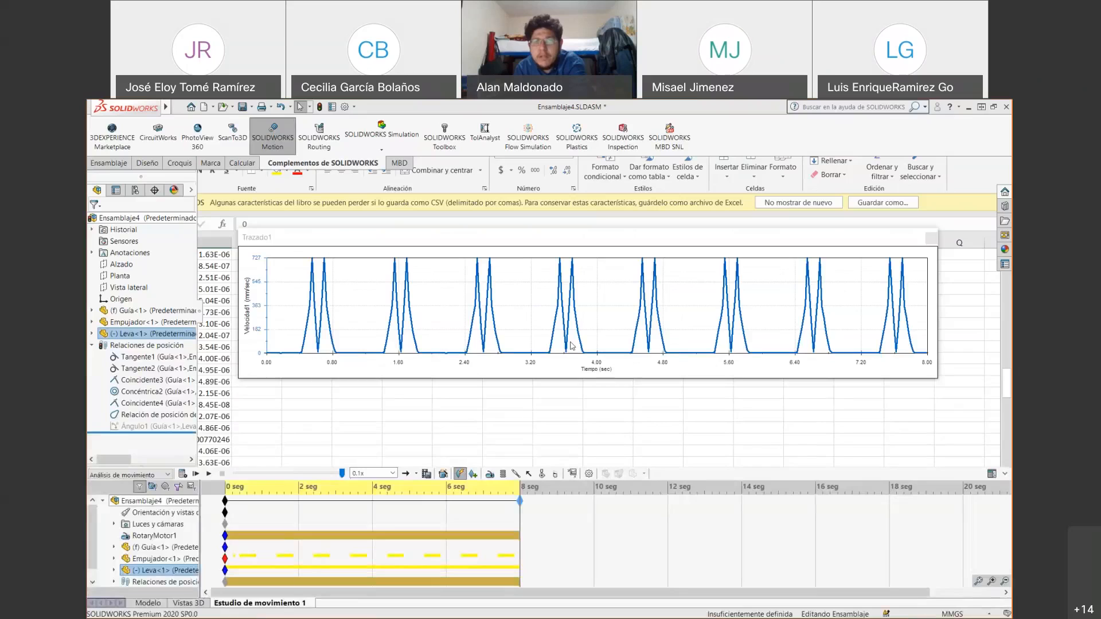
- Close the velocity plot, show it again from the motion study's results, and close it once more
left_click(931, 241)
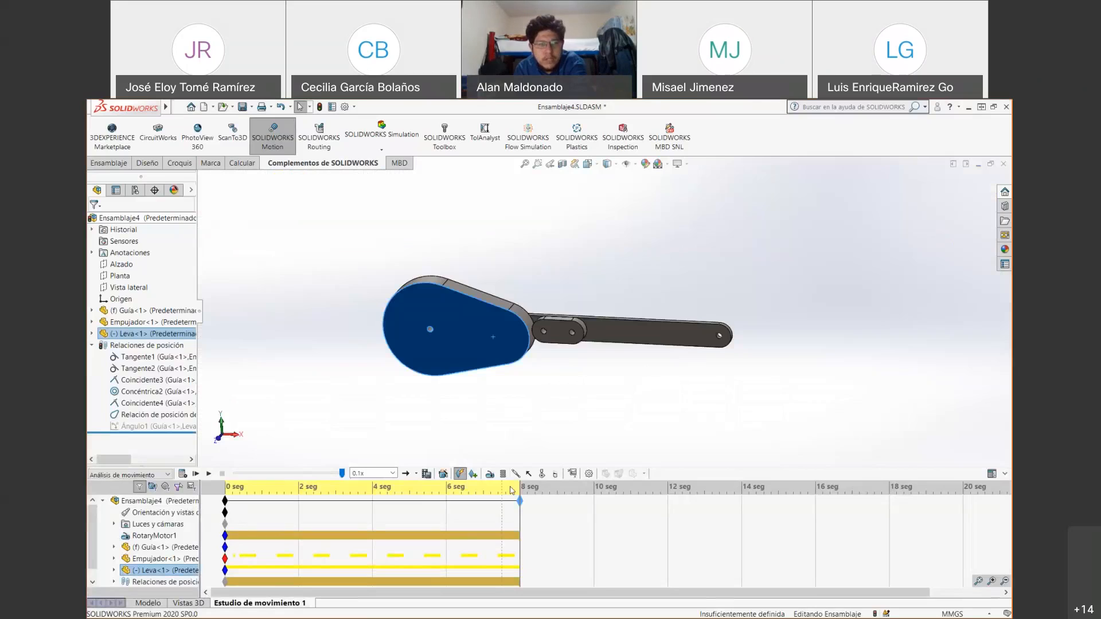
scroll(149, 536, "down", 1)
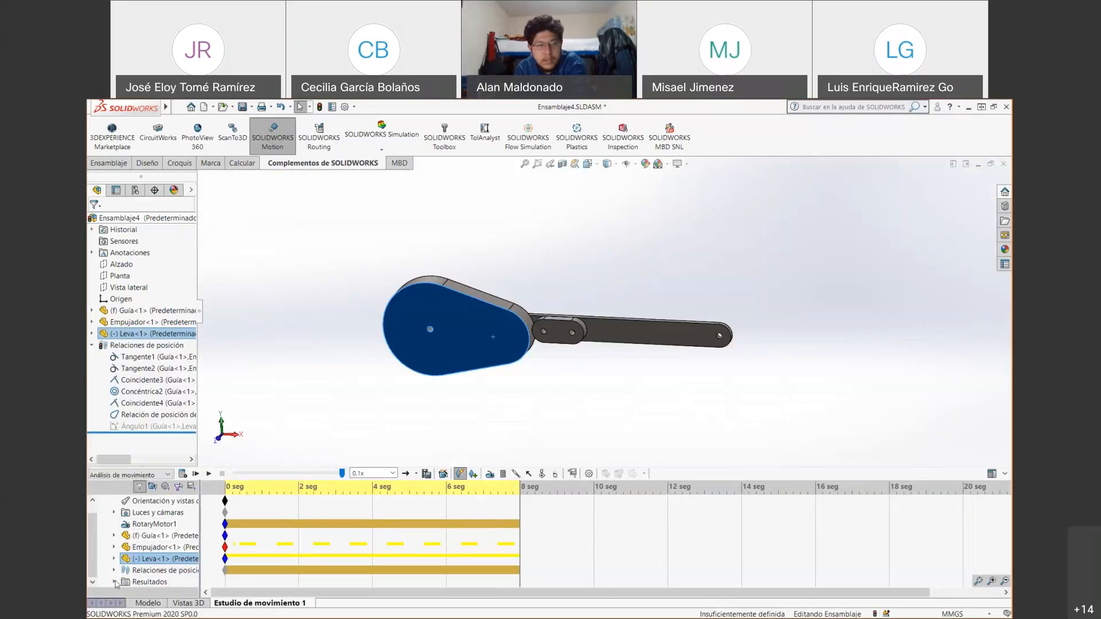
left_click(115, 583)
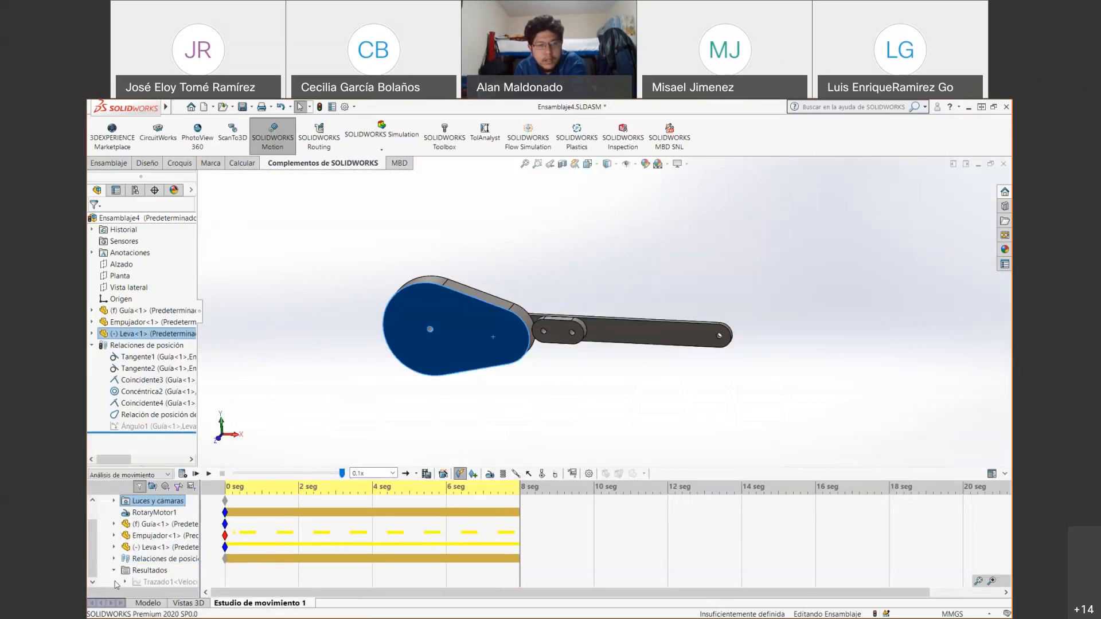
right_click(155, 582)
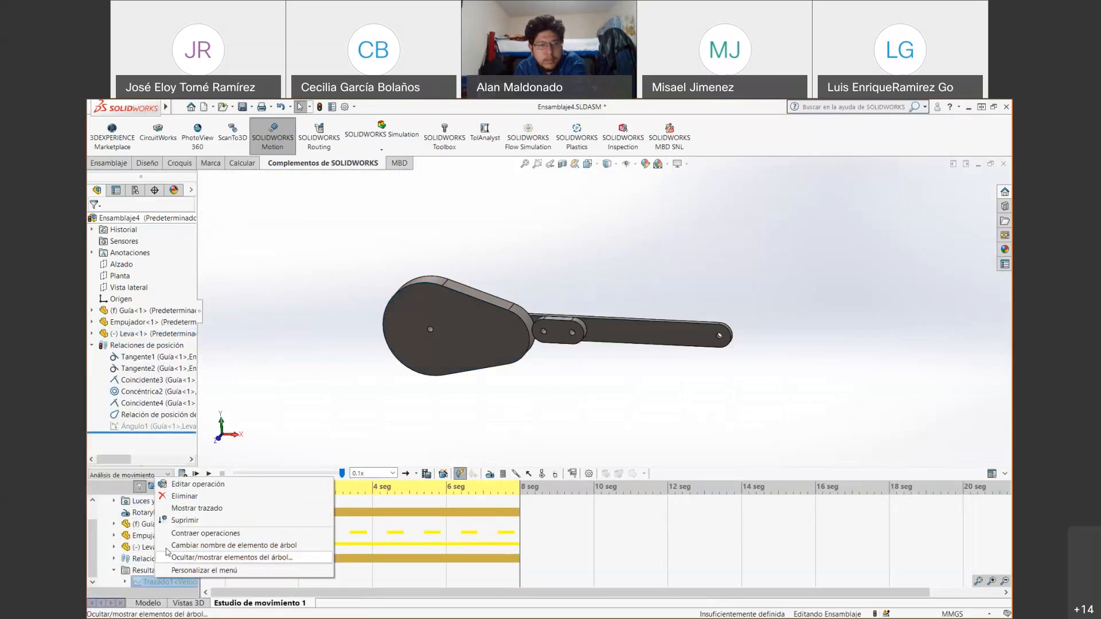
left_click(197, 508)
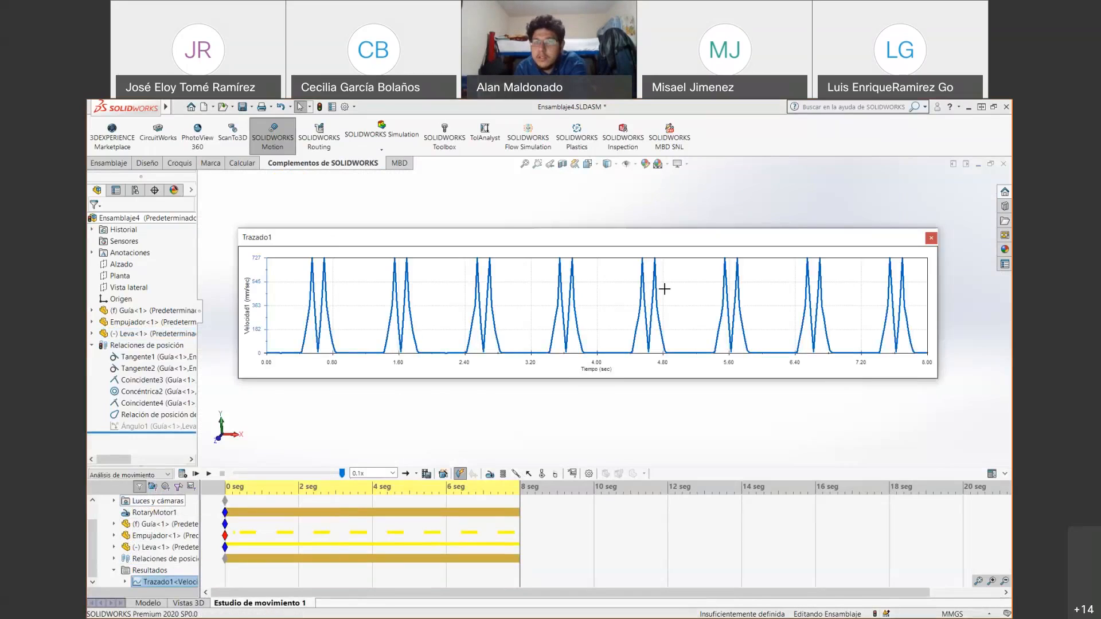
left_click(931, 239)
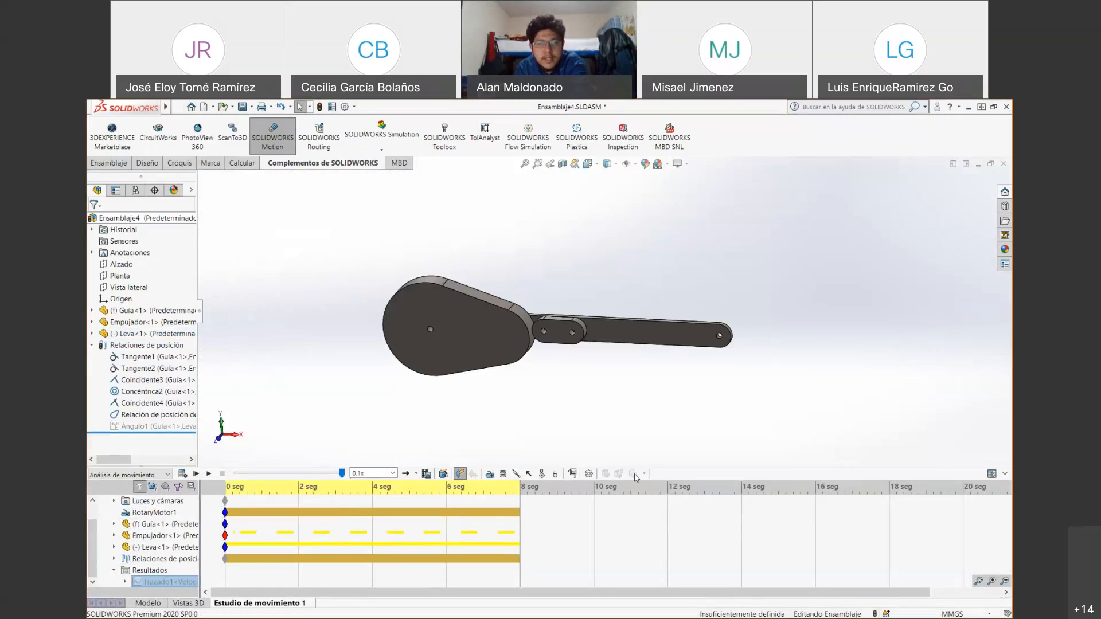
- Start a new result plot in the displacement/velocity/acceleration category, using linear displacement and its magnitude
left_click(572, 474)
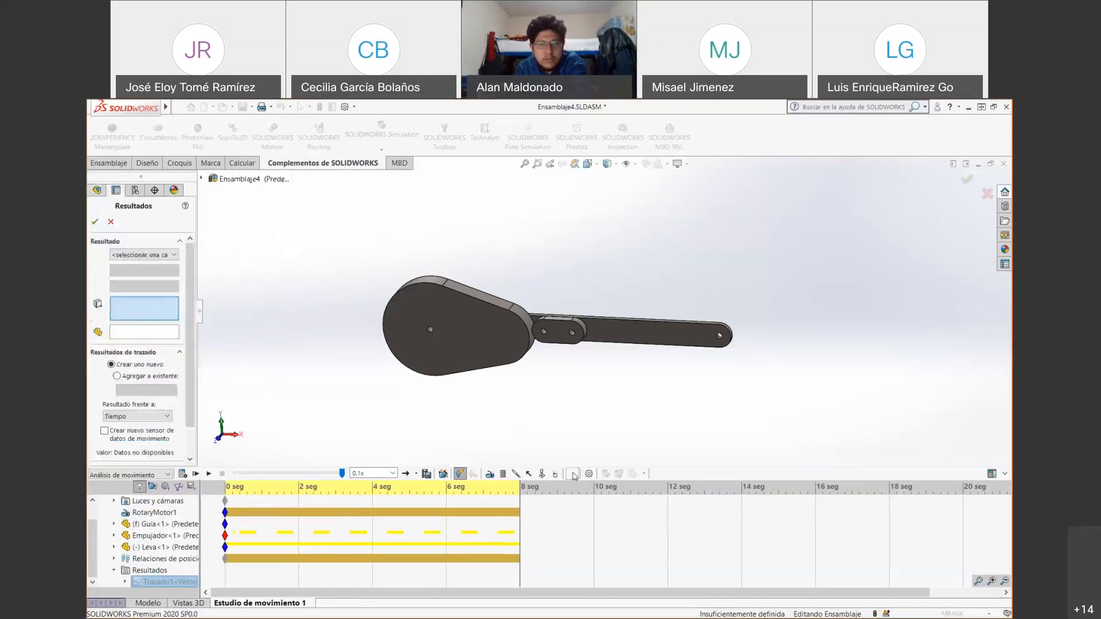
left_click(154, 256)
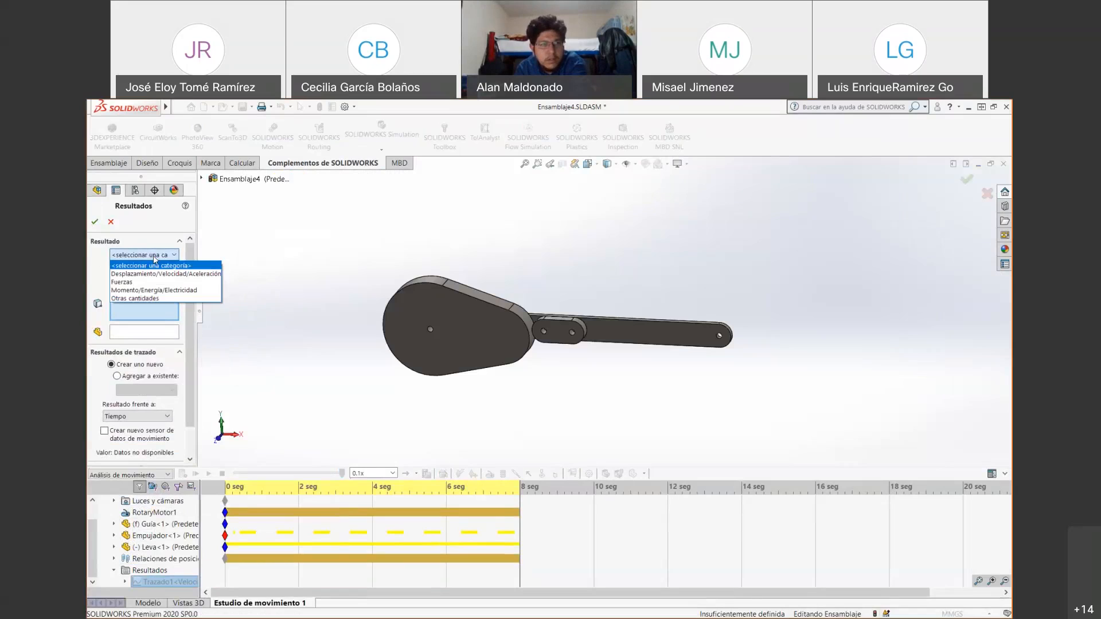
left_click(156, 274)
left_click(154, 270)
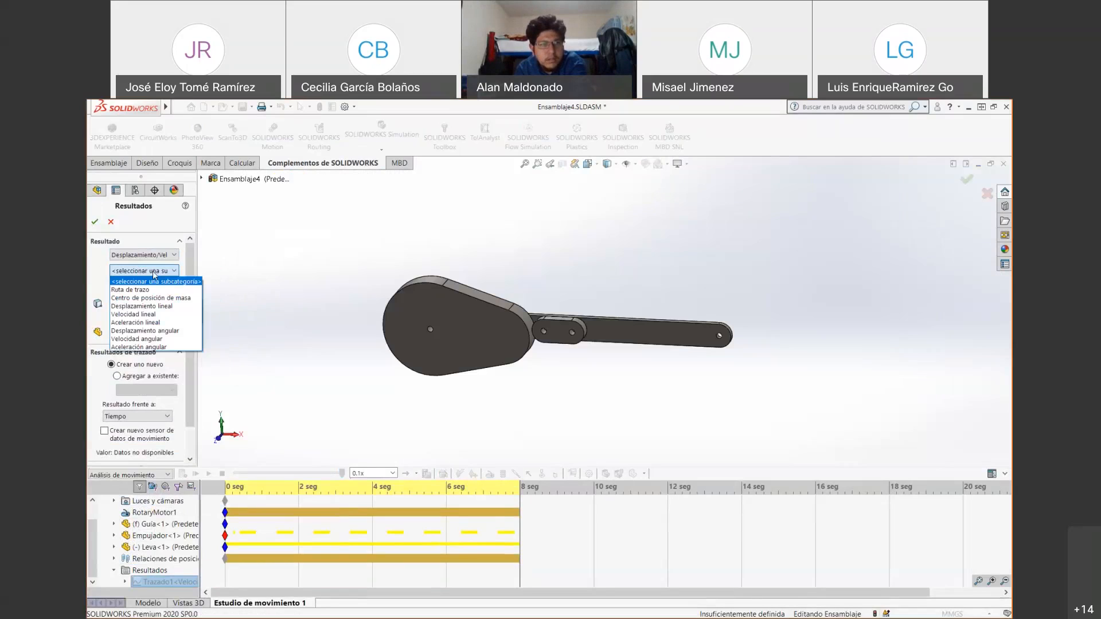
left_click(152, 307)
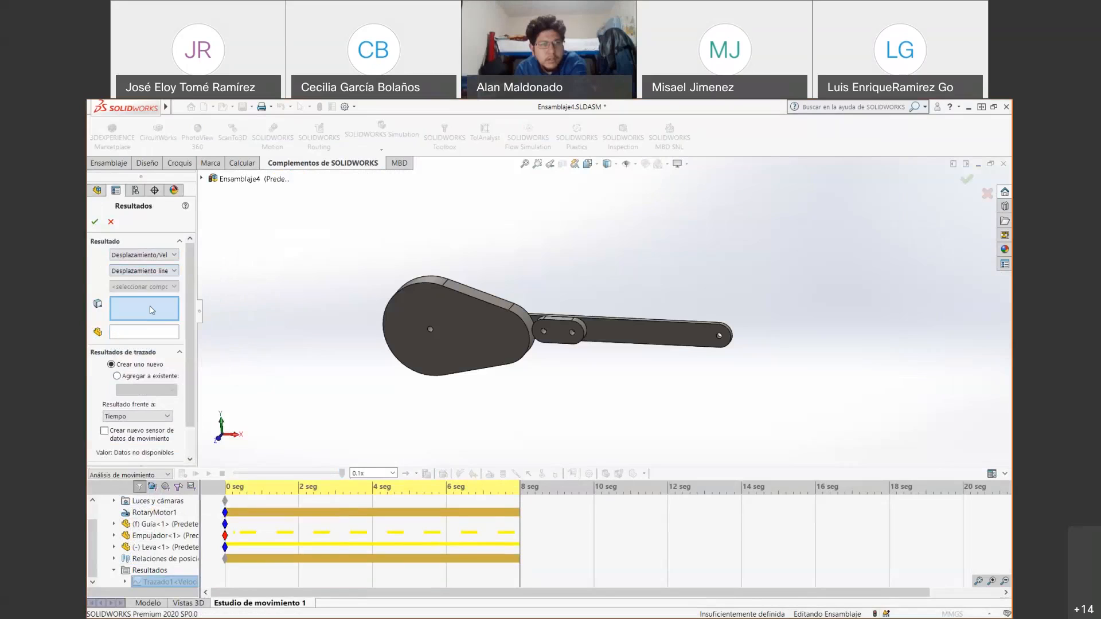
left_click(144, 286)
left_click(138, 331)
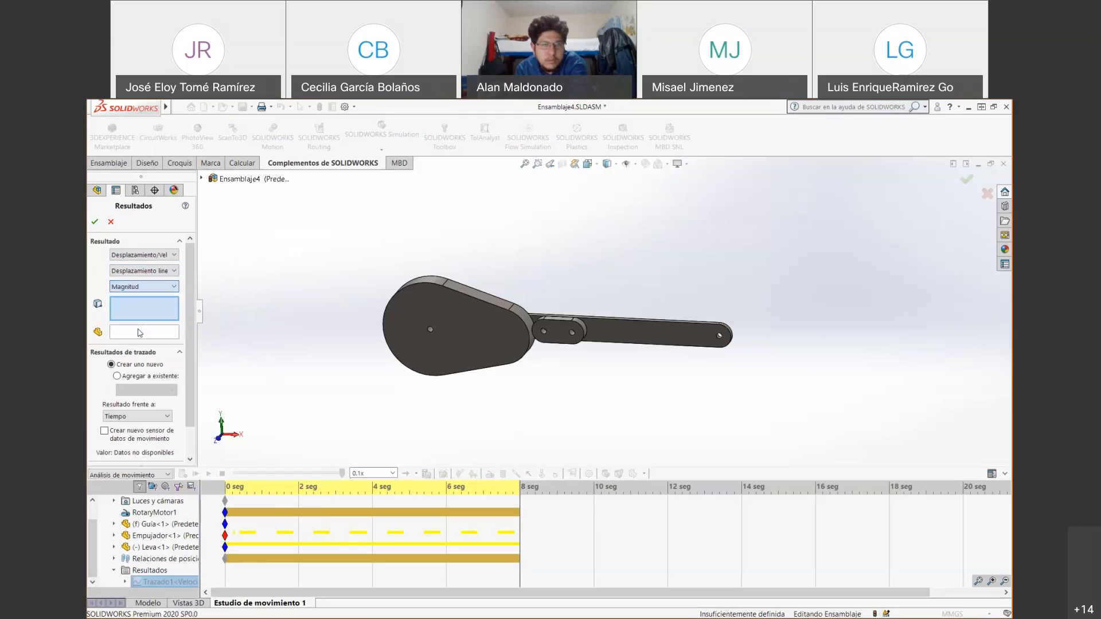
- Plot the displacement against time for the face of the follower's hole nearest the cam
scroll(569, 335, "down", 6)
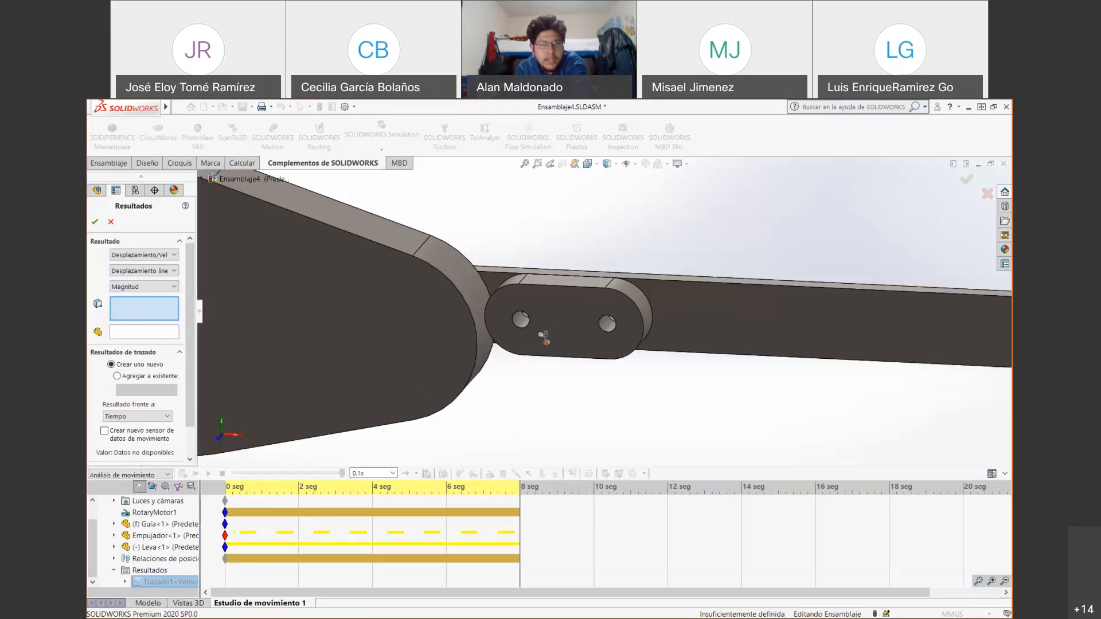
left_click(524, 315)
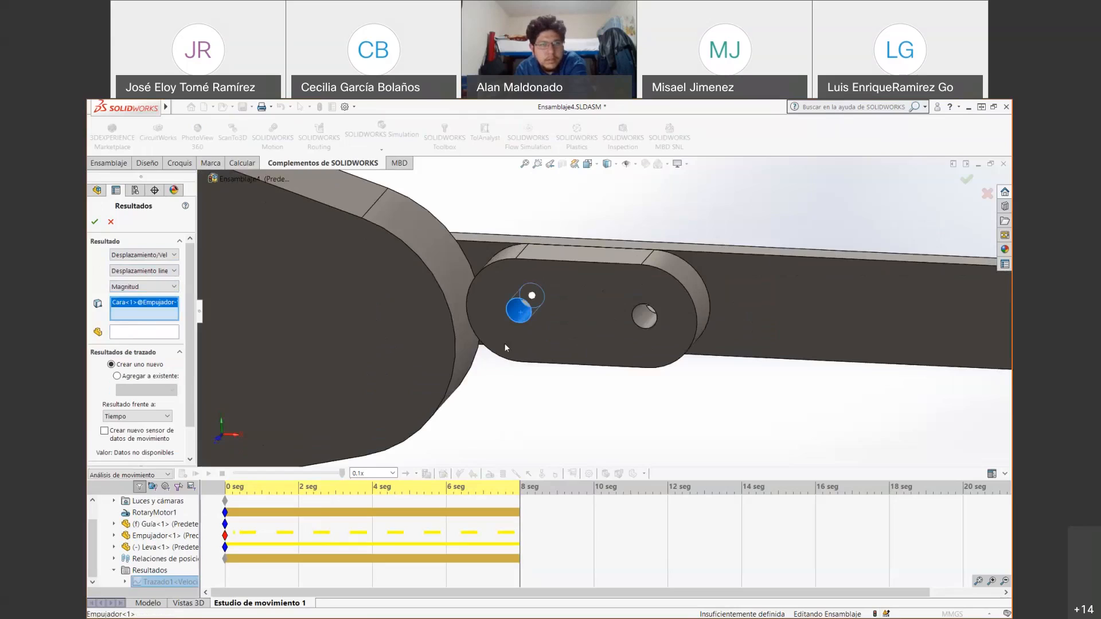
scroll(605, 309, "up", 2)
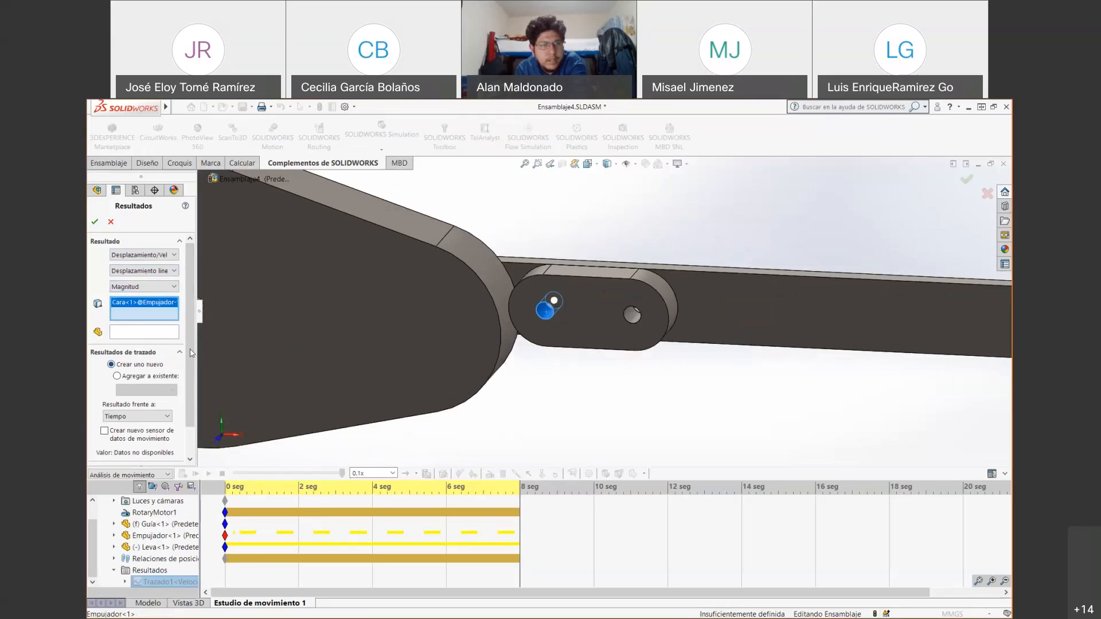
left_click_drag(187, 341, 189, 372)
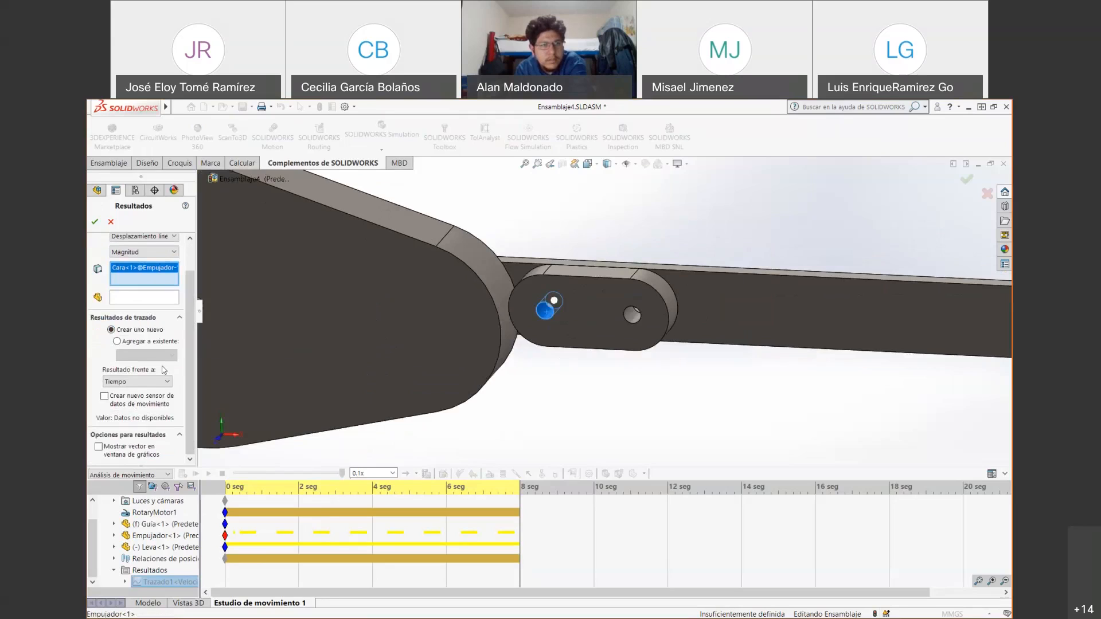
left_click(163, 383)
left_click(134, 393)
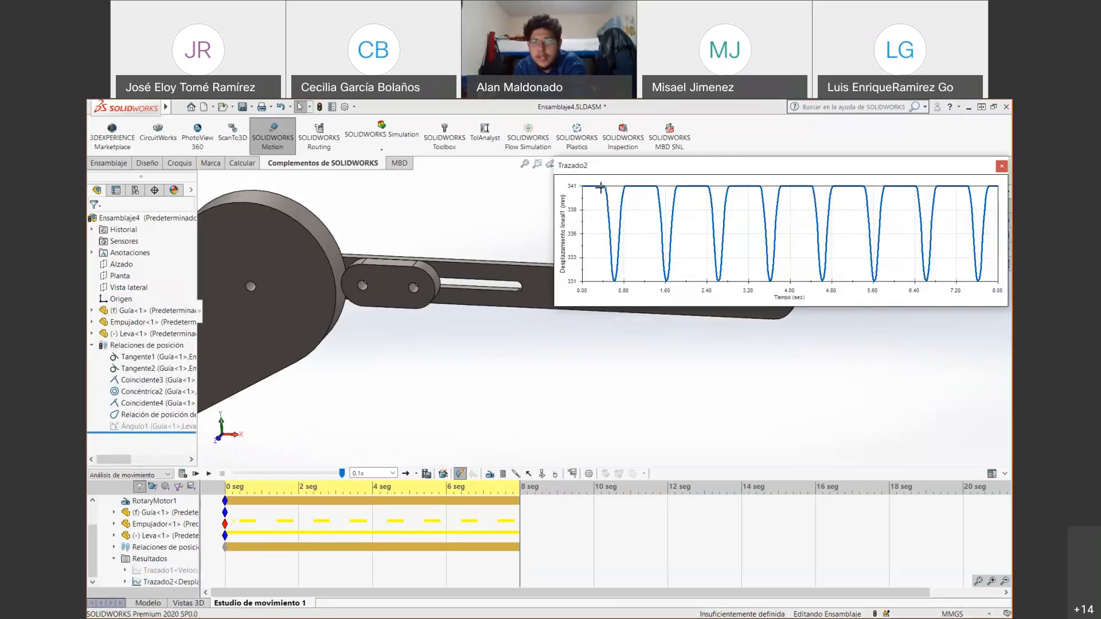
- Set the end point of the displacement plot's vertical axis to 400
right_click(572, 191)
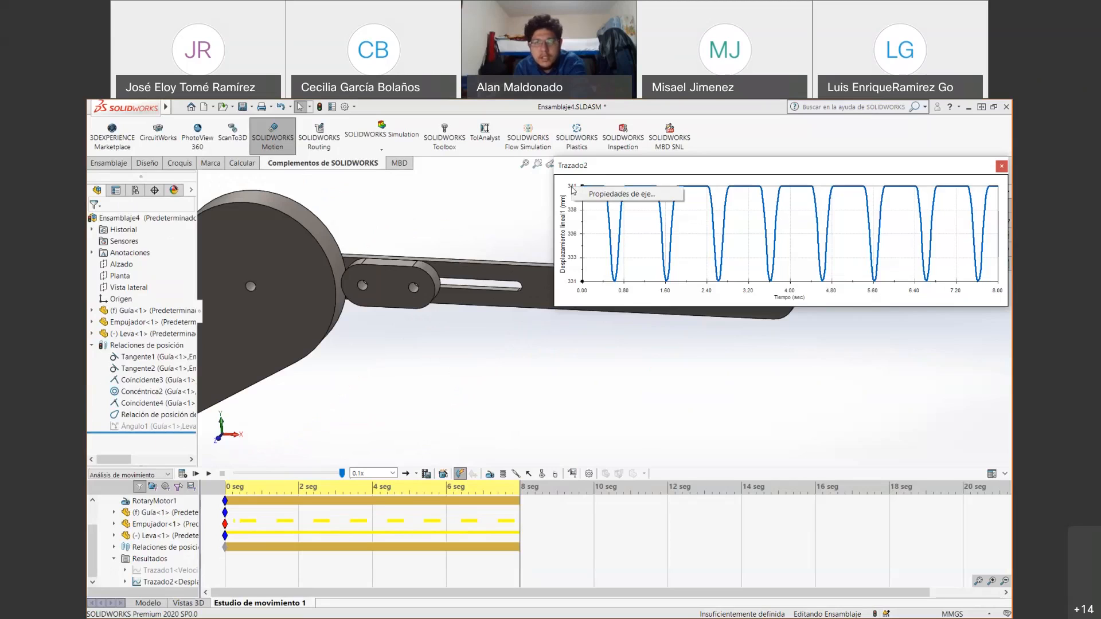
left_click(583, 195)
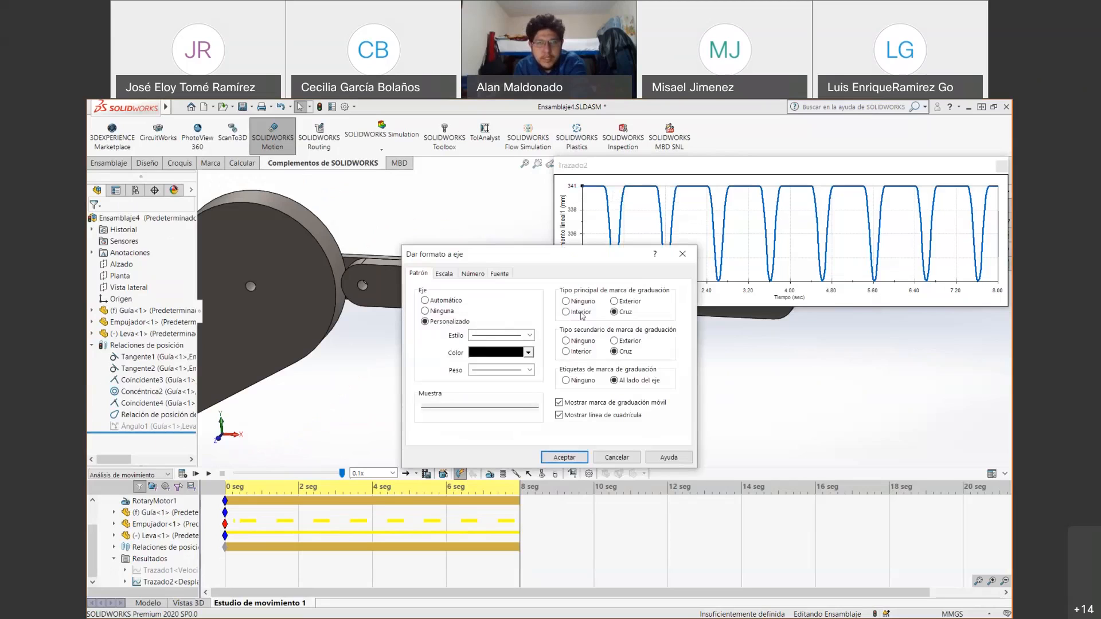
left_click(445, 274)
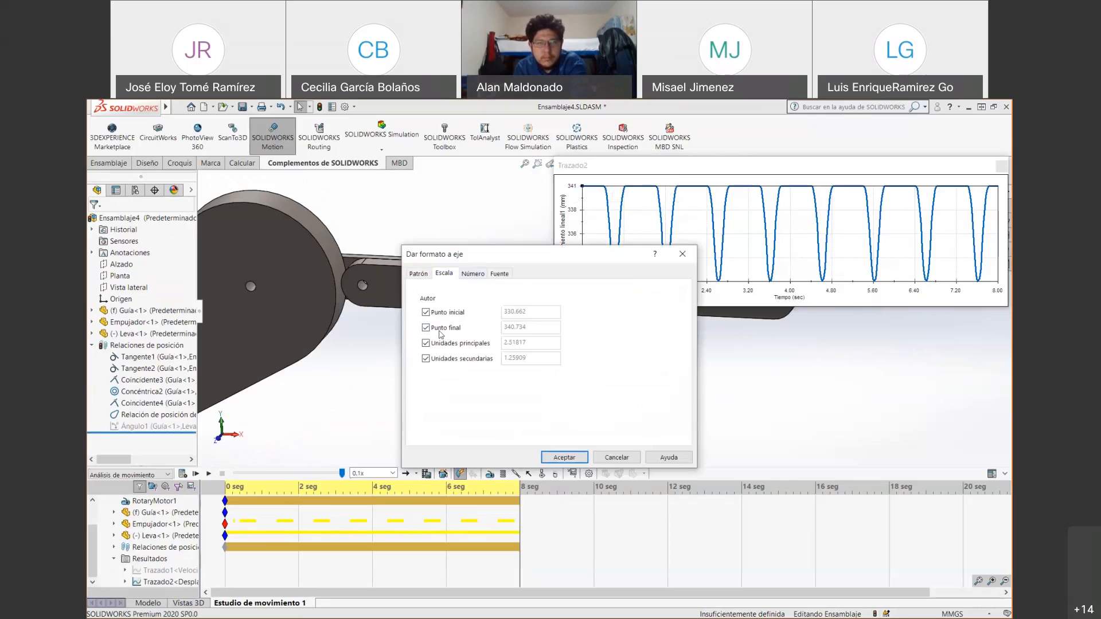
left_click(440, 330)
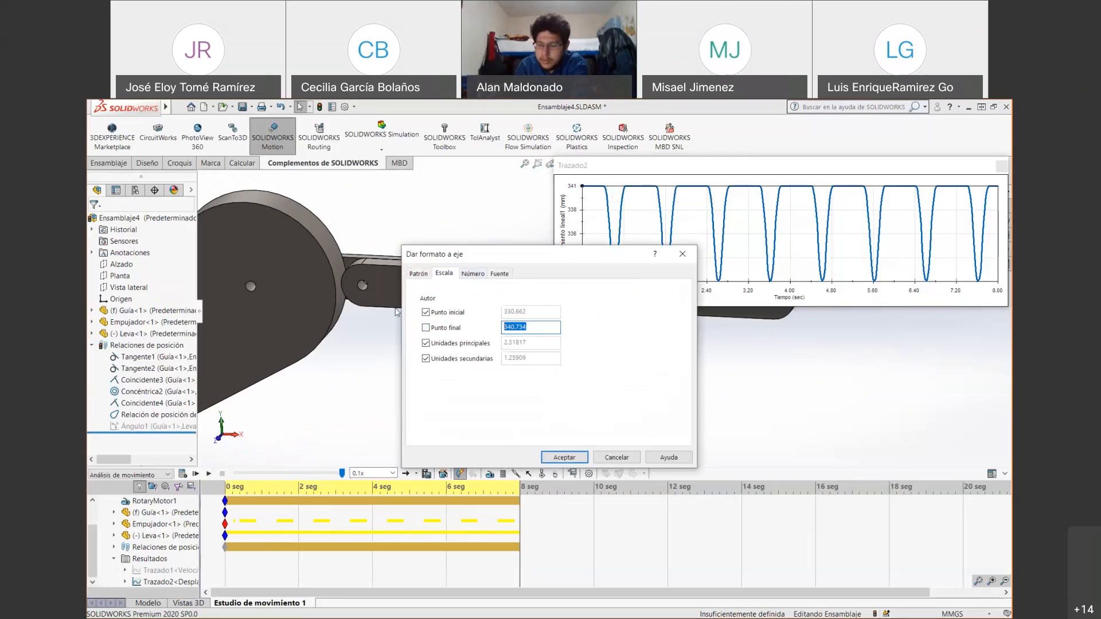
type("400")
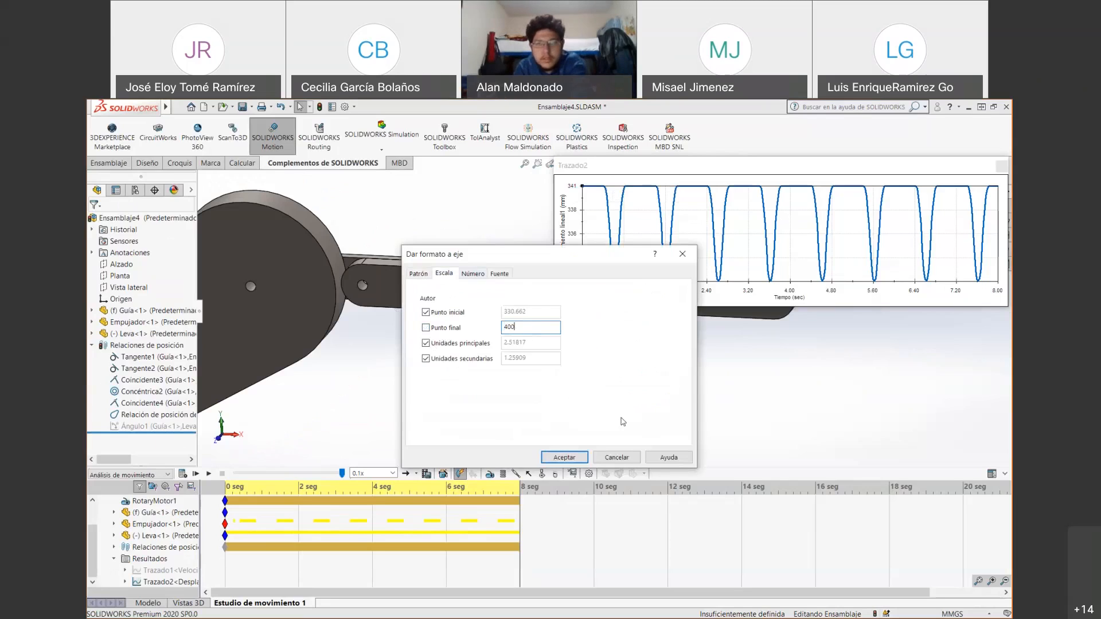
left_click(580, 460)
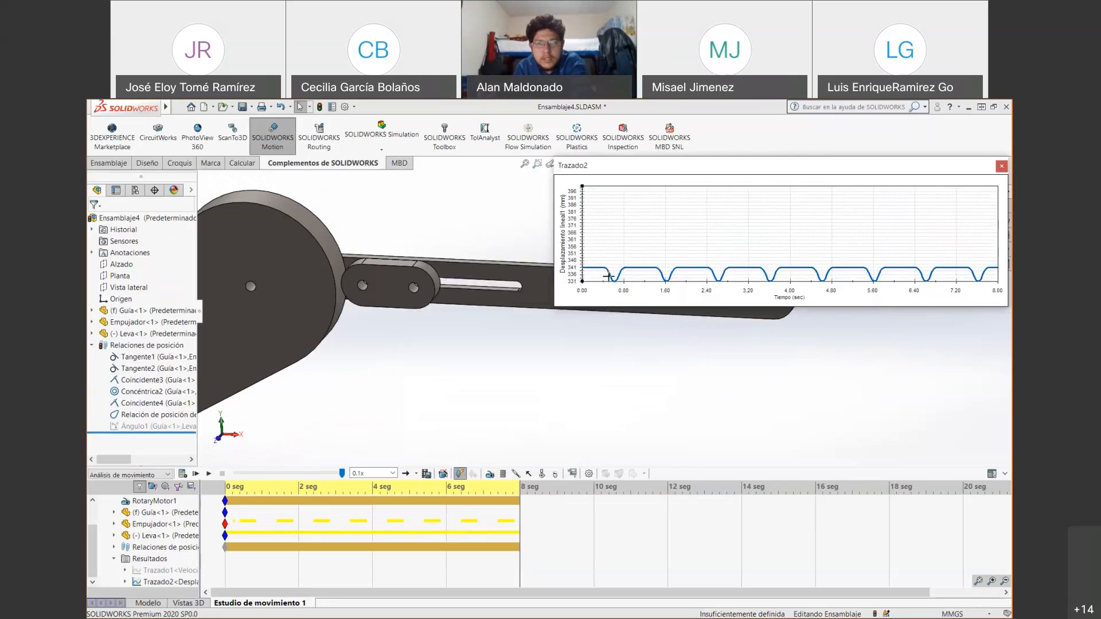
- Restore the automatic end point on the displacement plot's vertical axis
right_click(575, 240)
left_click(583, 246)
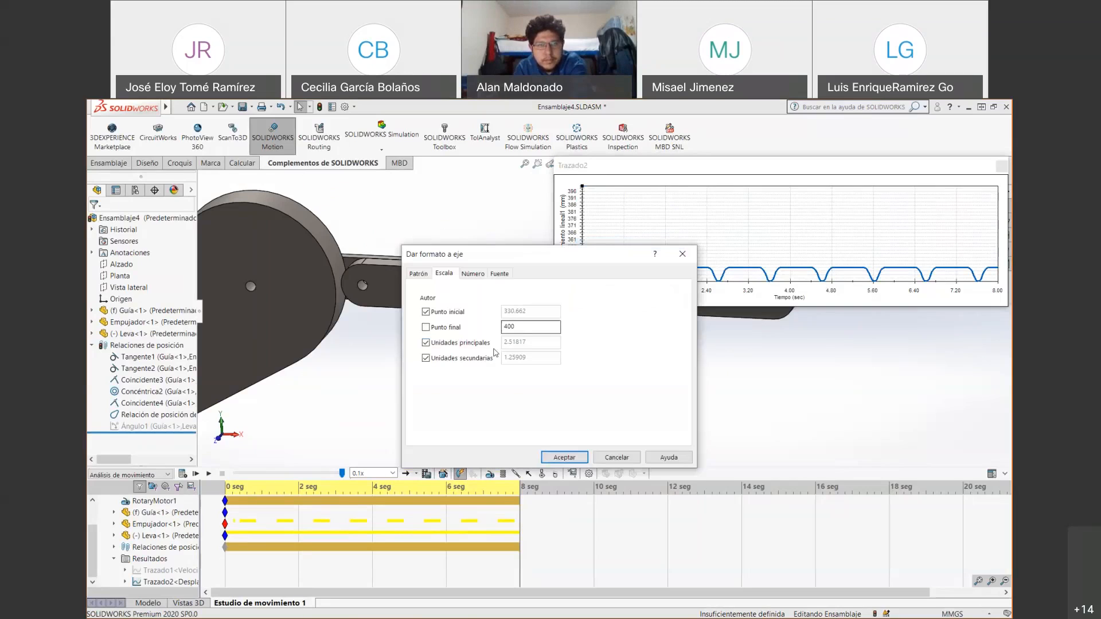
left_click(445, 330)
left_click(566, 456)
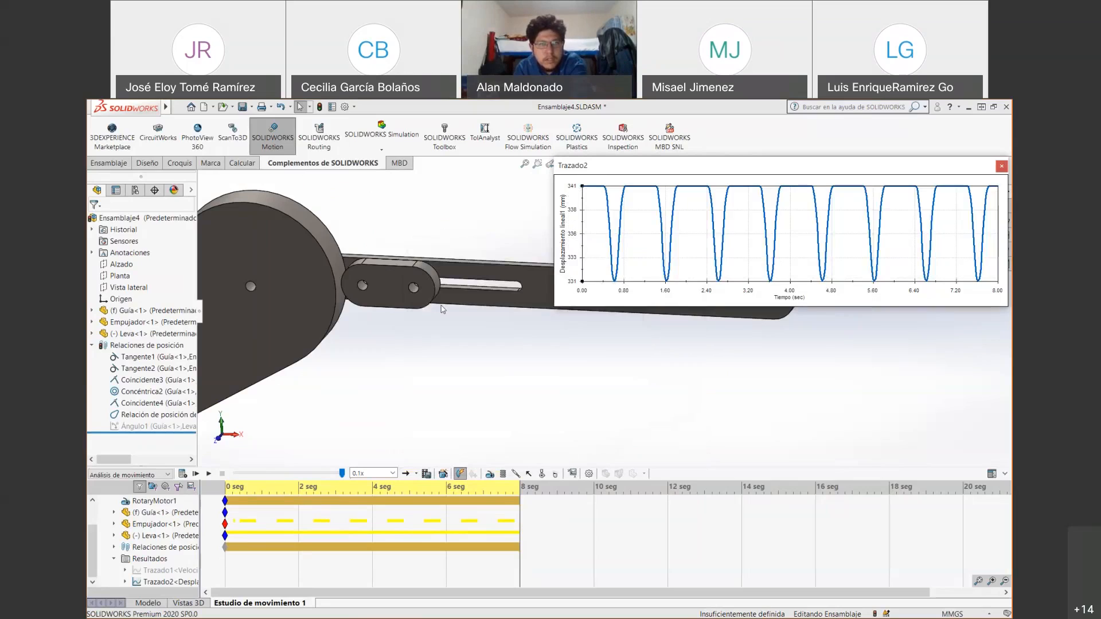
key("f")
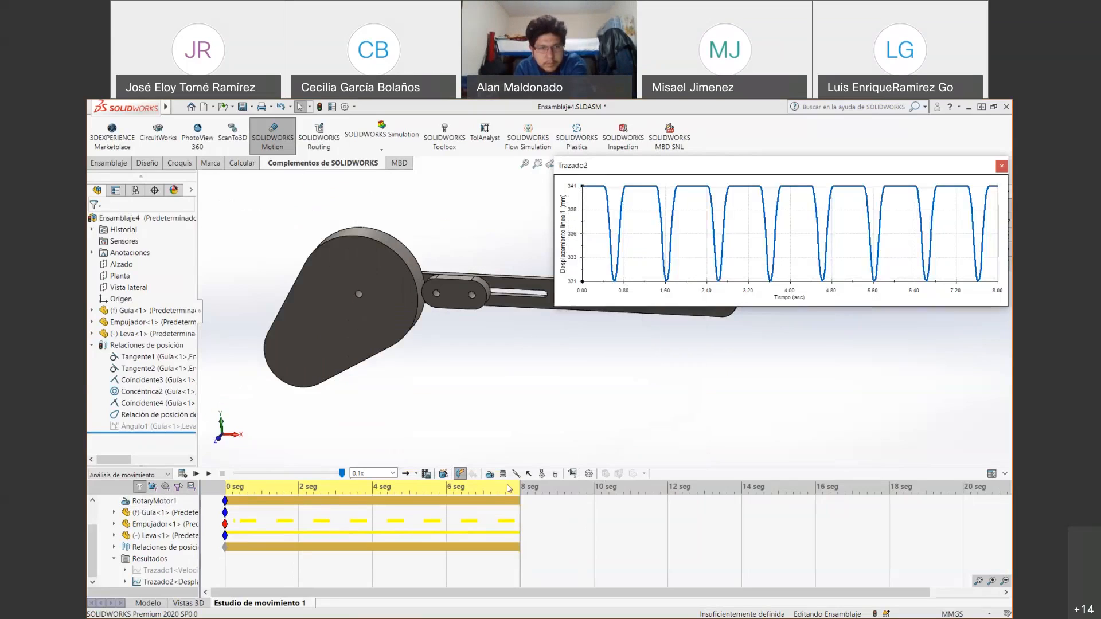
- Edit the displacement plot to add the face of the cam's pivot hole as the second reference for the linear displacement
right_click(140, 583)
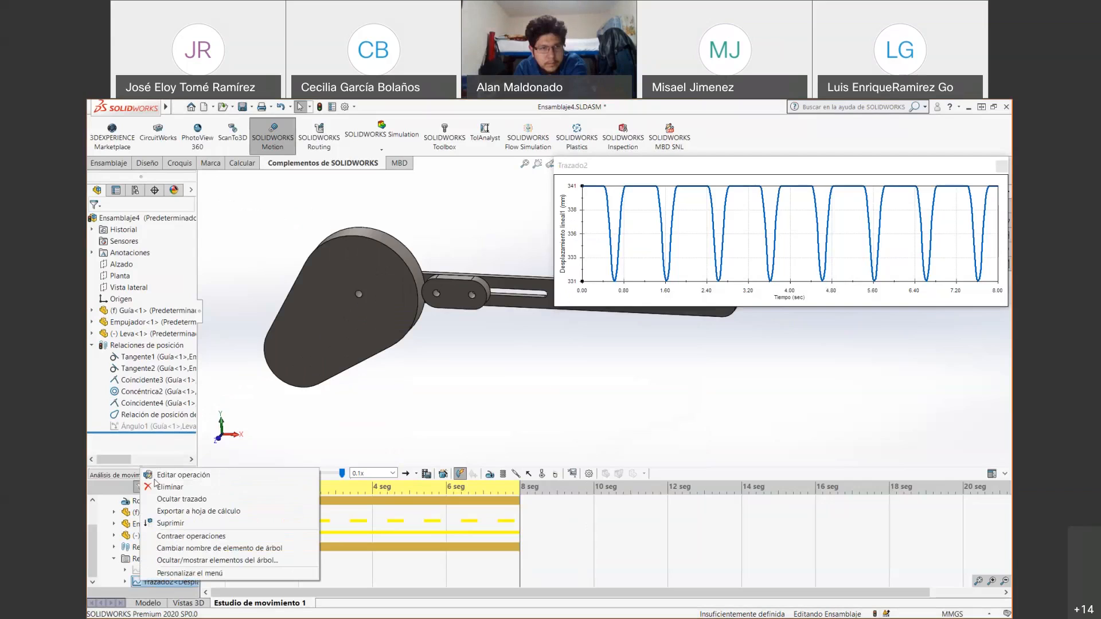
left_click(168, 478)
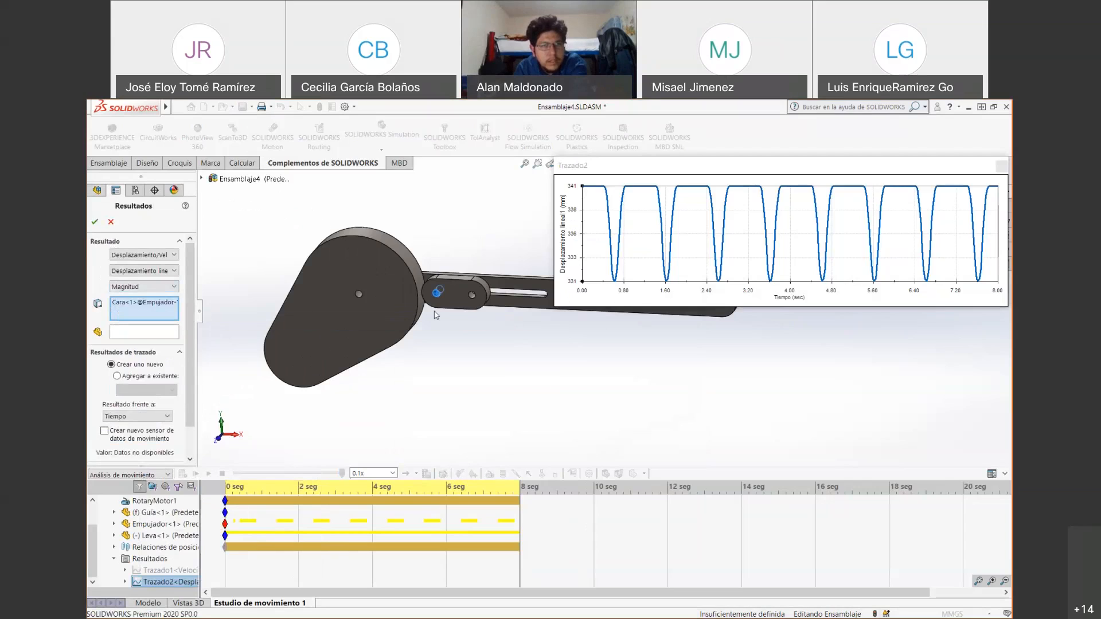
scroll(363, 294, "down", 2)
scroll(366, 294, "down", 3)
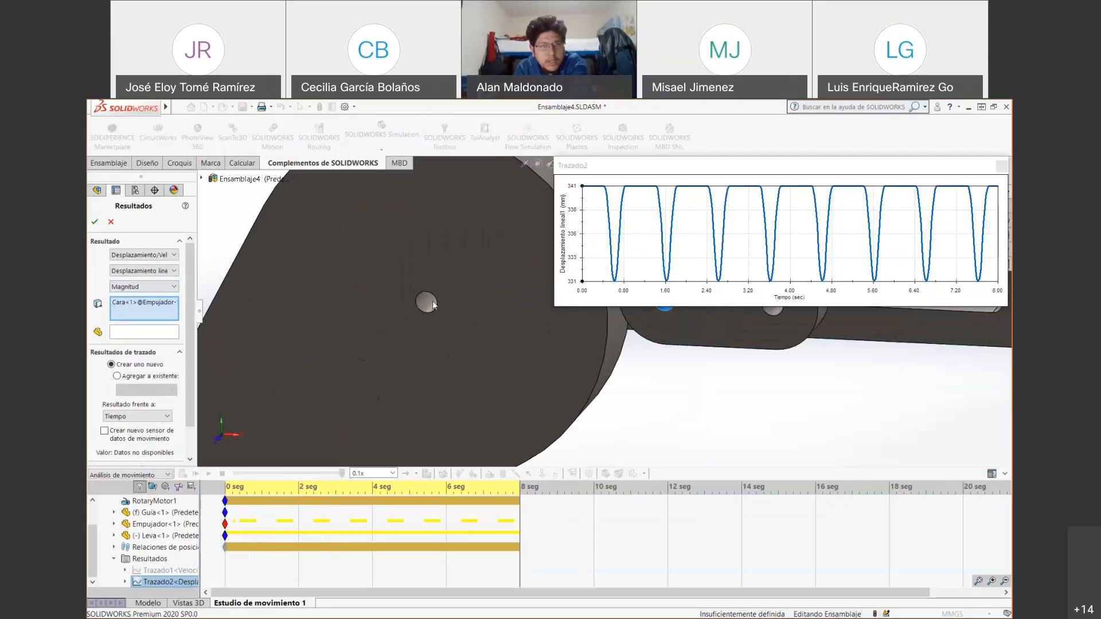
left_click(432, 303)
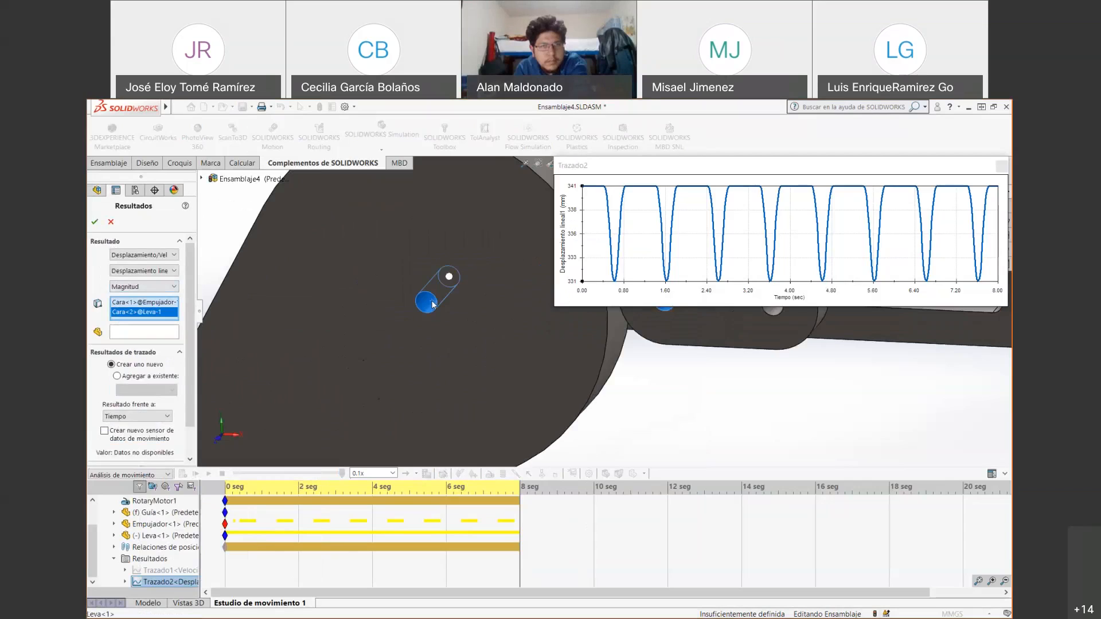
scroll(448, 338, "up", 5)
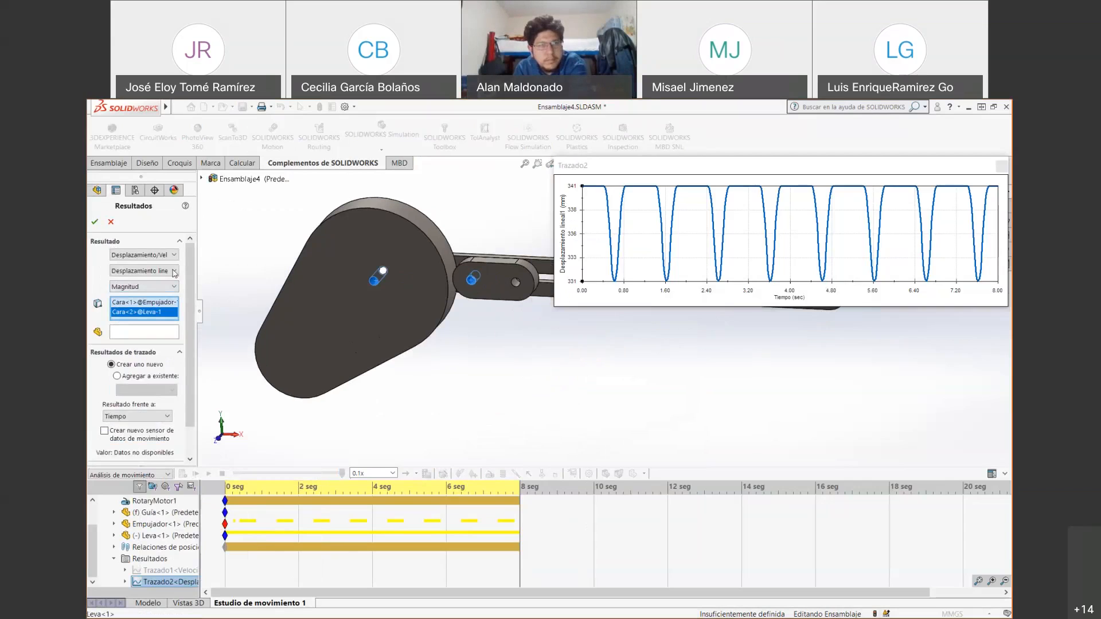
left_click(96, 221)
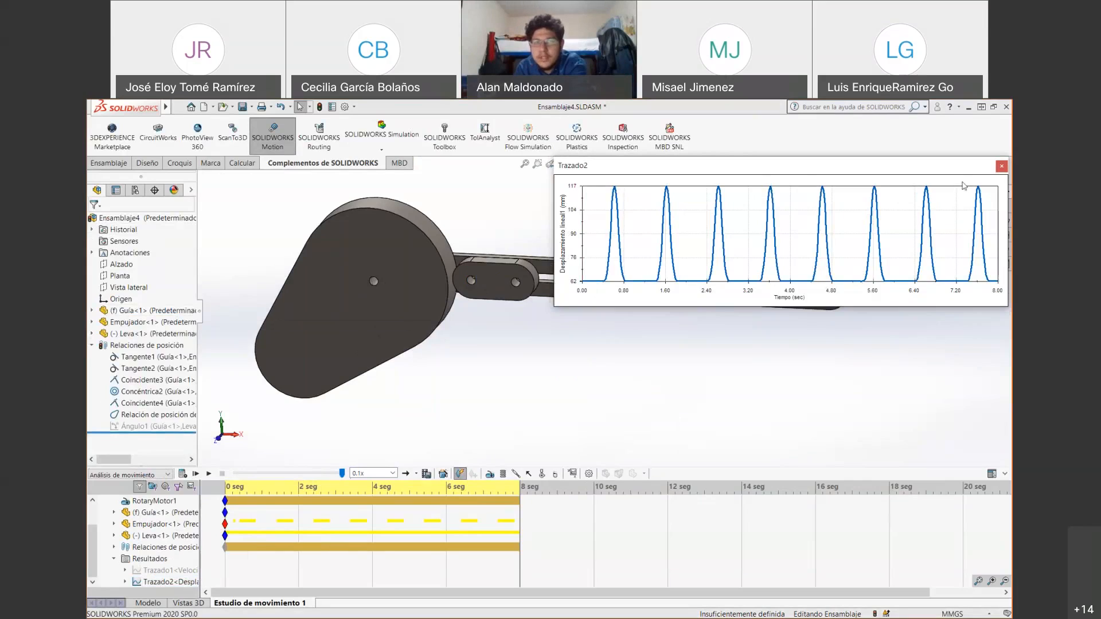
- Play the motion study from the start at 0.25x speed to compare it with the displacement plot, and stop it partway
left_click(195, 474)
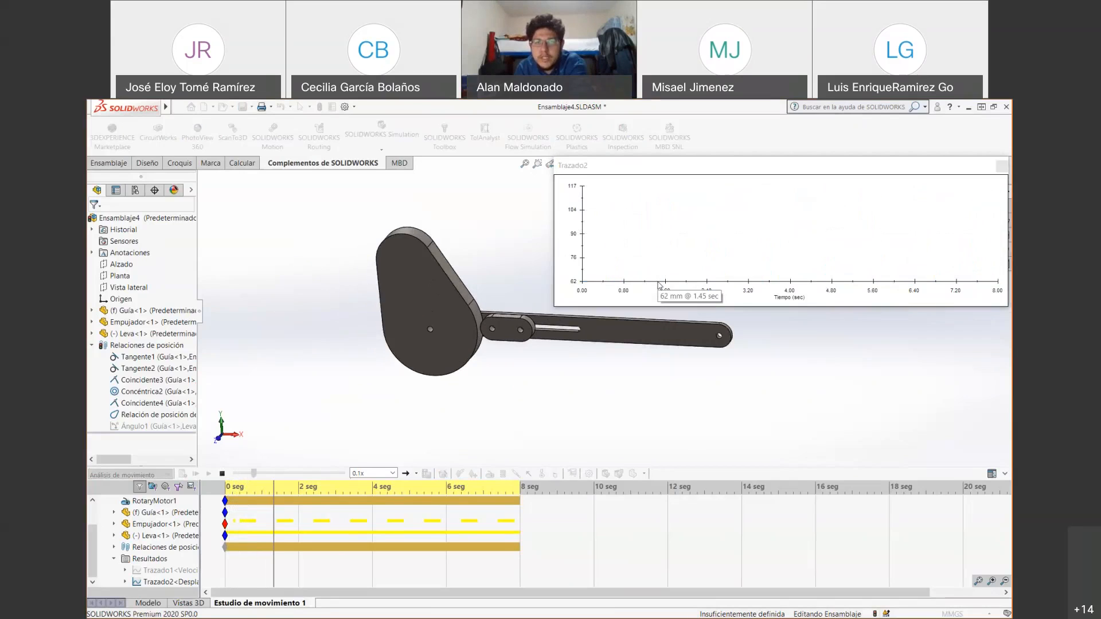
left_click(394, 474)
left_click(376, 496)
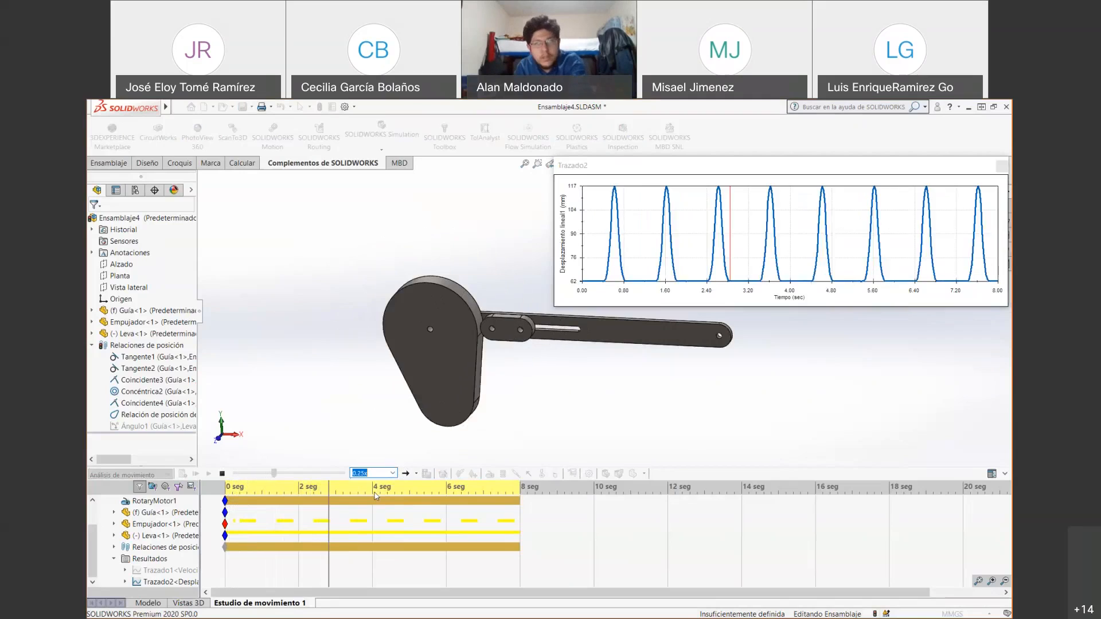
left_click(972, 175)
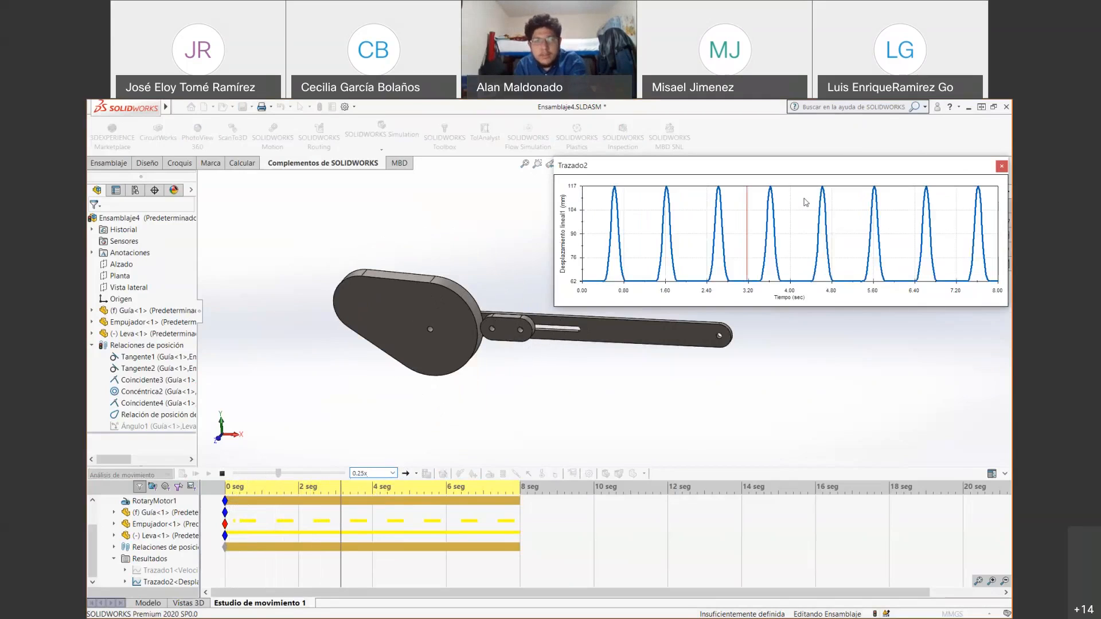
left_click(222, 473)
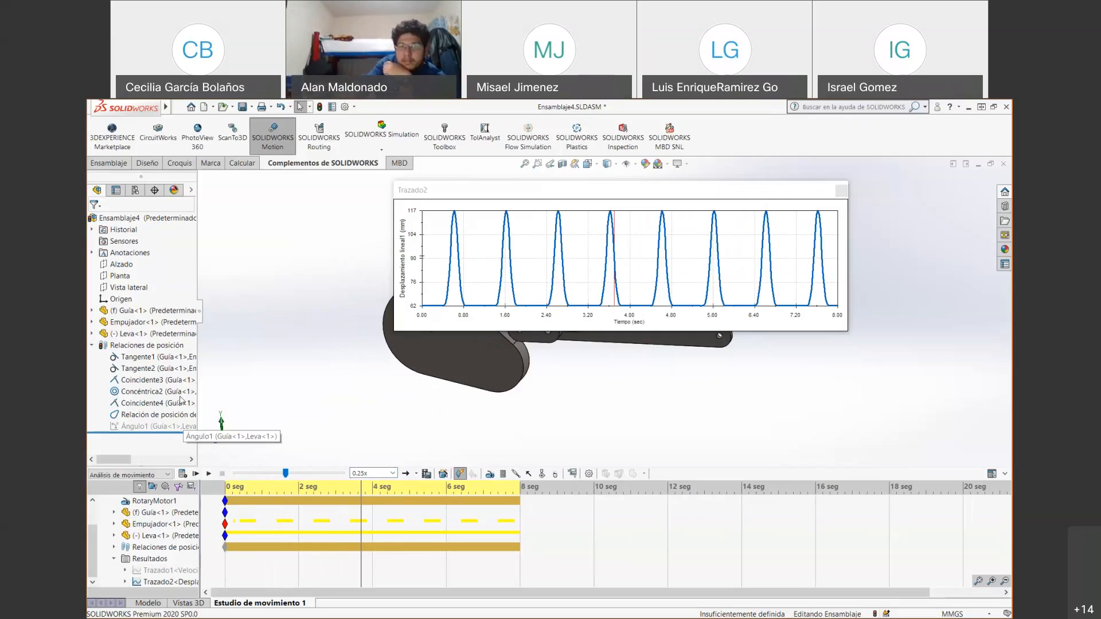
- Set the displacement plot's vertical axis to start at 0 and end at 130
right_click(413, 238)
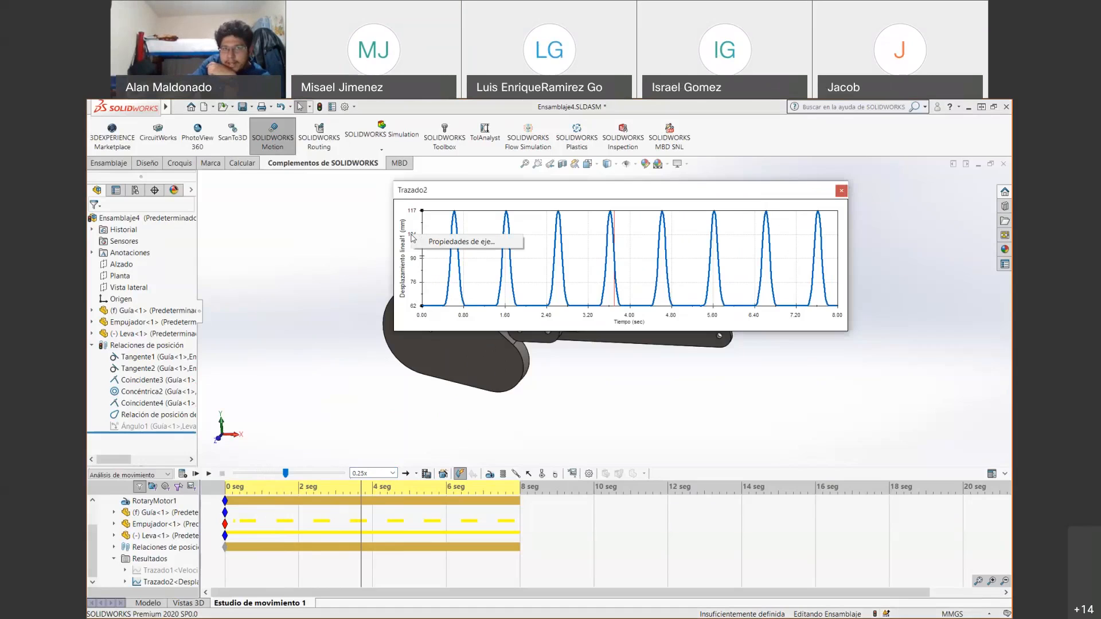
left_click(425, 243)
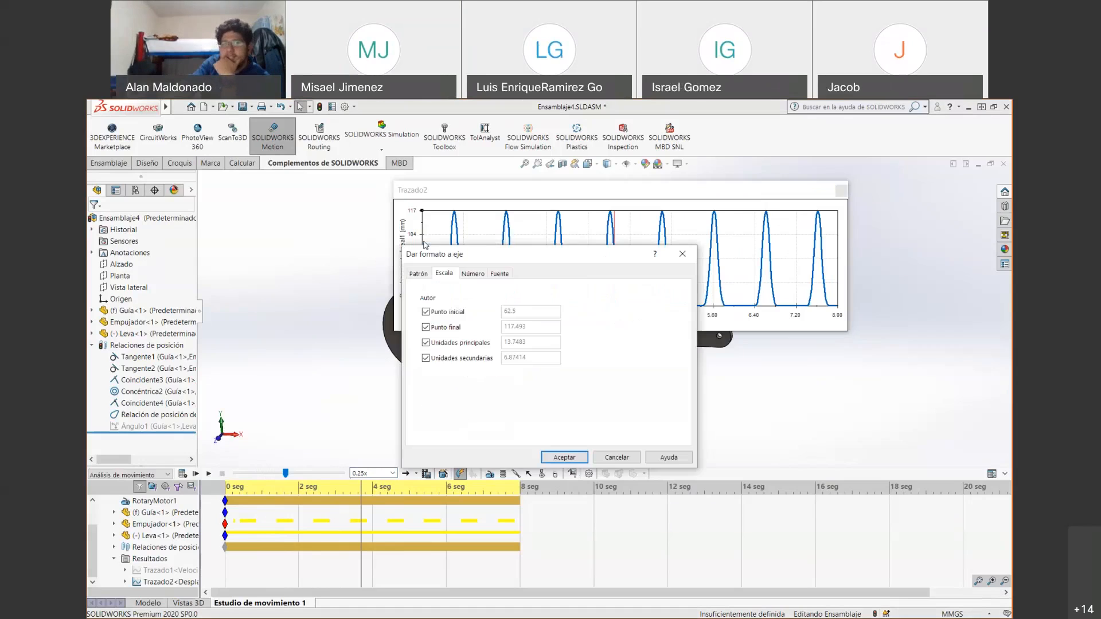
left_click(426, 313)
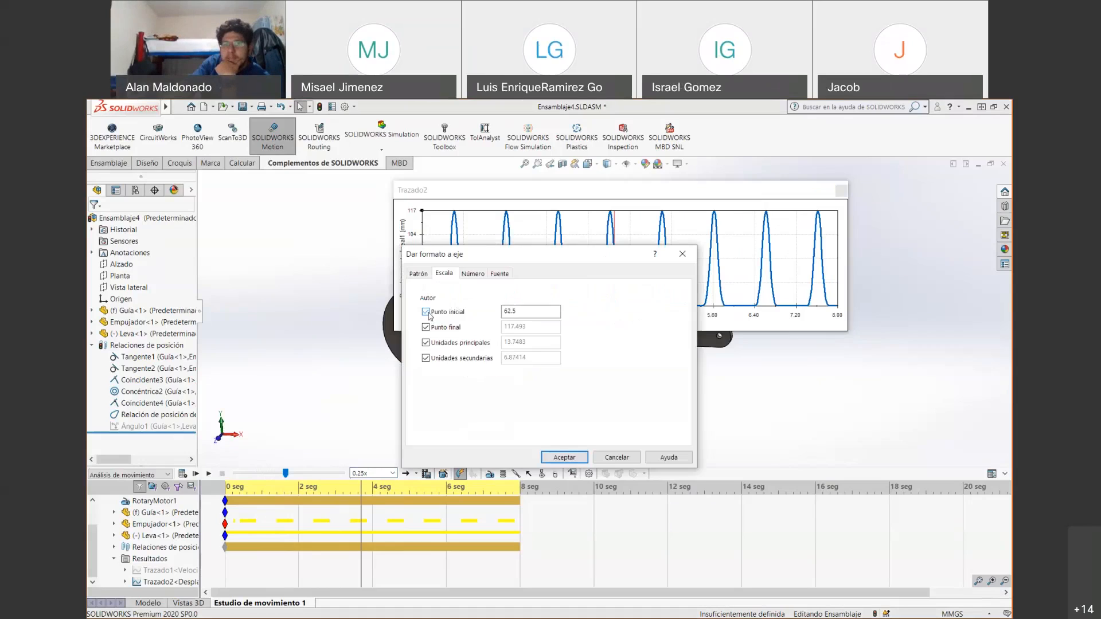
type("0")
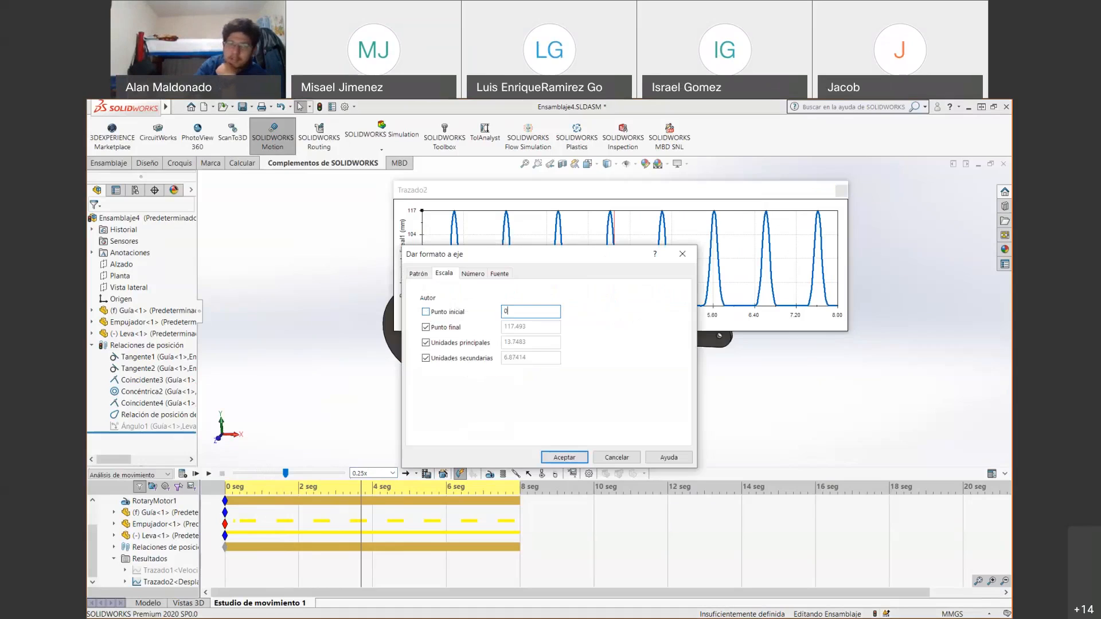
left_click(443, 331)
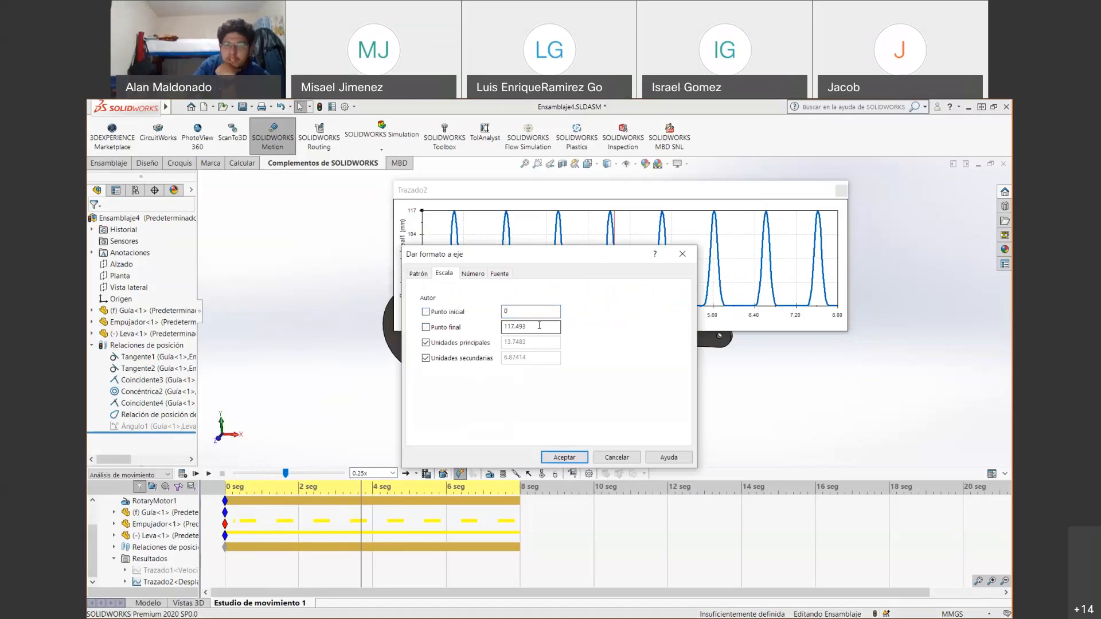
type("130")
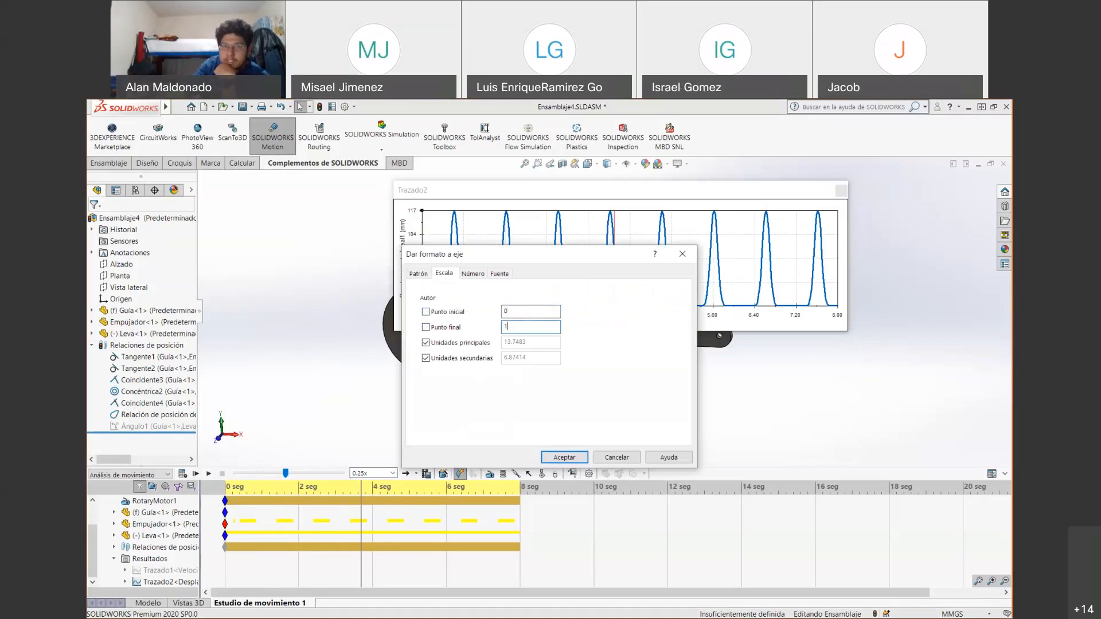
left_click(568, 457)
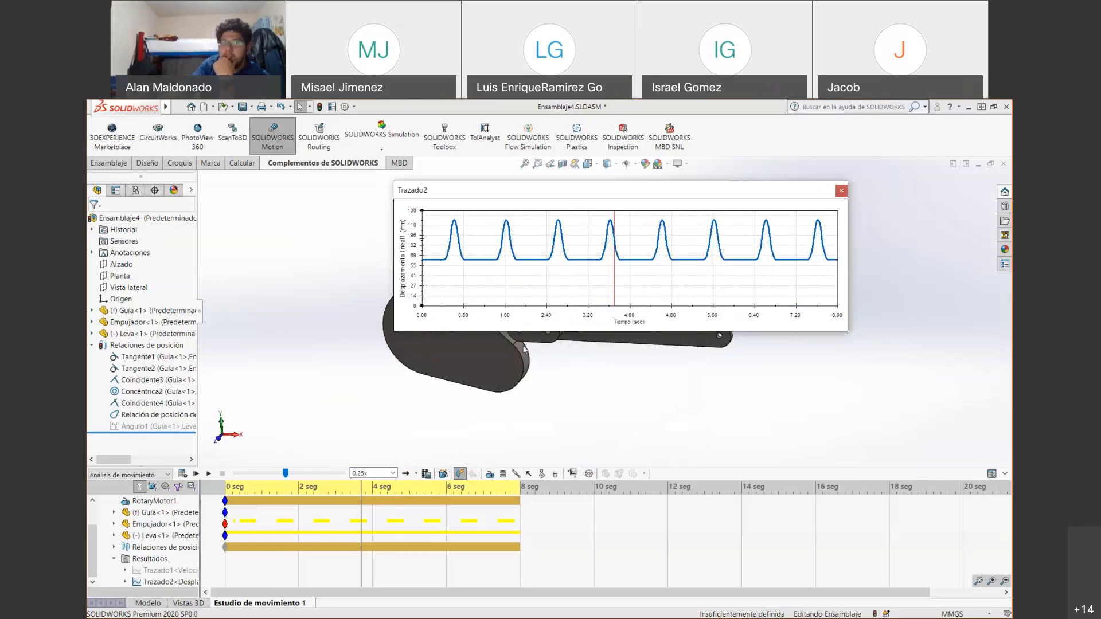
- Move the displacement plot clear of the mechanism and examine the cam position and displacement at the curve's first peak
scroll(595, 194, "up", 2)
left_click_drag(595, 193, 648, 113)
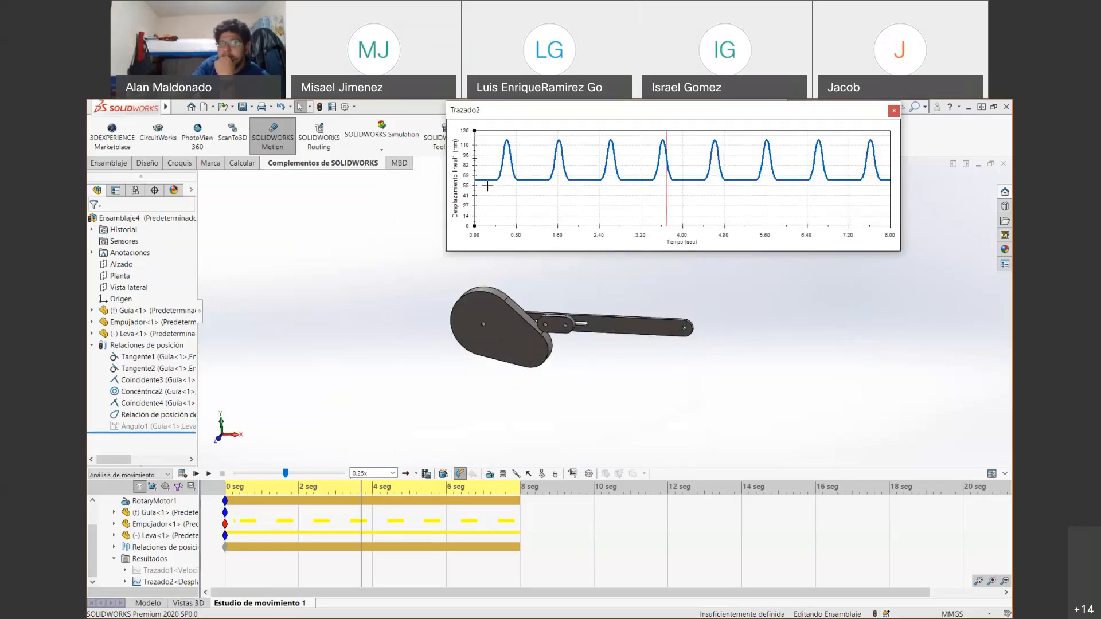
left_click(510, 145)
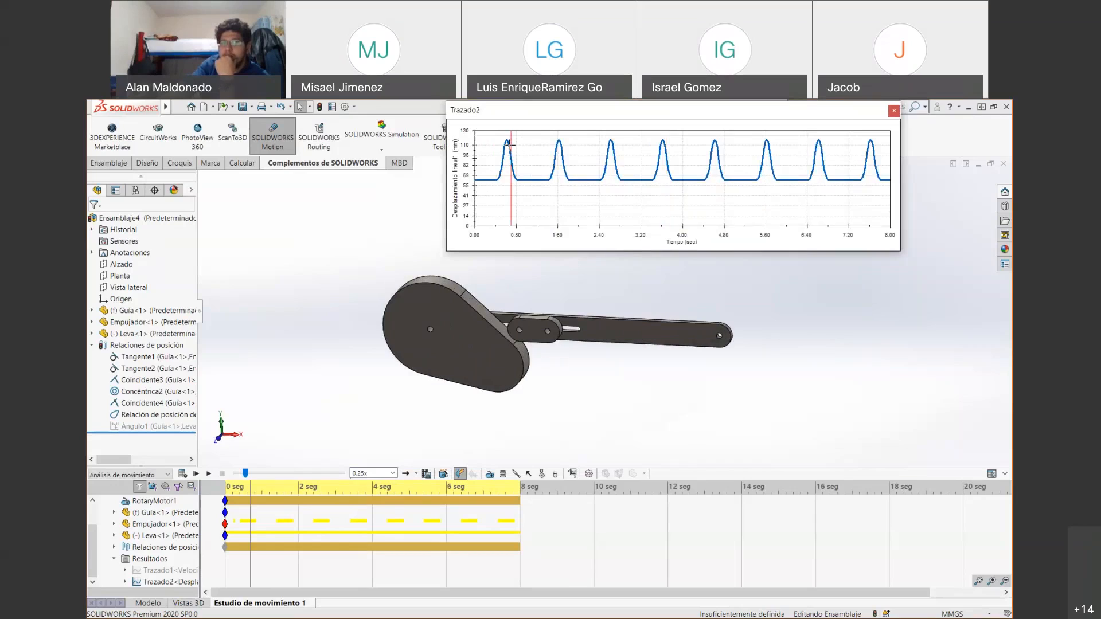
left_click(509, 140)
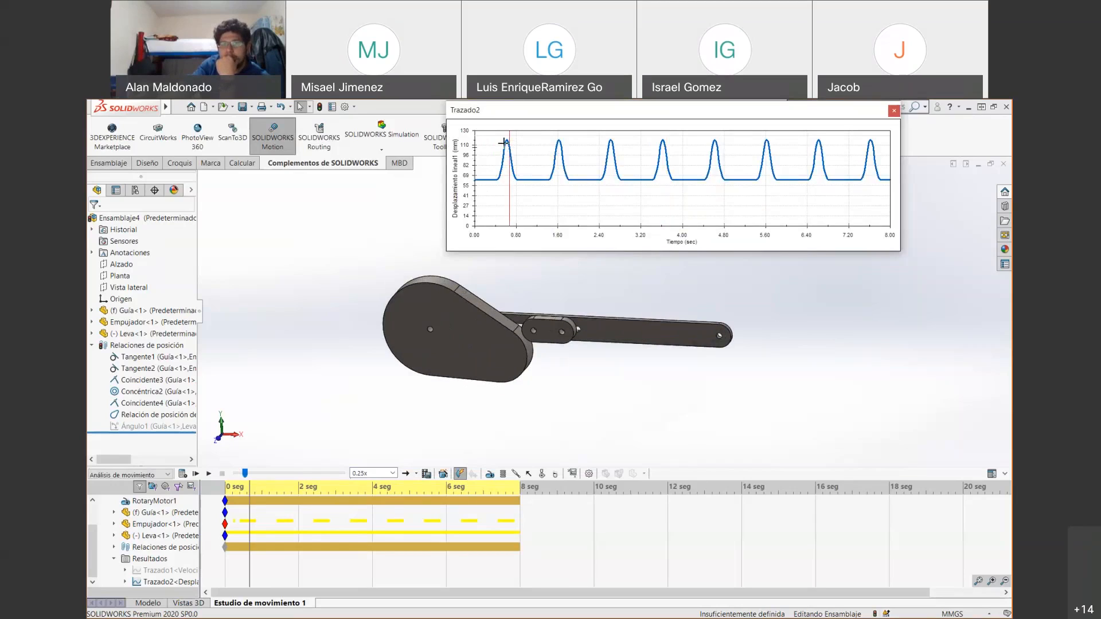
mouse_move(505, 148)
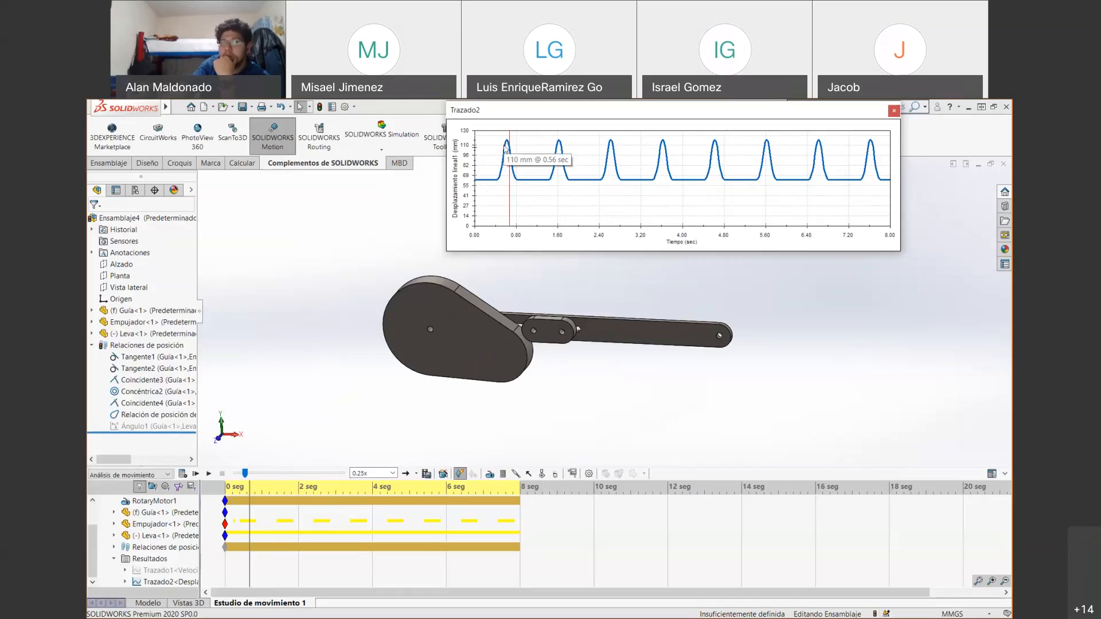
left_click(505, 148)
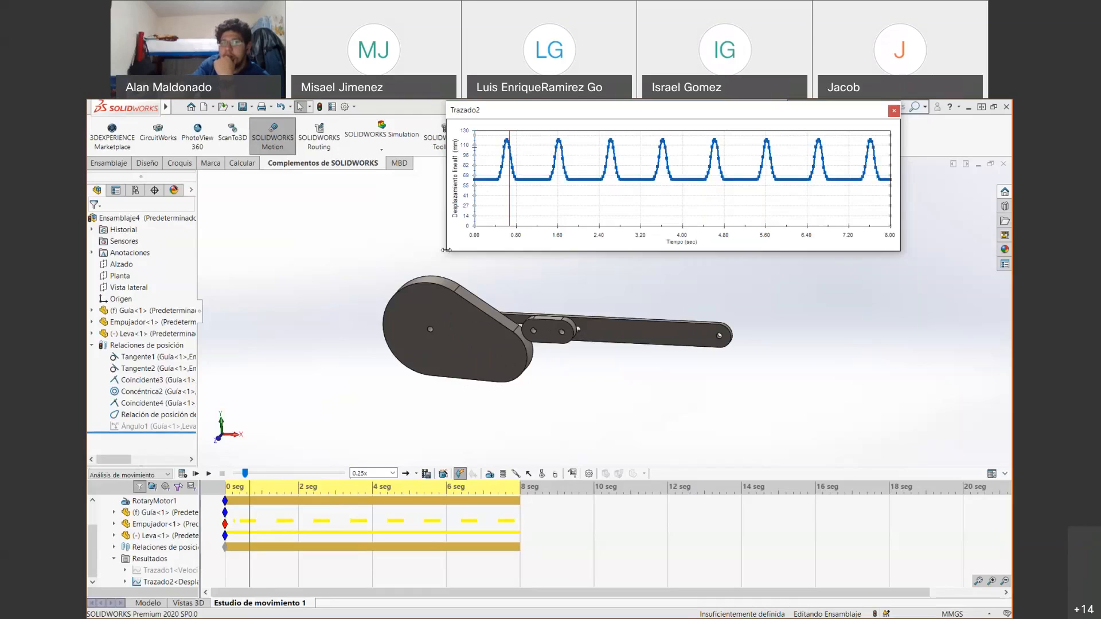
- Enlarge the displacement plot window to read the curve's first peak, and close the plot
left_click_drag(274, 316, 204, 334)
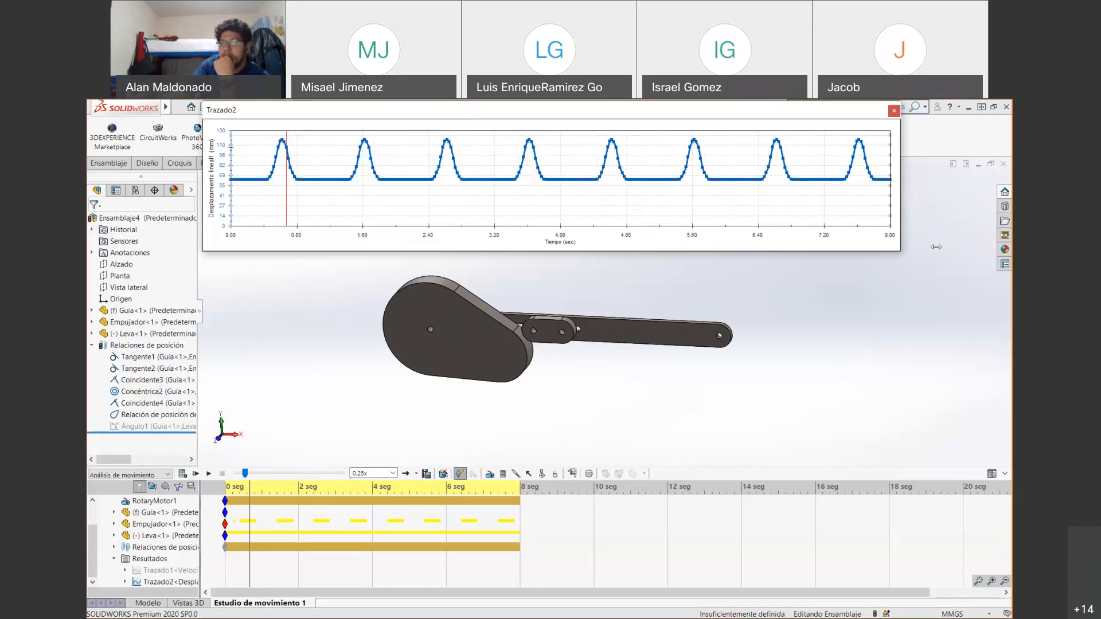
left_click_drag(935, 246, 933, 247)
left_click_drag(862, 253, 869, 453)
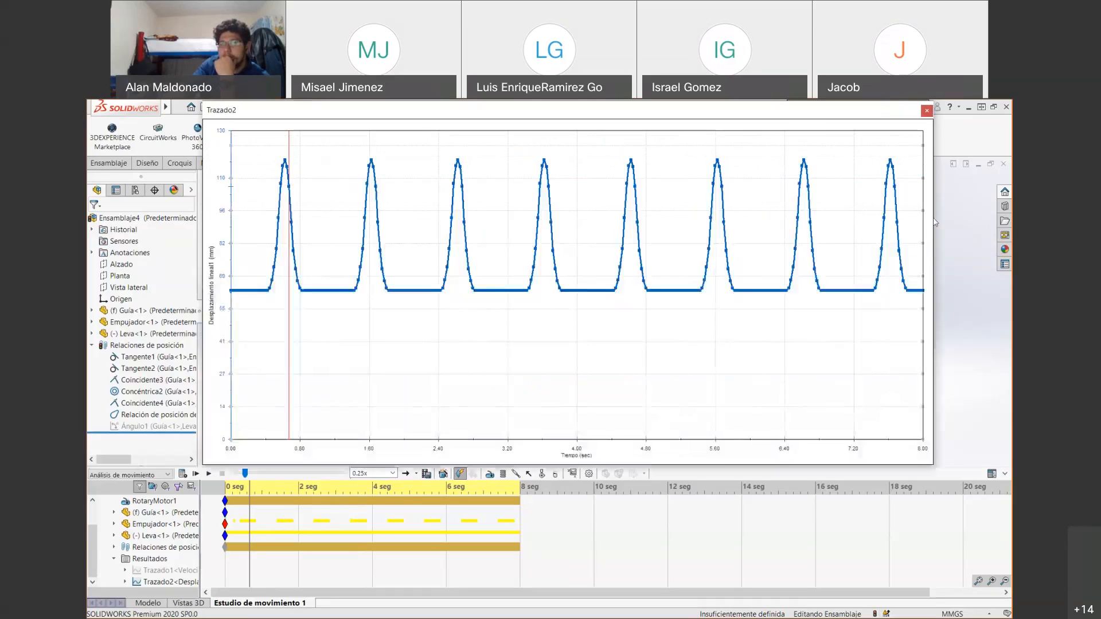
left_click_drag(933, 217, 950, 216)
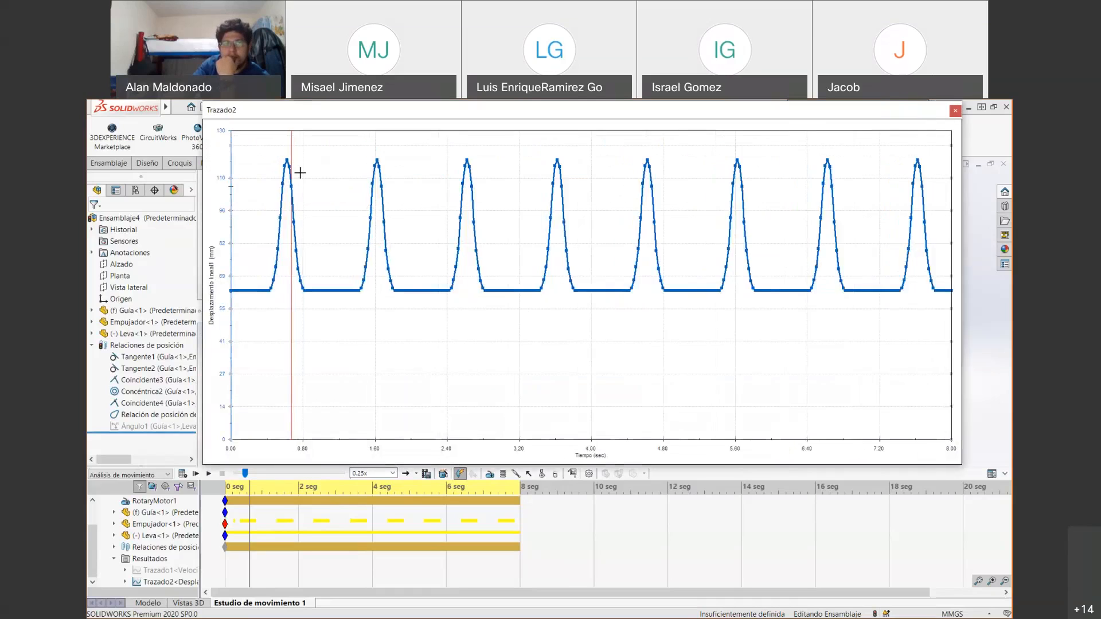
mouse_move(285, 187)
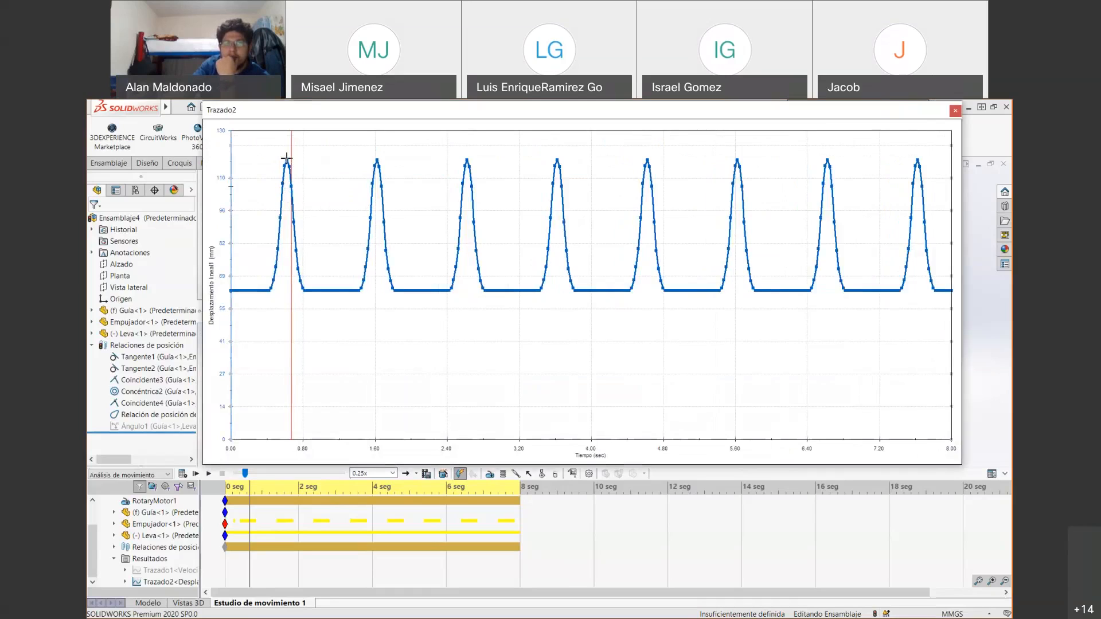
mouse_move(287, 164)
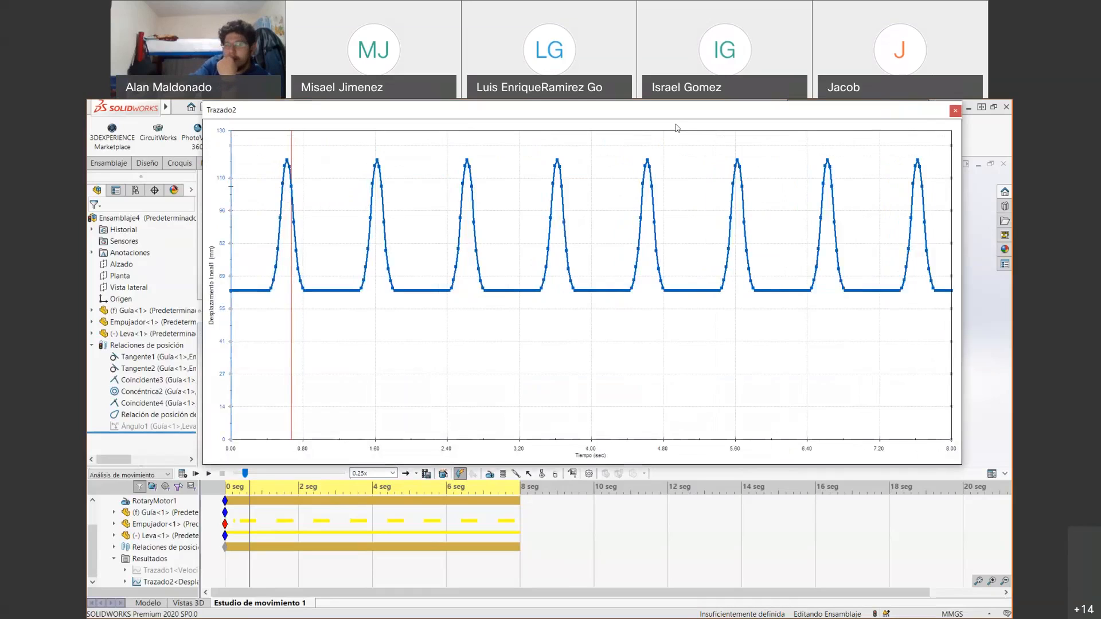
left_click(955, 110)
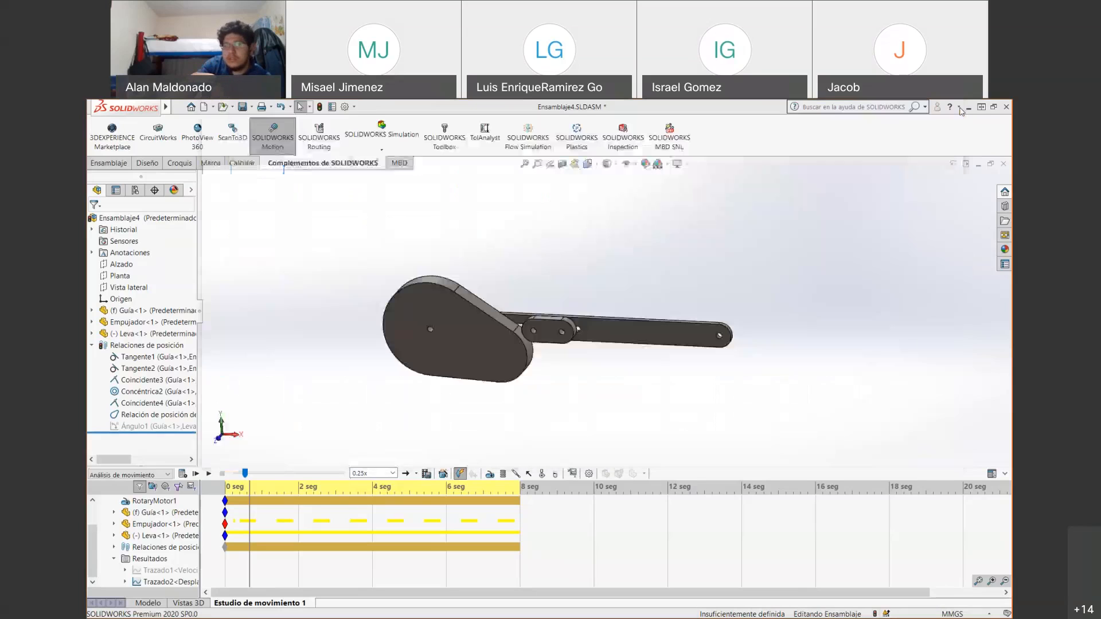
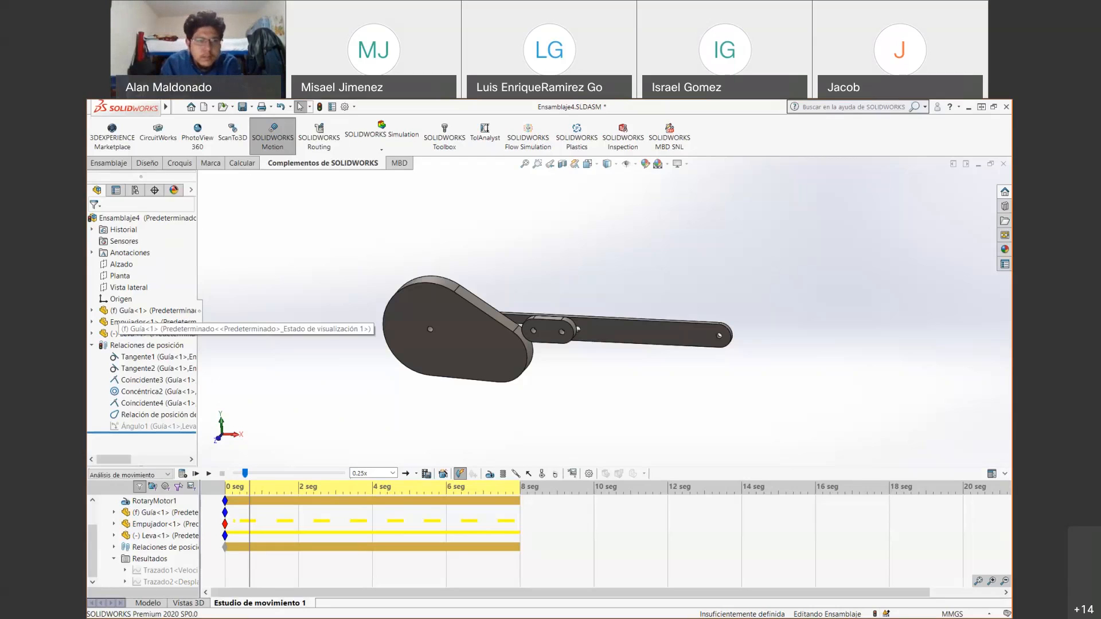
- Play the motion study from the start with the playback speed set to 1x
left_click(195, 475)
left_click(380, 473)
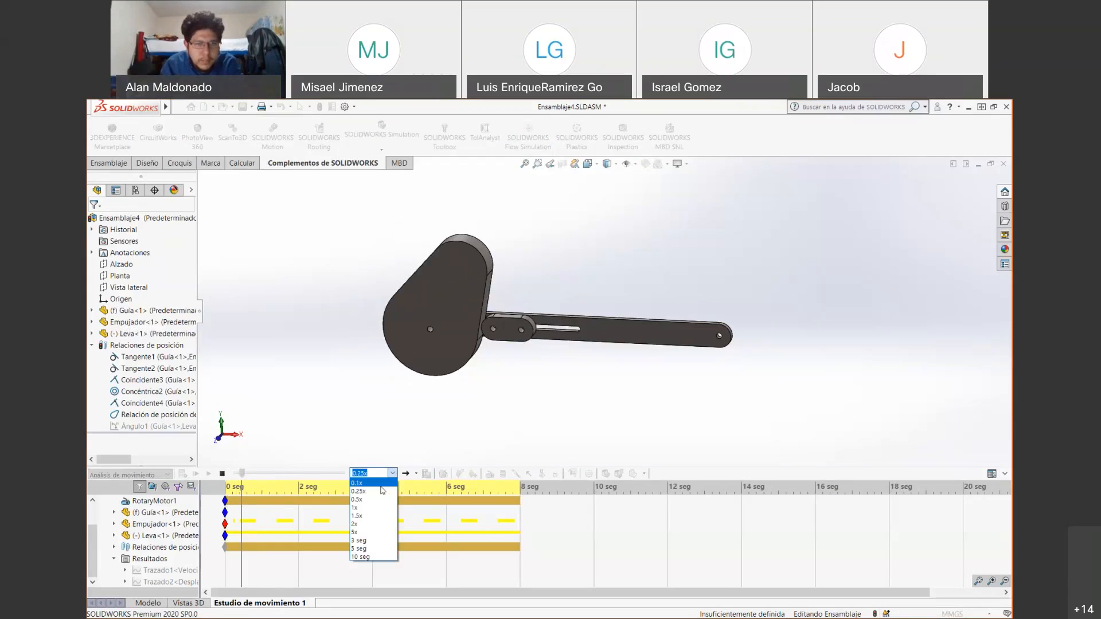
left_click(371, 508)
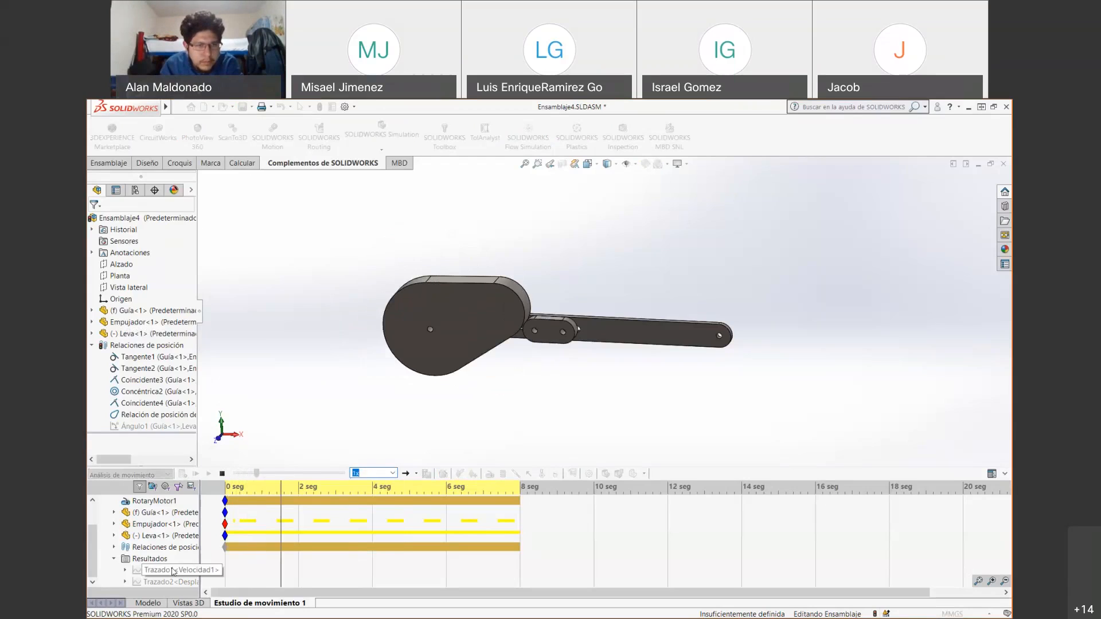
- Show the follower's velocity plot and replay the motion from the start, with the plot window moved clear of the mechanism
right_click(173, 572)
left_click(212, 507)
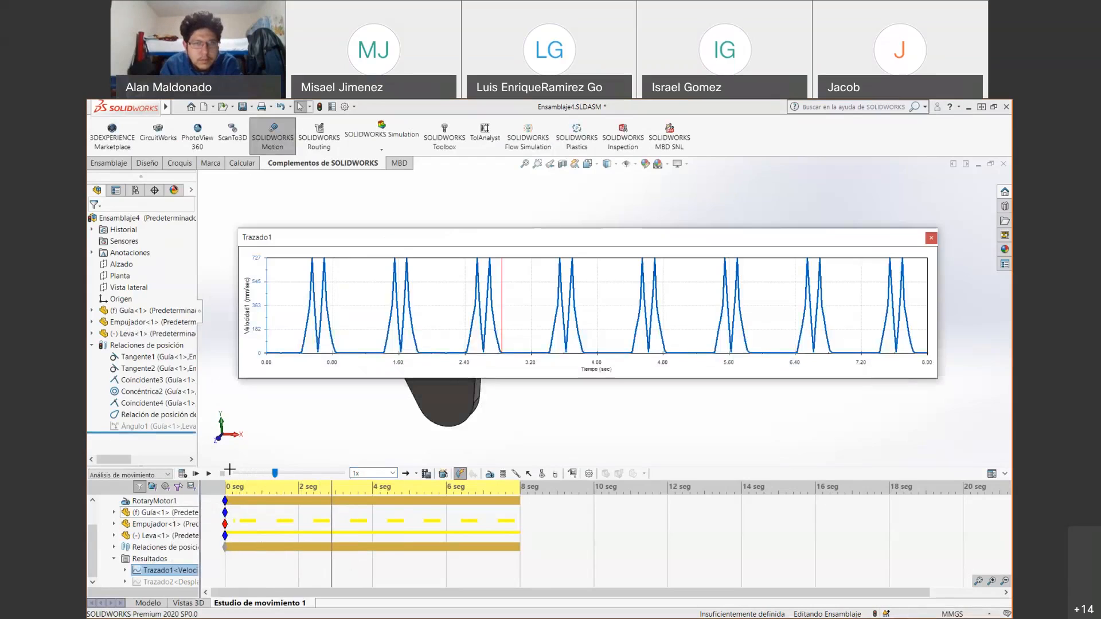
left_click(195, 474)
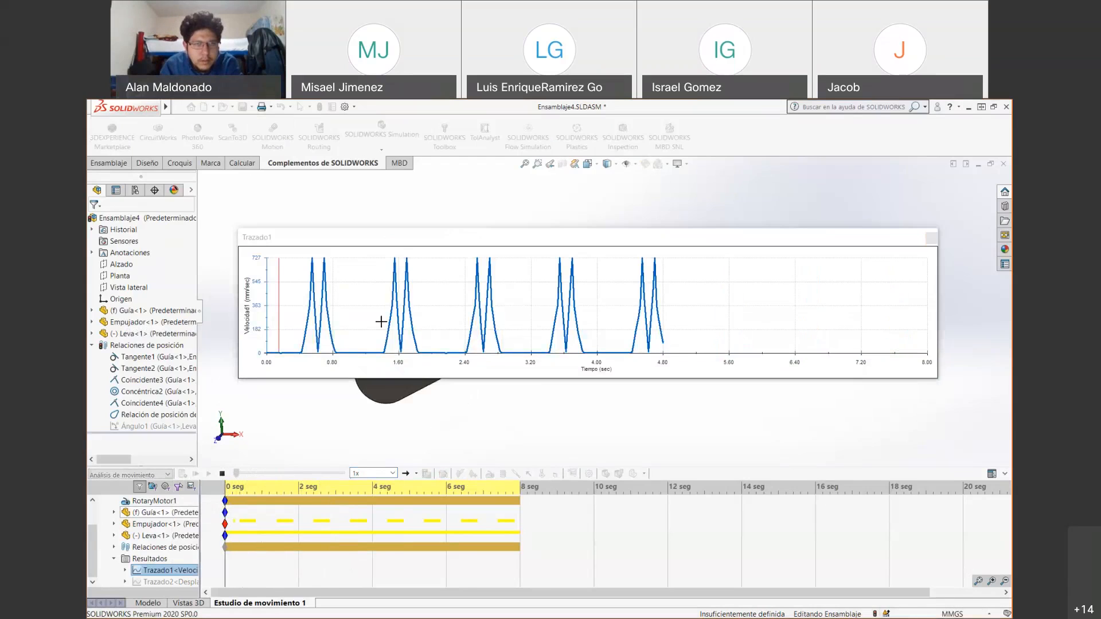
left_click_drag(439, 242, 604, 425)
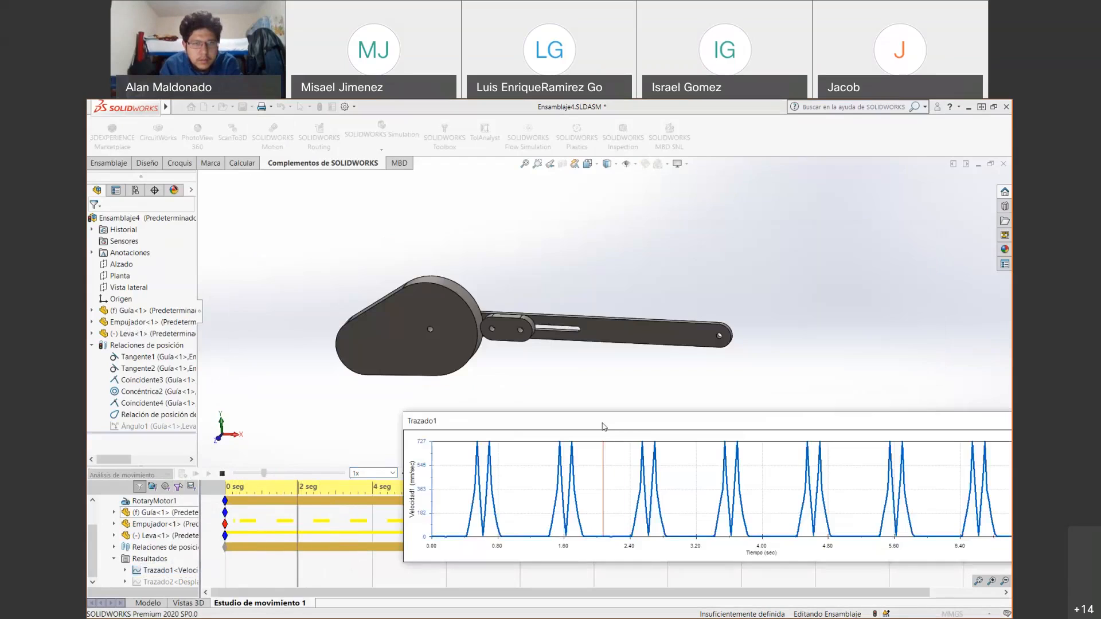
double_click(139, 569)
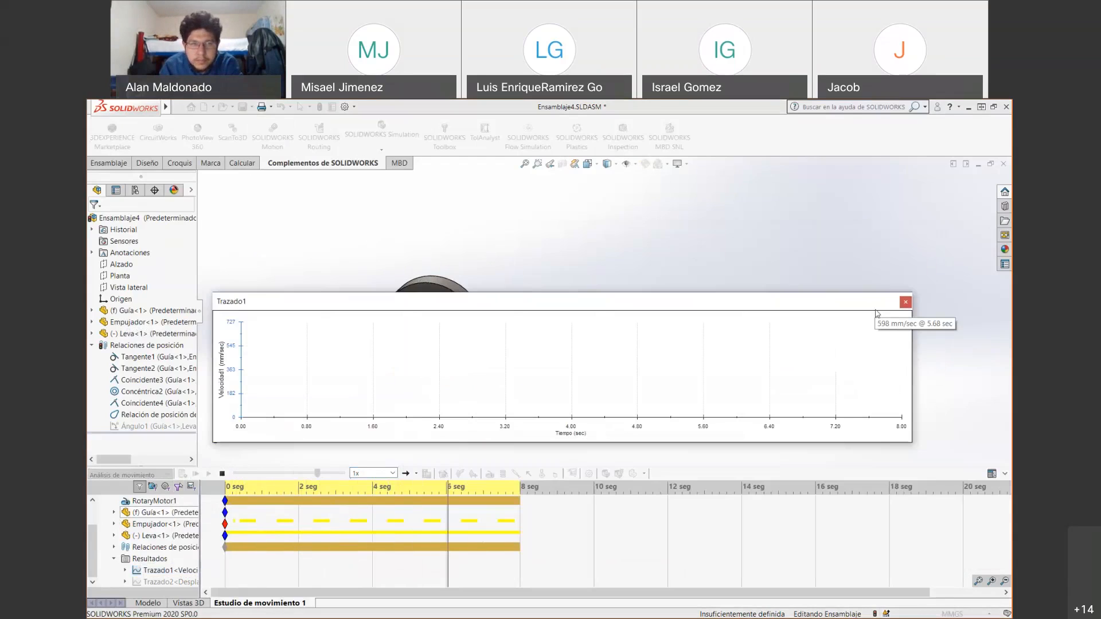
- Review the motion study properties and the result definition of the follower's velocity plot
left_click(589, 474)
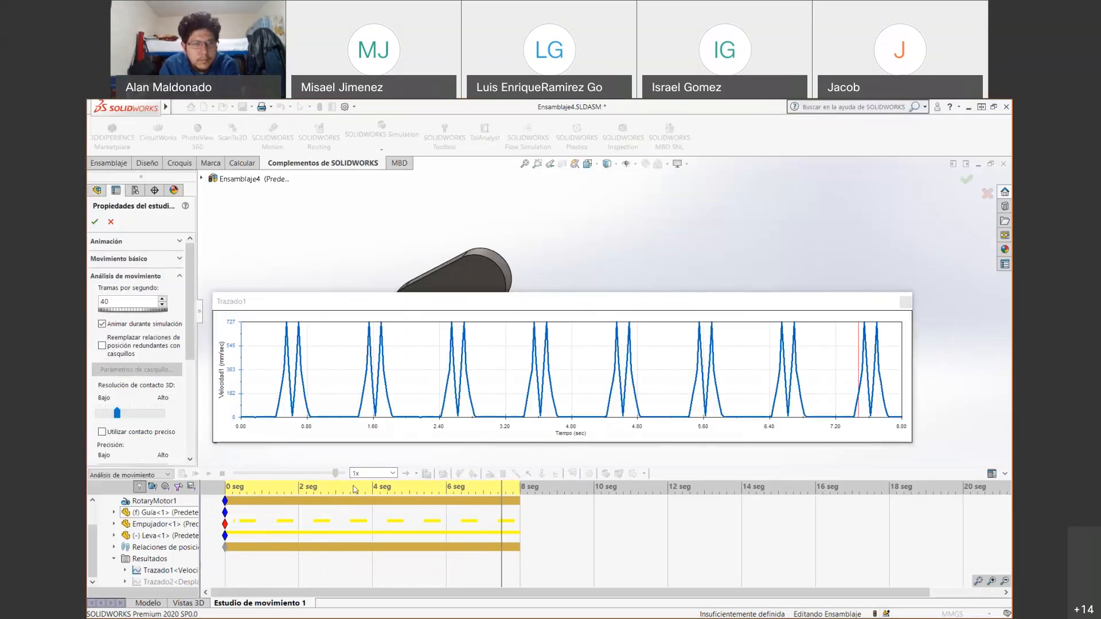
key("Escape")
right_click(150, 571)
left_click(197, 462)
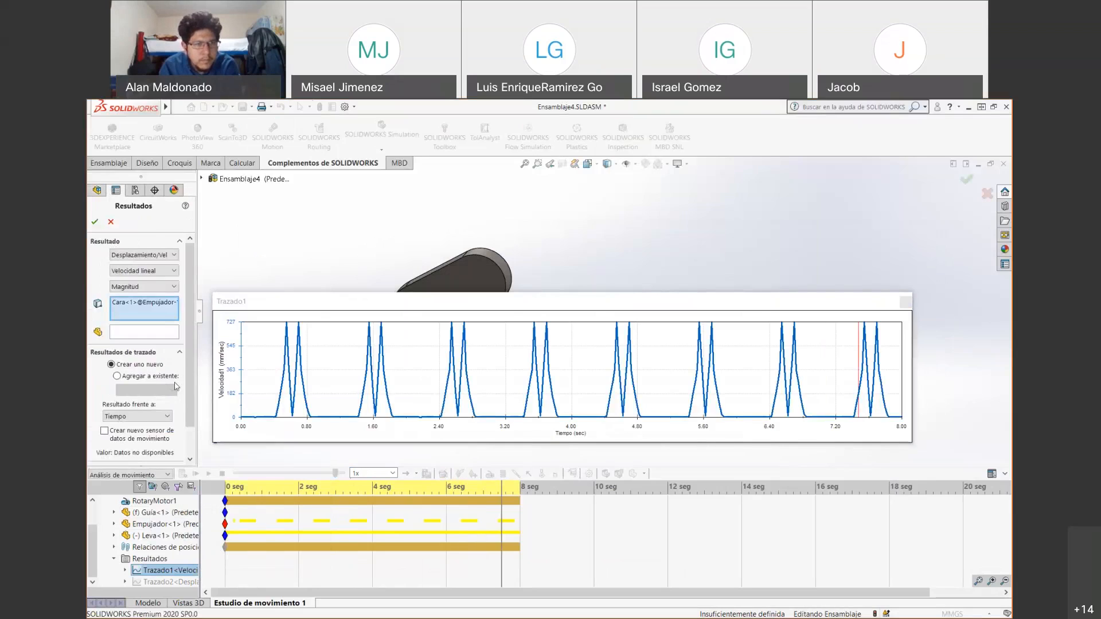
scroll(176, 386, "down", 2)
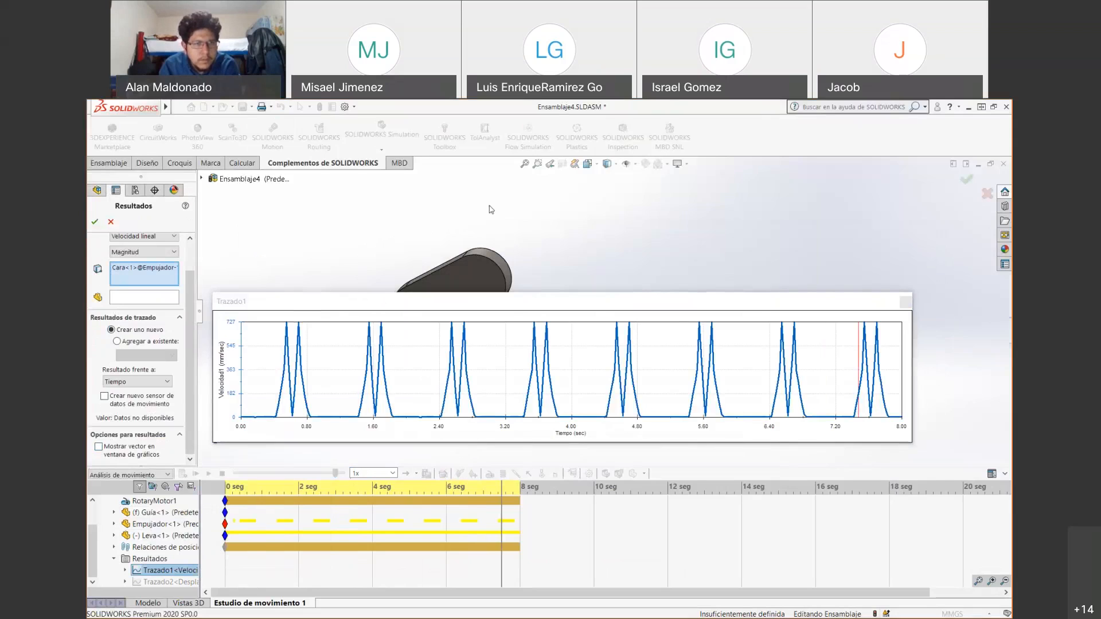
left_click(95, 221)
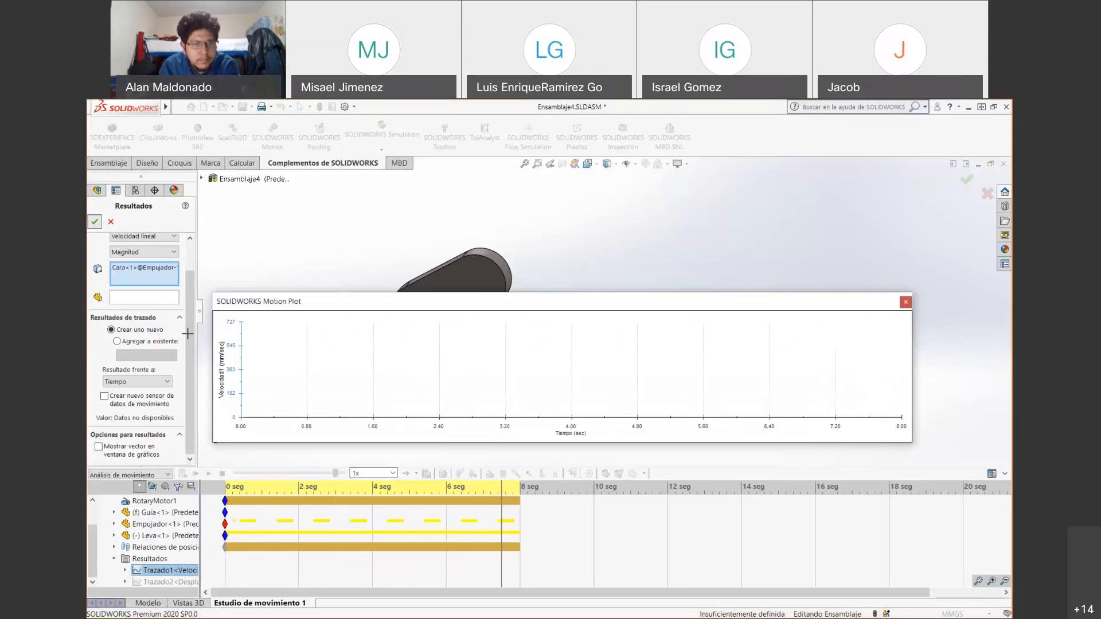
- Play the motion study through to its end and close the velocity plot
left_click(209, 474)
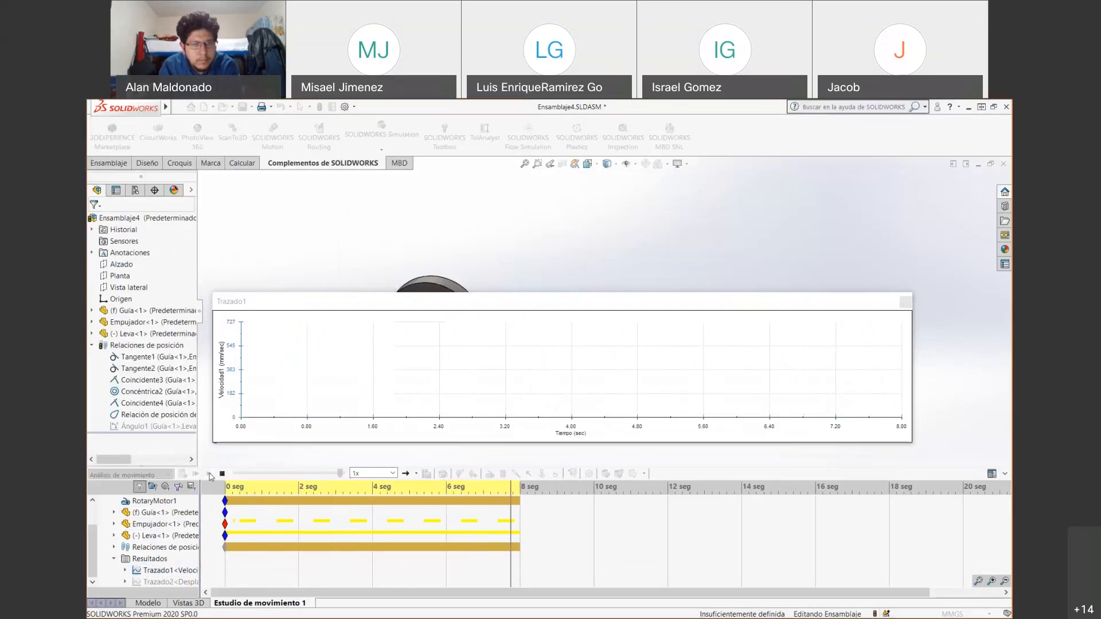
left_click(906, 302)
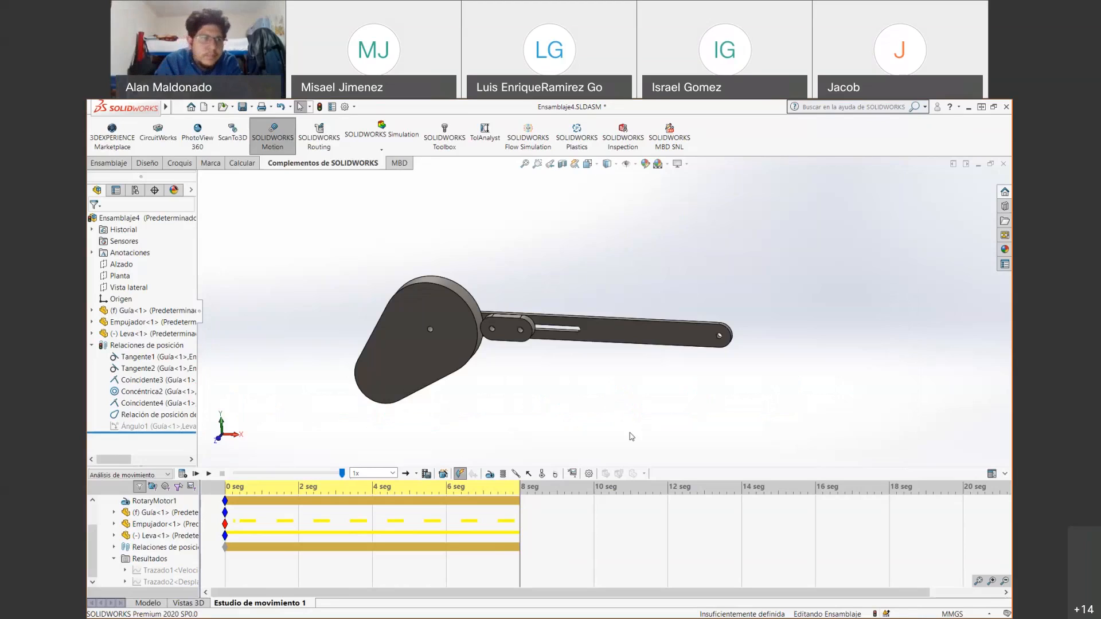
- Examine the contents and assigned material of the guide, follower and cam components in the assembly tree
left_click(92, 311)
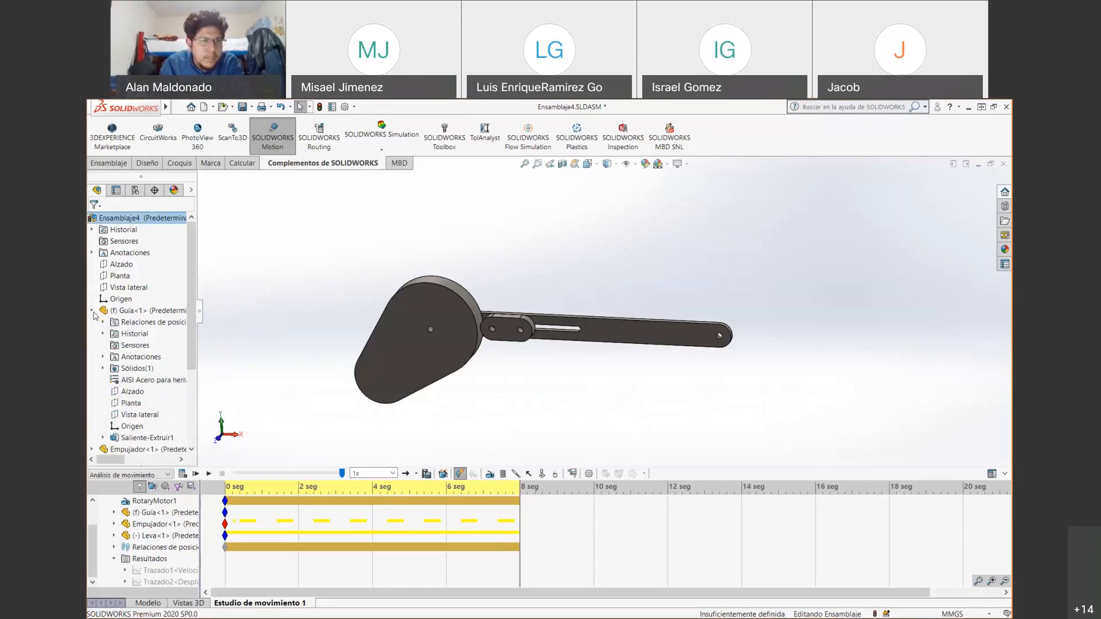
left_click(93, 311)
left_click(91, 324)
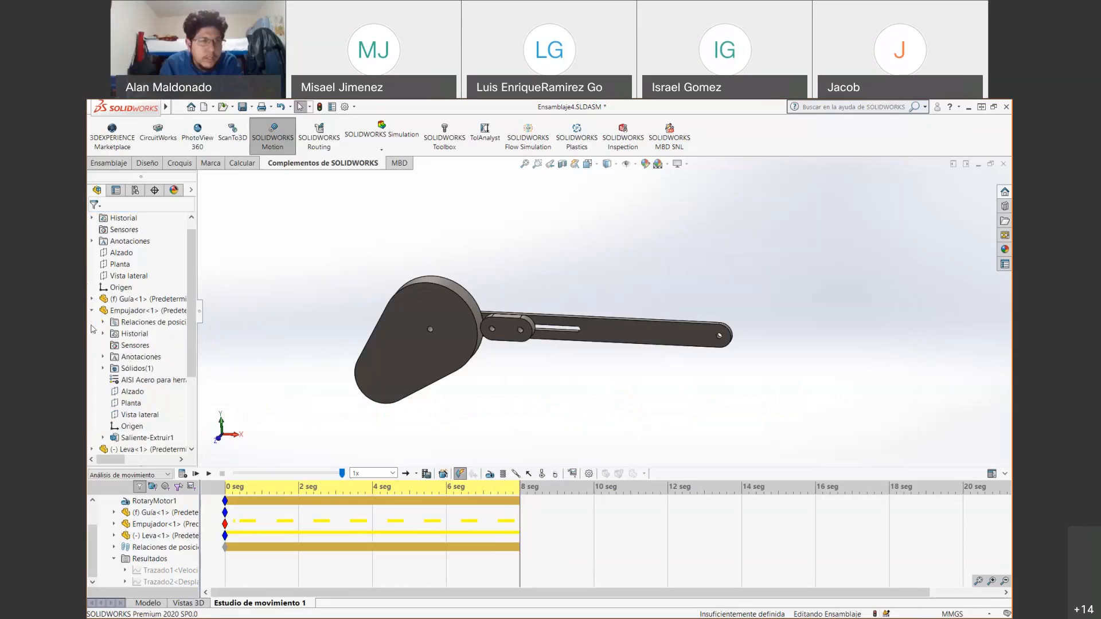
left_click(92, 312)
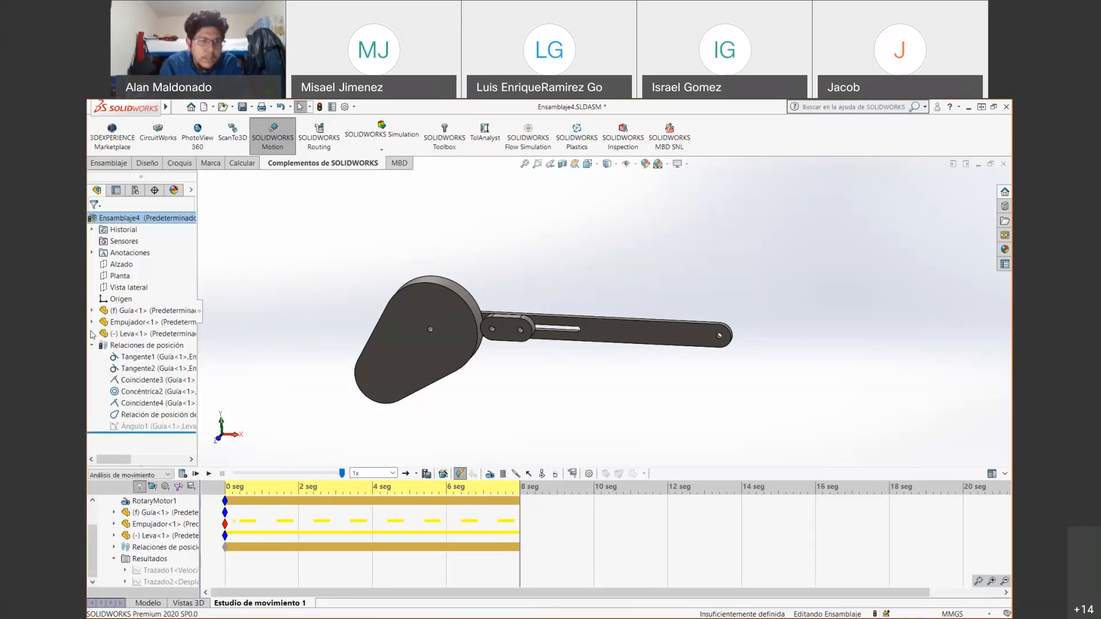
left_click(92, 334)
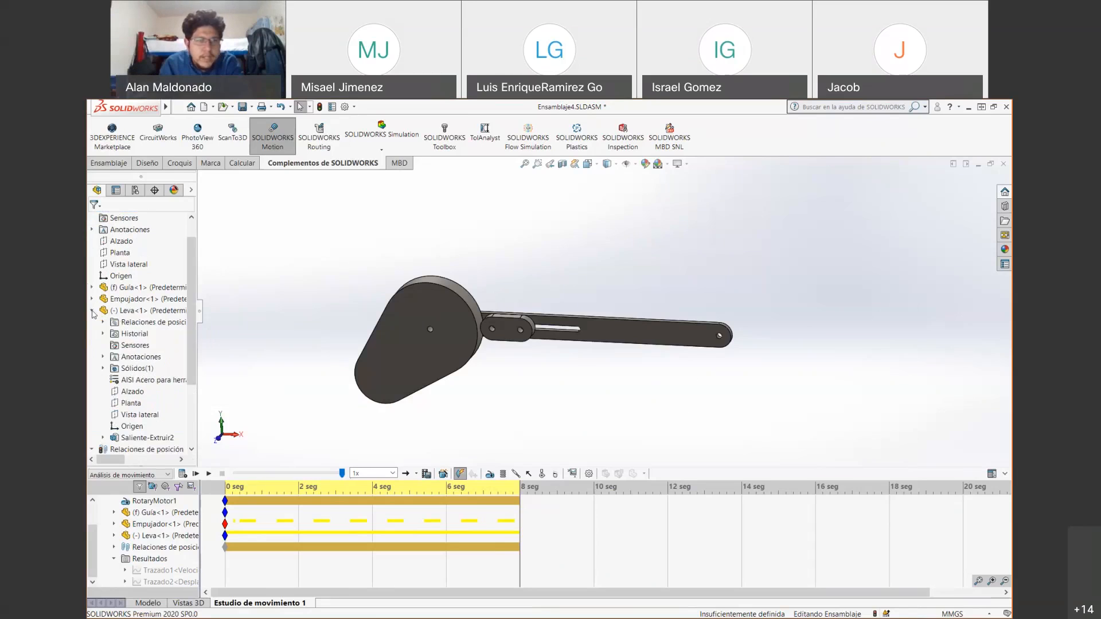
left_click(91, 310)
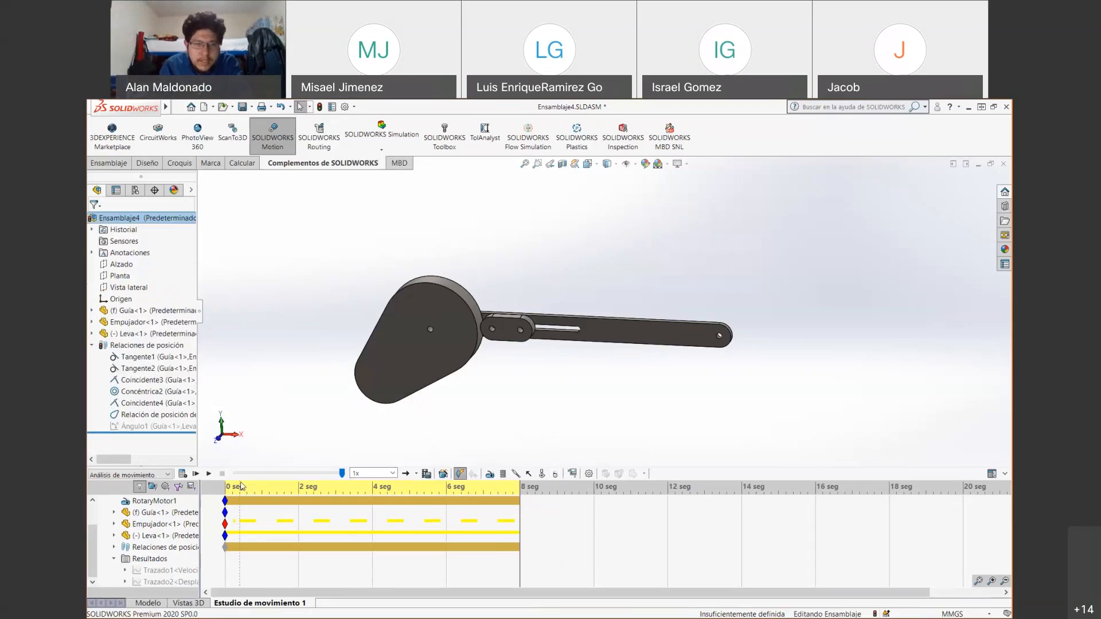
- Return the study's time to 0 seconds and add gravity of 9806.65 mm/s^2 along Z
left_click_drag(520, 493, 225, 516)
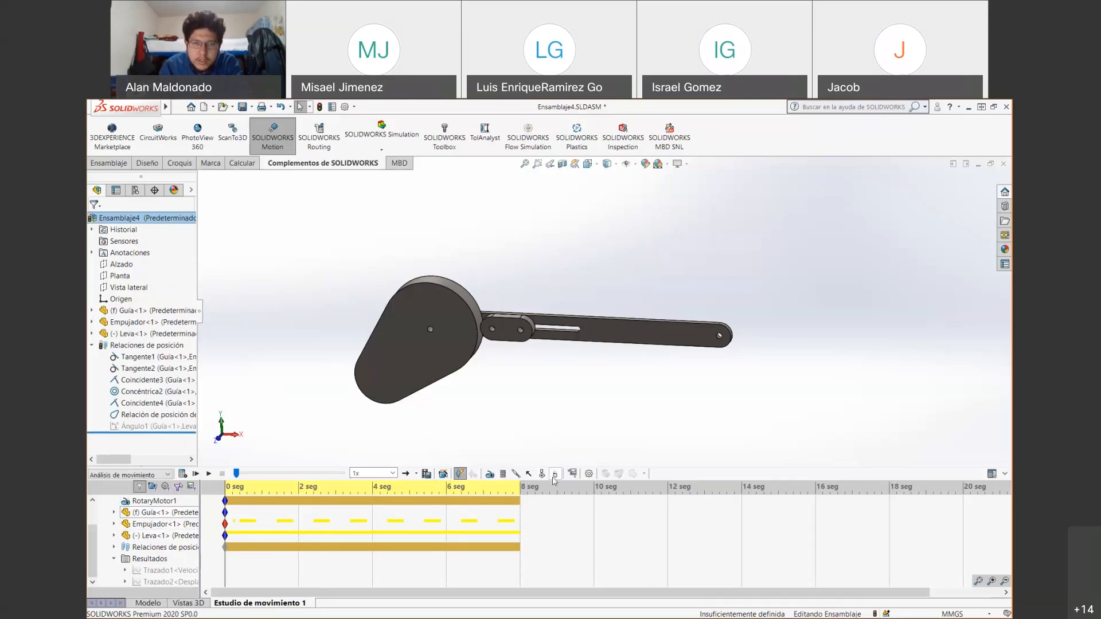
left_click(554, 473)
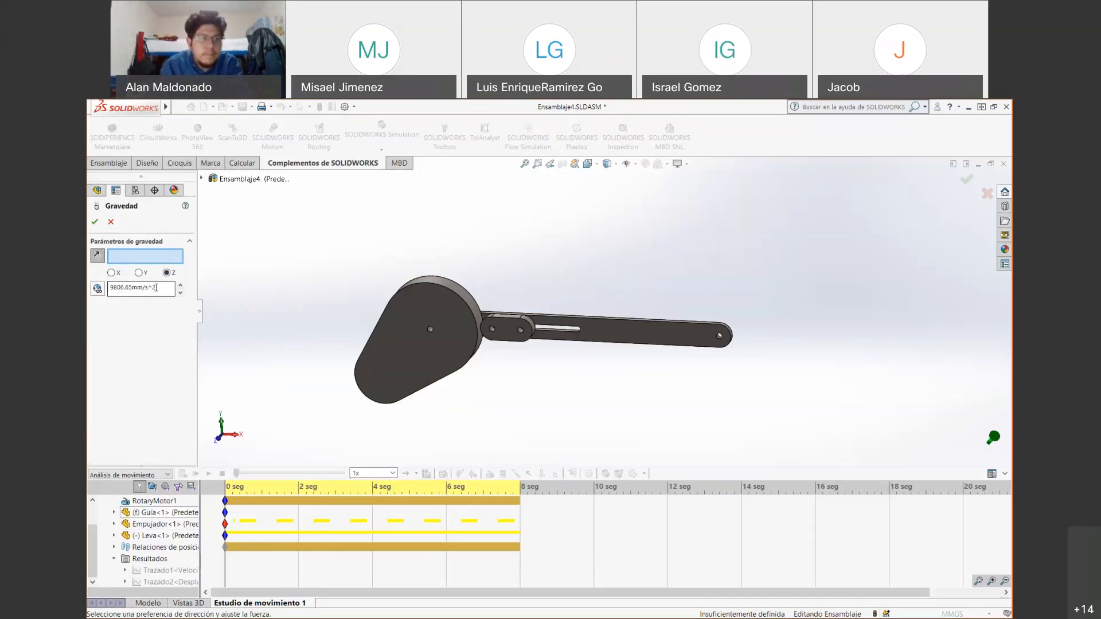
left_click(99, 289)
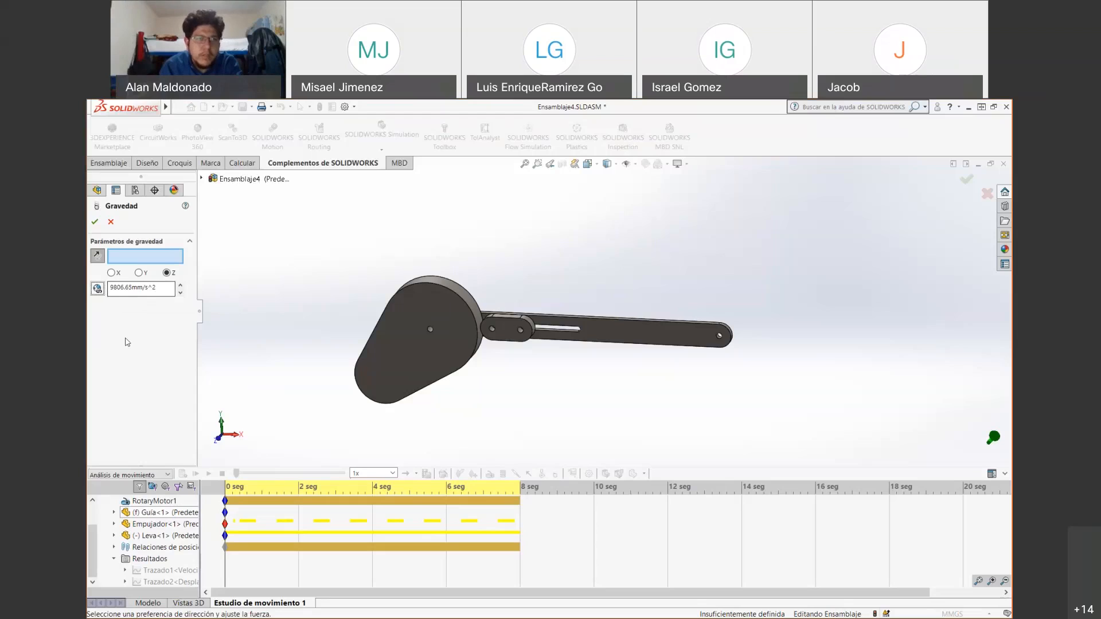
left_click(96, 224)
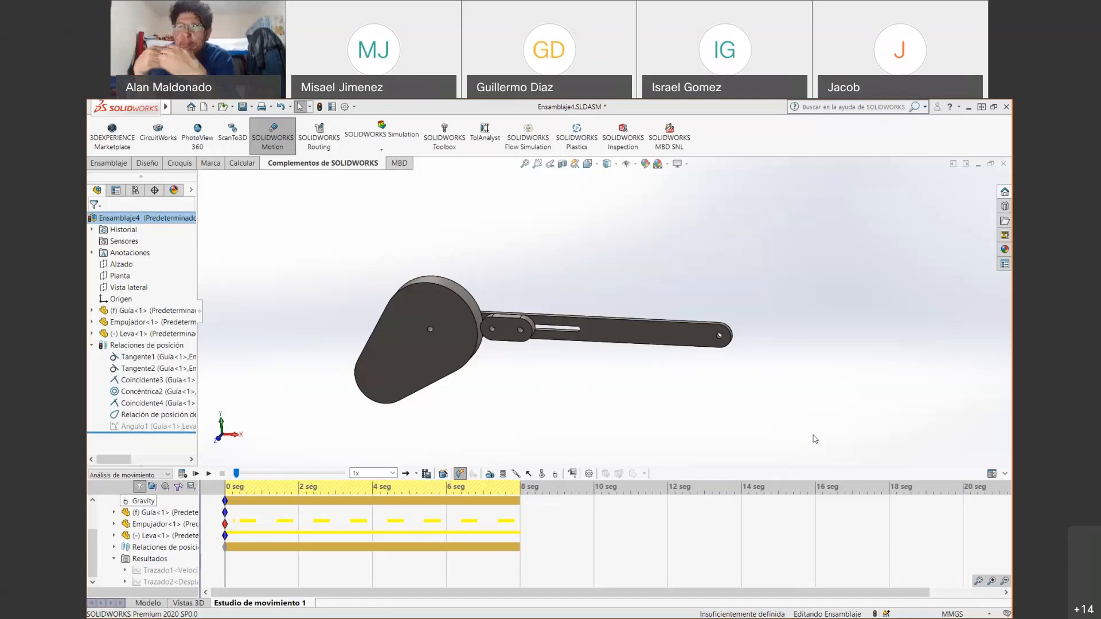
- Start a new results plot with the category Fuerzas and the subcategory Fuerza de reacción
left_click(574, 475)
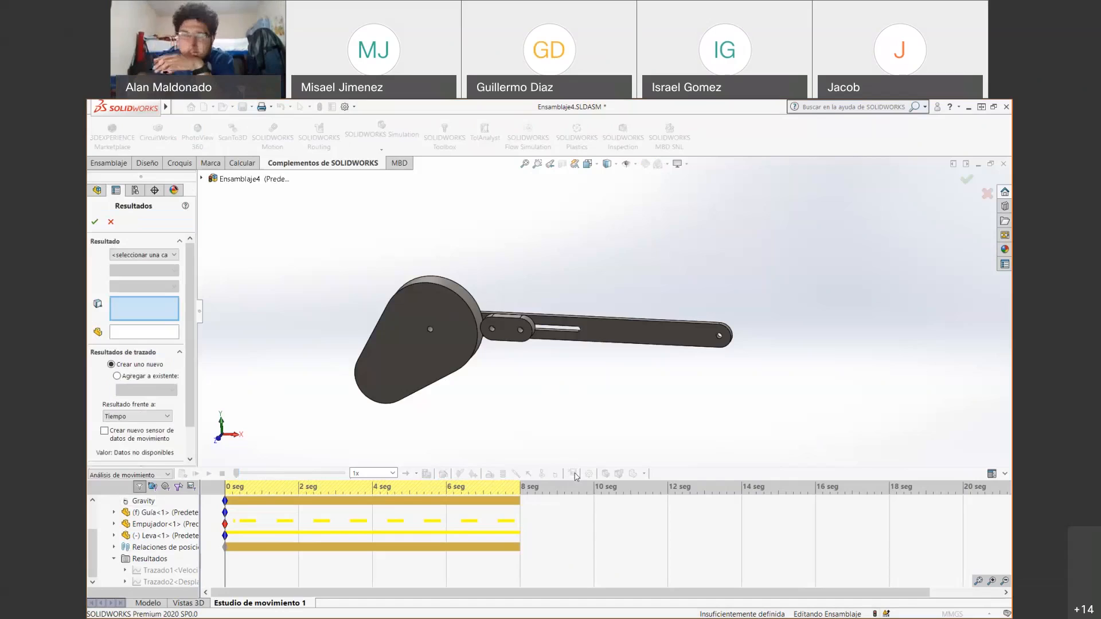
left_click(144, 255)
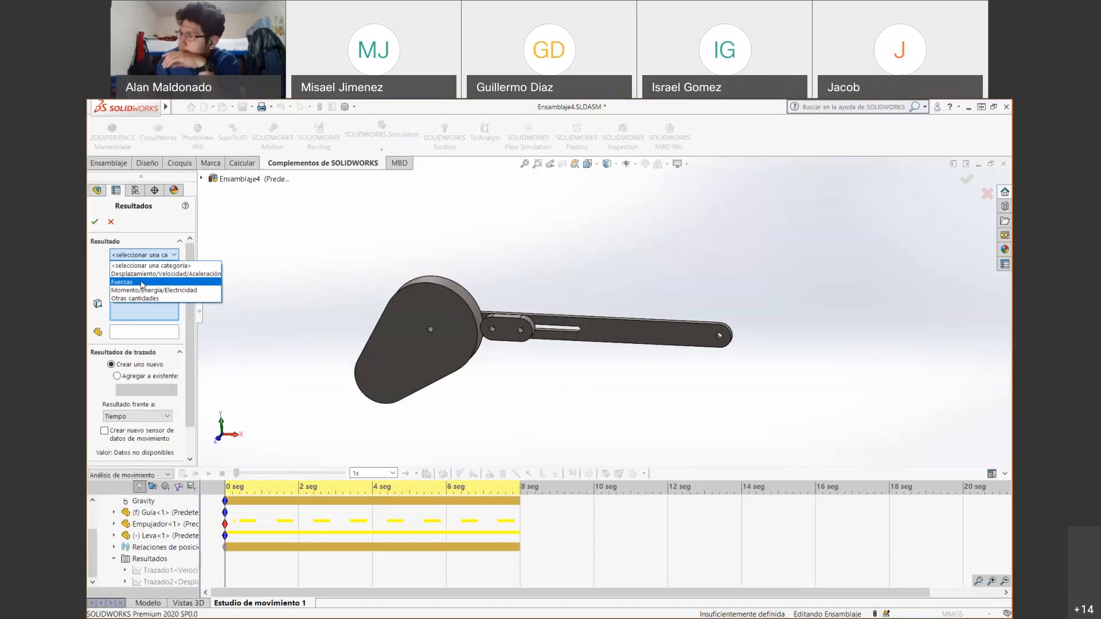
left_click(141, 282)
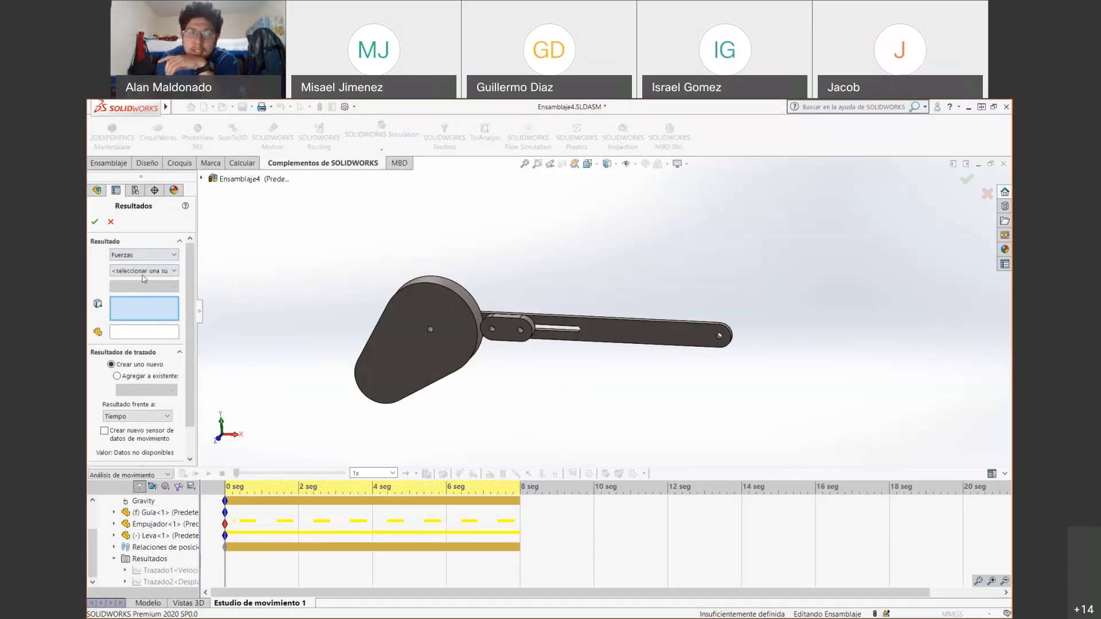
left_click(143, 271)
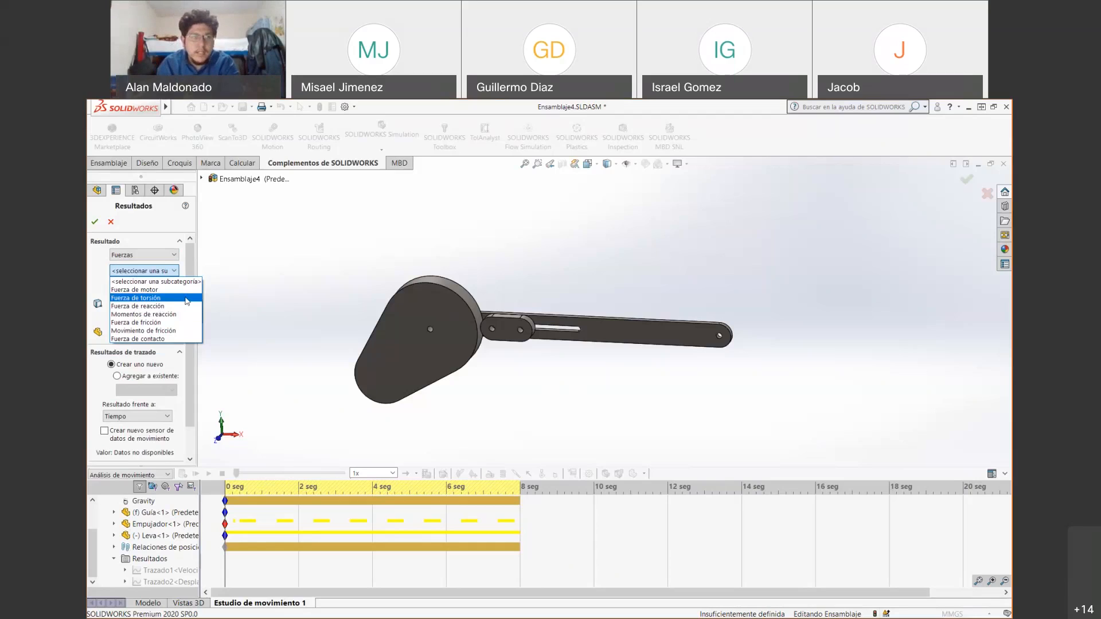
left_click(144, 306)
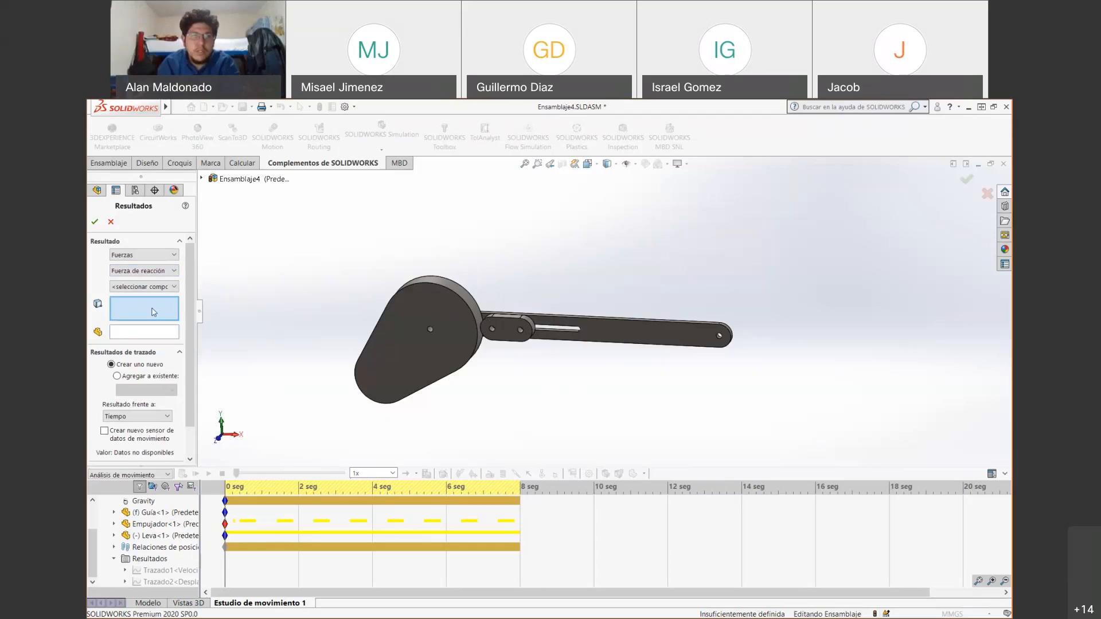
scroll(468, 312, "down", 5)
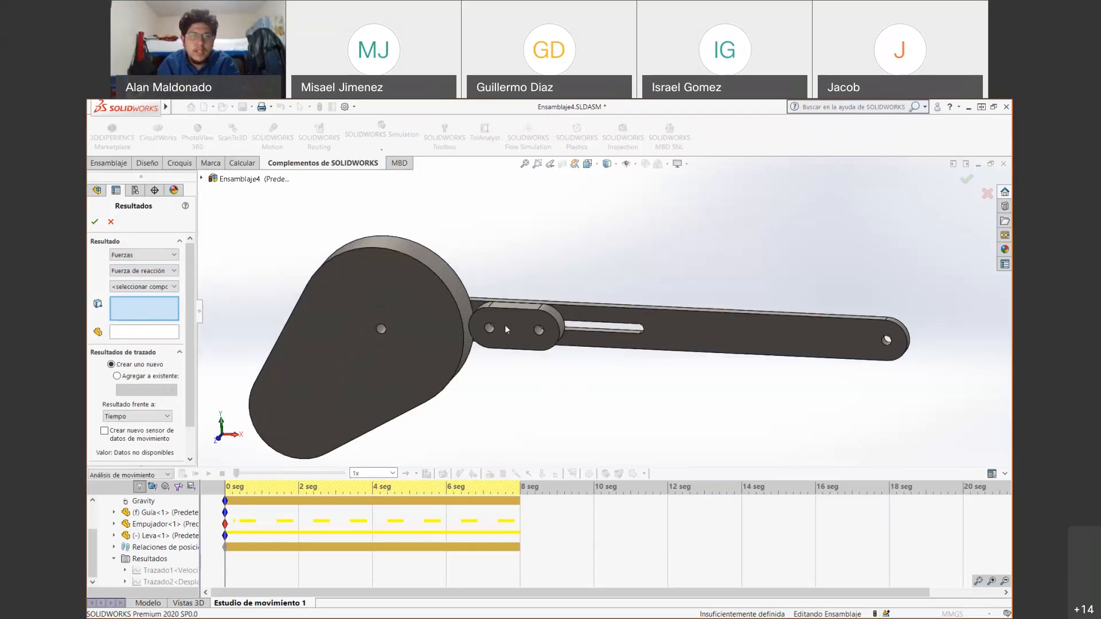
left_click(466, 290)
middle_click_drag(516, 301, 470, 293)
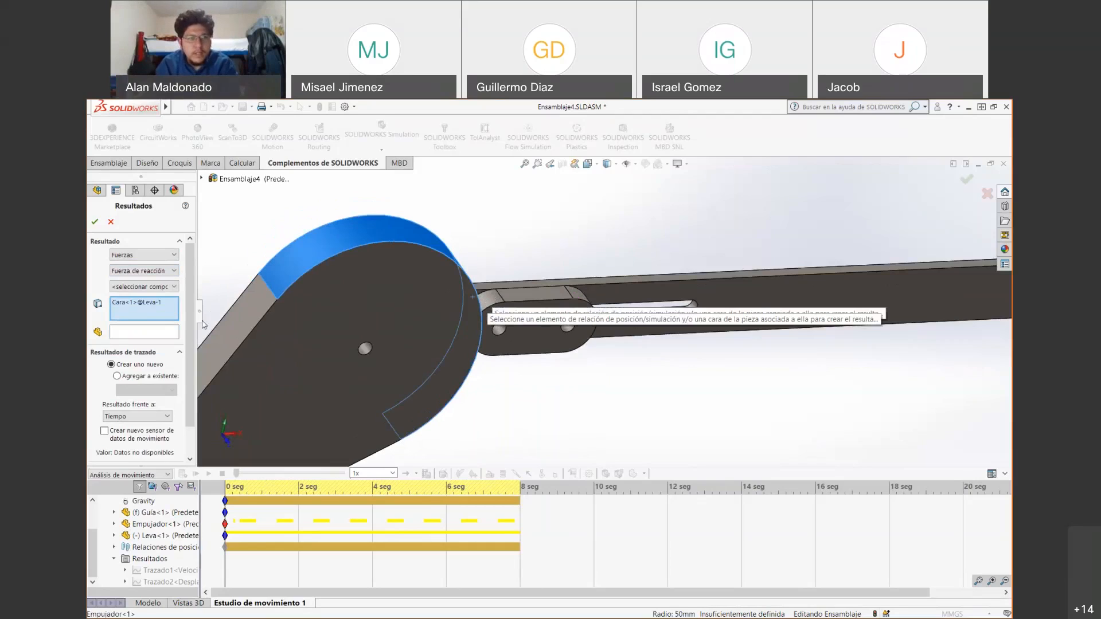
key("Delete")
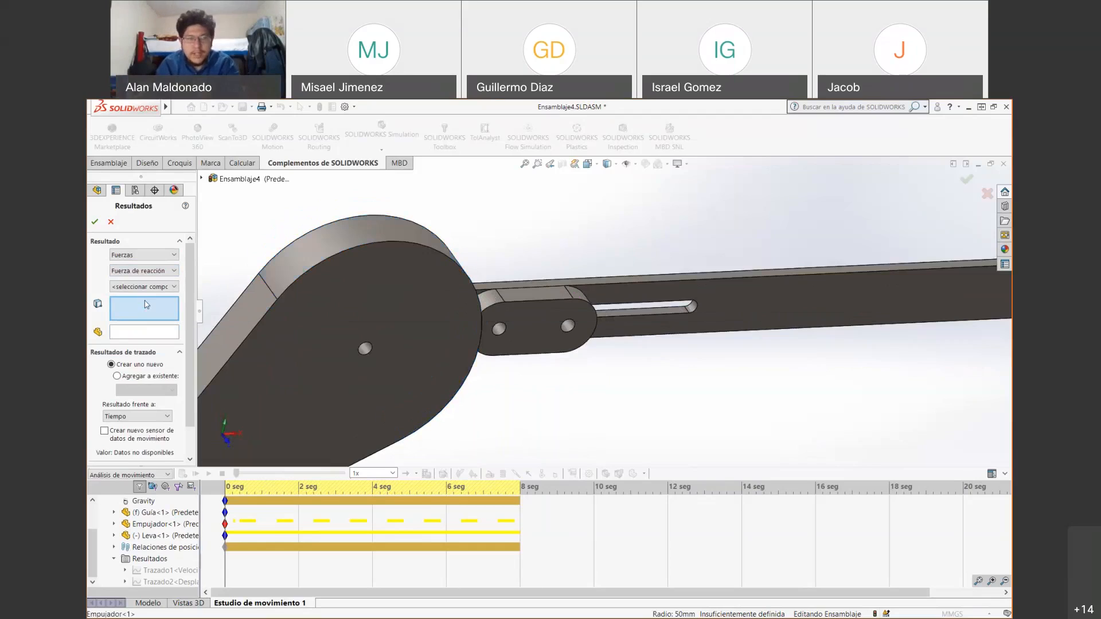
- Try the follower's rounded contact face and the cam mate as the reaction force result's elements
scroll(542, 345, "up", 1)
scroll(534, 365, "up", 1)
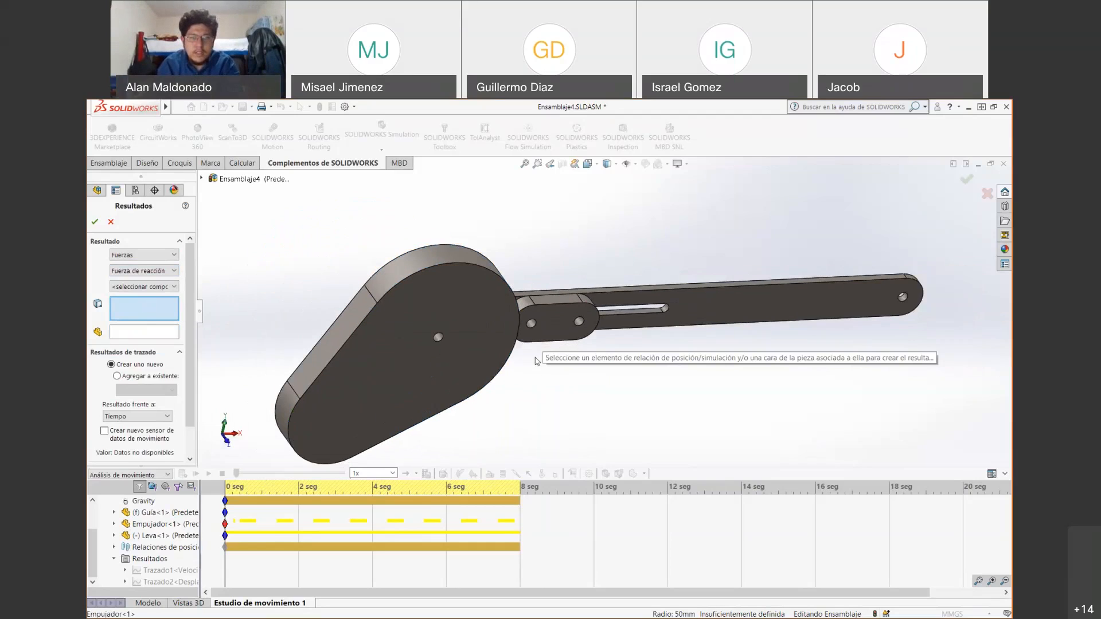
scroll(535, 364, "down", 1)
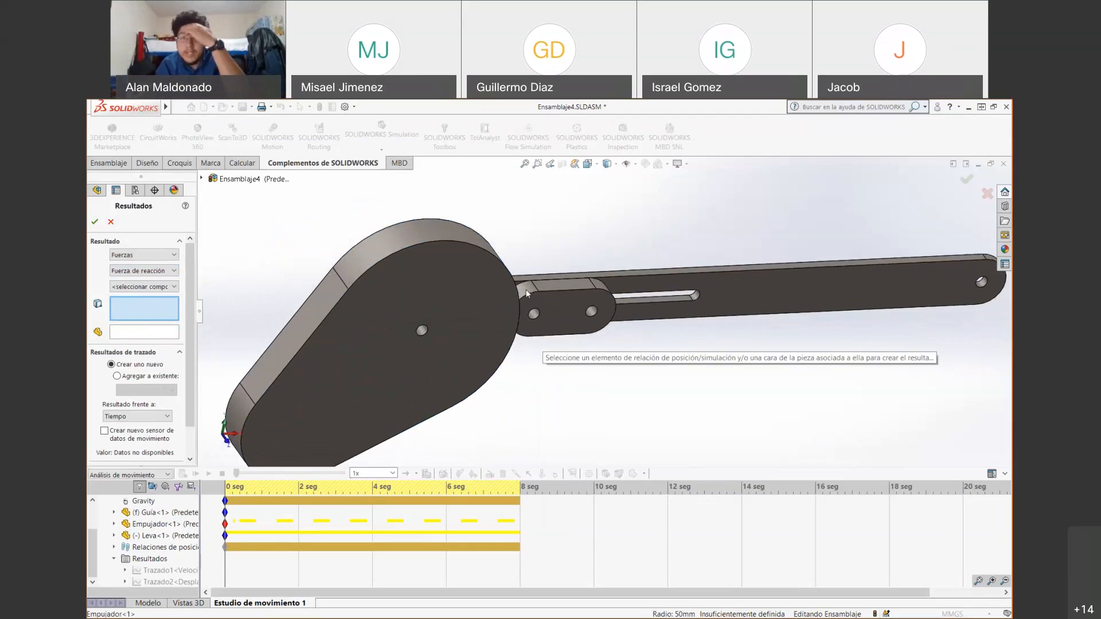
left_click(527, 294)
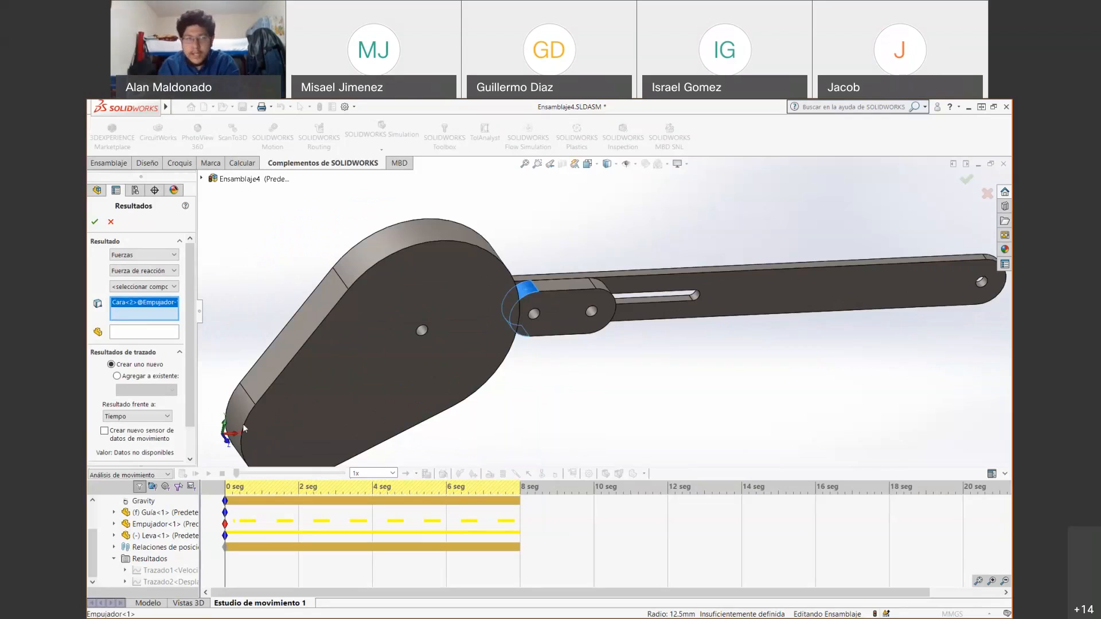
left_click(115, 548)
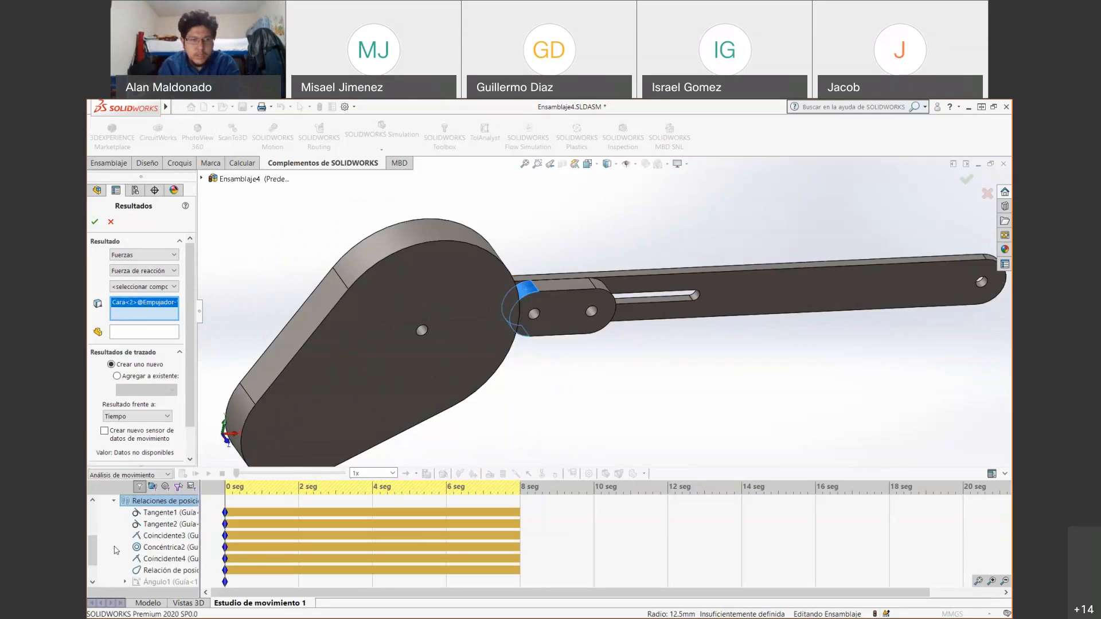
left_click(154, 572)
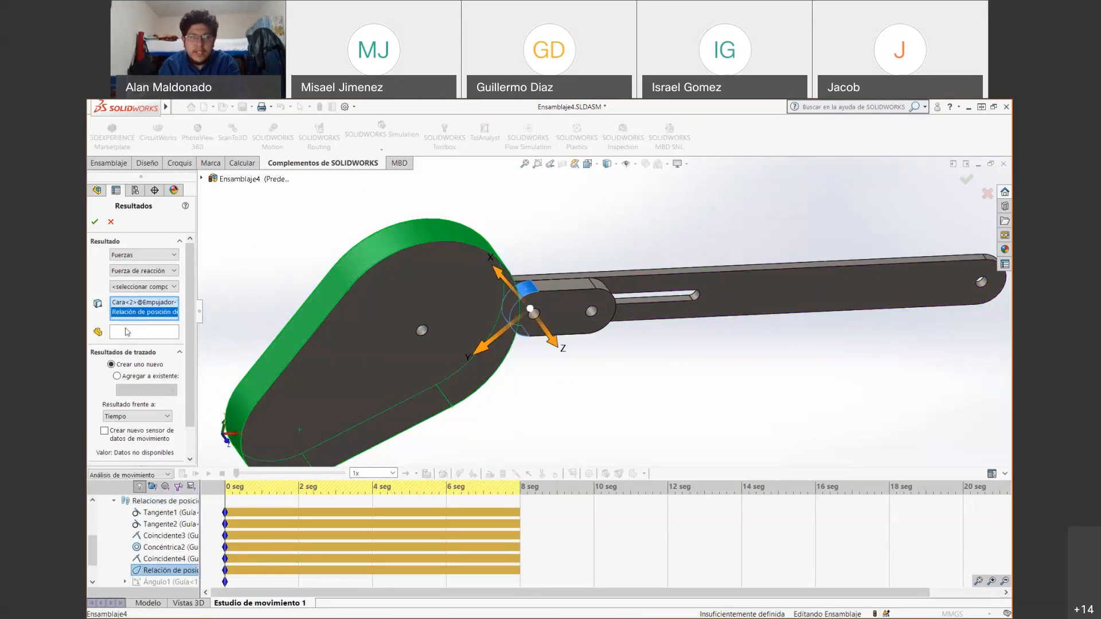
- Try the guide component as the reference part for the reaction force result's XYZ directions
middle_click_drag(696, 386, 669, 366)
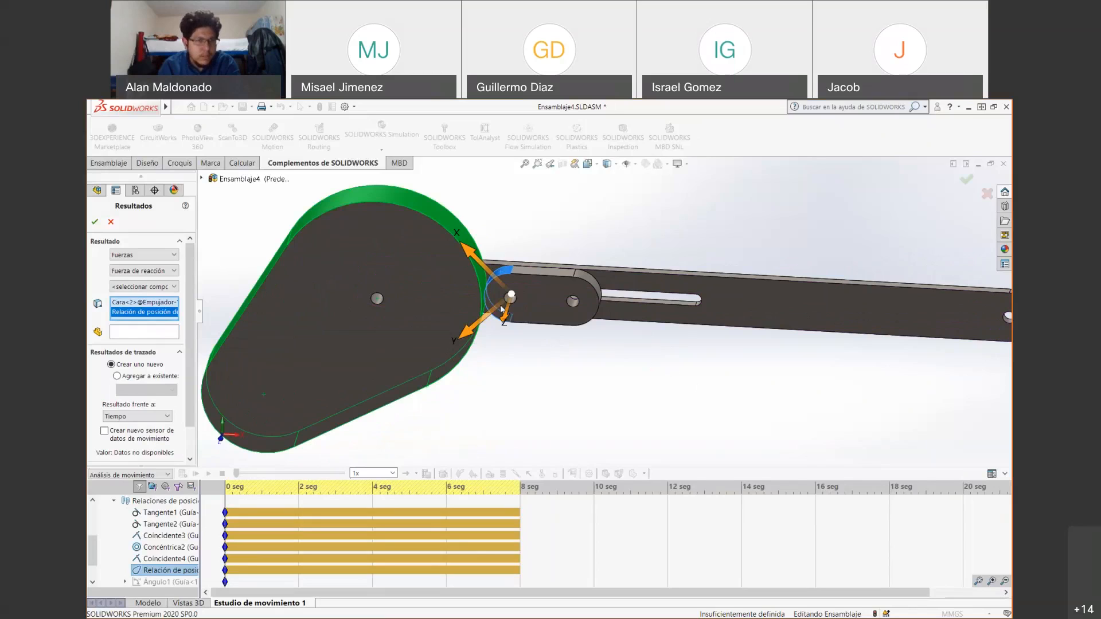
left_click(114, 336)
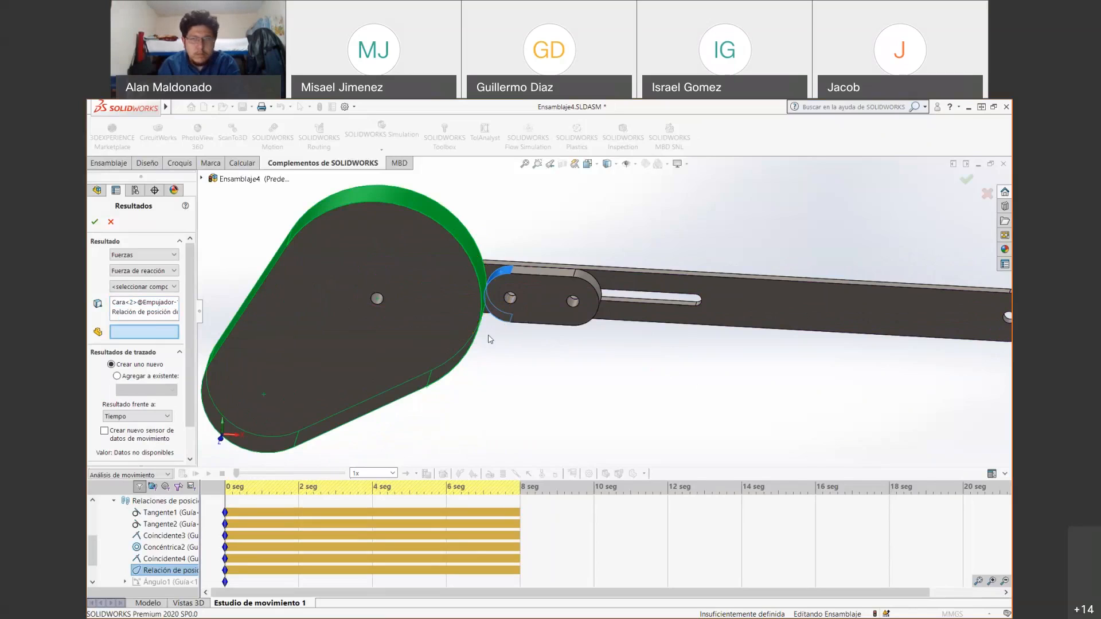
left_click(800, 296)
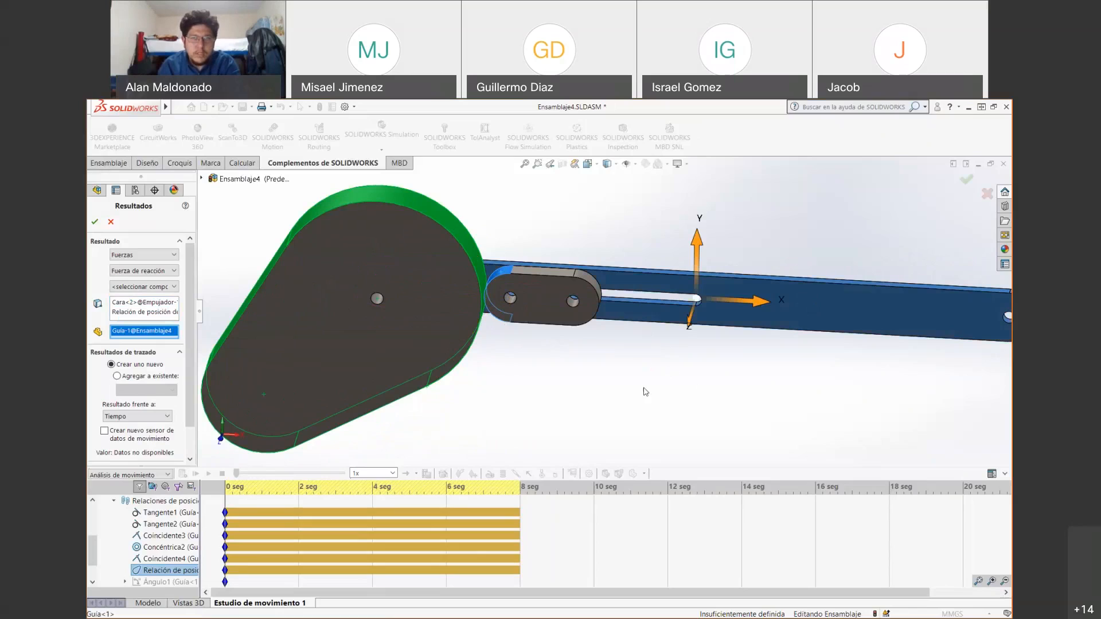
- Clear the guide reference, the cam mate and the follower face from the reaction force result
key("f")
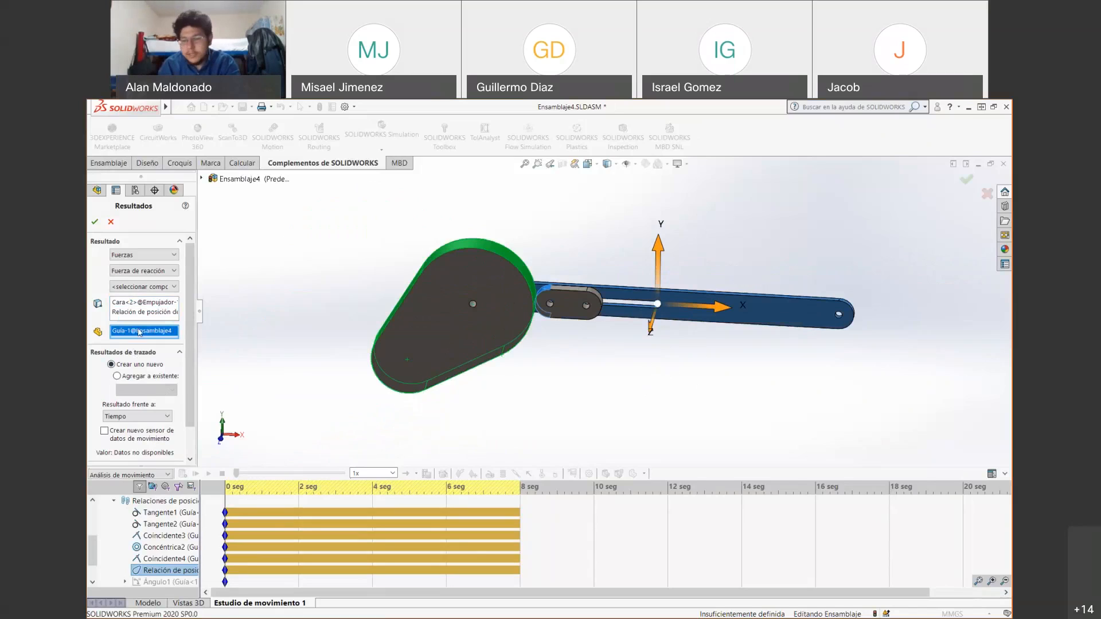
key("Delete")
left_click(140, 313)
key("Delete")
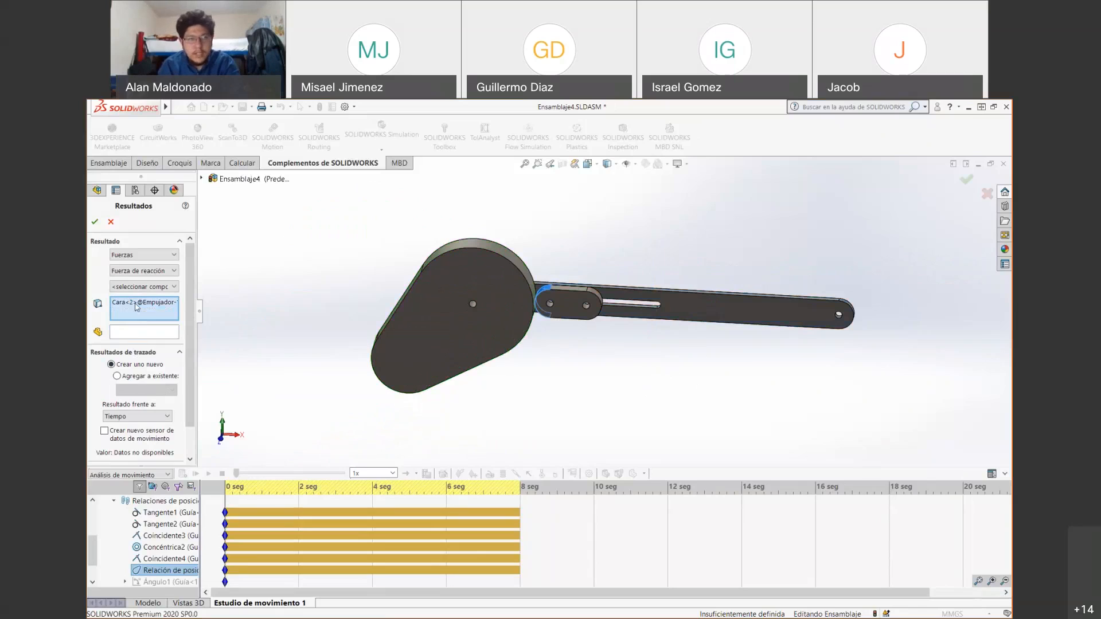
left_click(140, 312)
key("Delete")
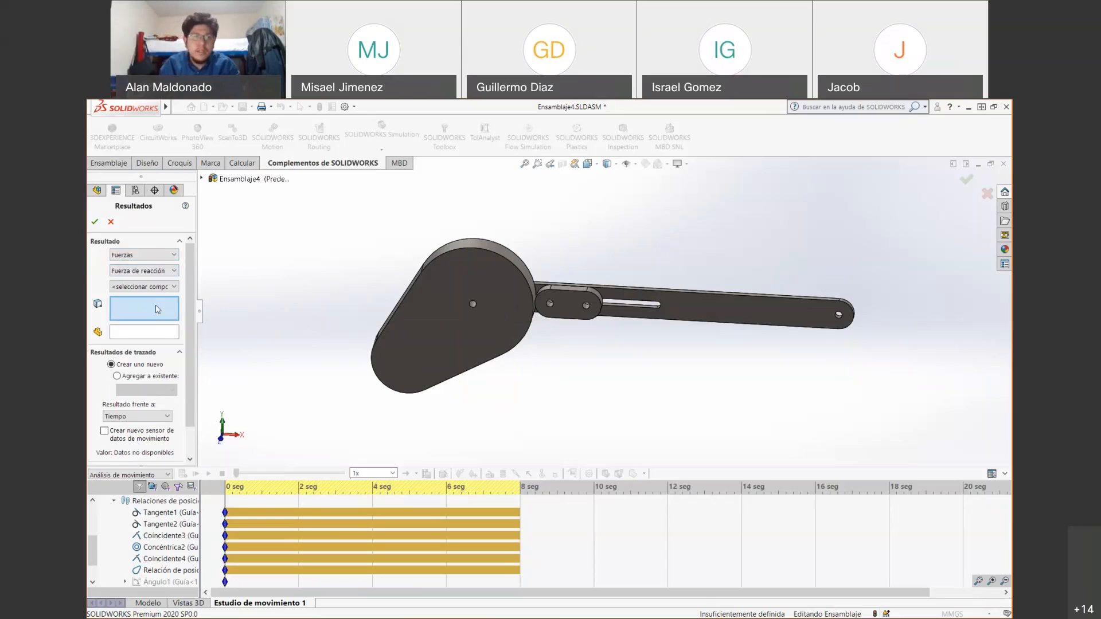
scroll(499, 256, "down", 3)
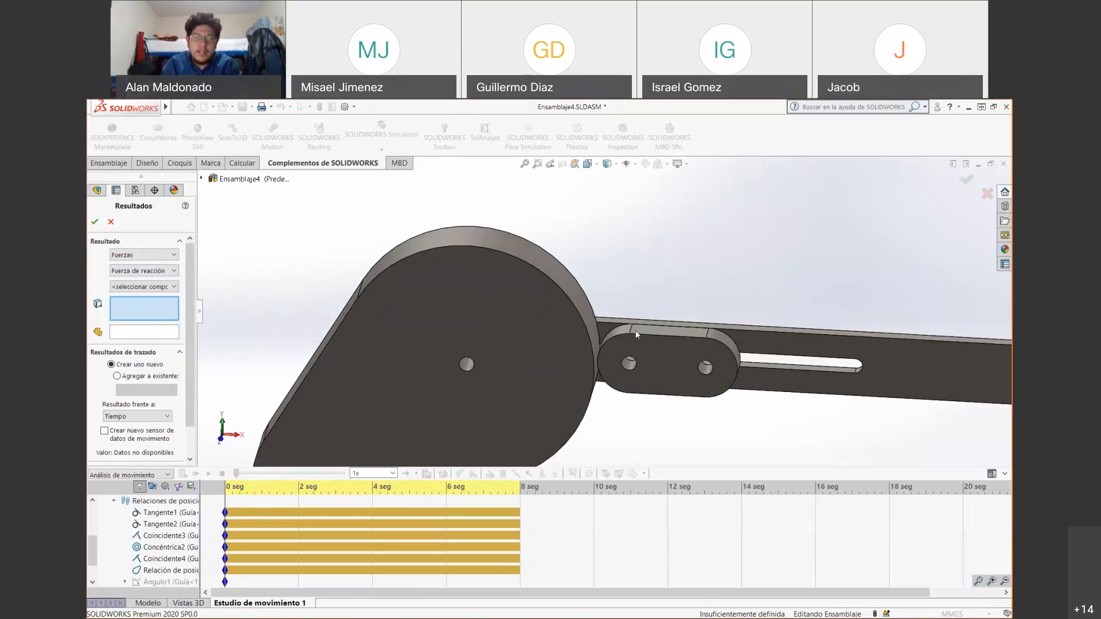
- Set the follower's rounded contact face and the cam mate as the reaction force result's elements
left_click(624, 331)
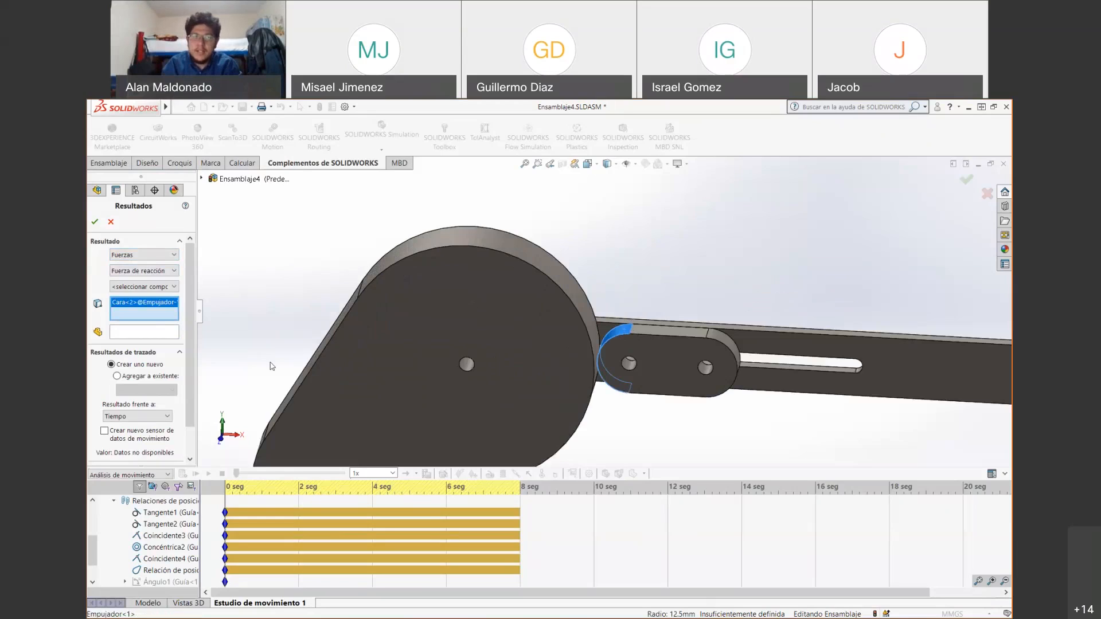
left_click(148, 571)
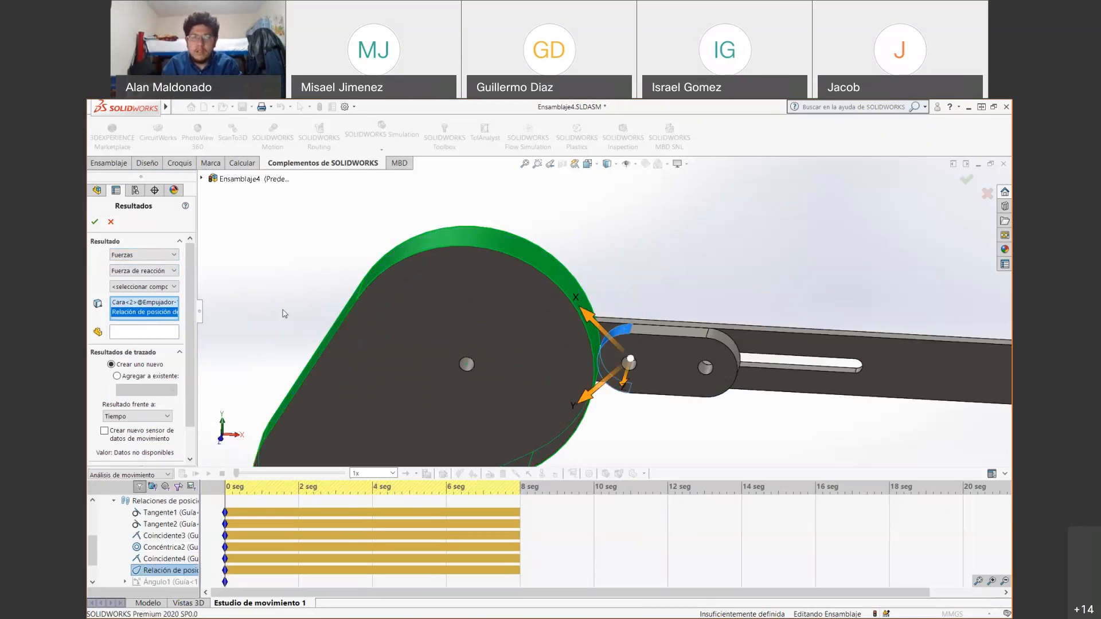
- Try the guide component as the XYZ direction reference for the reaction force result and remove it
left_click(132, 334)
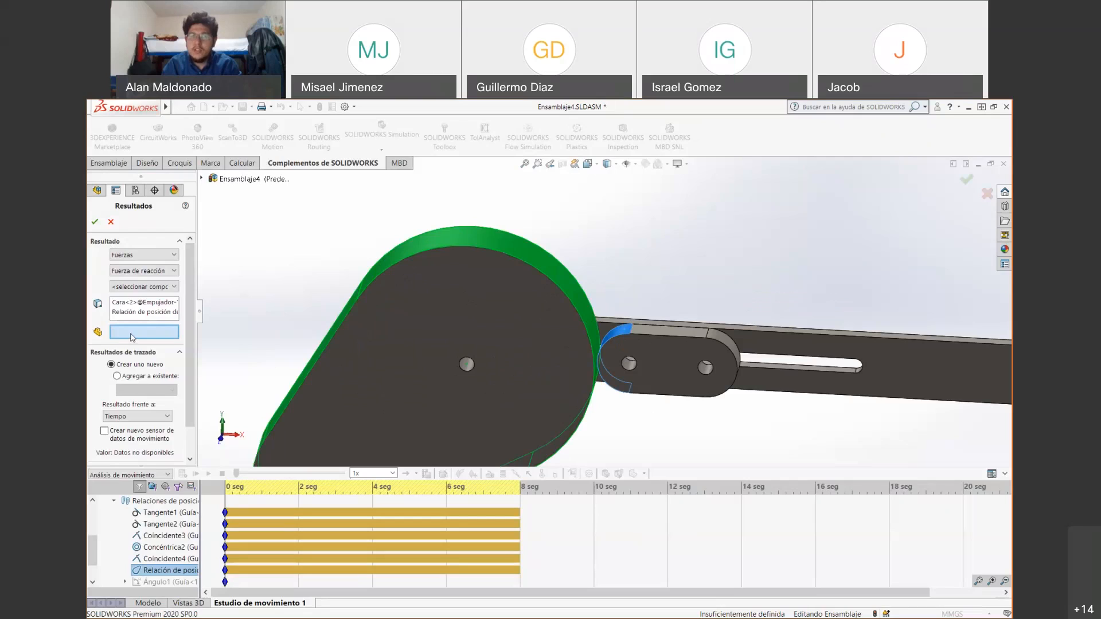
left_click(913, 360)
scroll(603, 311, "up", 3)
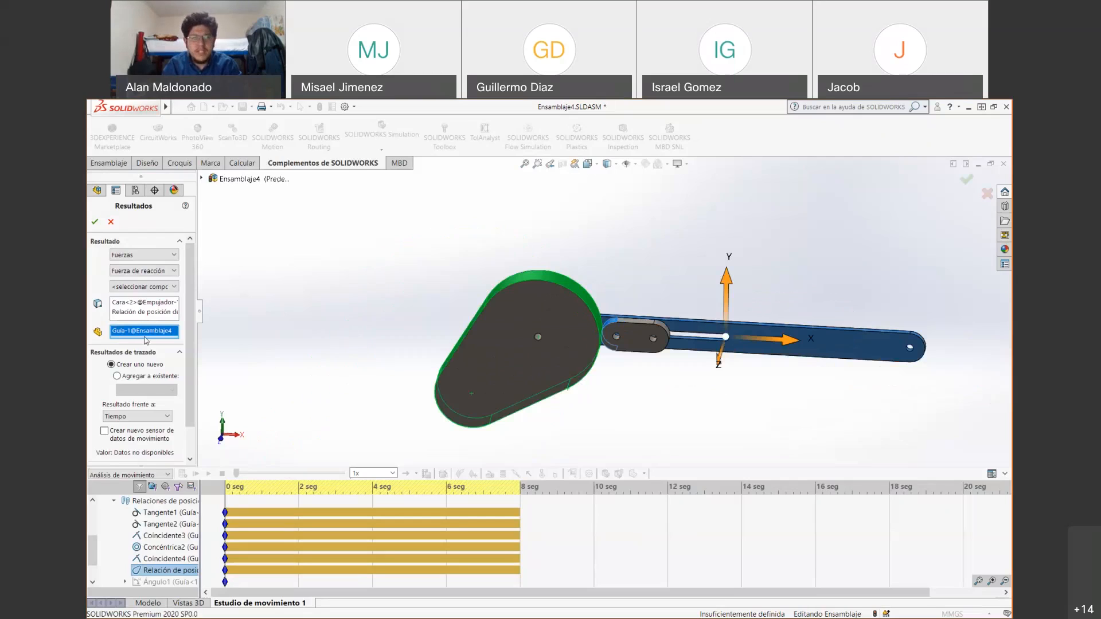
key("Delete")
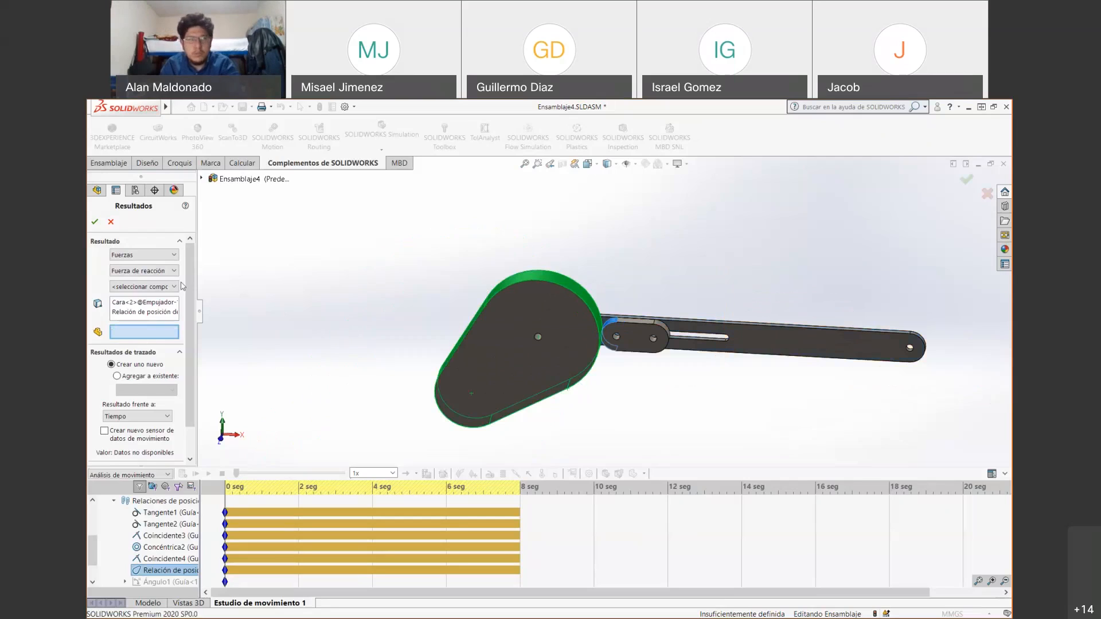
- Enable the result vector in the graphics window and try to create the plot with the guide as XYZ reference
left_click(202, 179)
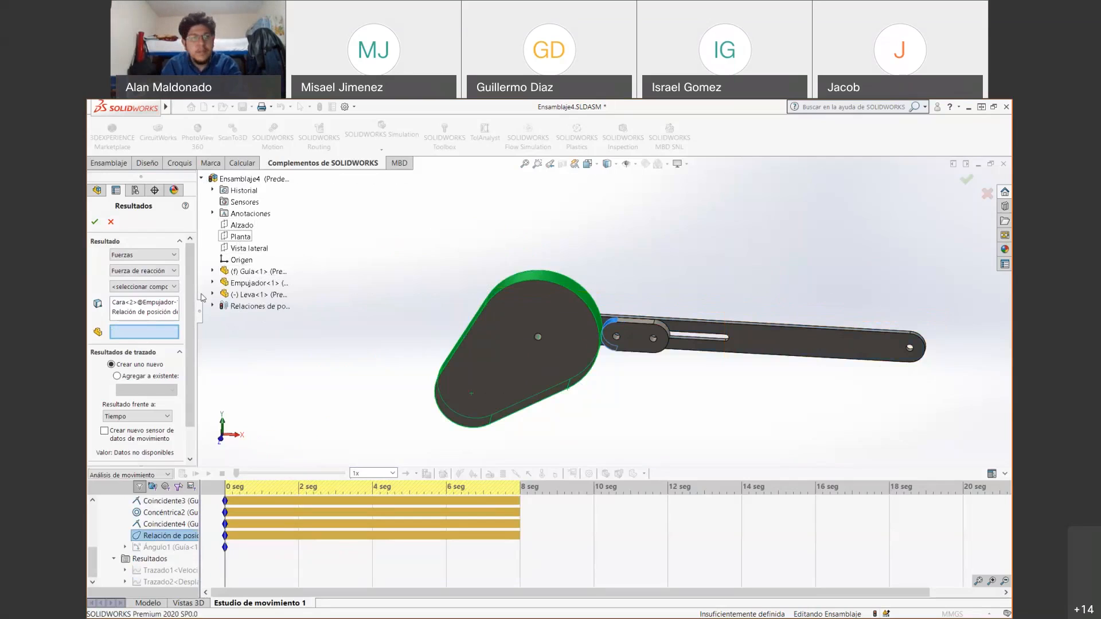
left_click(786, 332)
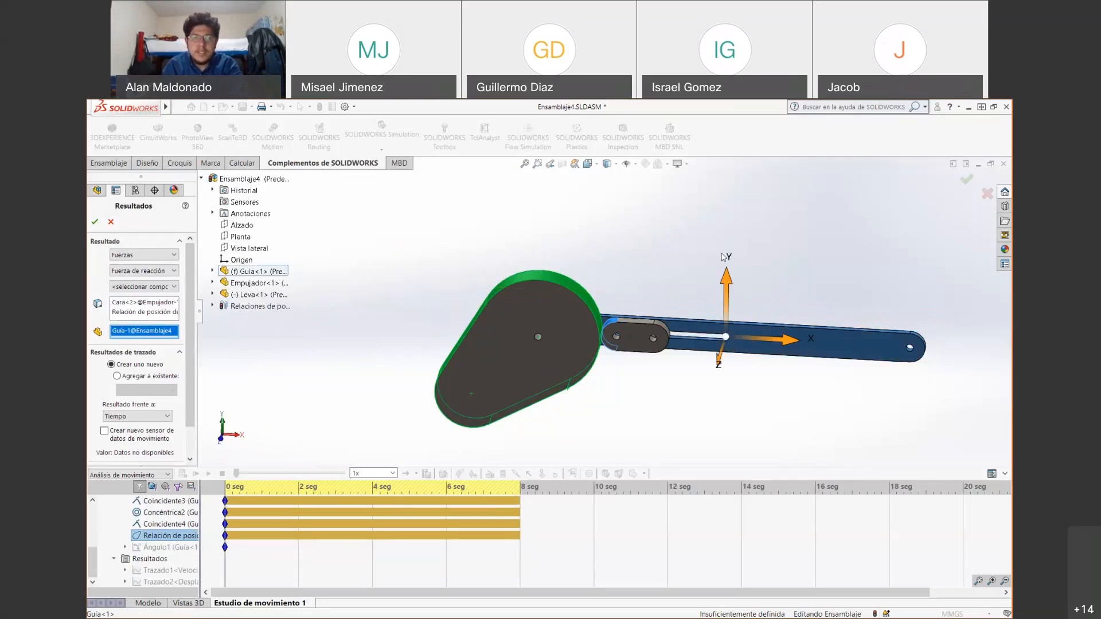
scroll(149, 385, "down", 2)
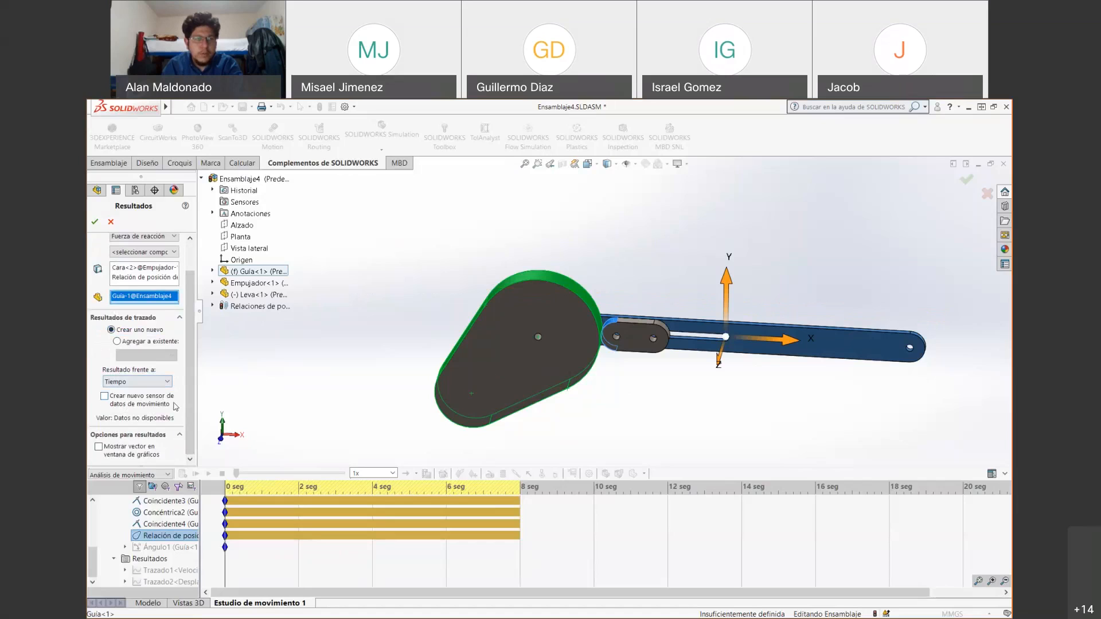
left_click(99, 447)
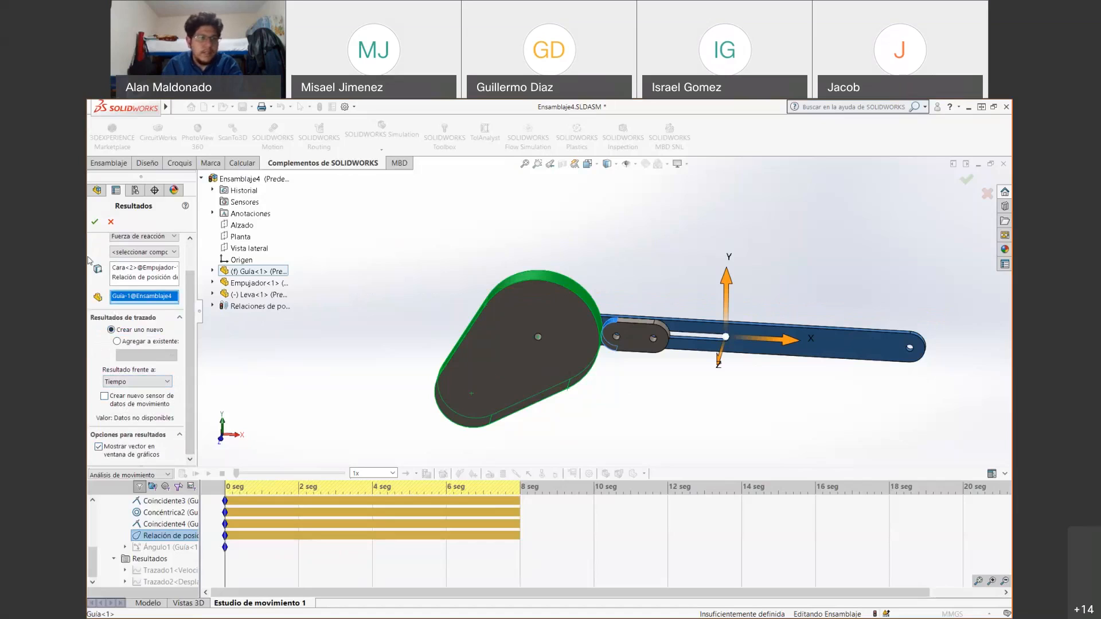
left_click(94, 222)
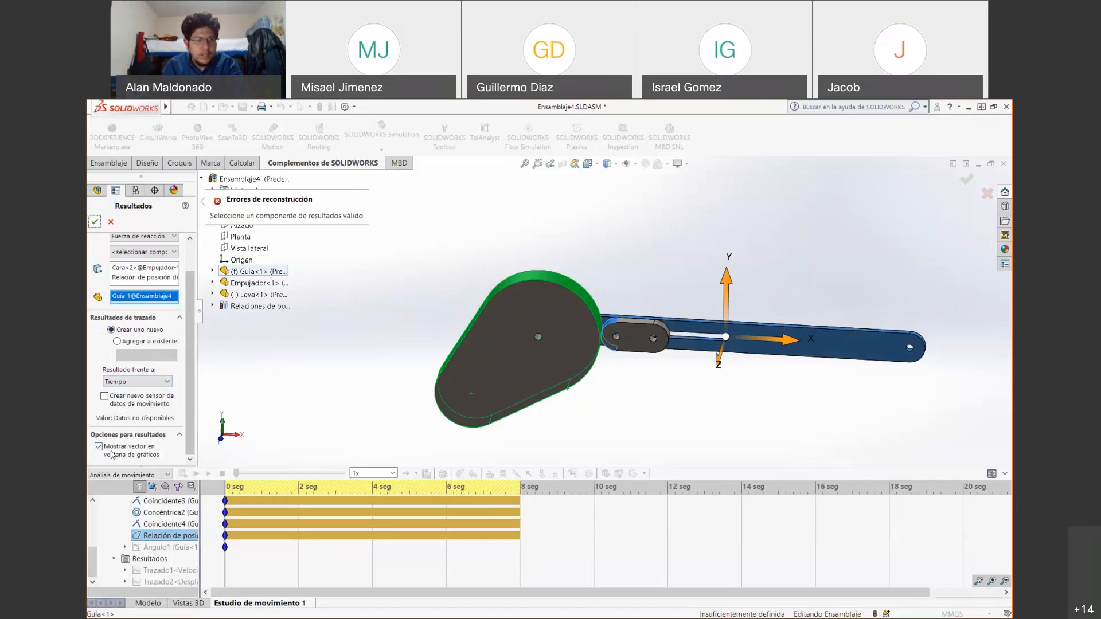
- Clear the guide reference from the reaction force result and try again to create the plot
scroll(195, 319, "up", 1)
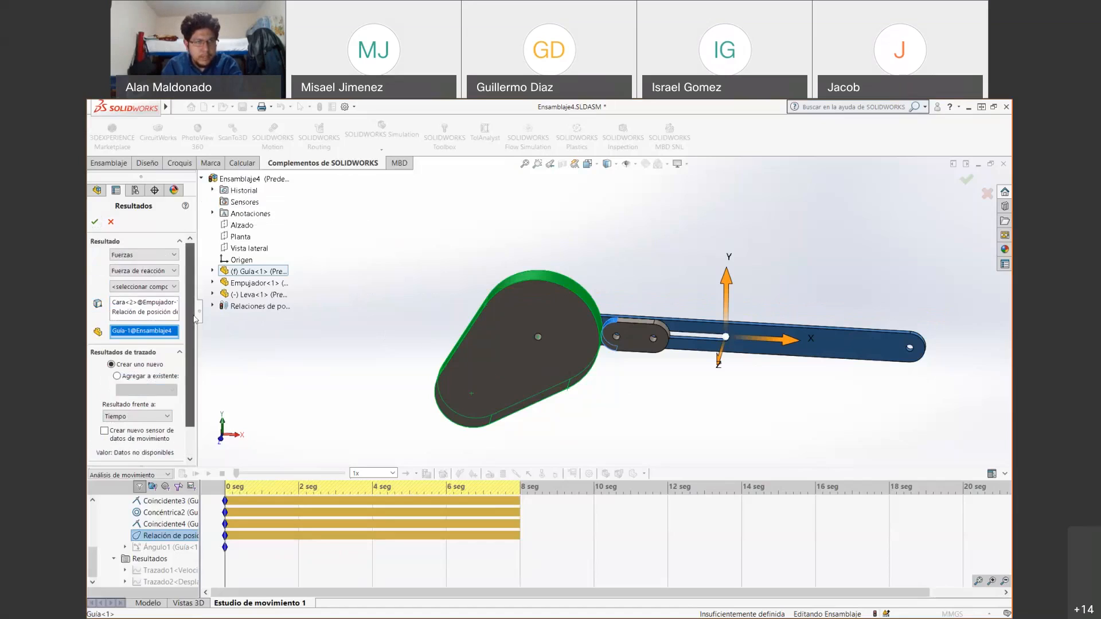
key("Delete")
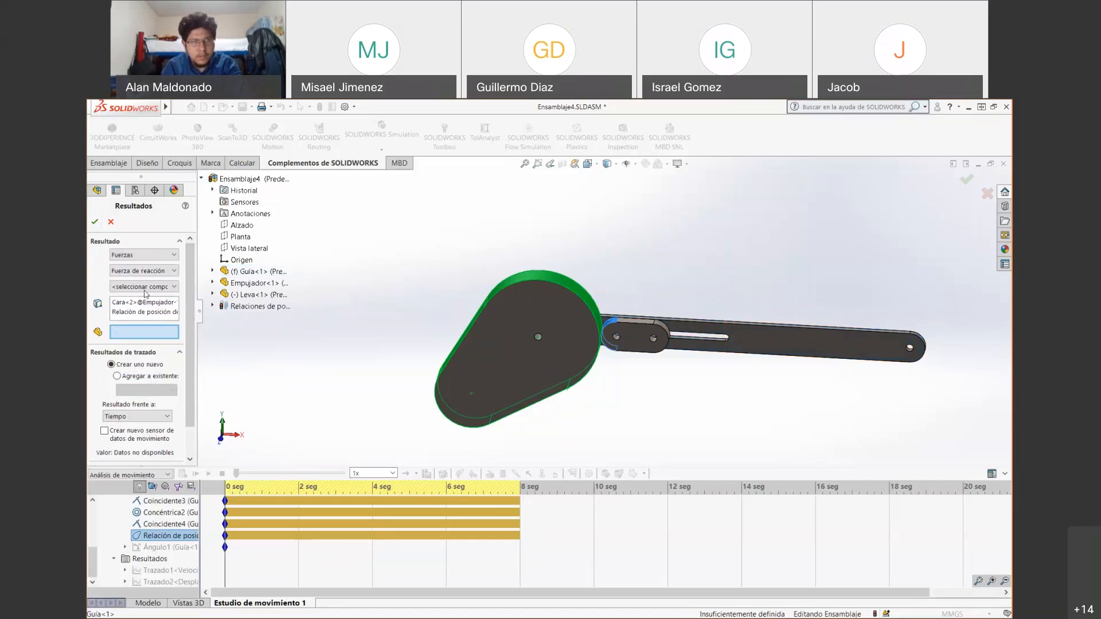
left_click(95, 222)
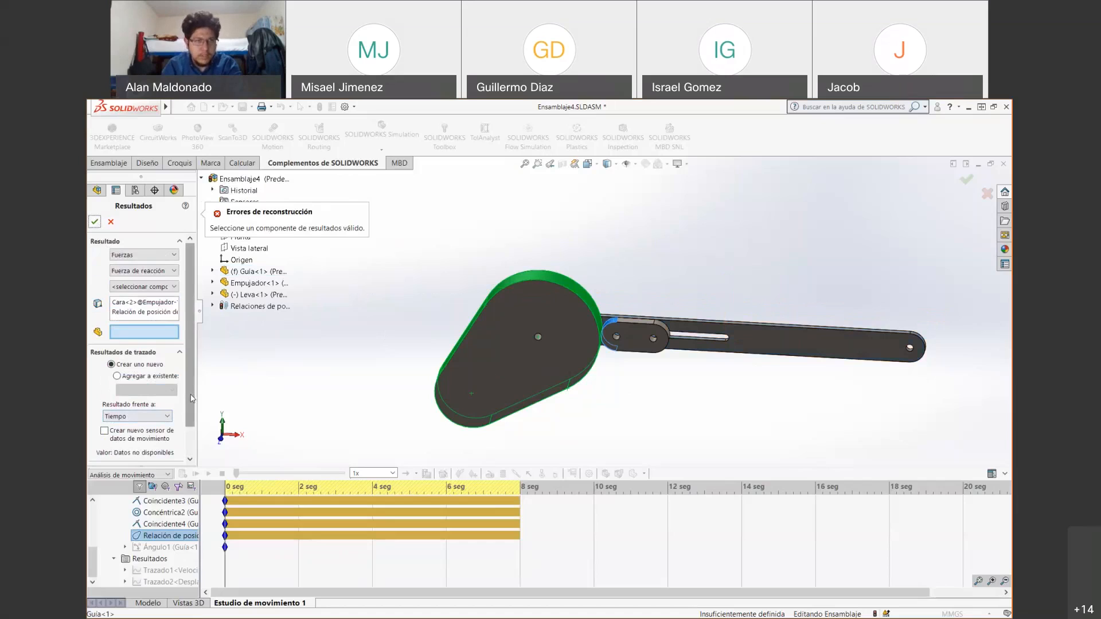
scroll(189, 373, "down", 1)
scroll(188, 375, "up", 1)
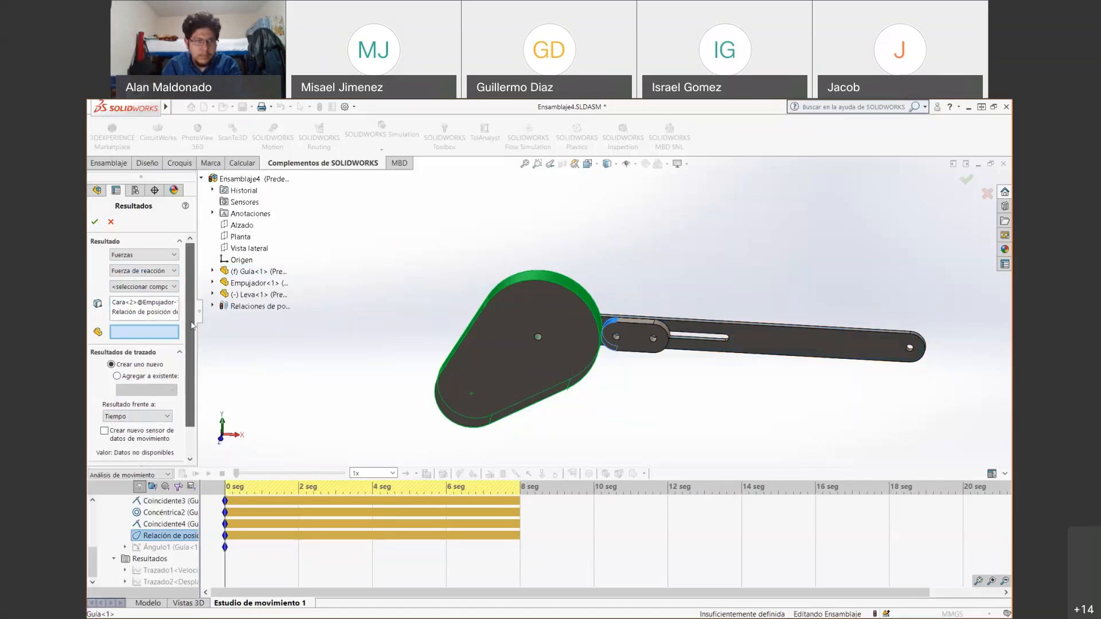
- Set the result component to Magnitud, create the reaction force plot, and accept updating the animation's initial state
left_click(174, 287)
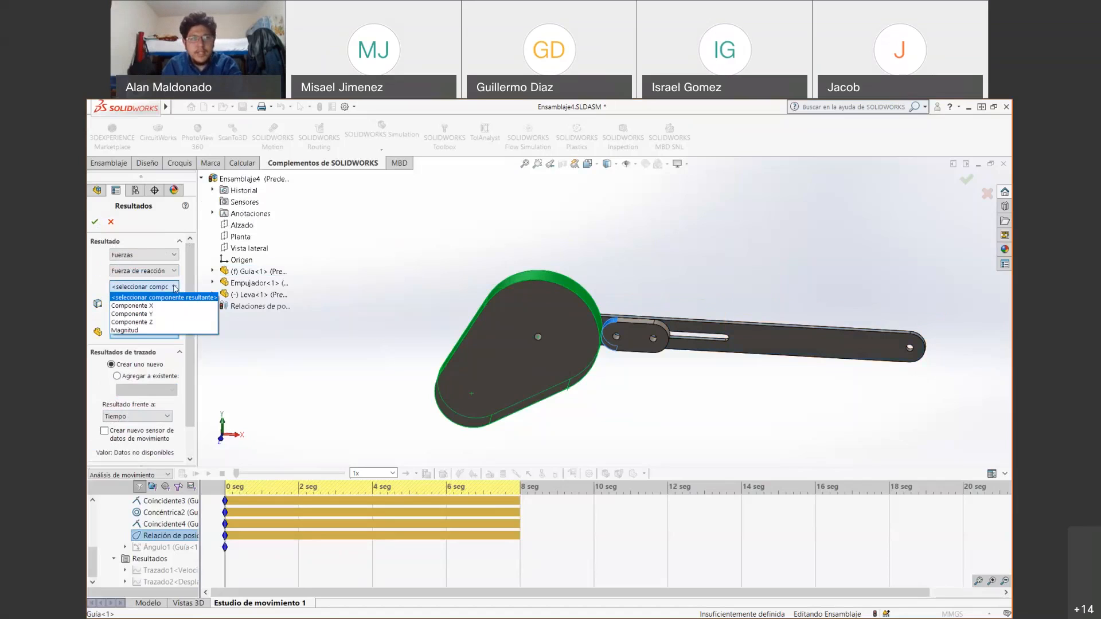
left_click(155, 331)
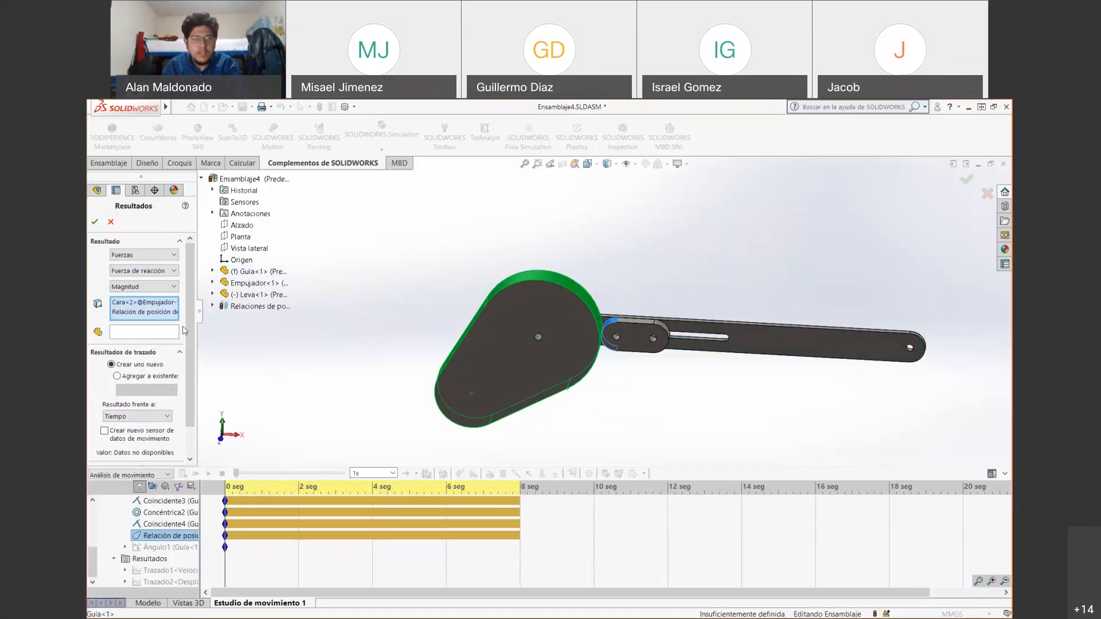
scroll(187, 385, "down", 1)
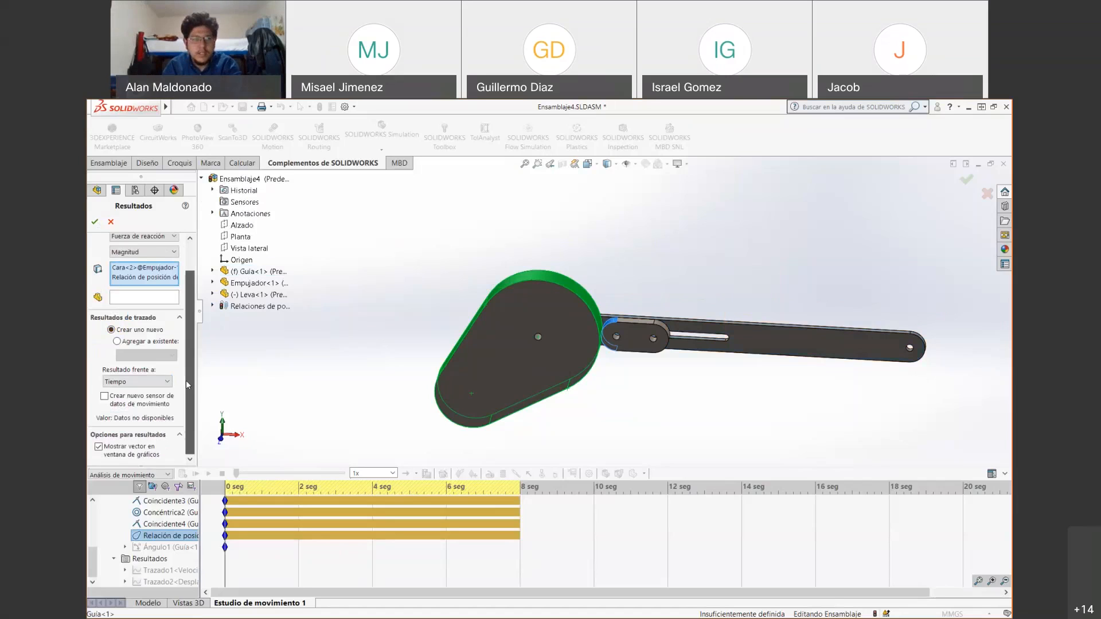
left_click(95, 222)
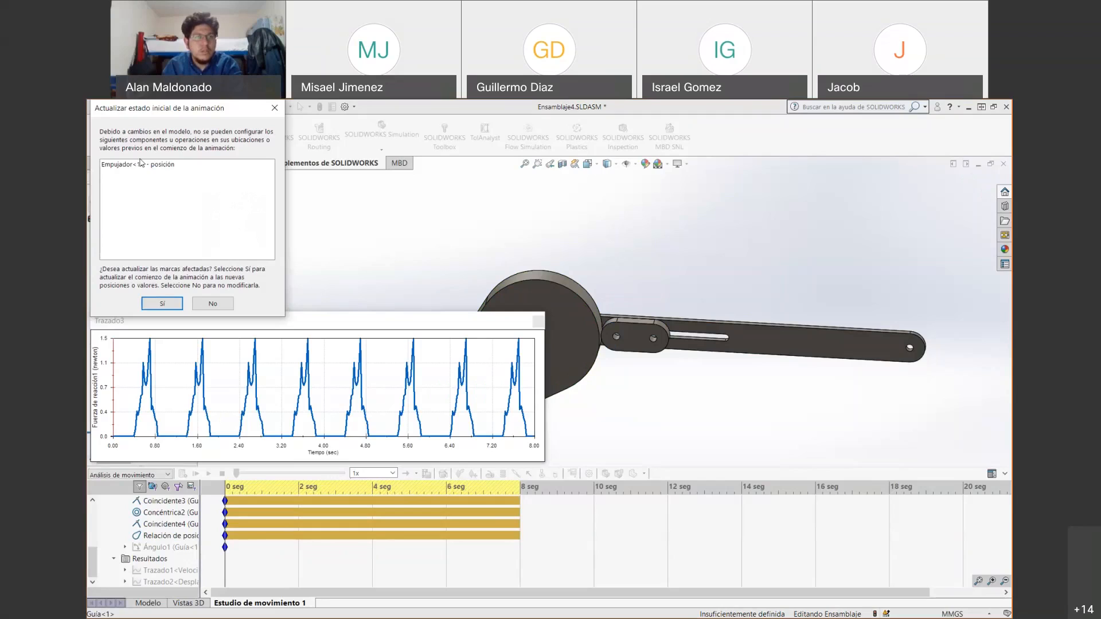
left_click(164, 305)
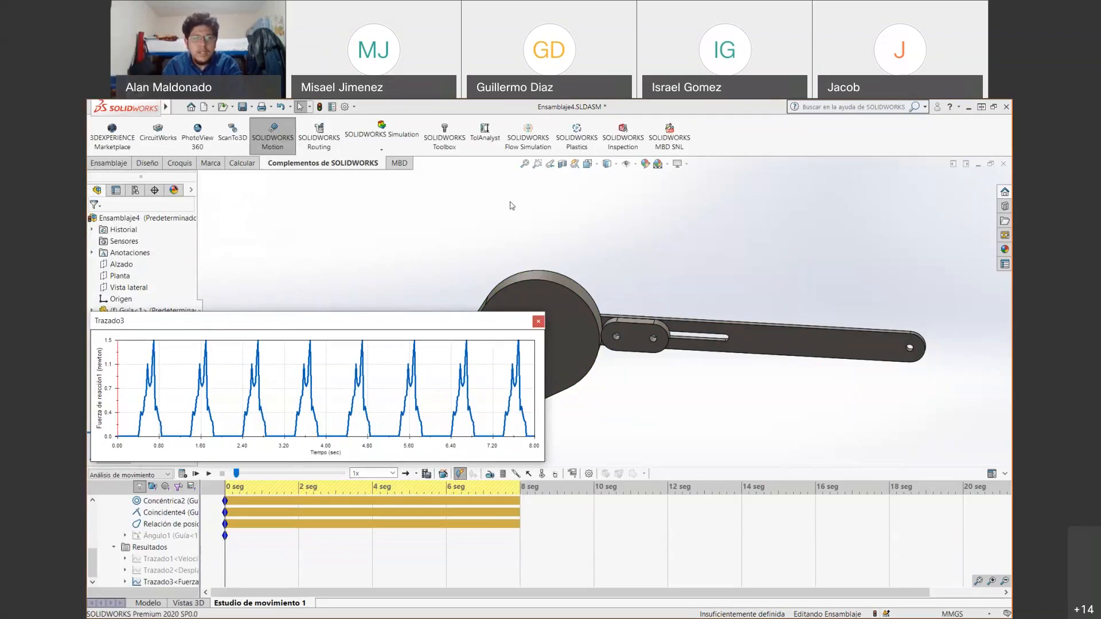
- Play the motion study from the start with the force plot window moved clear of the mechanism
left_click_drag(512, 205, 596, 431)
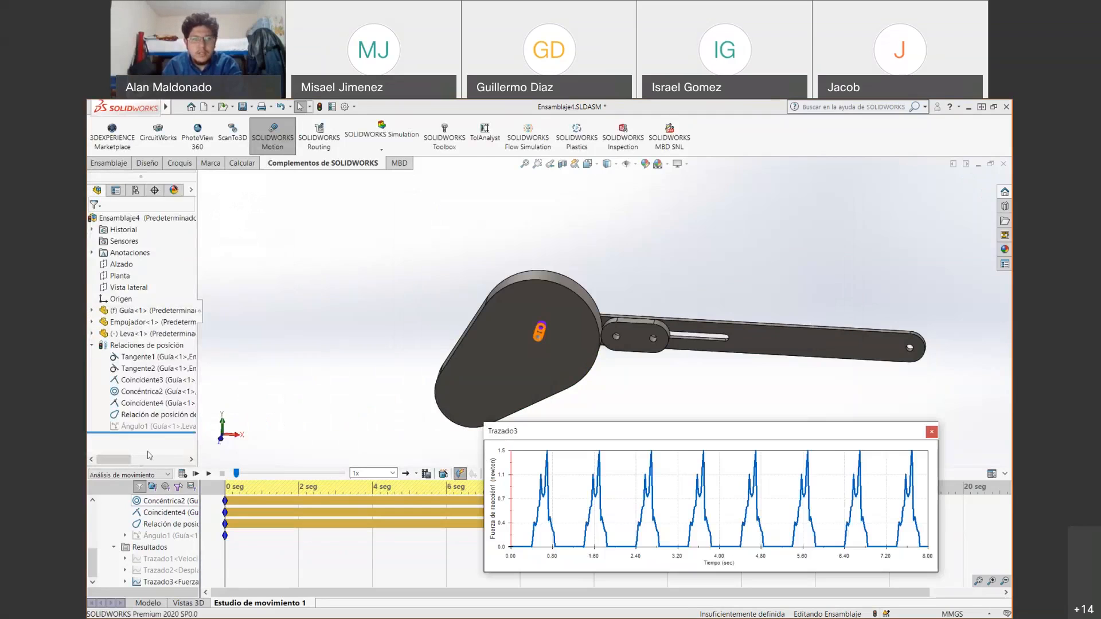
left_click(195, 475)
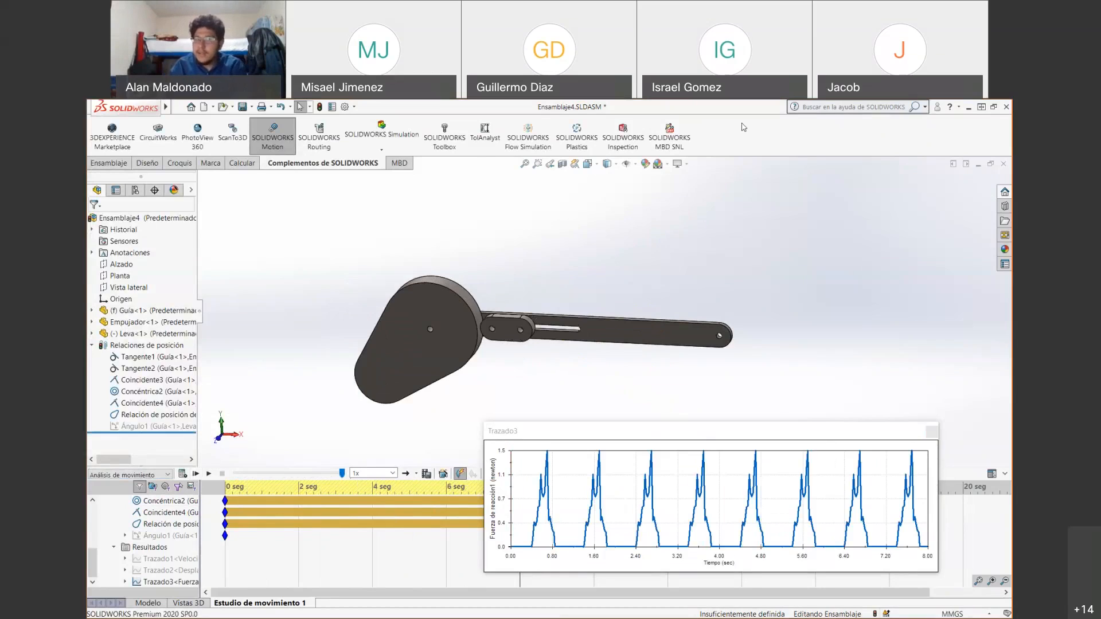
left_click_drag(701, 432, 741, 124)
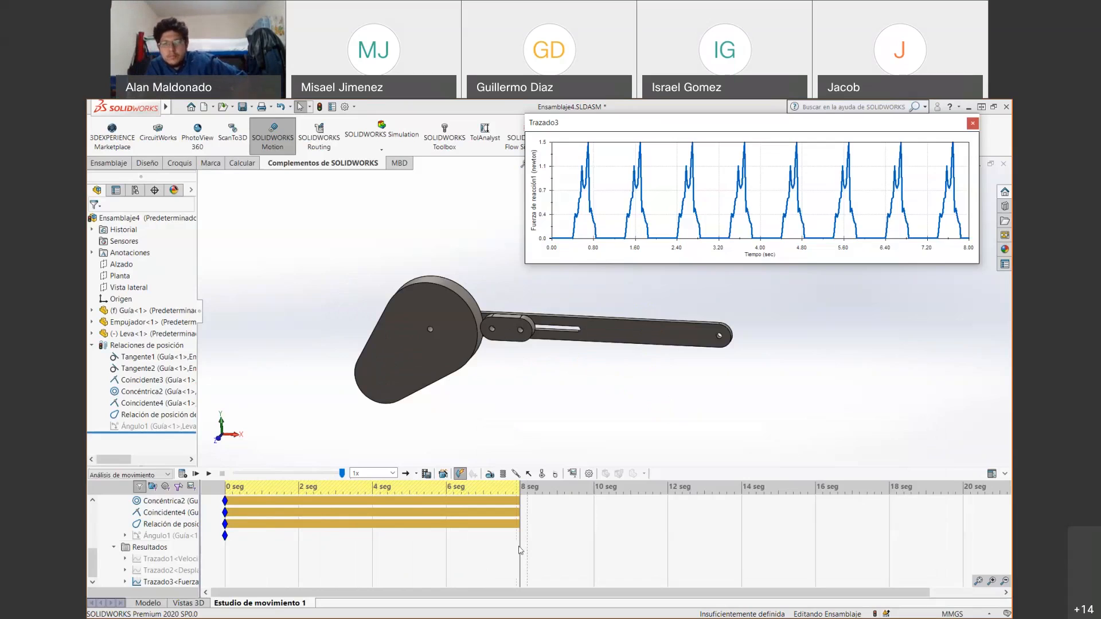
- Step the study through several instants between 0 and about 4 s to examine the reaction force vector at the plot's peaks and valleys
left_click_drag(519, 544, 225, 556)
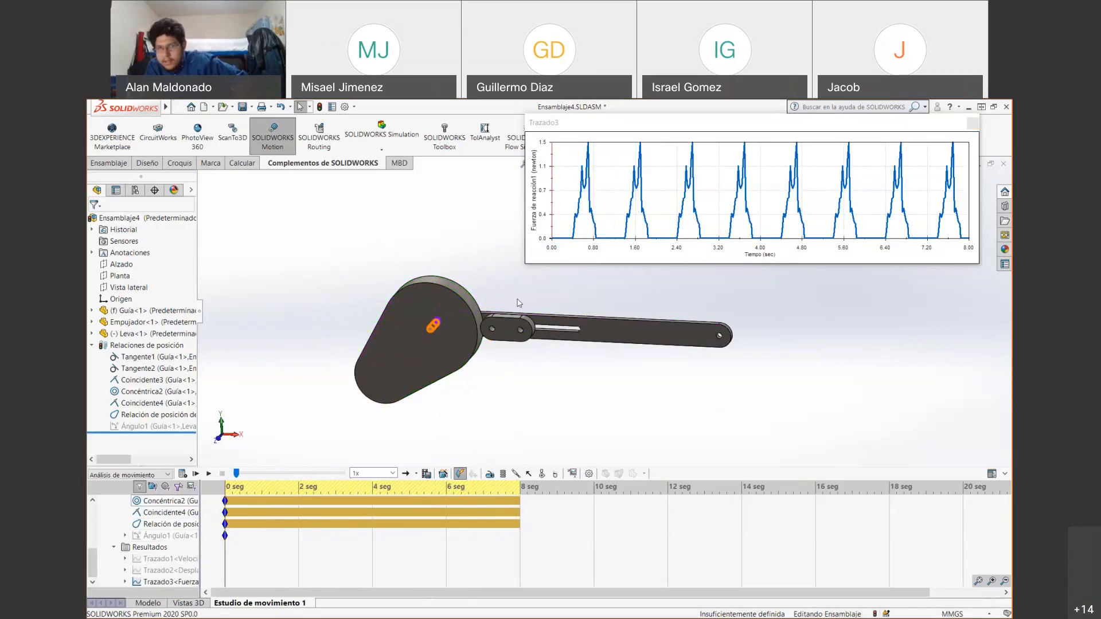
left_click_drag(225, 561, 279, 563)
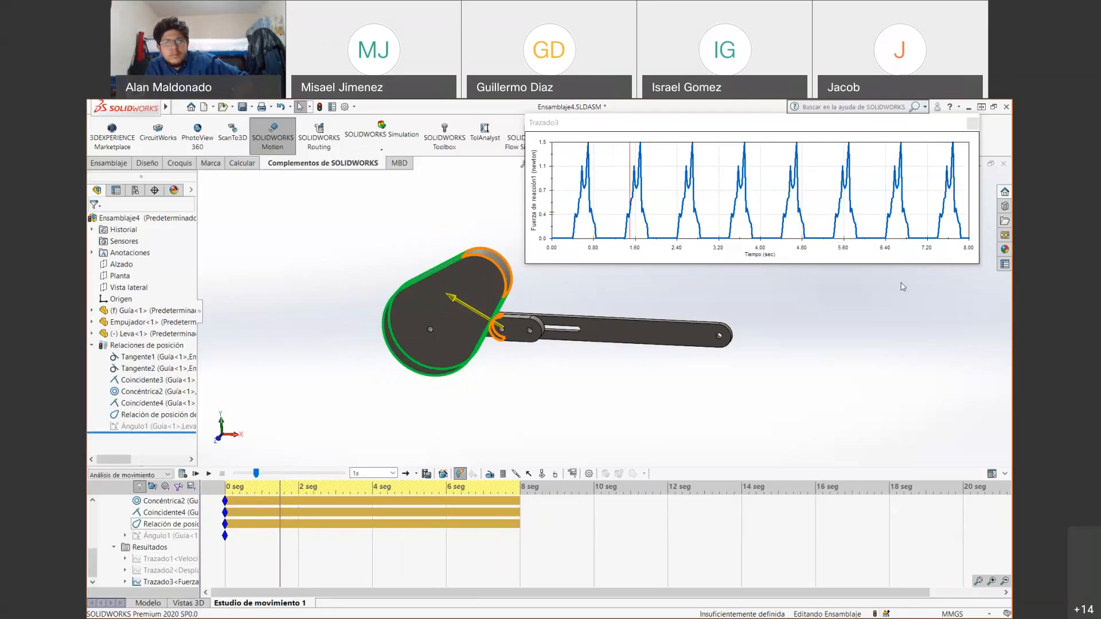
left_click(721, 189)
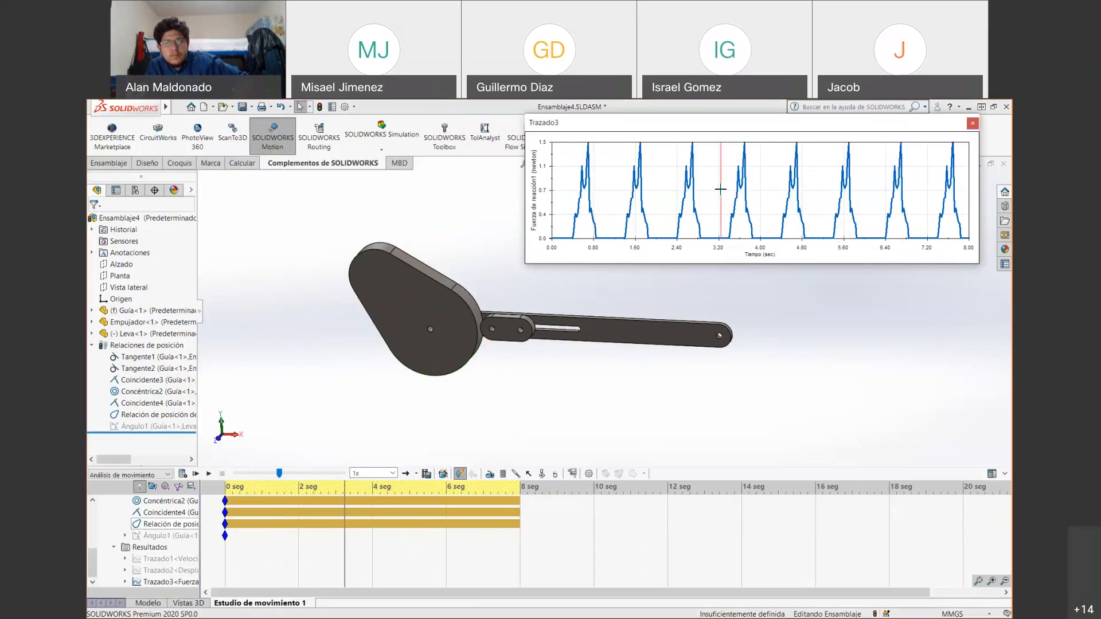
left_click(763, 180)
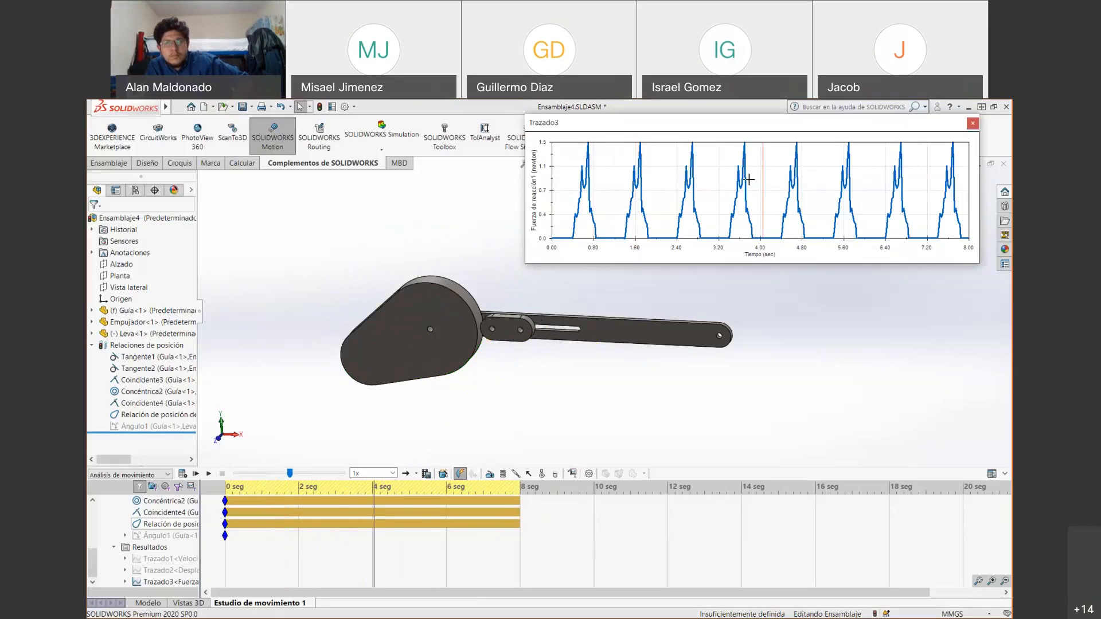
left_click(739, 208)
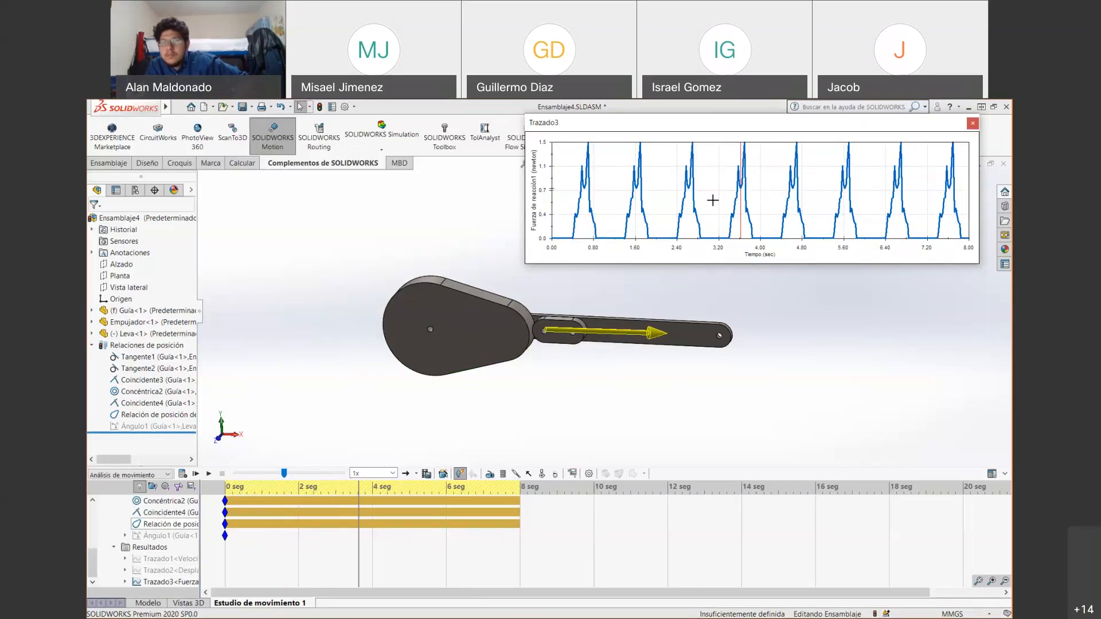
left_click(712, 200)
left_click(687, 215)
left_click(669, 205)
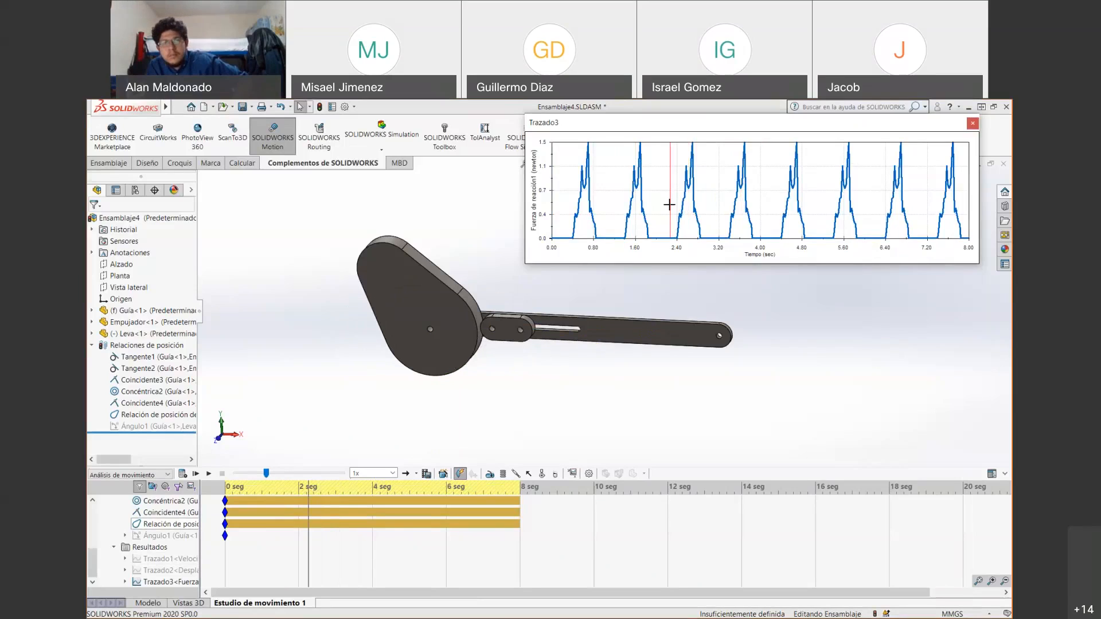
left_click(640, 228)
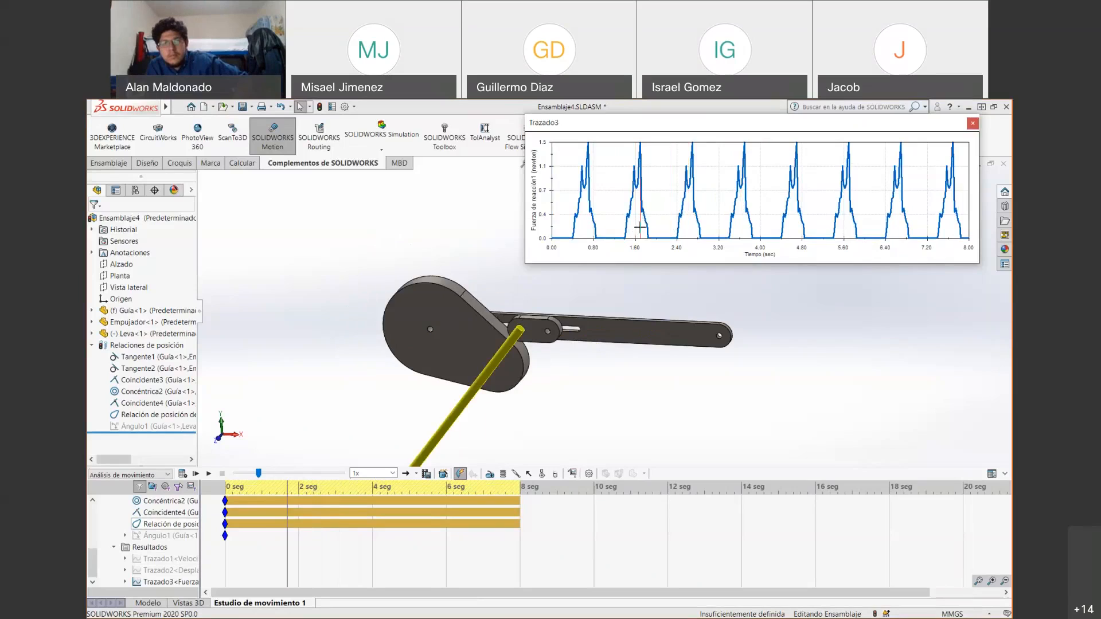
left_click(598, 203)
left_click(585, 220)
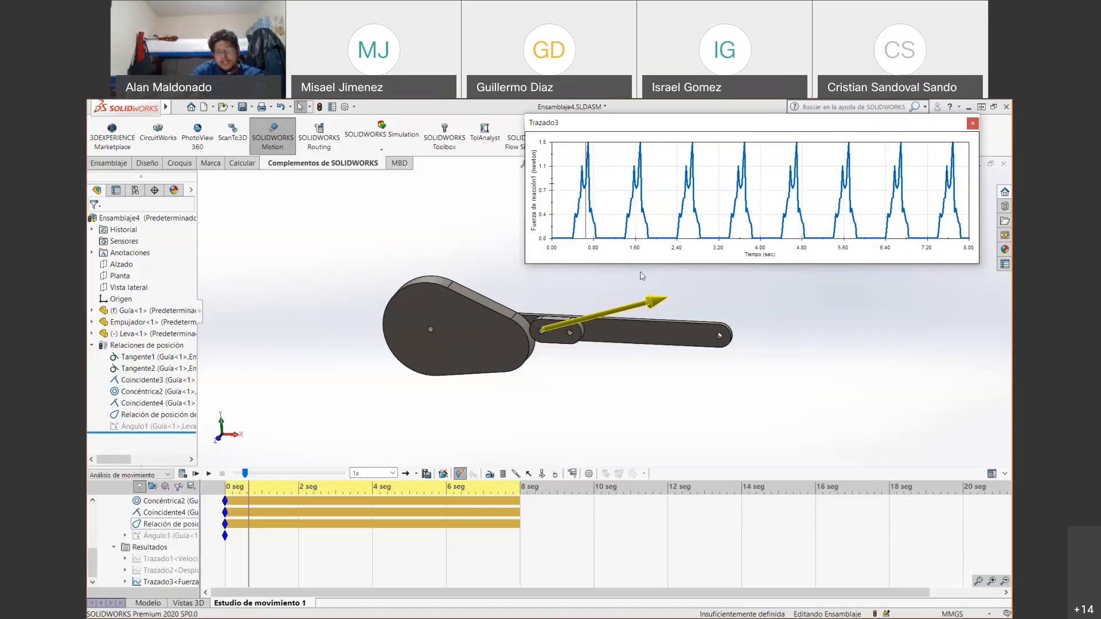
- Examine the reaction force vector in the front view and in a rotated view with the follower above the cam
middle_click_drag(456, 366, 487, 376)
key("ctrl+1")
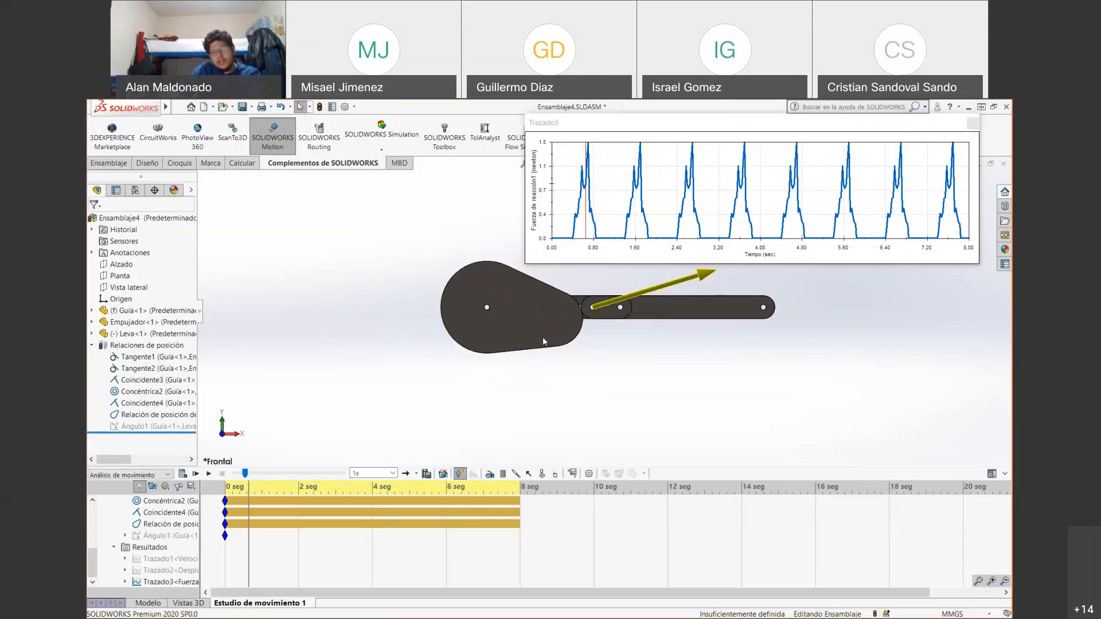
middle_click_drag(715, 366, 509, 433)
left_click_drag(509, 433, 545, 345)
right_click(543, 345)
left_click(562, 353)
middle_click_drag(507, 318, 509, 442)
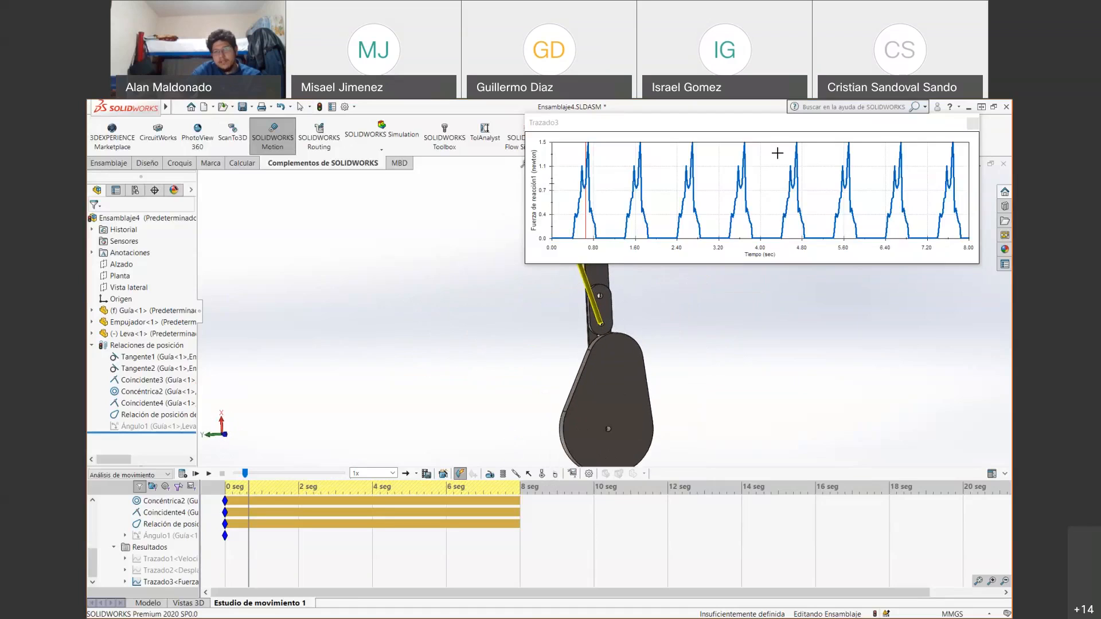
- Return the mechanism to the front view and reposition the force plot window below the force vector
left_click(785, 124)
left_click_drag(365, 208, 303, 209)
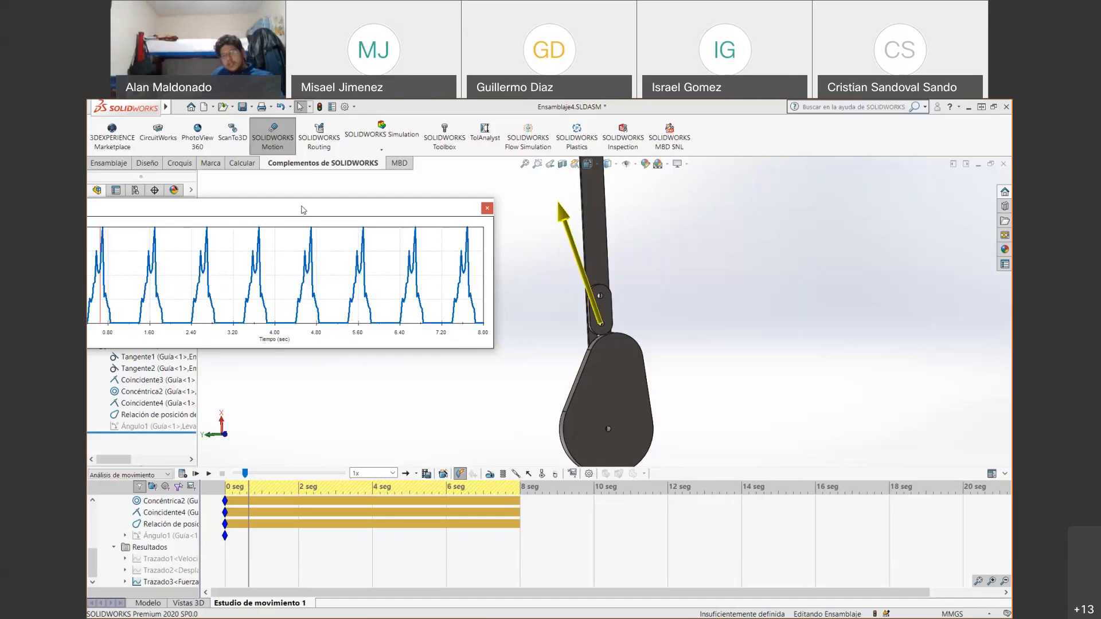
key("ctrl+1")
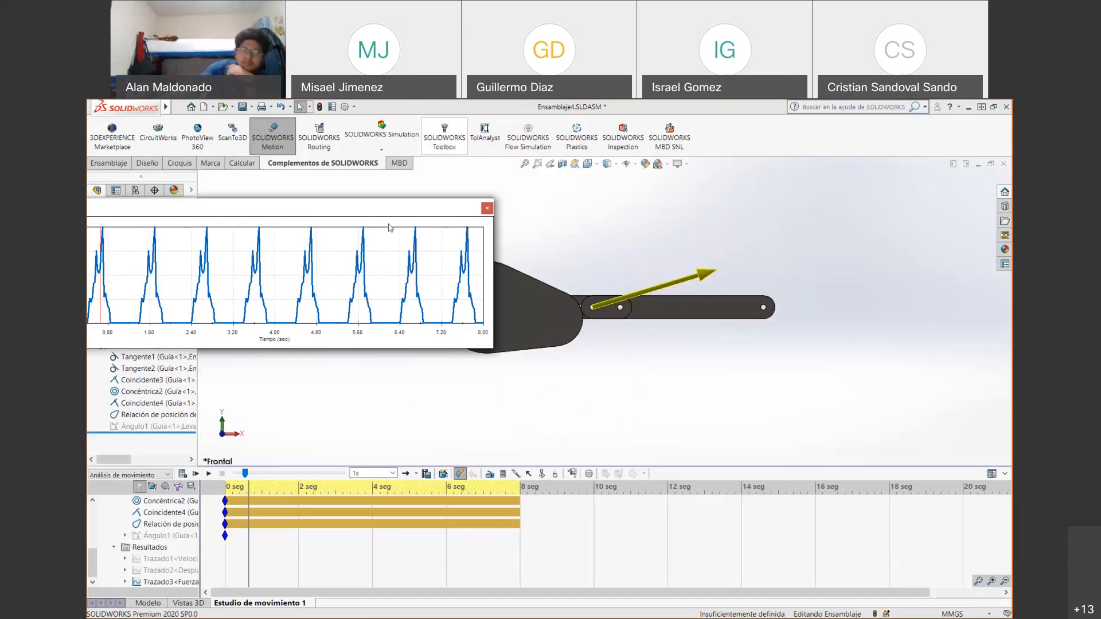
left_click_drag(987, 249, 868, 315)
left_click_drag(401, 211, 440, 320)
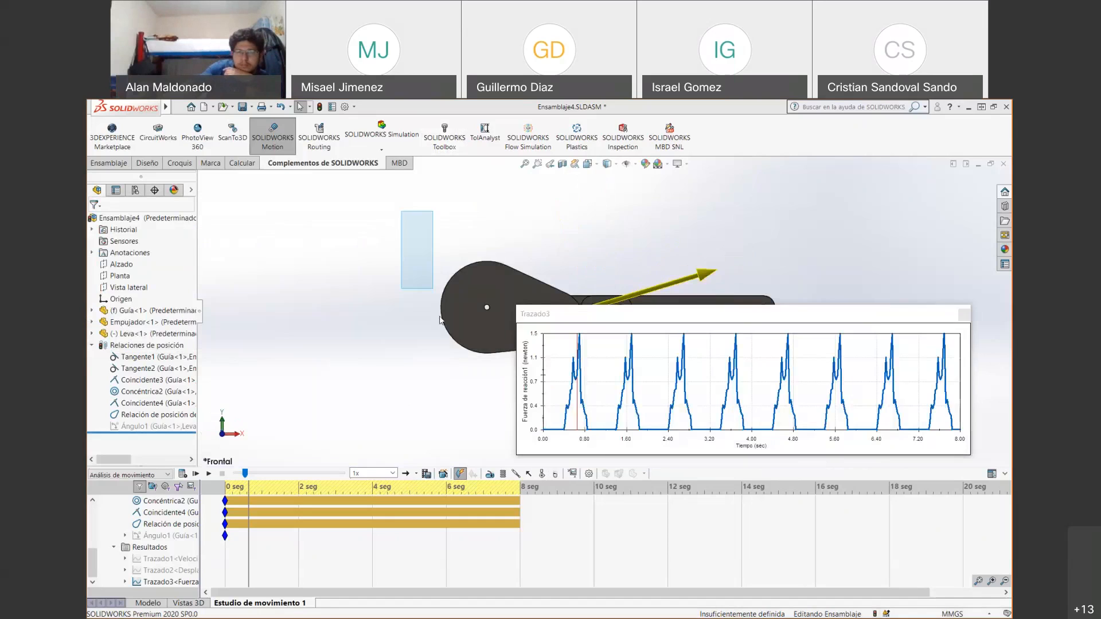
- Examine the reaction force vector up close and from afar in rotated views with the follower above and below the cam
left_click(633, 347)
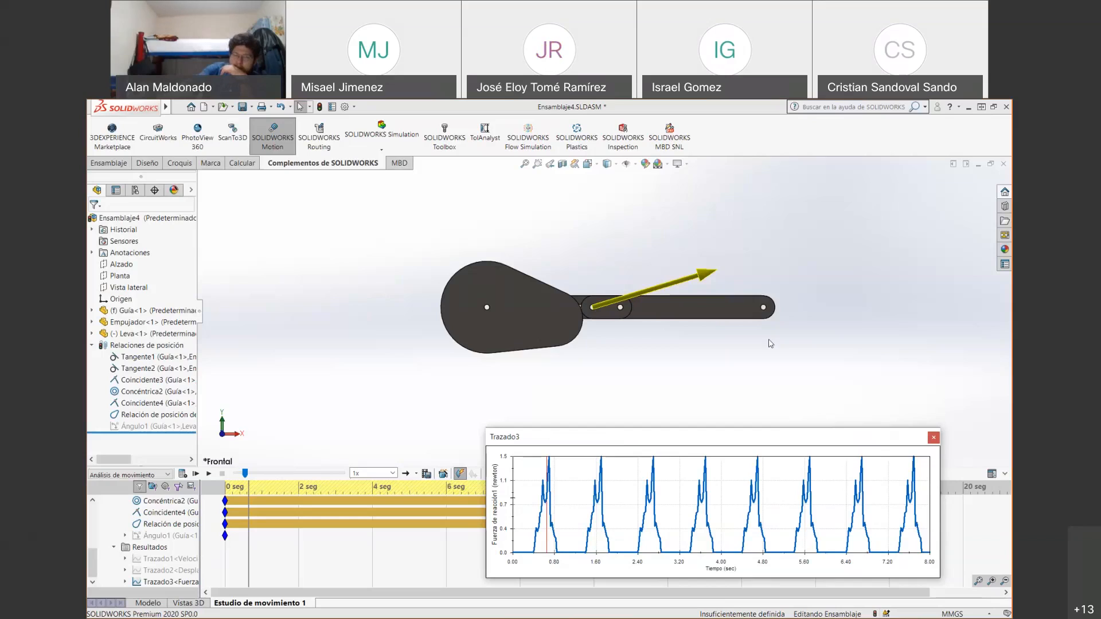
middle_click_drag(769, 352, 472, 332)
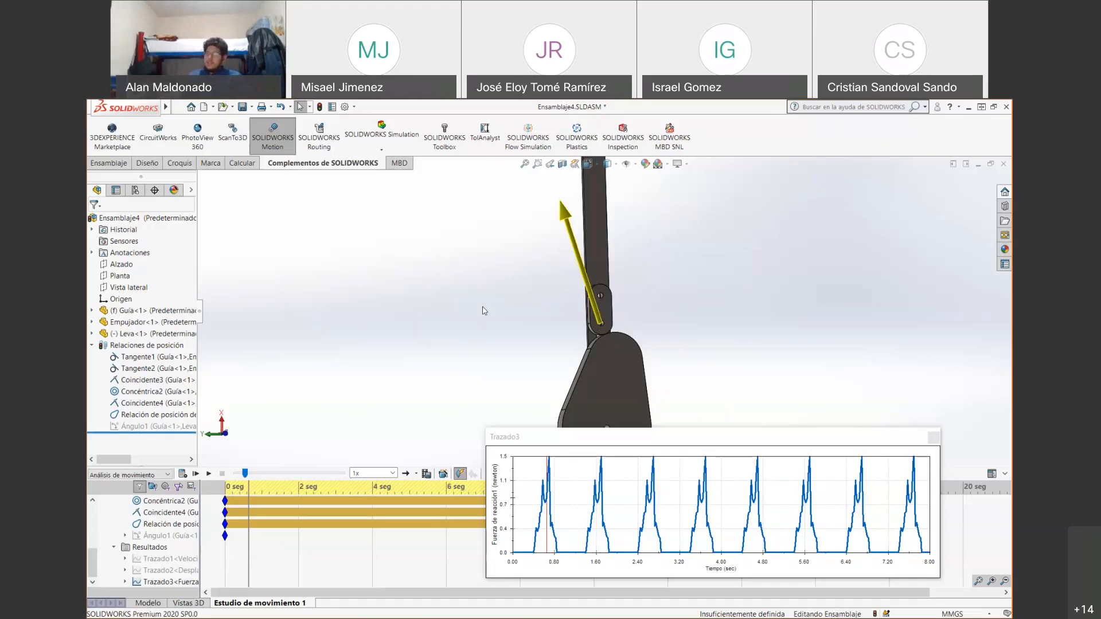
middle_click_drag(621, 349, 588, 246)
middle_click_drag(523, 184, 637, 310)
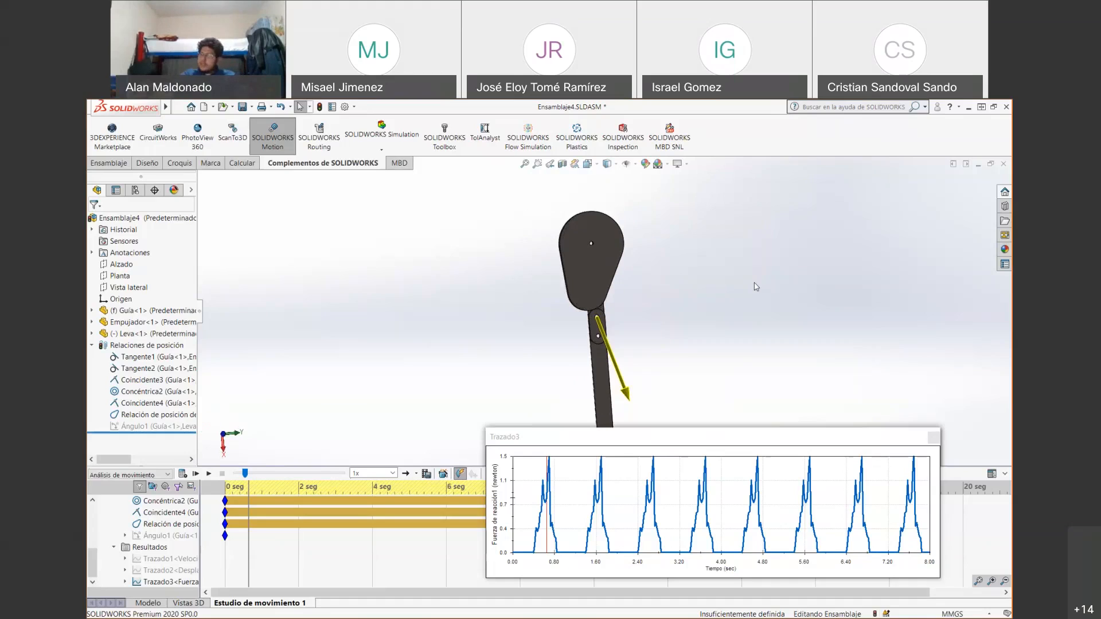
middle_click_drag(659, 293, 647, 227)
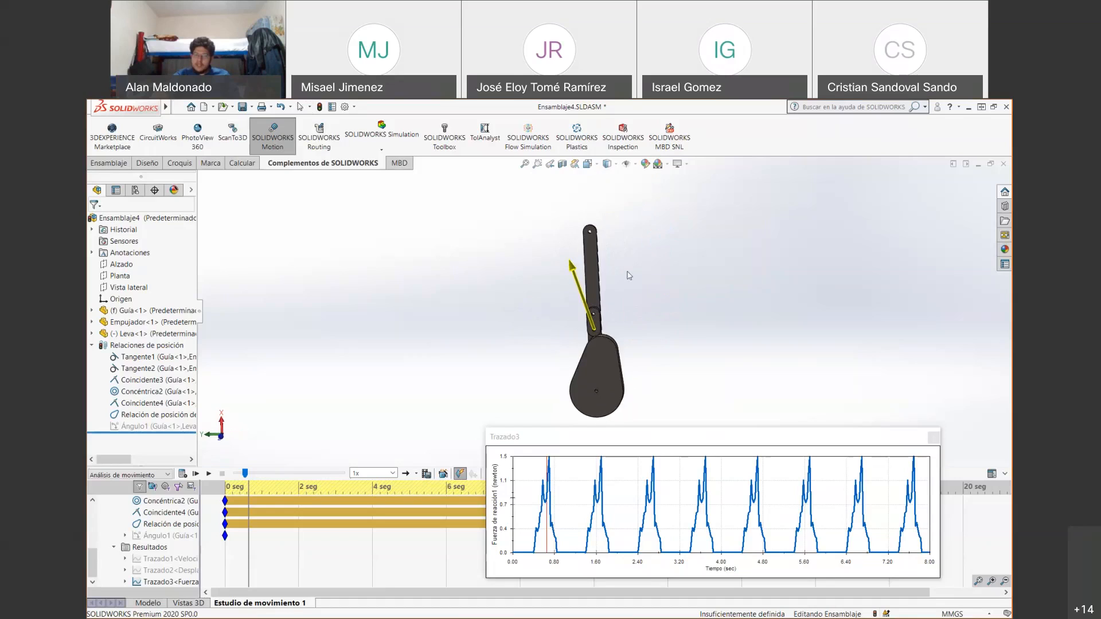
scroll(642, 278, "down", 5)
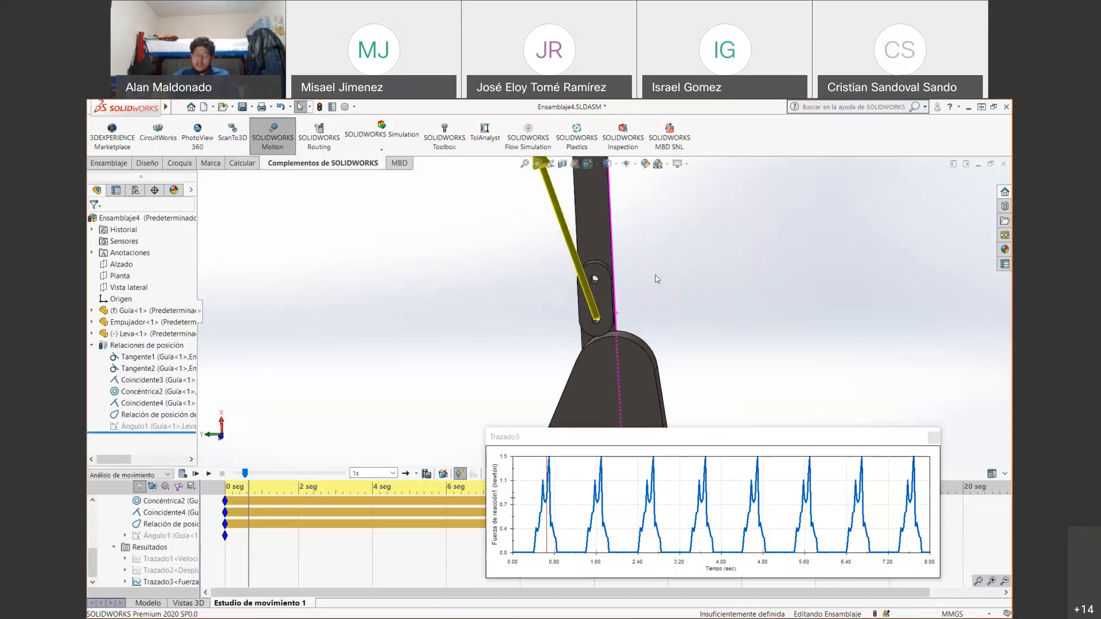
middle_click_drag(655, 276, 659, 266)
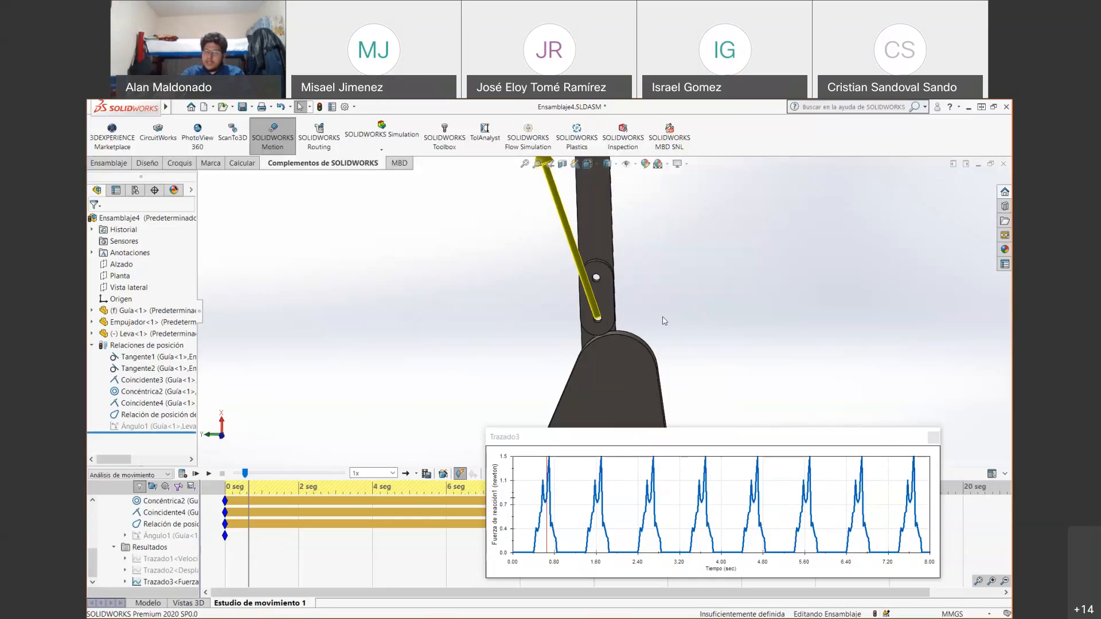
scroll(672, 372, "up", 5)
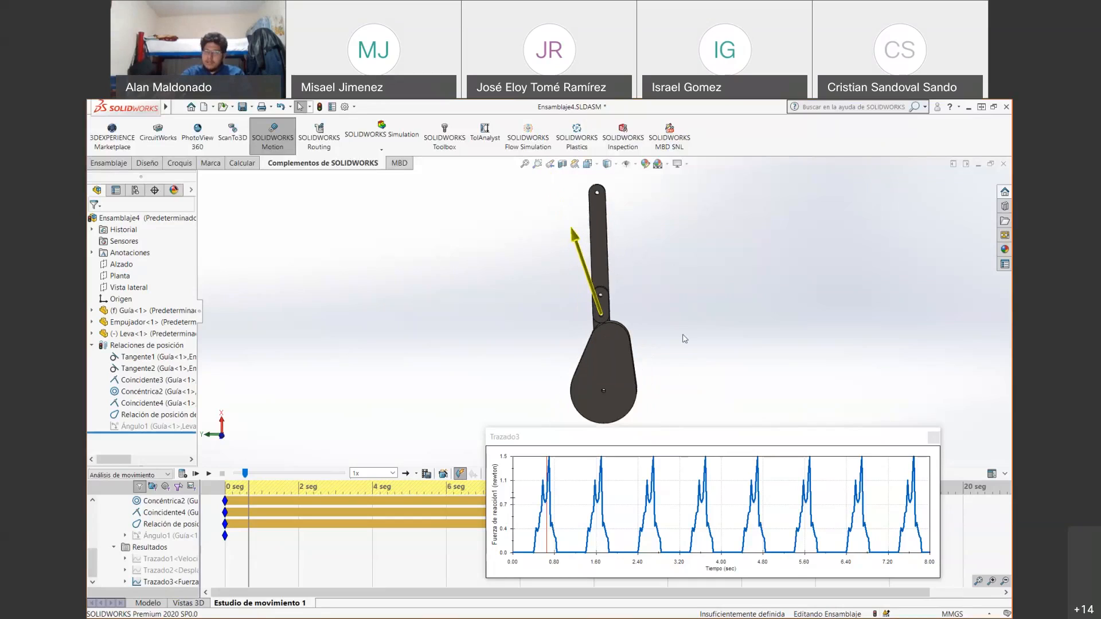
scroll(637, 370, "down", 2)
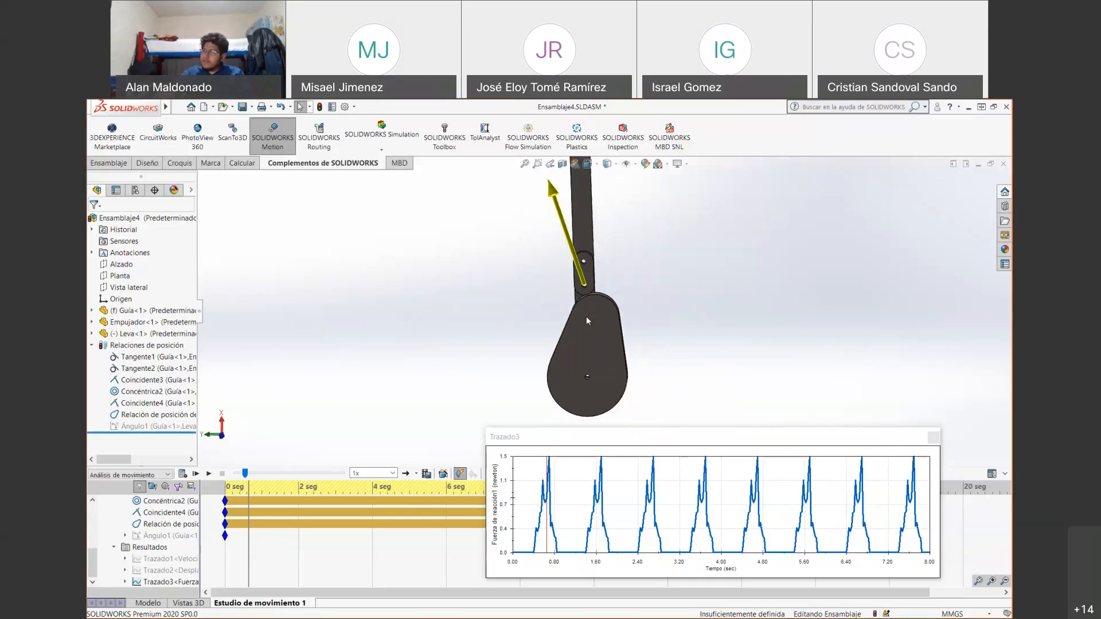
- Swing the cam by hand so its nose points below the follower's axis in the front view
left_click_drag(598, 307, 608, 283)
scroll(630, 261, "up", 3)
scroll(631, 261, "down", 2)
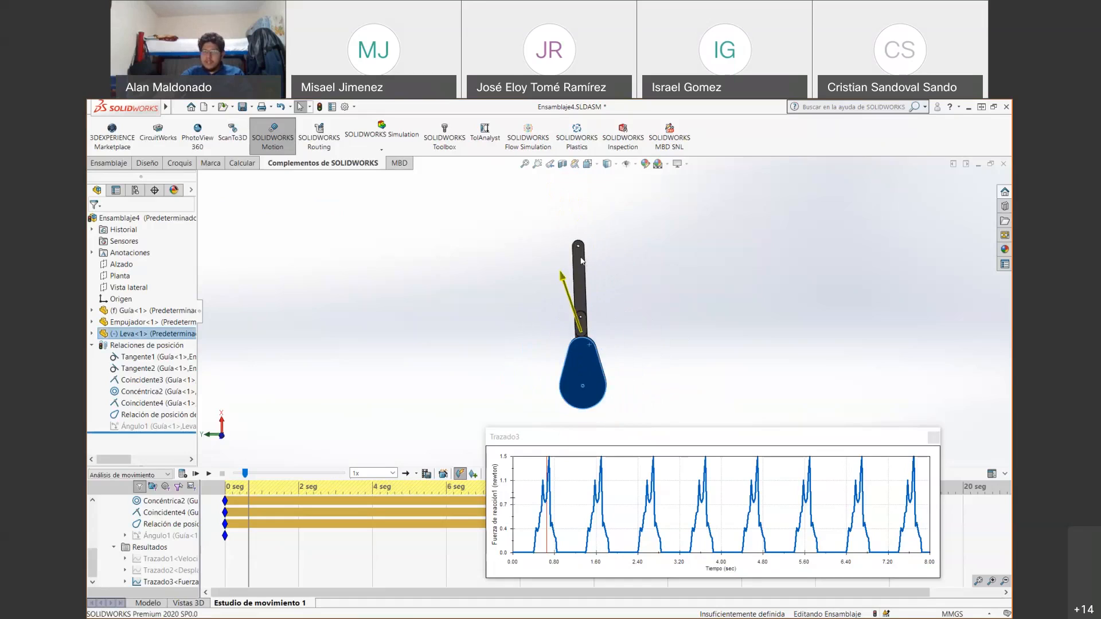
left_click_drag(580, 262, 627, 258)
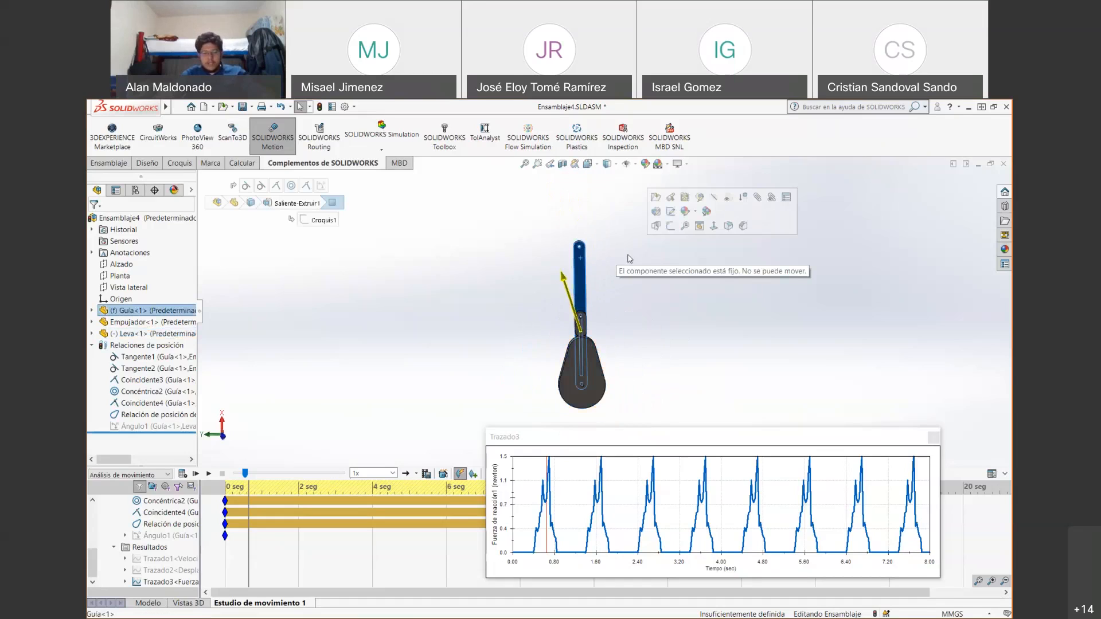
key("ctrl+1")
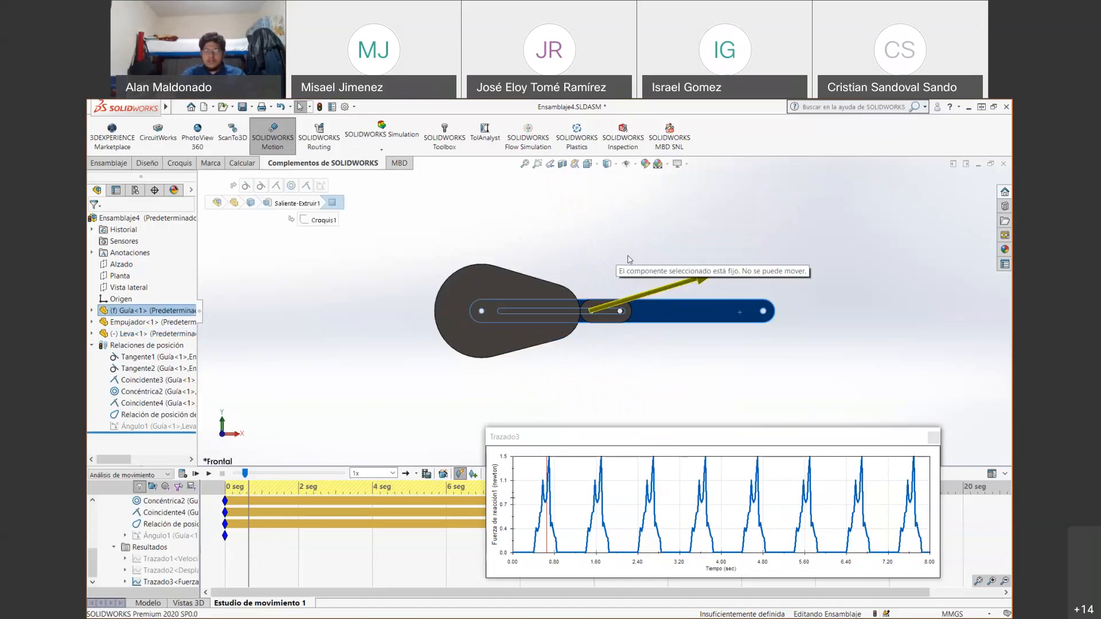
left_click(624, 332)
left_click_drag(561, 312, 549, 346)
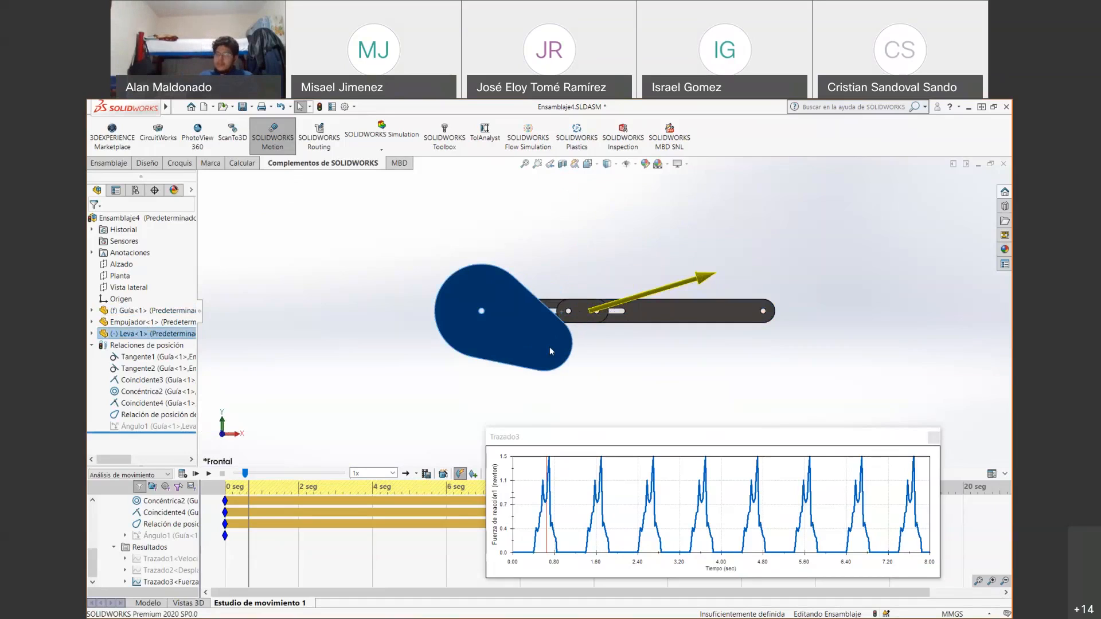
left_click_drag(549, 346, 541, 377)
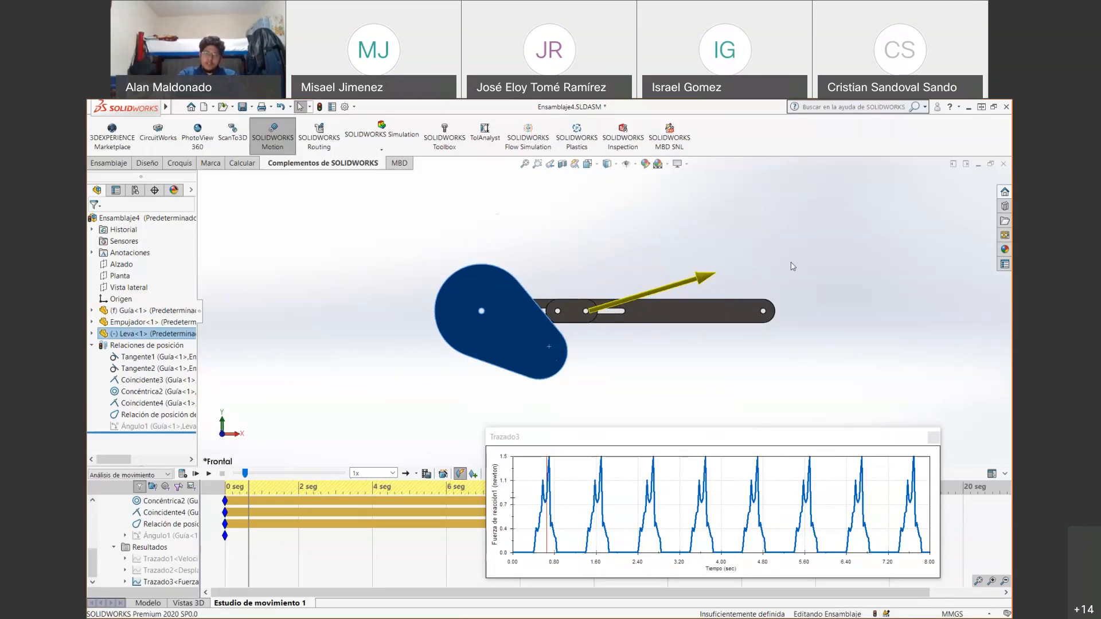
- Inspect the swung cam from a rotated angle, restore the front view and close the force plot window
middle_click_drag(768, 389, 528, 142)
mouse_move(693, 386)
middle_mouse_down()
mouse_move(655, 392)
mouse_move(682, 373)
middle_mouse_up()
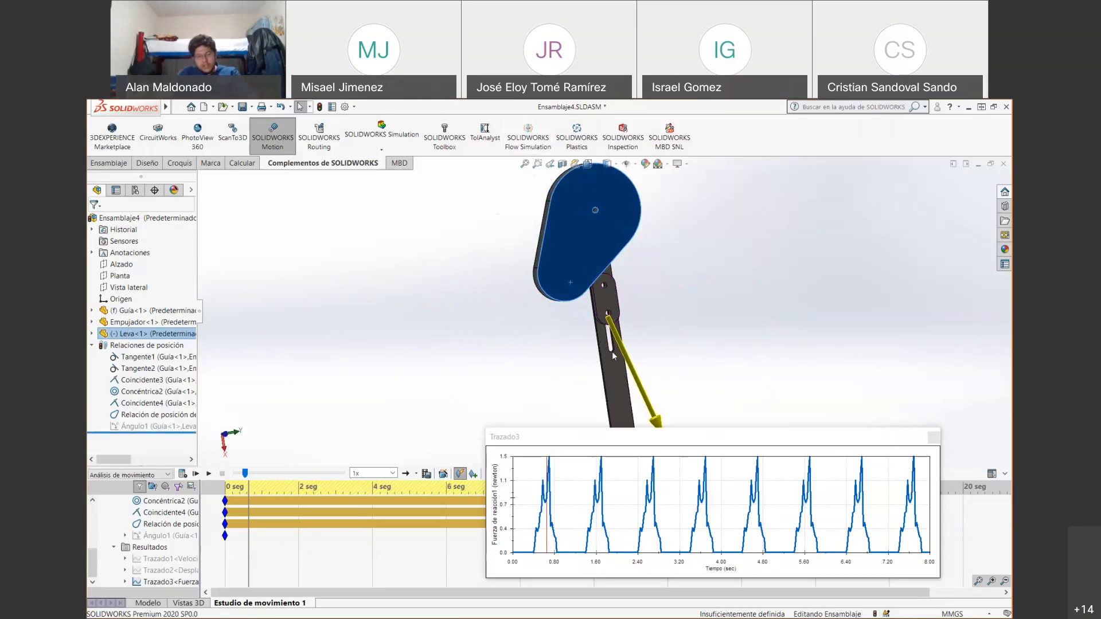
key("ctrl+1")
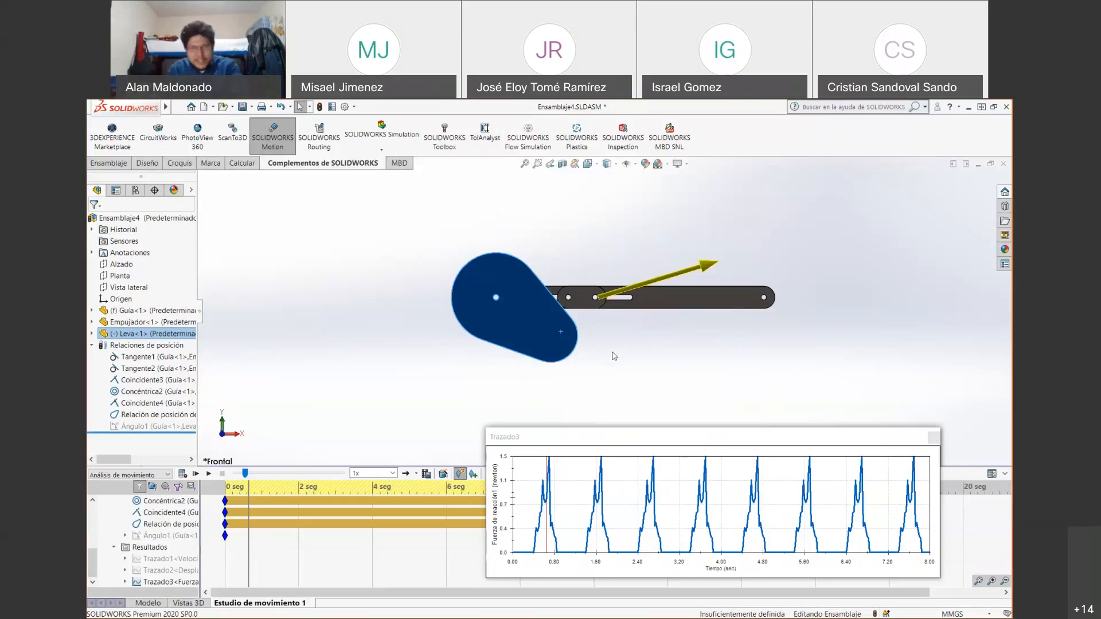
left_click(646, 443)
left_click_drag(646, 444, 361, 379)
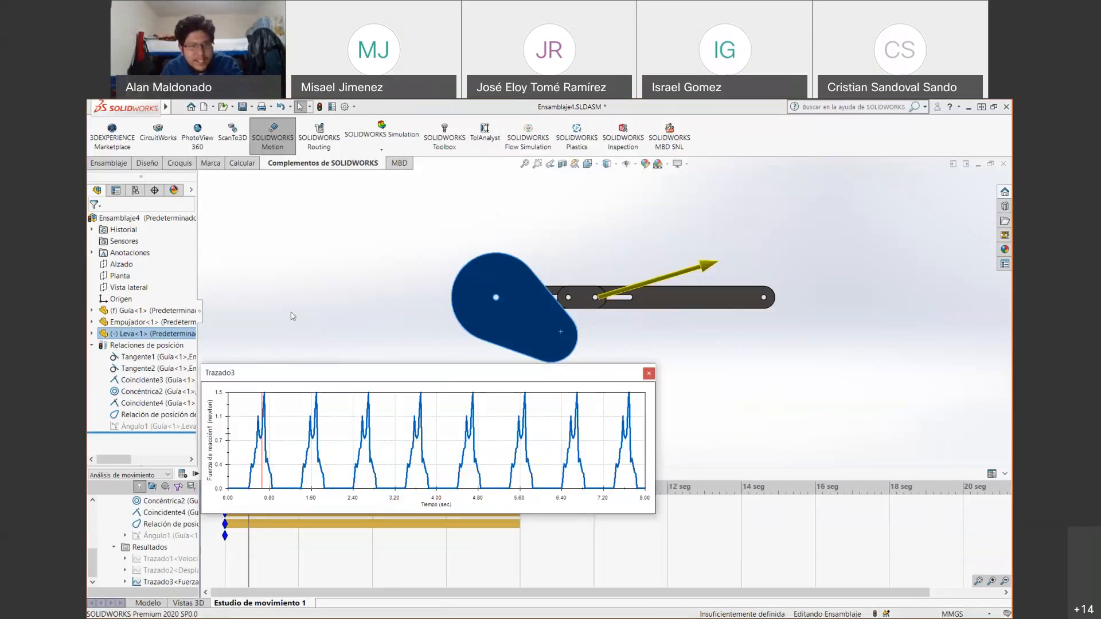
left_click(648, 374)
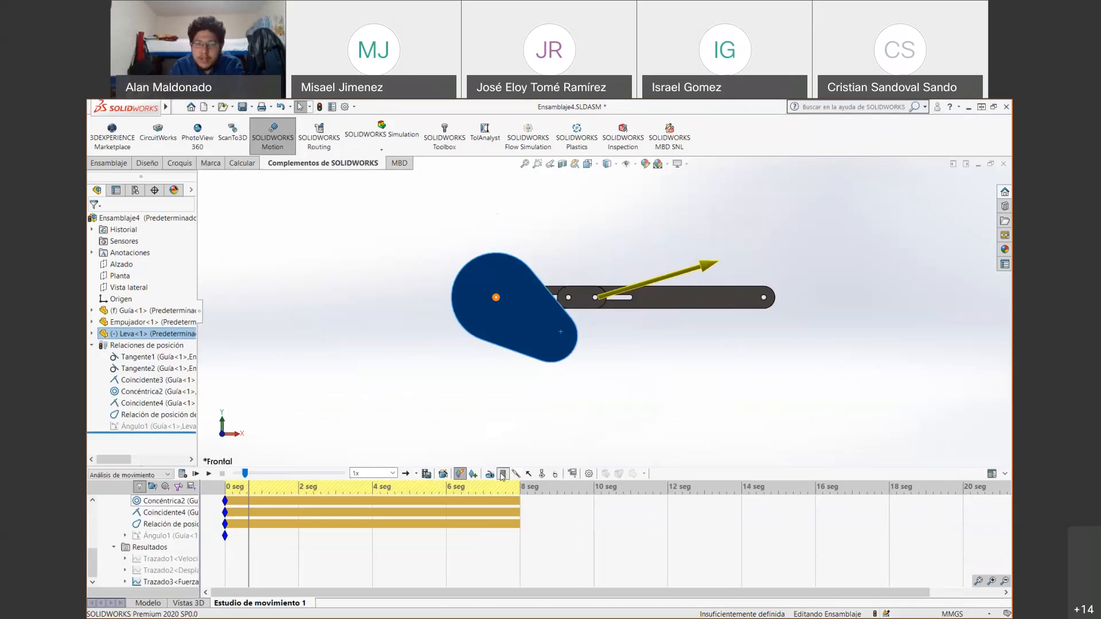
- Start a linear spring, clear the preselected cam face and pick the hole edge at the guide's far end as first endpoint
left_click(502, 474)
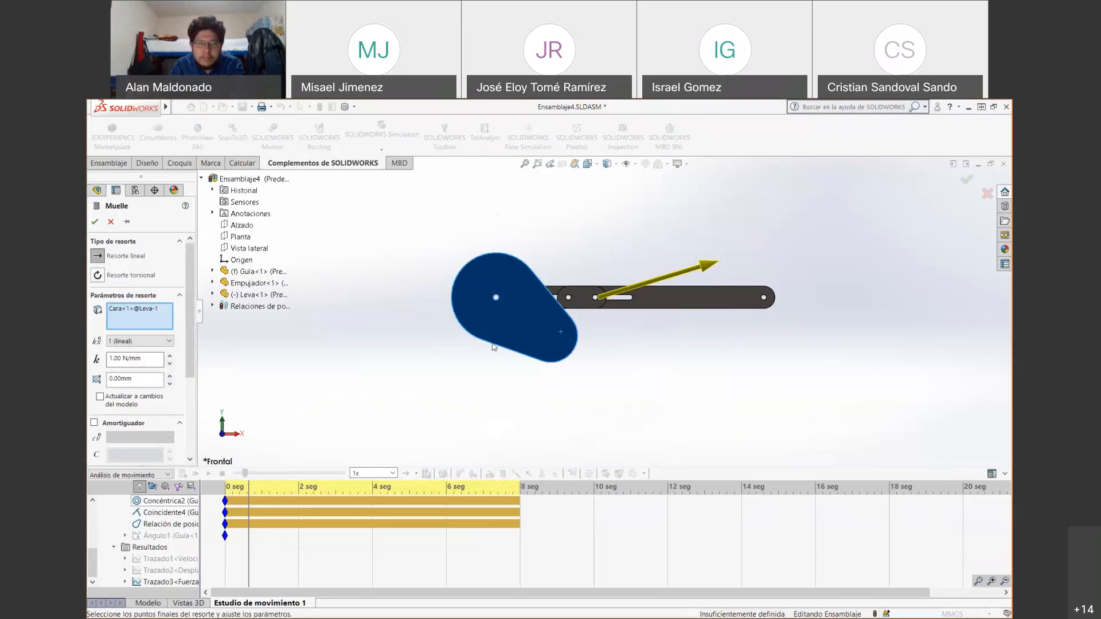
scroll(748, 295, "down", 6)
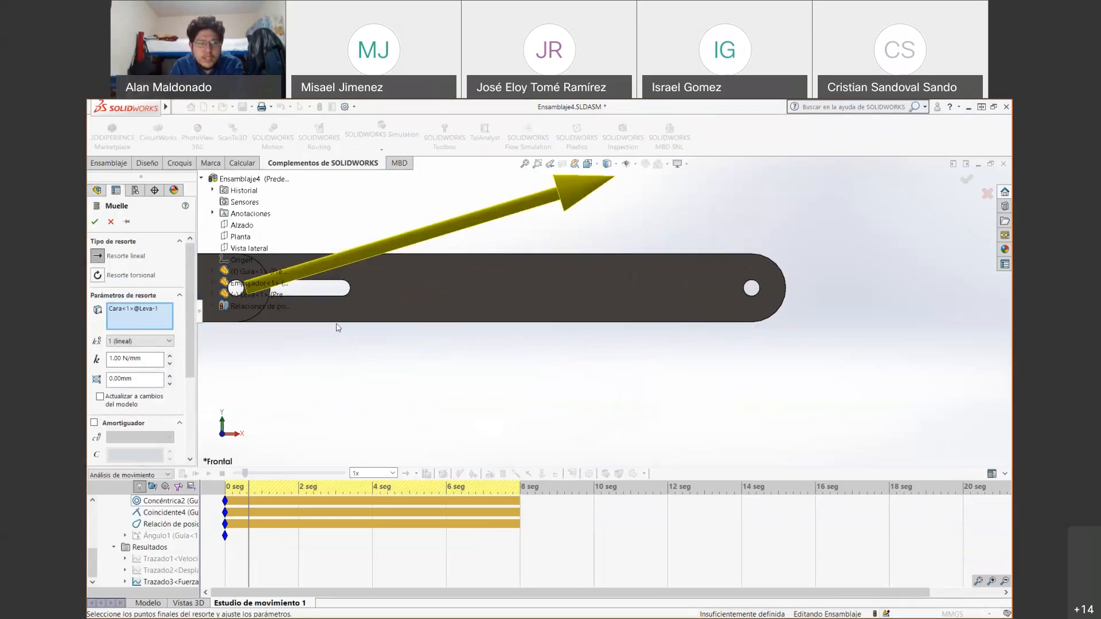
left_click(115, 309)
key("Delete")
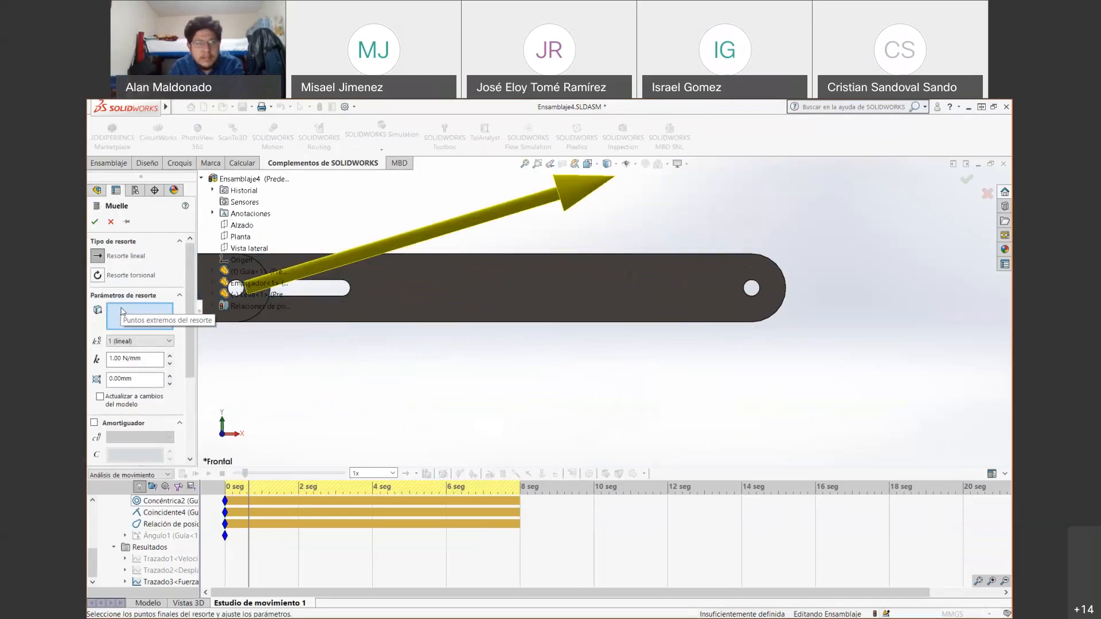
scroll(721, 298, "down", 2)
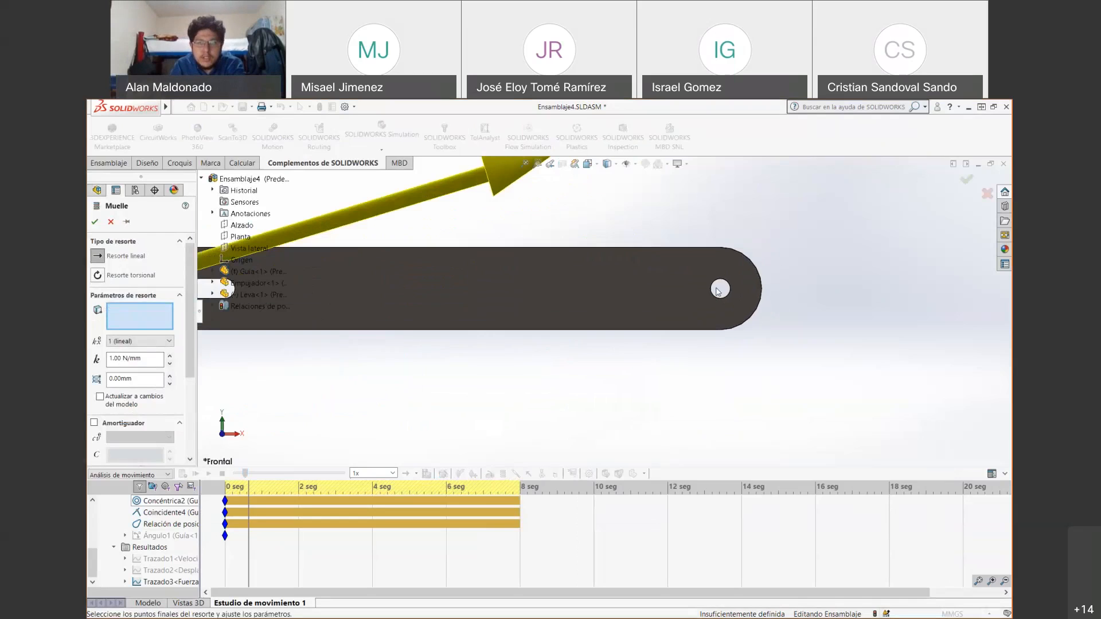
left_click(720, 287)
- Pick the edge of the follower's hole farther from the cam as the spring's second endpoint
scroll(762, 315, "up", 3)
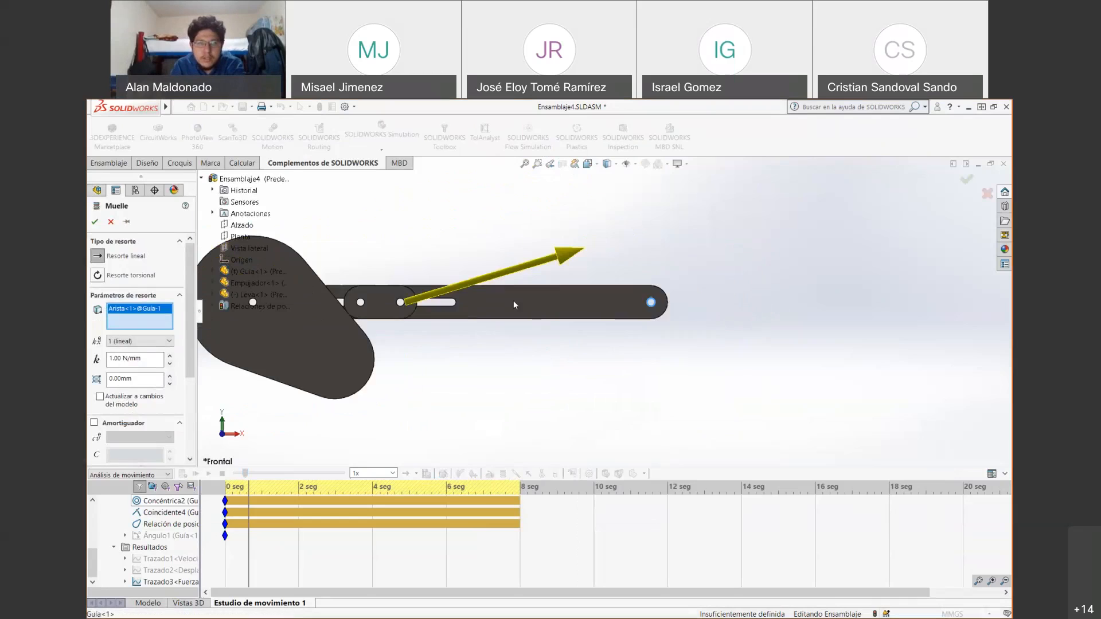
scroll(401, 314, "down", 3)
mouse_move(402, 314)
middle_mouse_down()
mouse_move(381, 327)
mouse_move(390, 327)
middle_mouse_up()
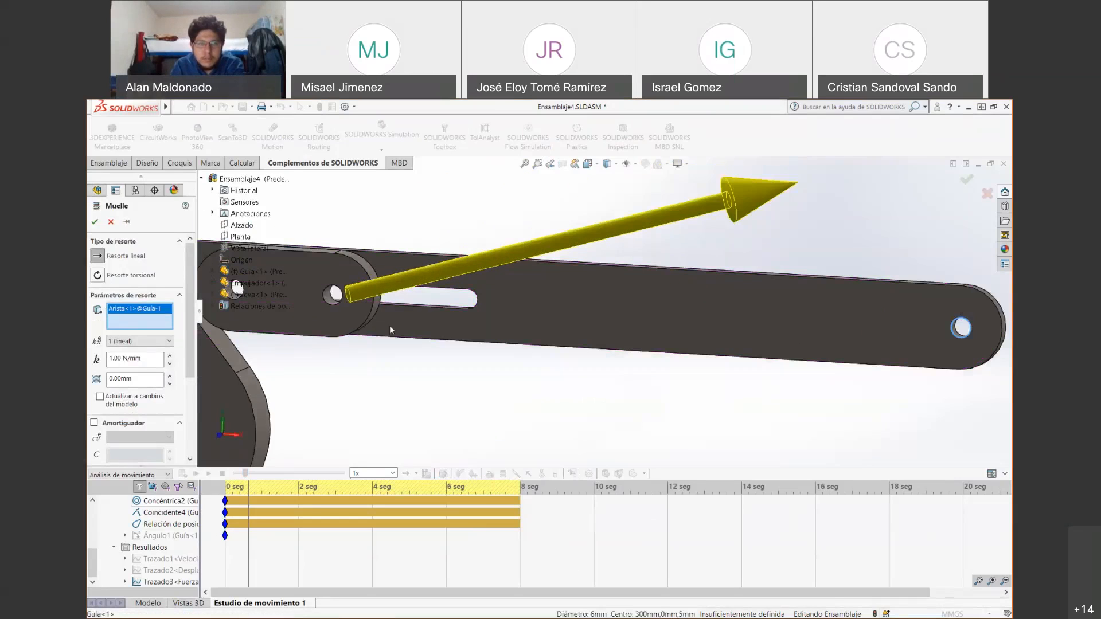
scroll(339, 300, "down", 4)
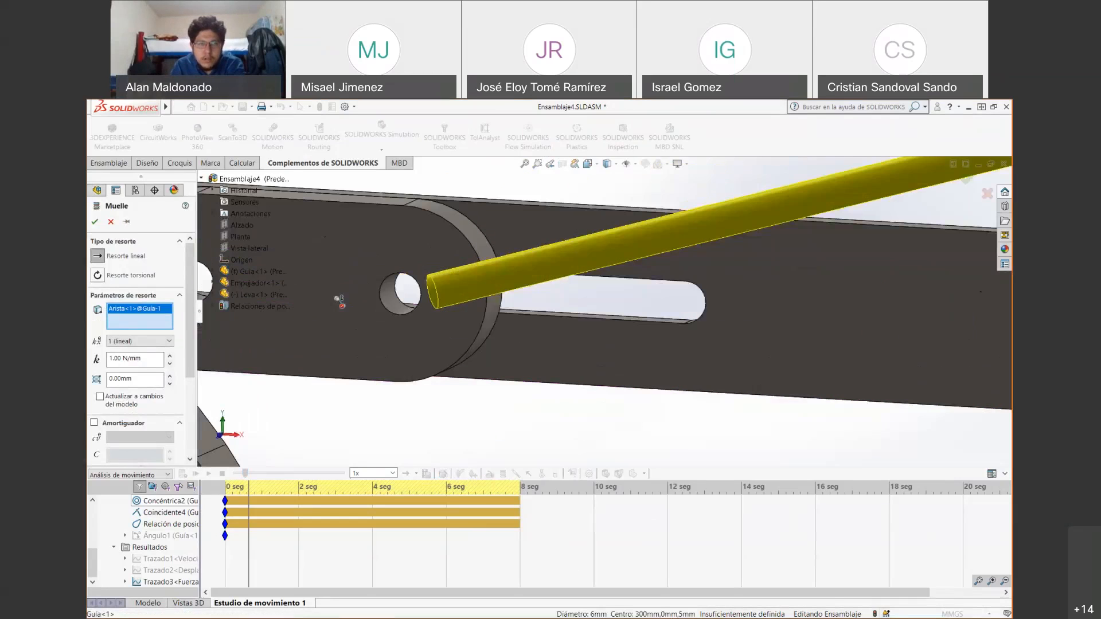
left_click(396, 286)
scroll(610, 344, "up", 5)
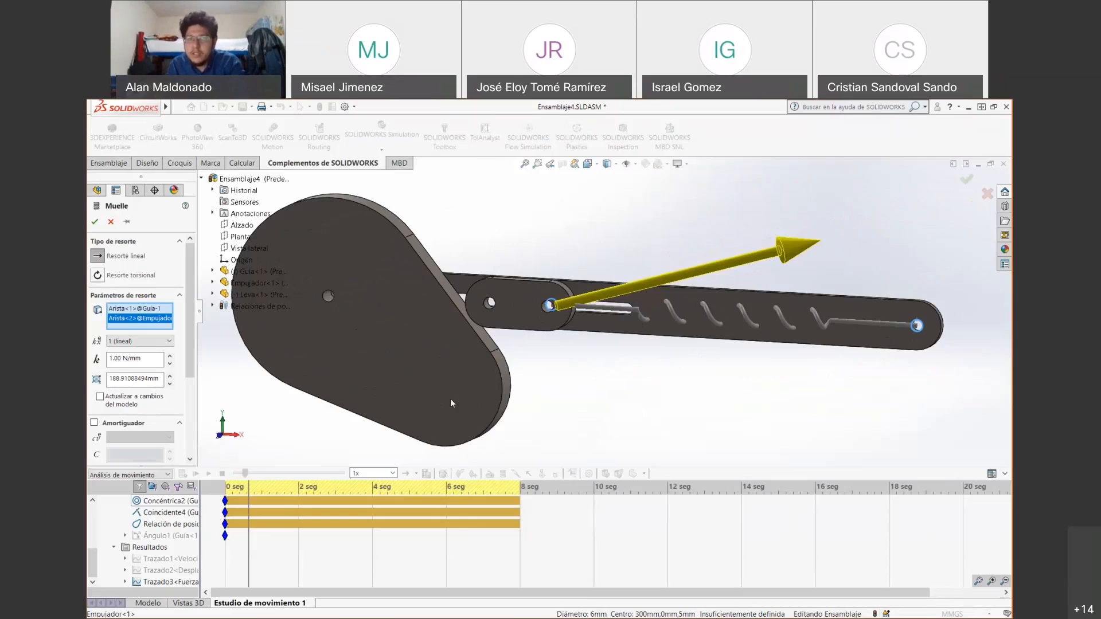
left_click_drag(440, 403, 476, 352)
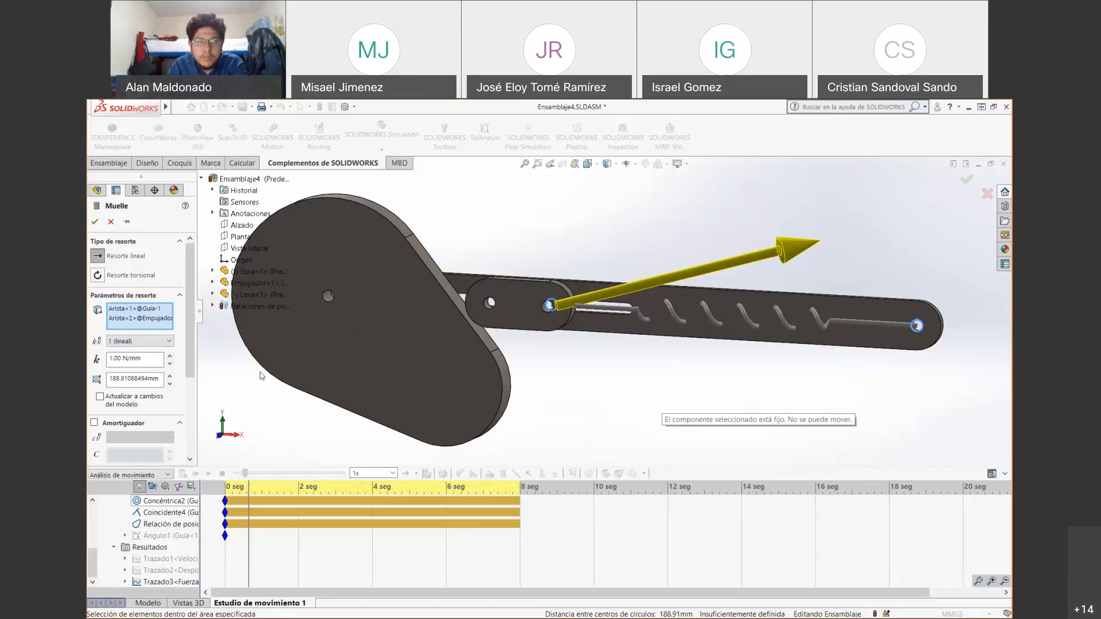
- Set the linear spring's constant to 30 N/mm and accept the spring
left_click(160, 343)
left_click(159, 343)
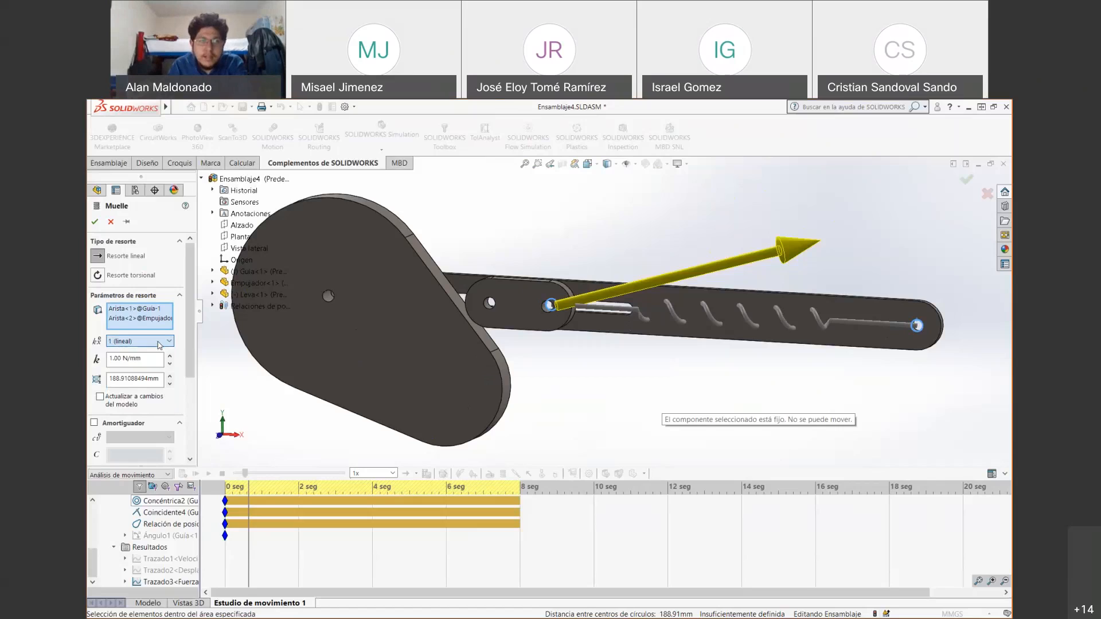
double_click(117, 357)
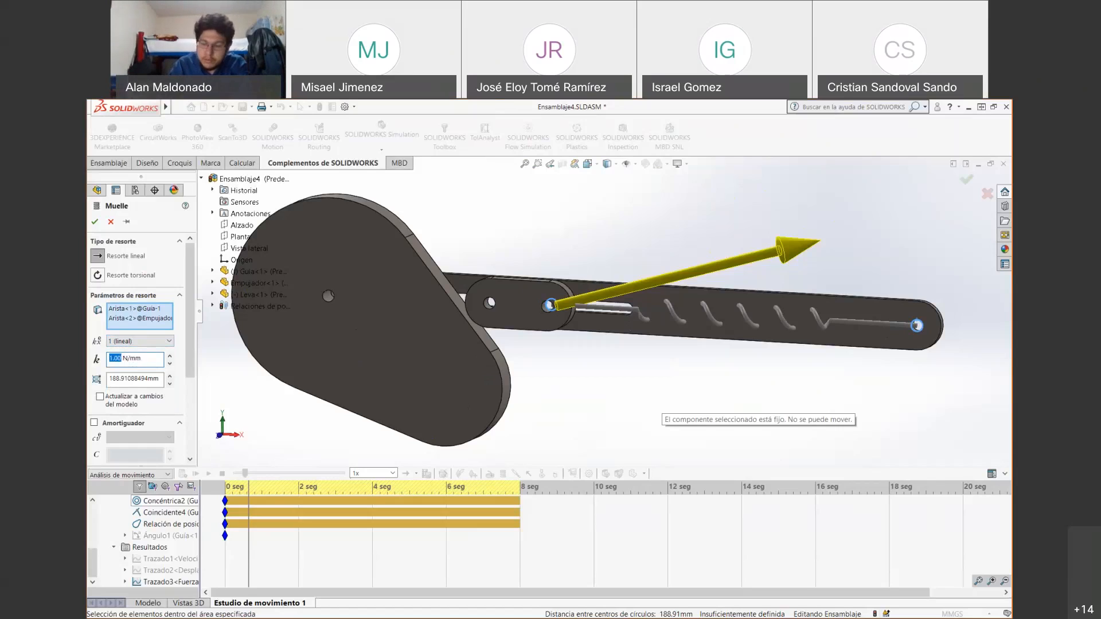
type("30")
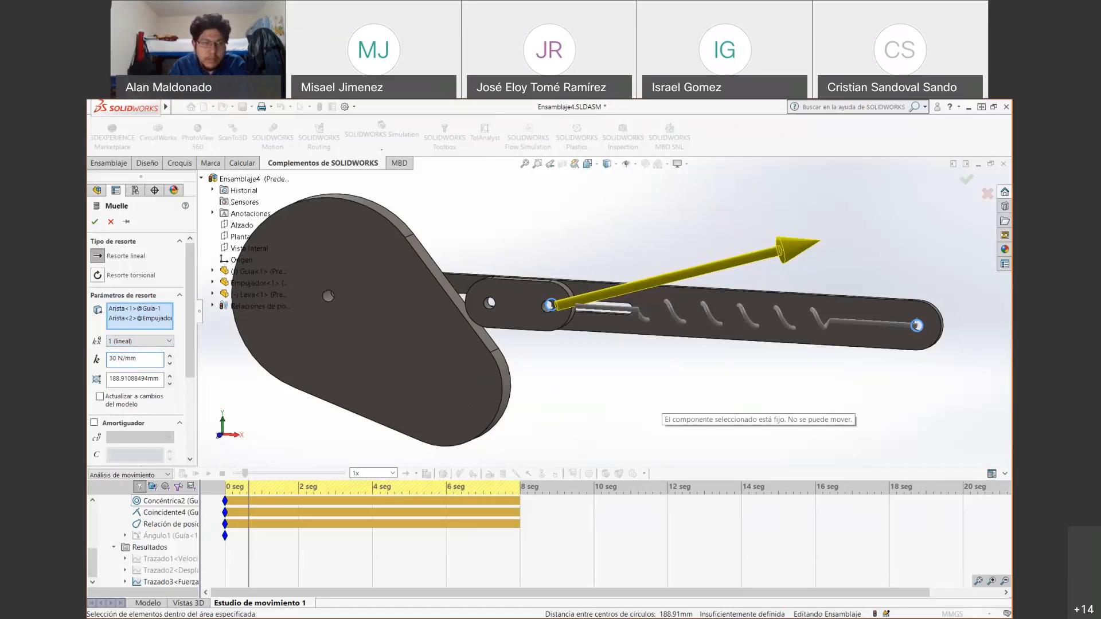
key("Return")
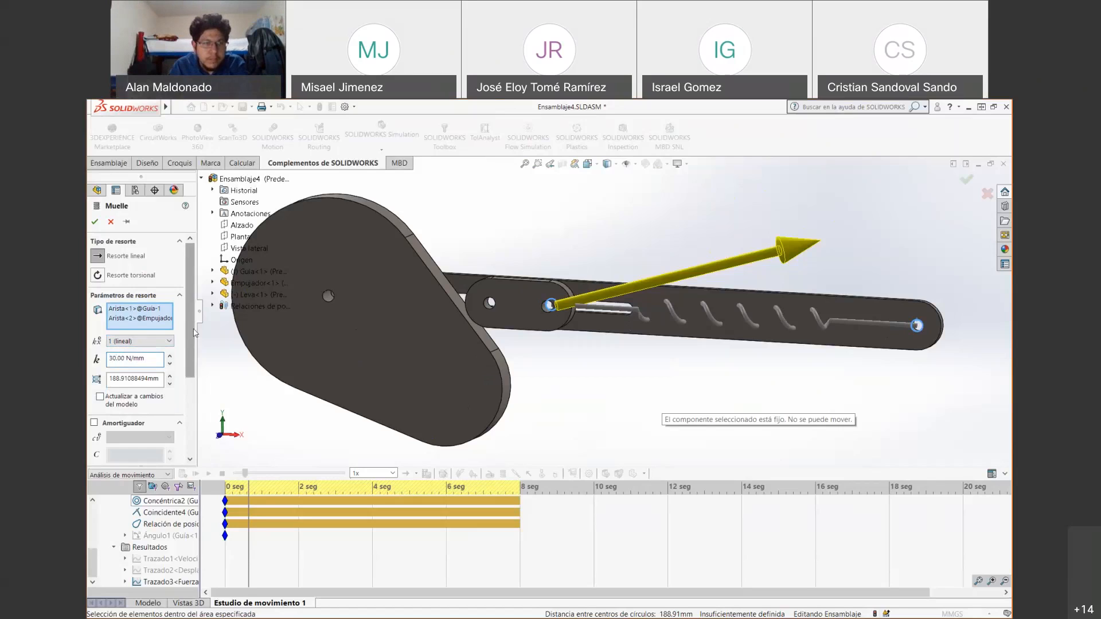
scroll(194, 332, "down", 1)
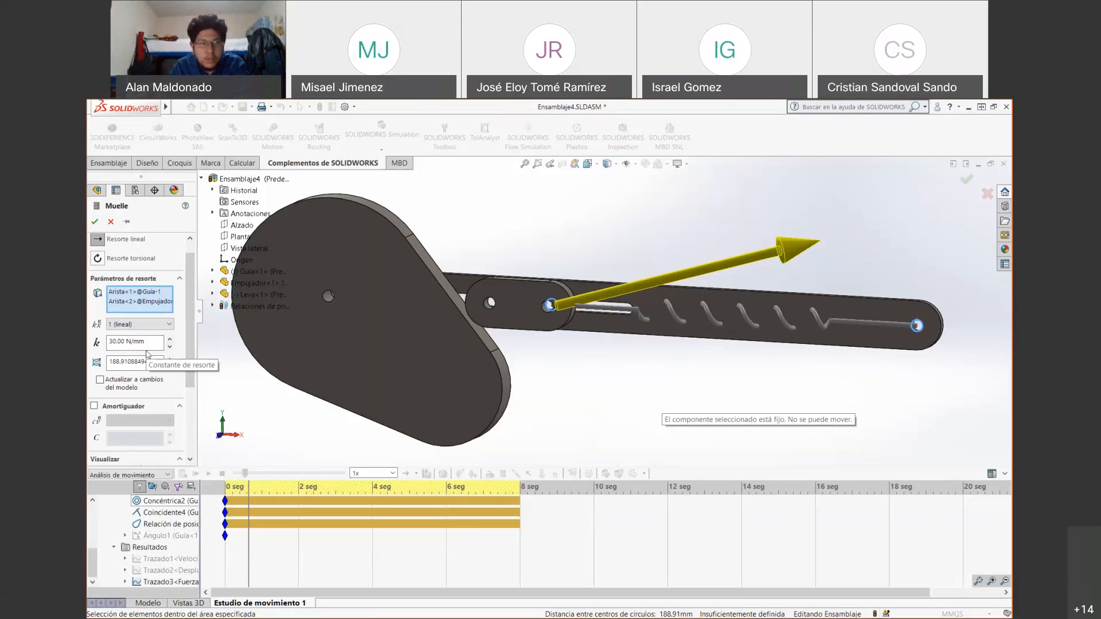
scroll(191, 326, "up", 1)
scroll(191, 326, "up", 1)
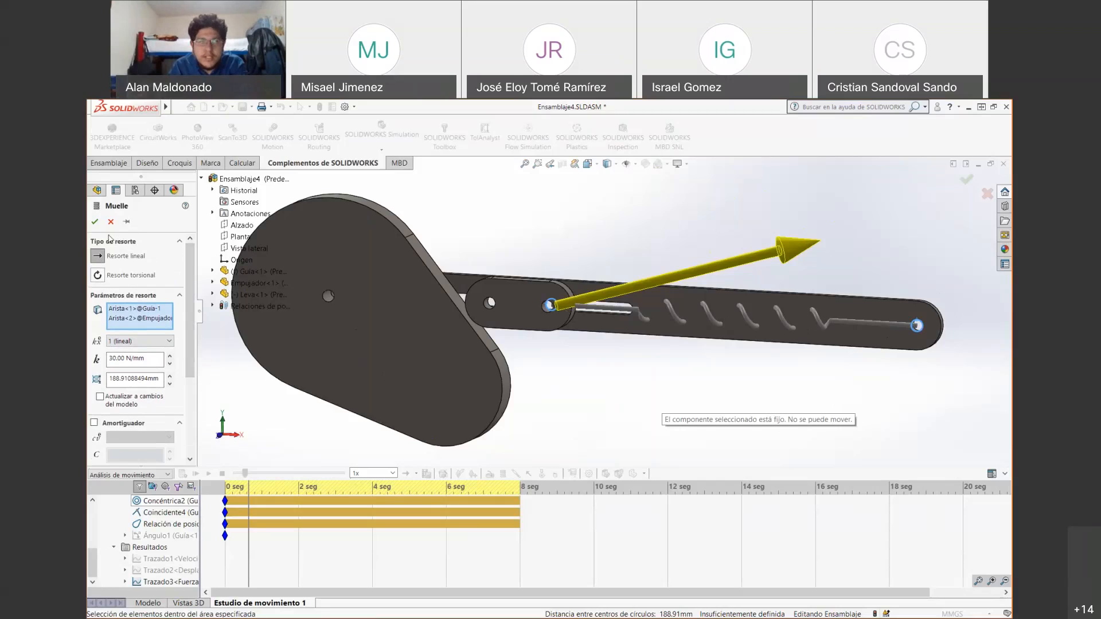
left_click(95, 220)
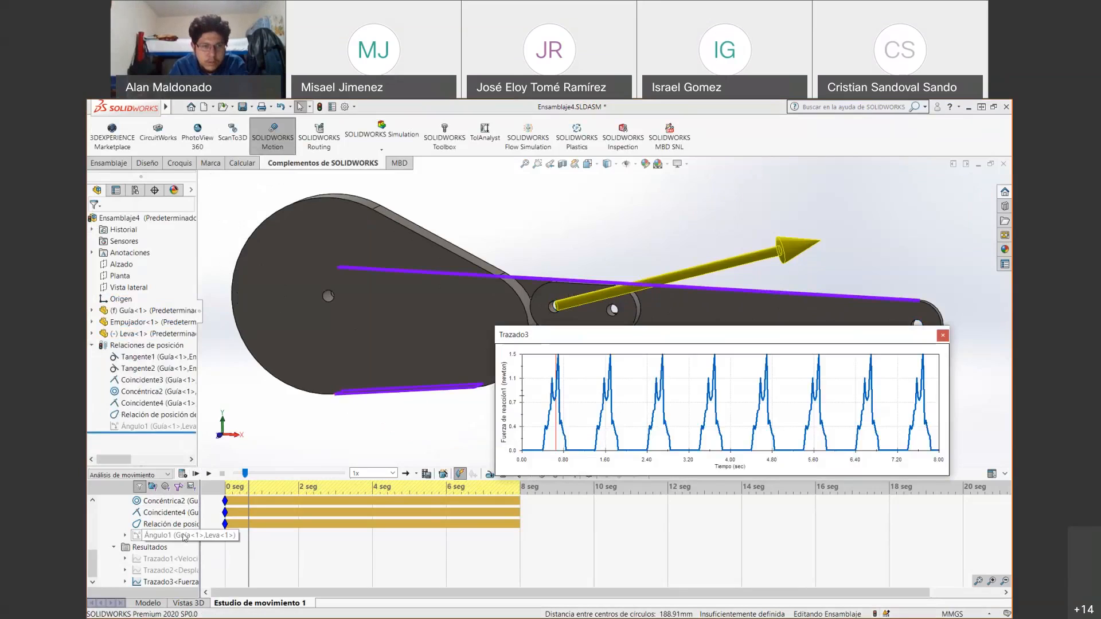
- Recalculate the motion study with the linear spring included and move the reaction force plot clear of the motion toolbar
scroll(136, 561, "up", 4)
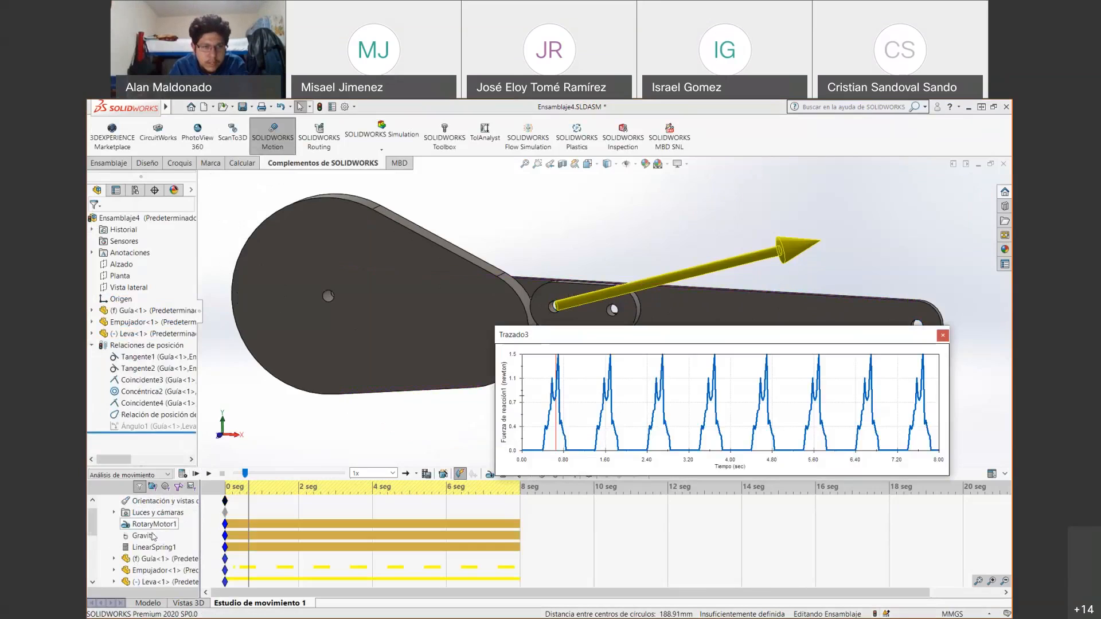
left_click(153, 548)
left_click(148, 538)
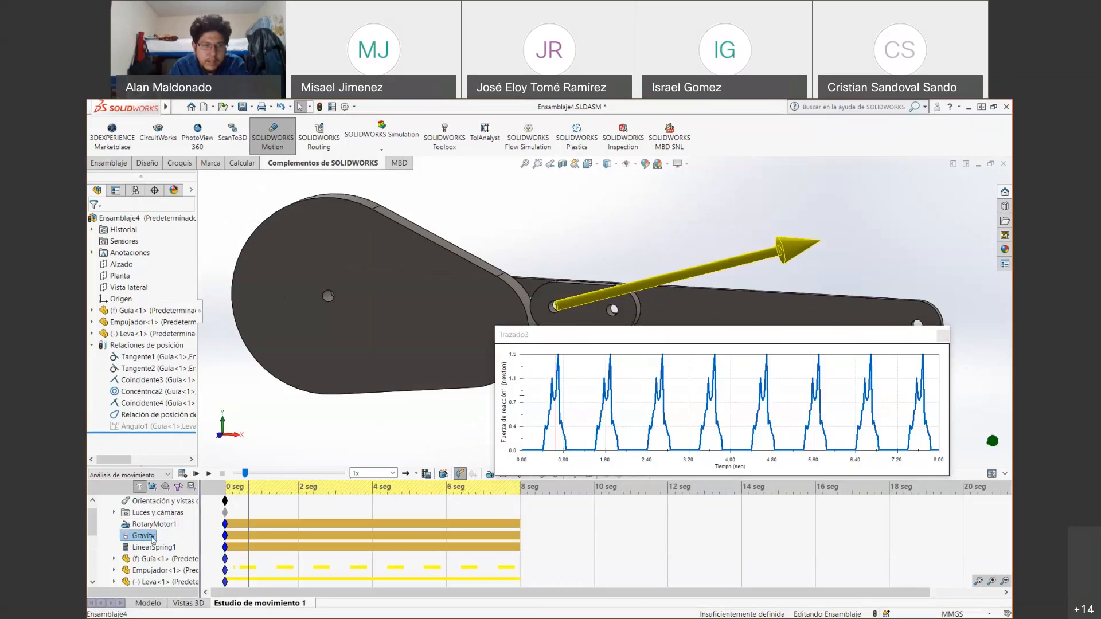
scroll(148, 537, "down", 1)
scroll(172, 516, "down", 3)
left_click(180, 479)
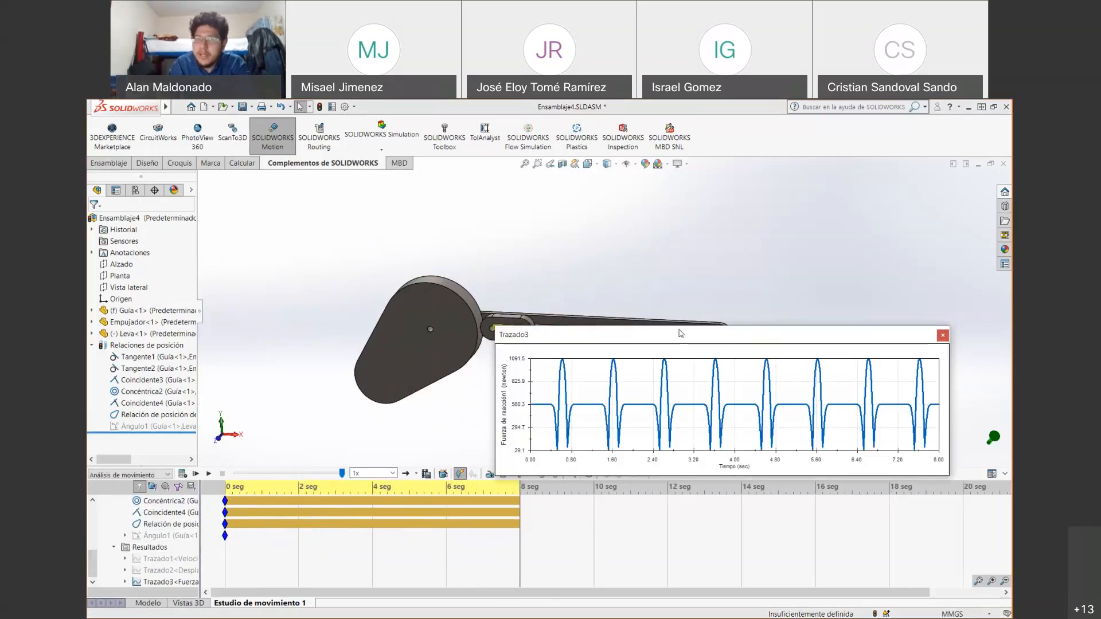
left_click_drag(680, 334, 623, 209)
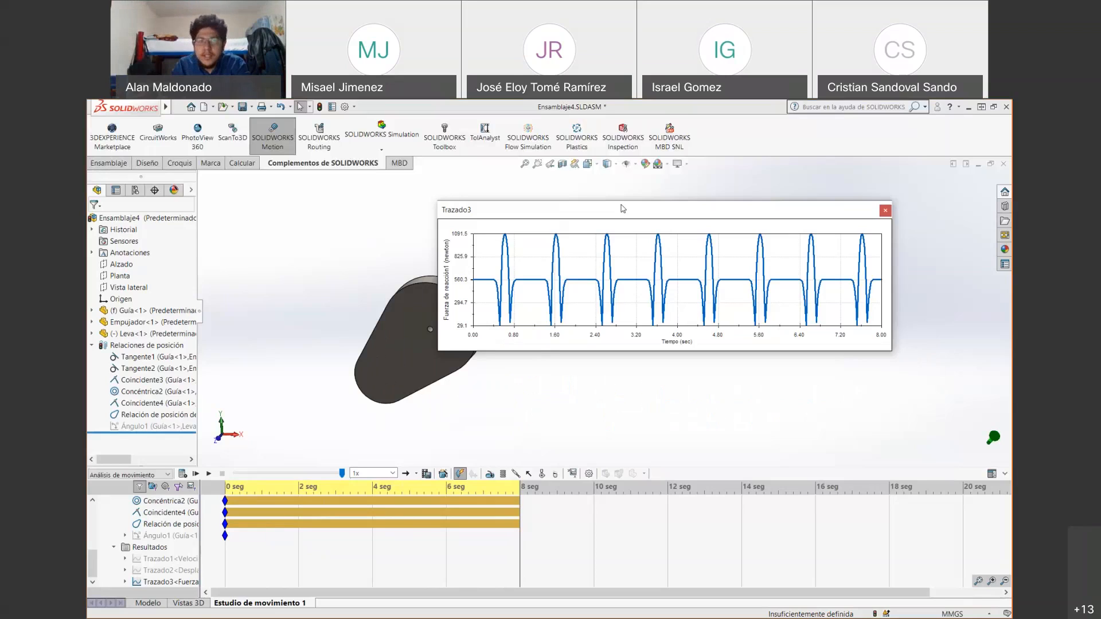
left_click(197, 474)
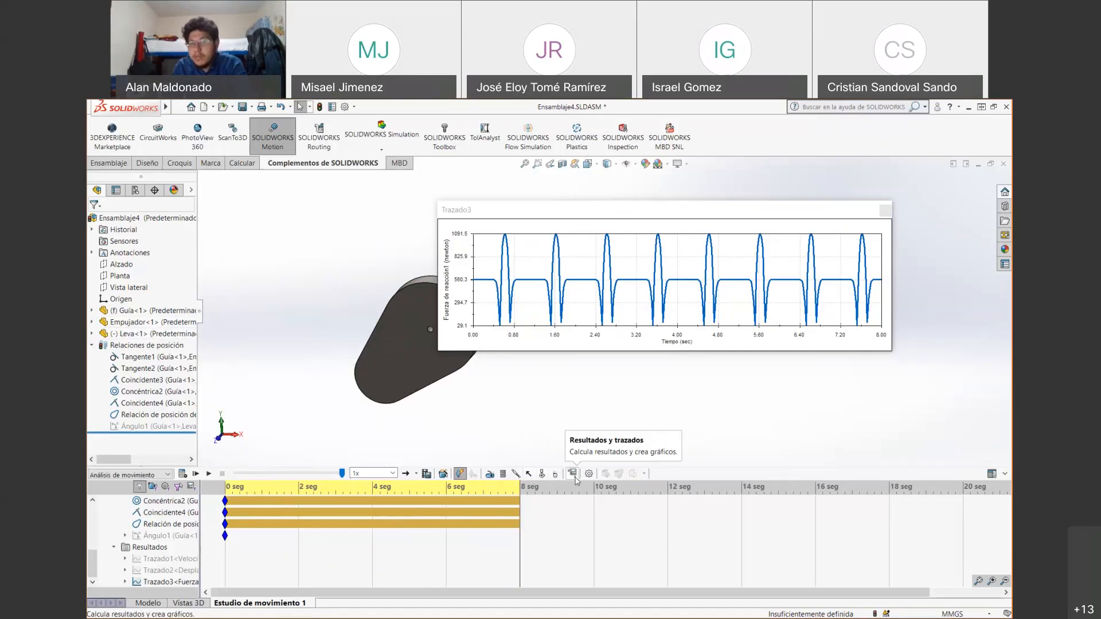
- Review the file types for saving the animation, keeping Microsoft AVI, and close both the save dialog without saving and the force plot
left_click(427, 474)
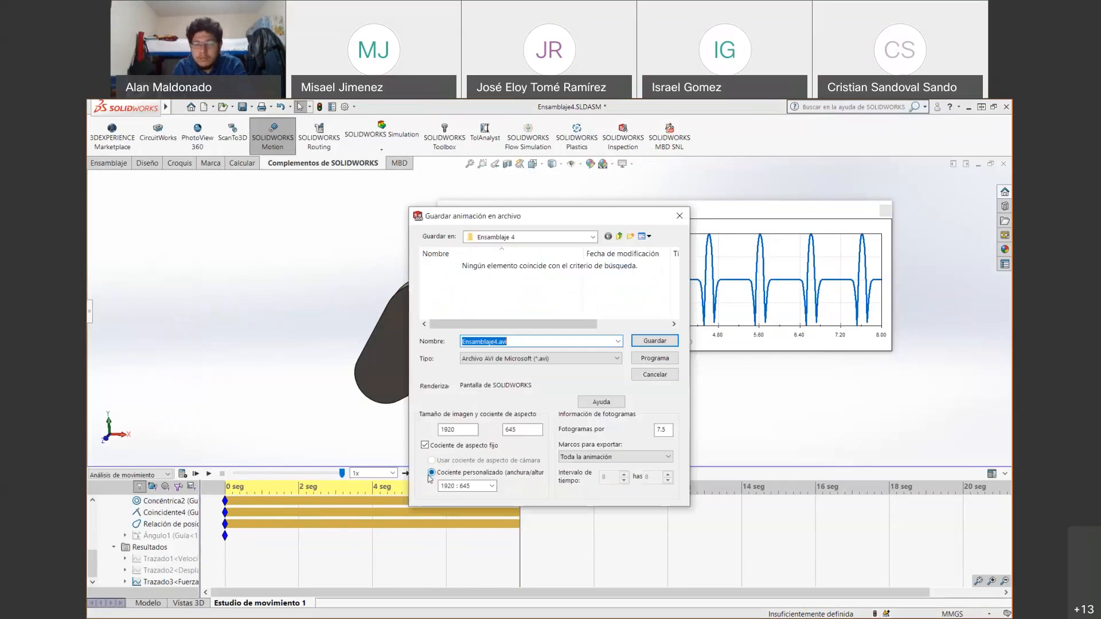
left_click(539, 358)
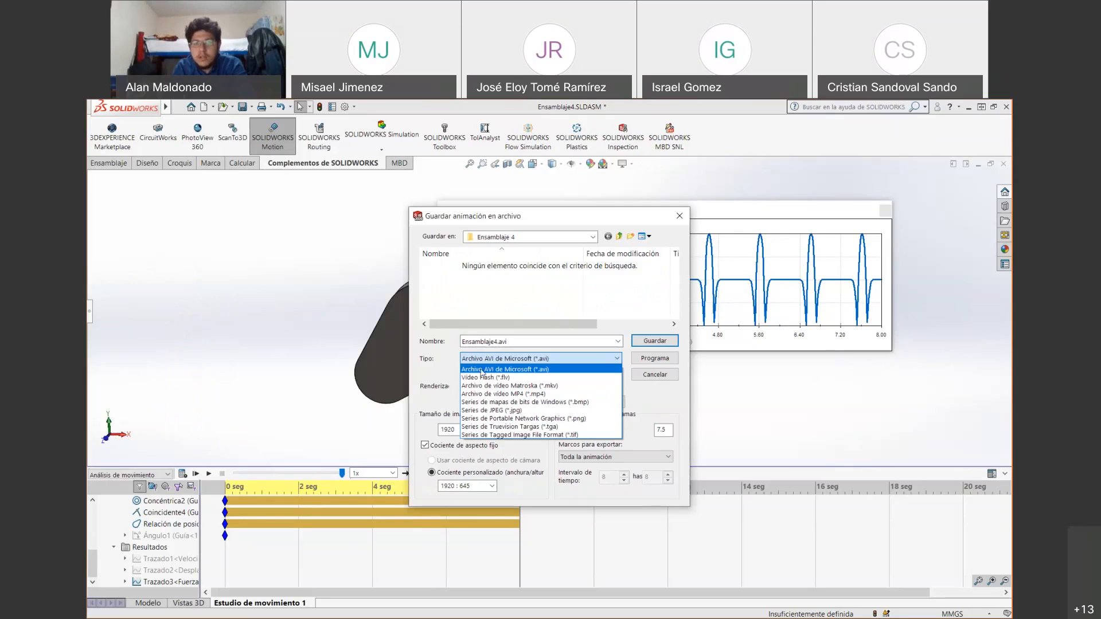
left_click(520, 368)
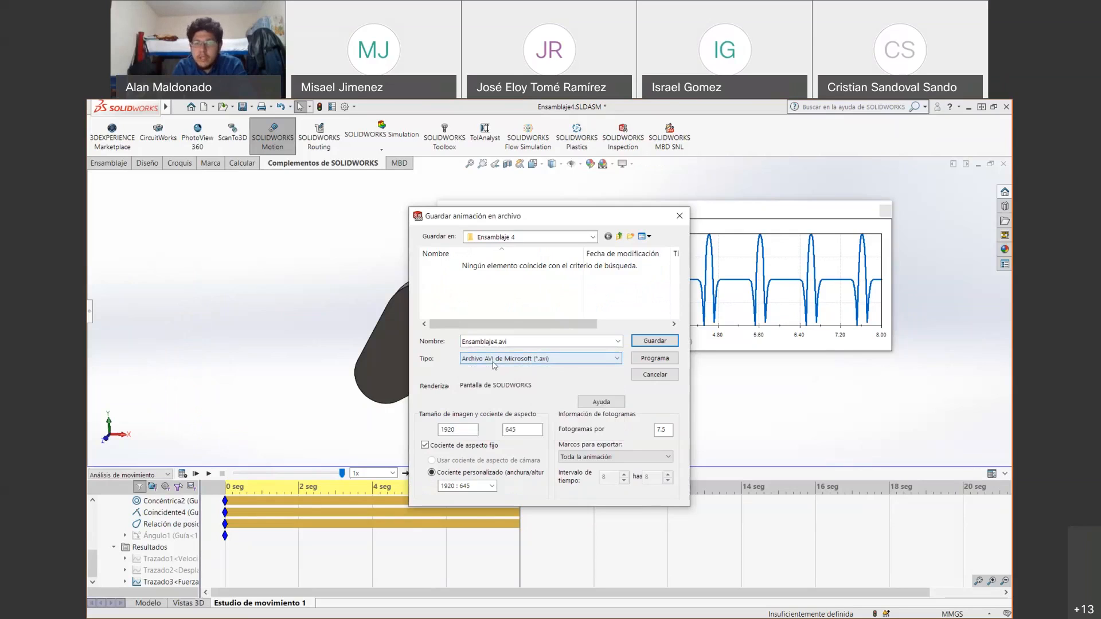
left_click(494, 360)
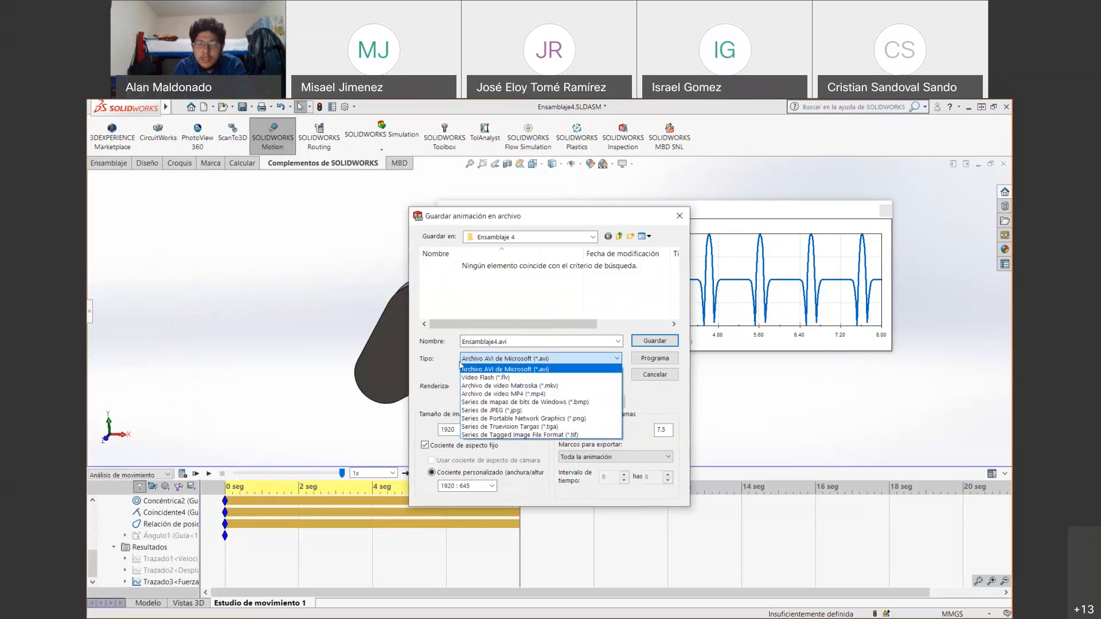
left_click(436, 371)
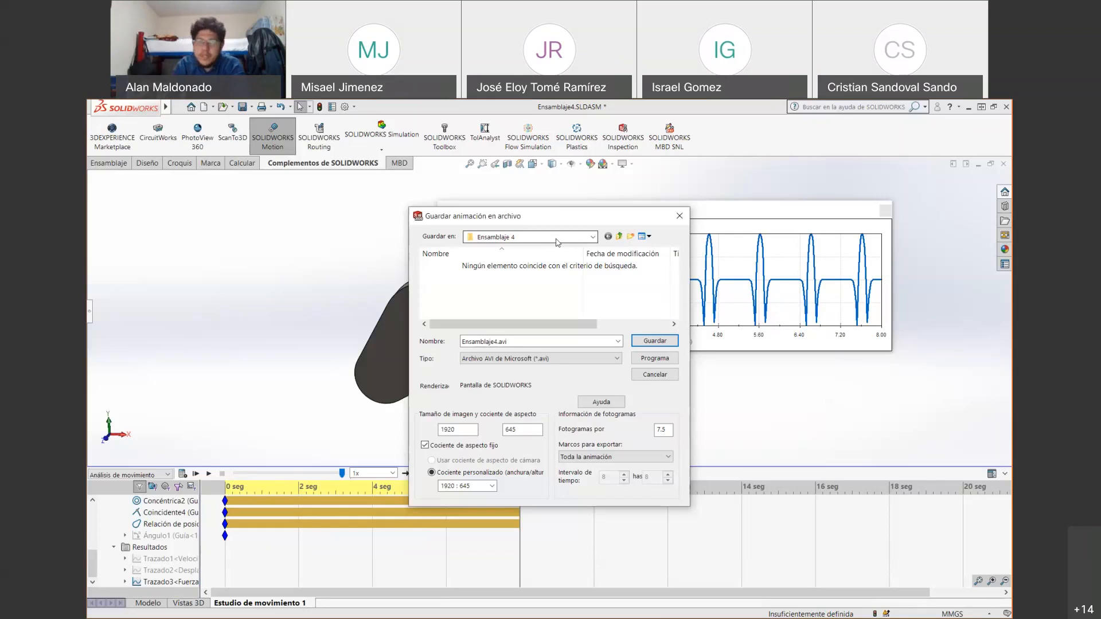
left_click(679, 216)
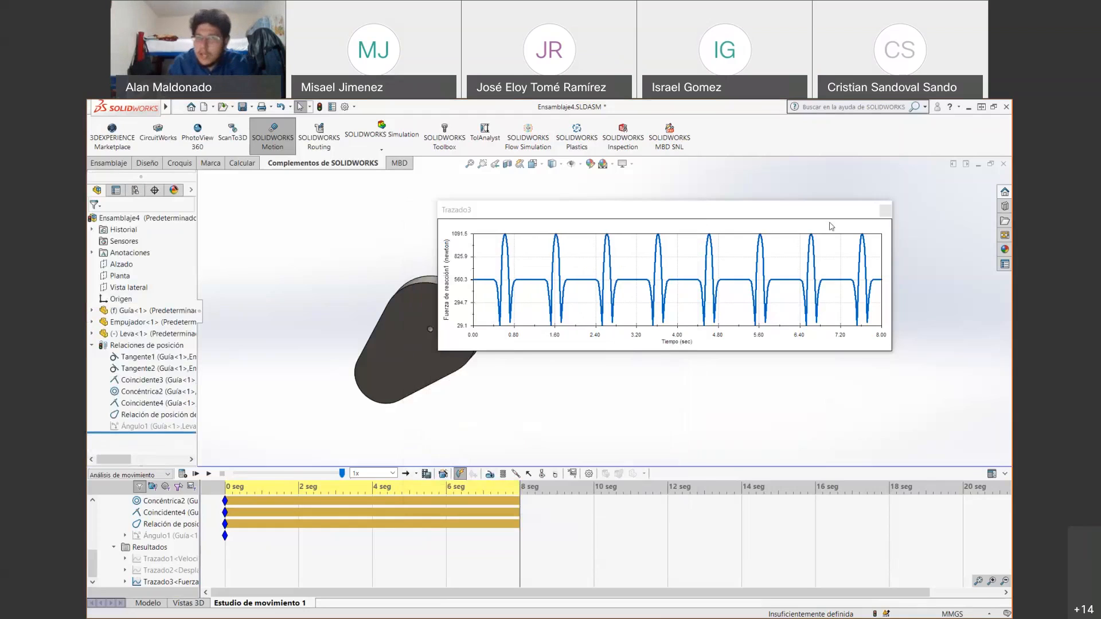
left_click(885, 210)
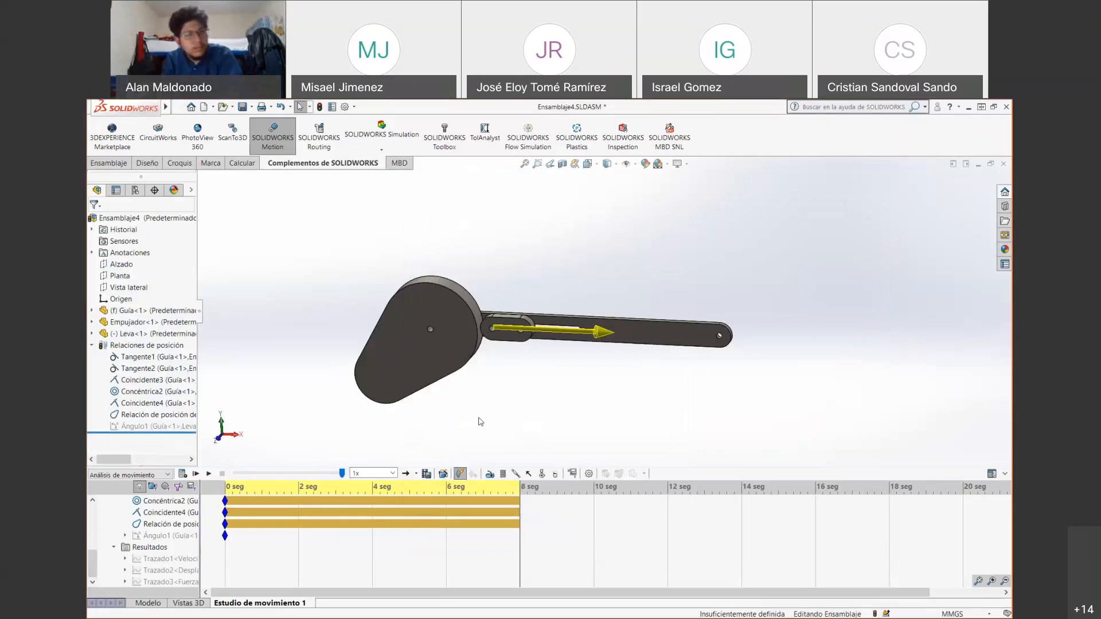